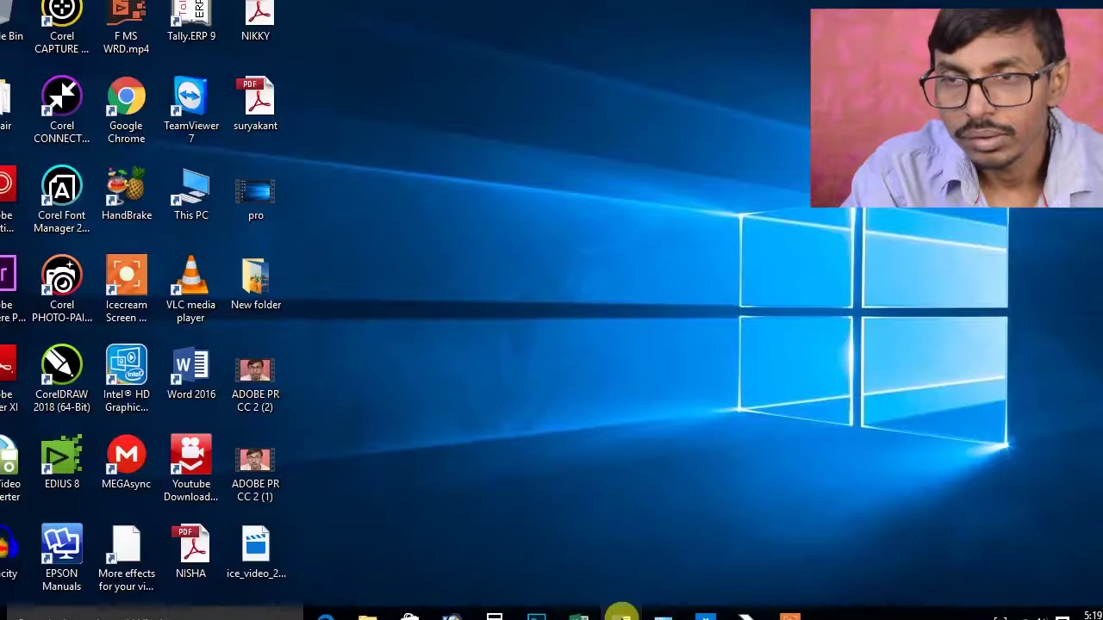
# Create a blank Word document and insert the RK photo from Desktop\New folder.
pyautogui.click(623, 610)
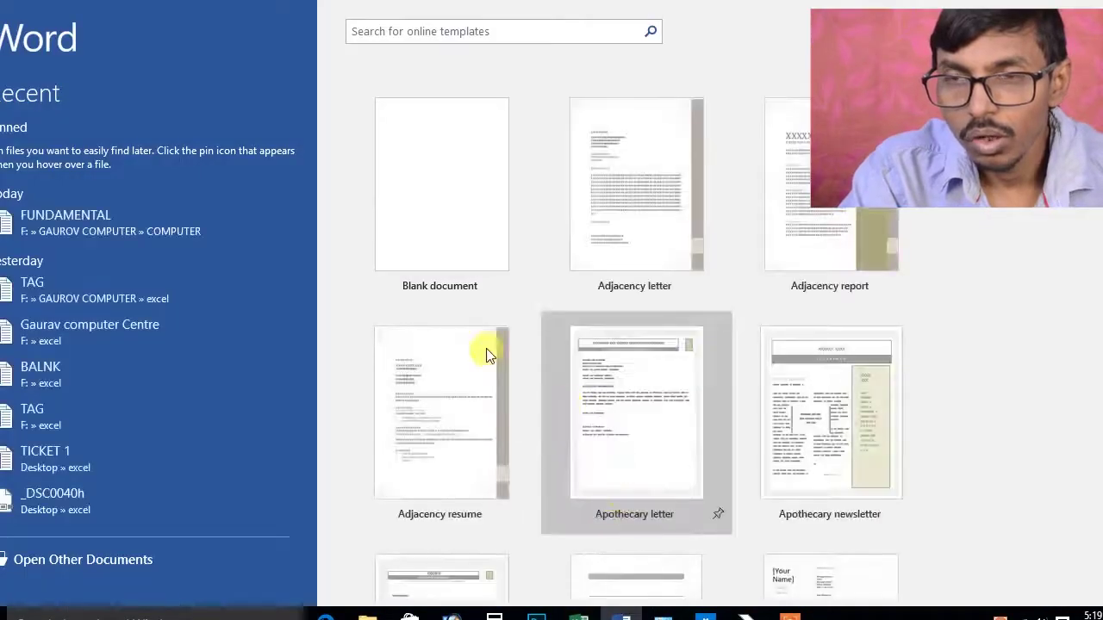
pyautogui.click(444, 197)
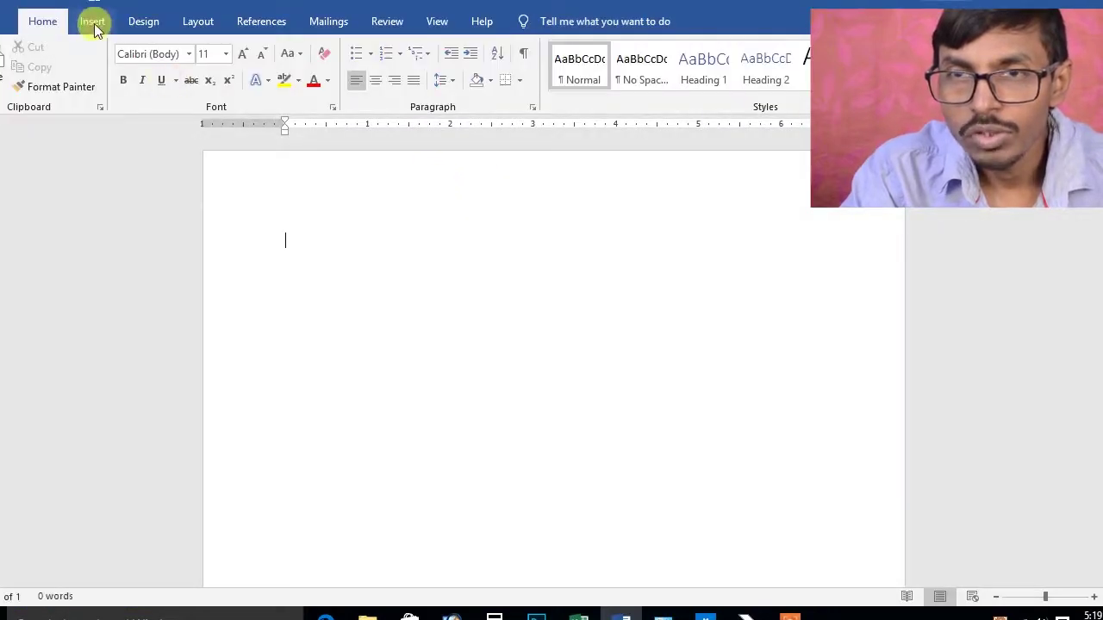
pyautogui.click(93, 21)
pyautogui.click(39, 23)
pyautogui.click(93, 22)
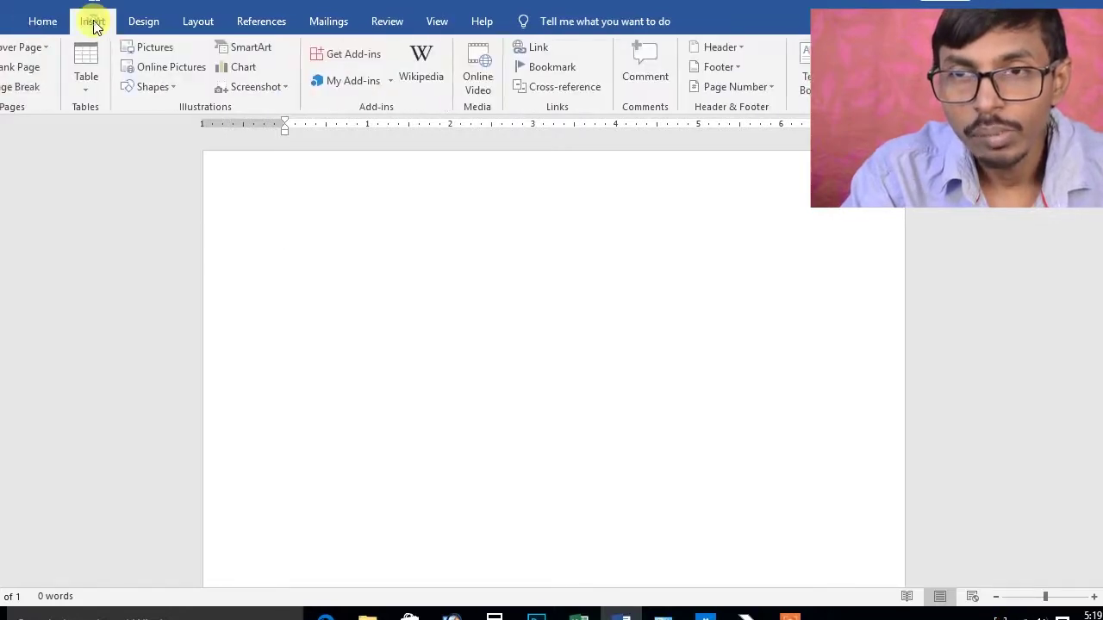
pyautogui.click(148, 47)
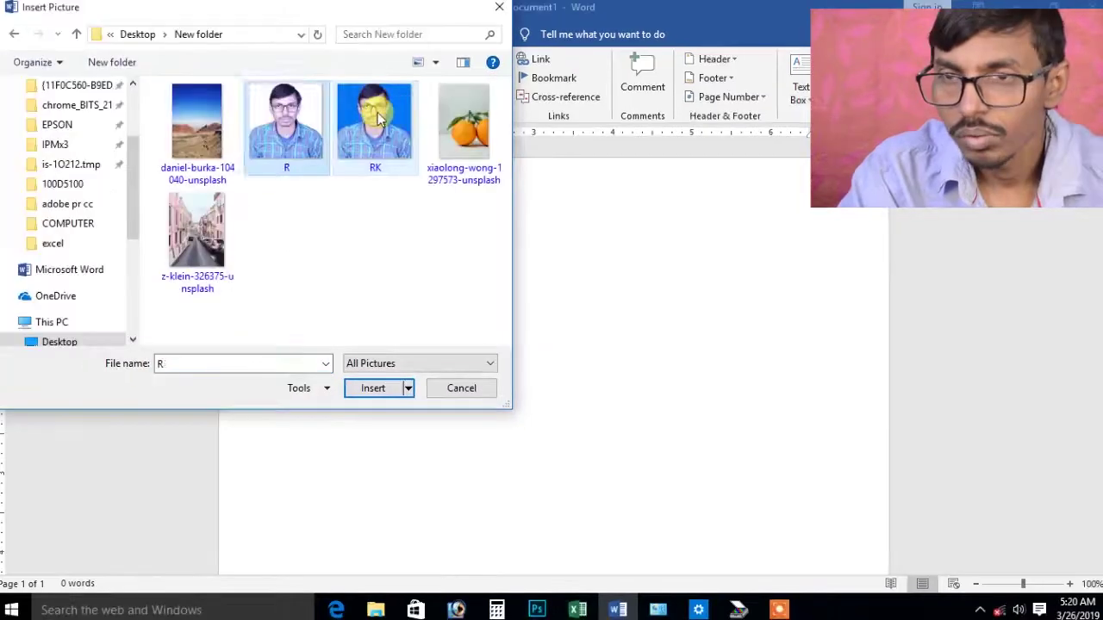
pyautogui.click(375, 120)
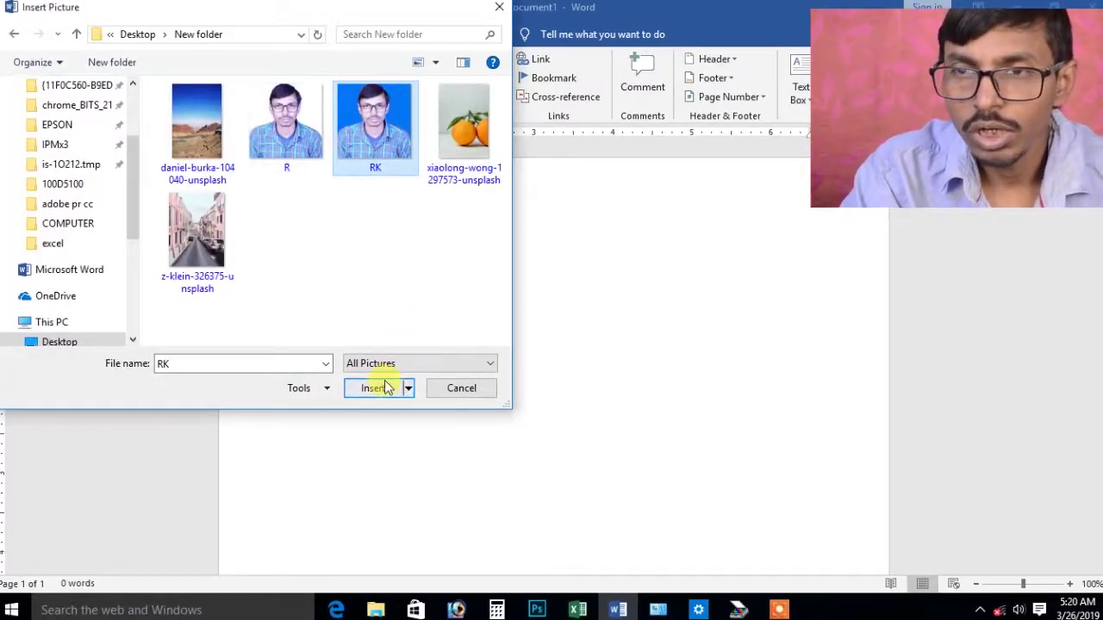
pyautogui.click(383, 390)
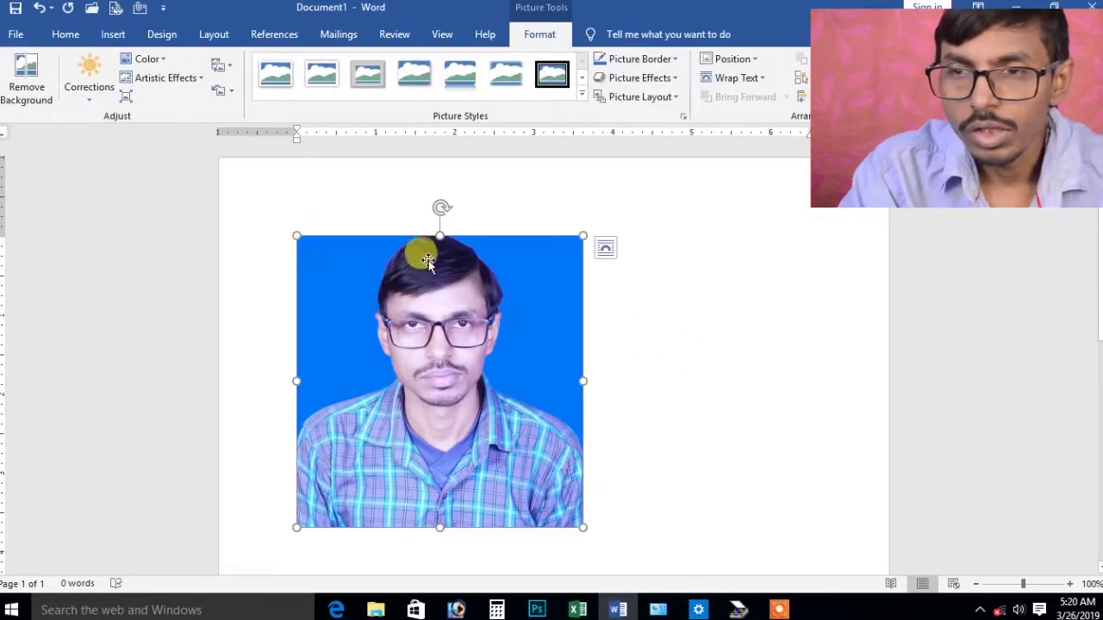
# Deselect the photo and hide the screen recorder's controls.
pyautogui.click(653, 298)
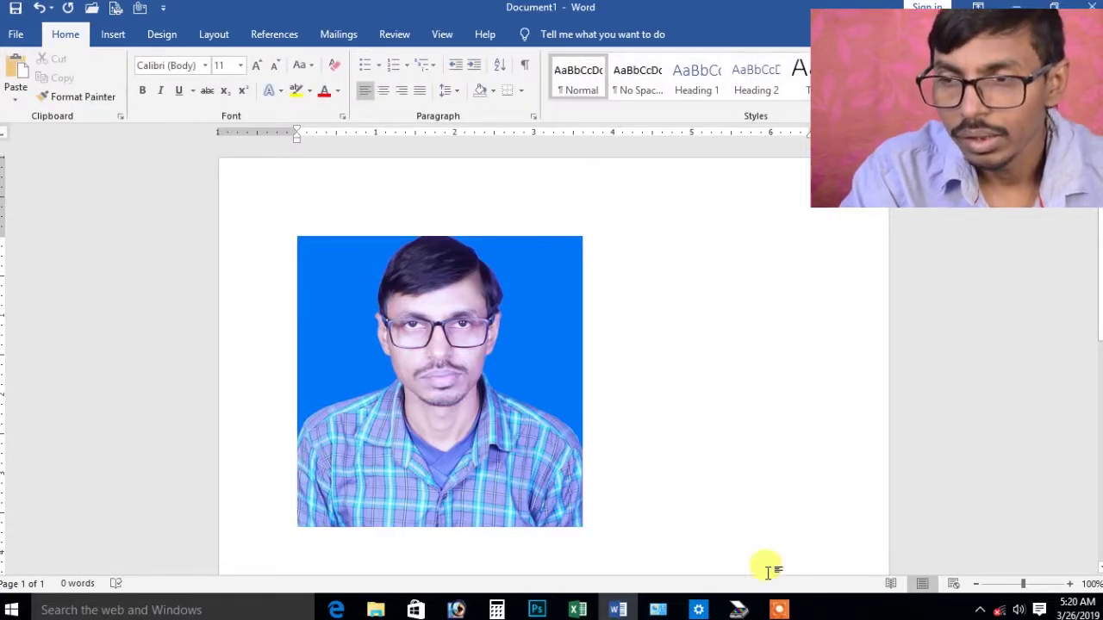
pyautogui.click(779, 610)
pyautogui.click(640, 270)
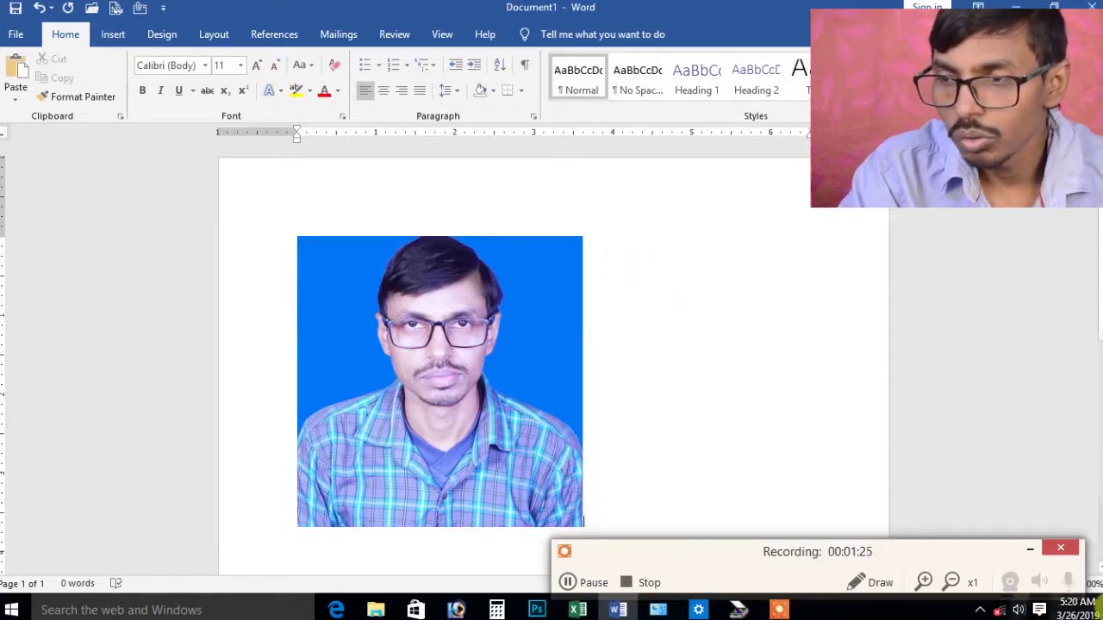
pyautogui.click(1029, 549)
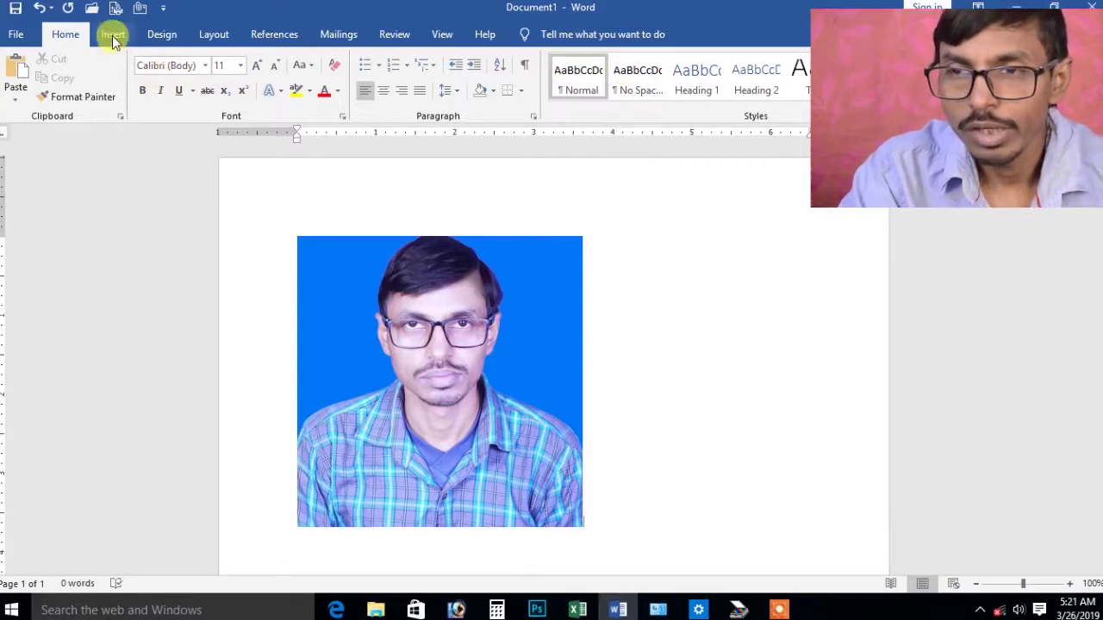
# Select the RK photo, show its Picture Format commands and zoom to 148%.
pyautogui.click(458, 327)
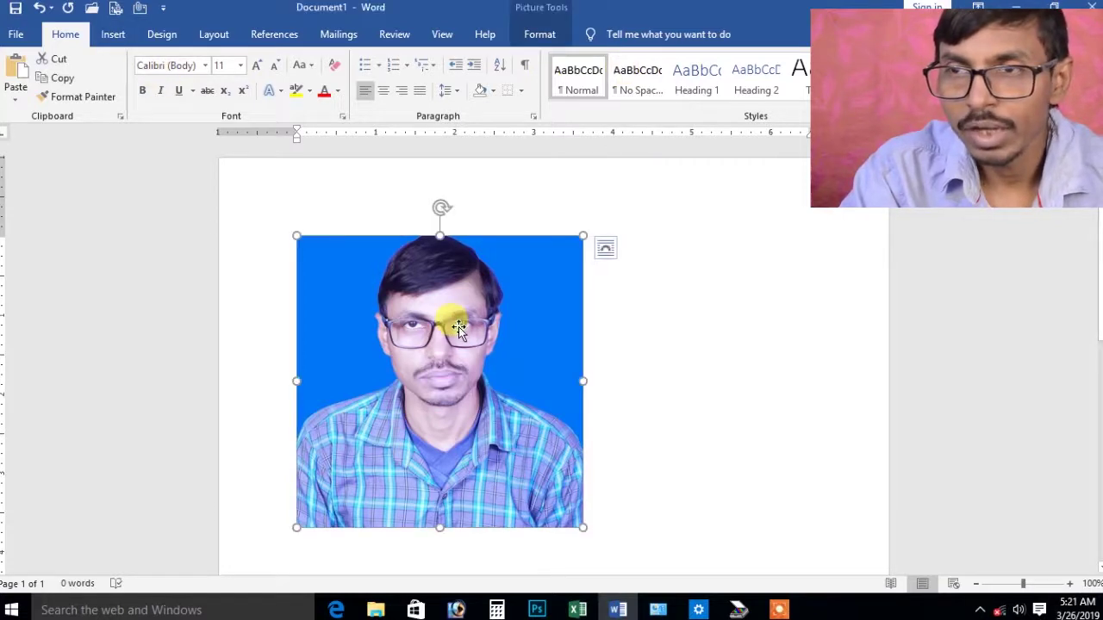
pyautogui.click(541, 35)
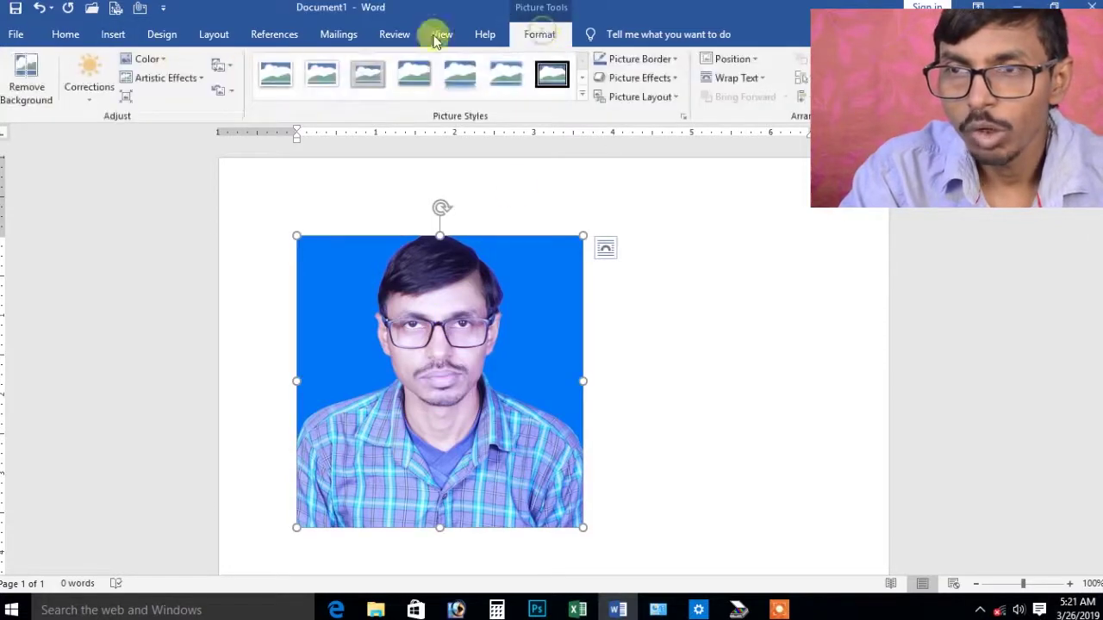
pyautogui.click(634, 194)
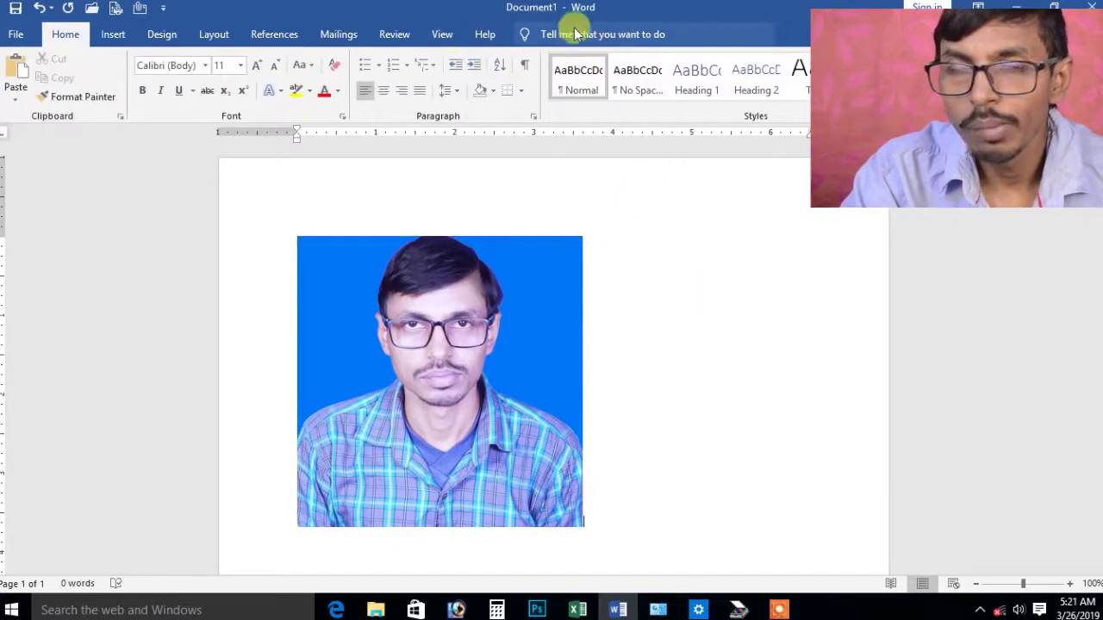
pyautogui.doubleClick(515, 296)
pyautogui.click(543, 34)
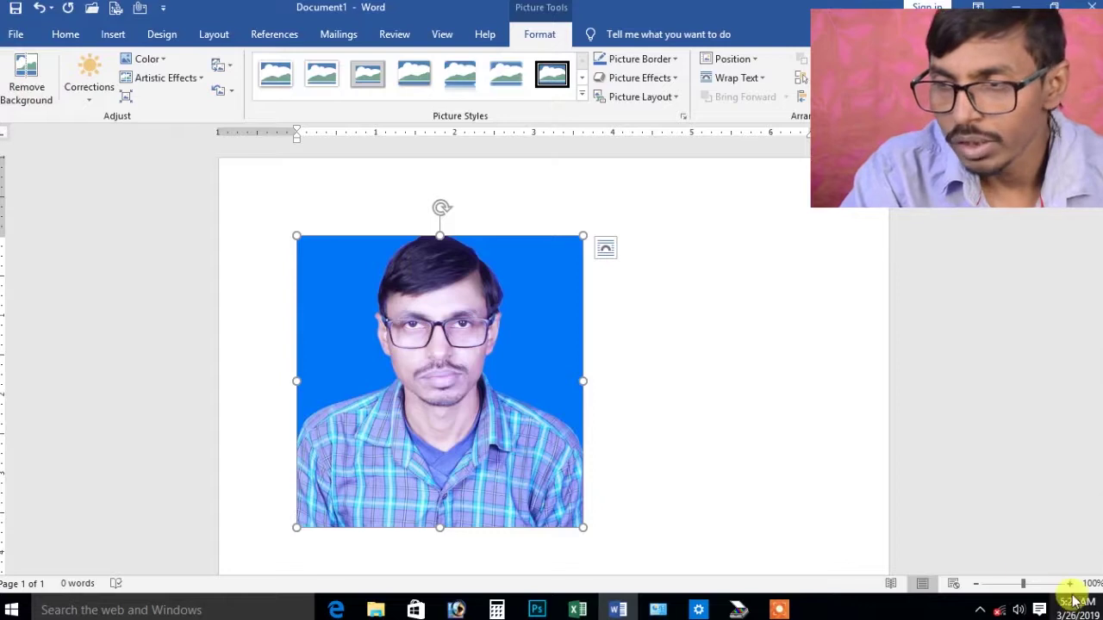
pyautogui.click(1027, 585)
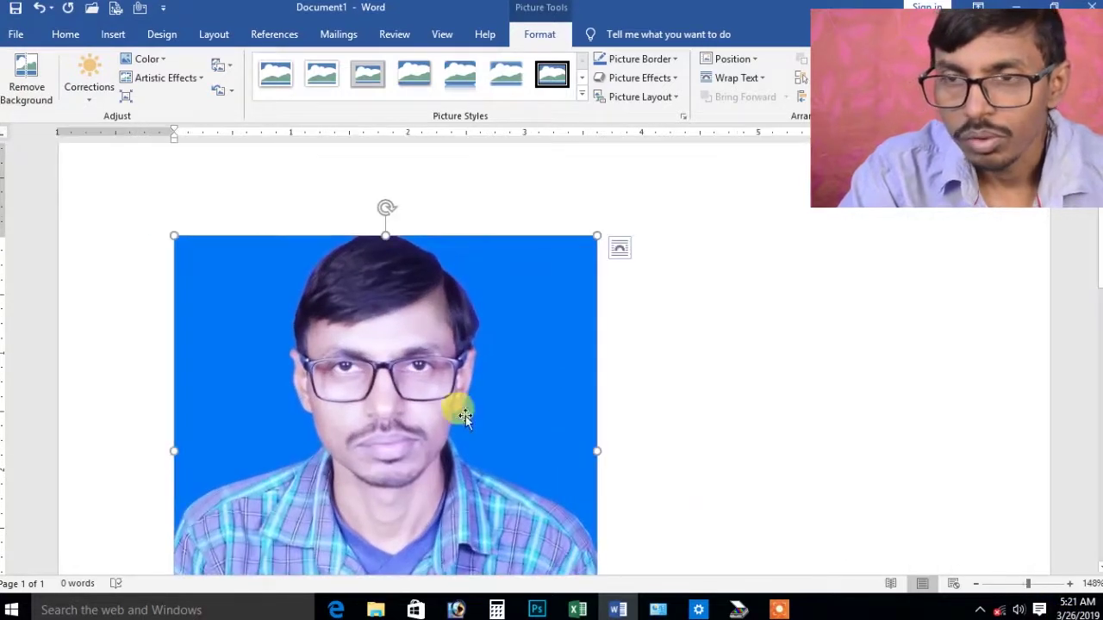
pyautogui.scroll(-1, 435, 387)
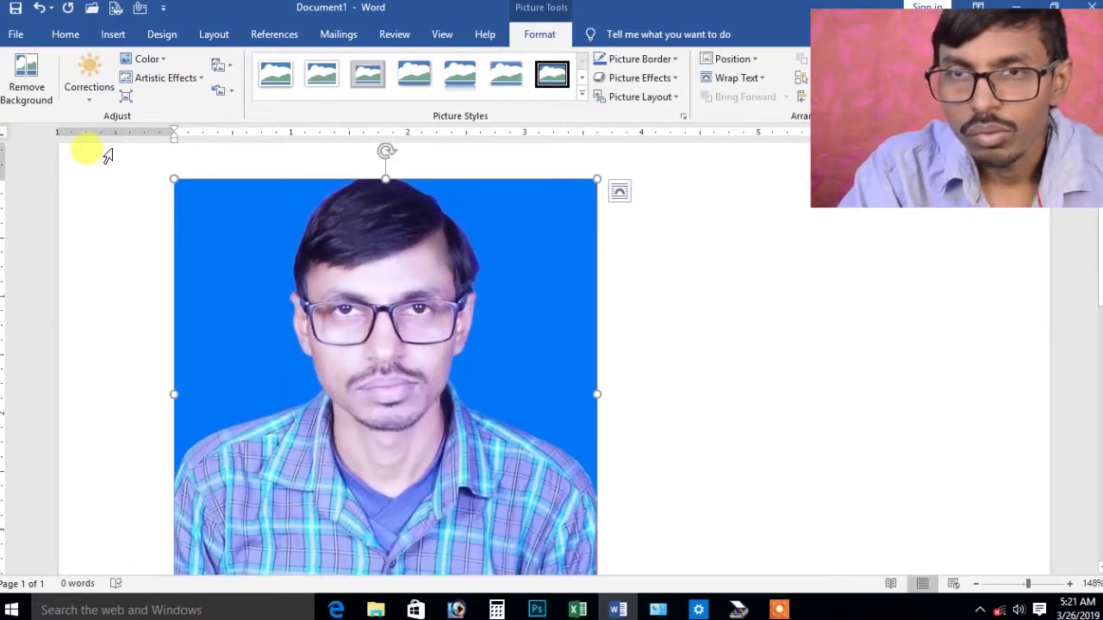
# Start Remove Background and stretch the marquee to the photo's left, right and bottom edges.
pyautogui.click(30, 85)
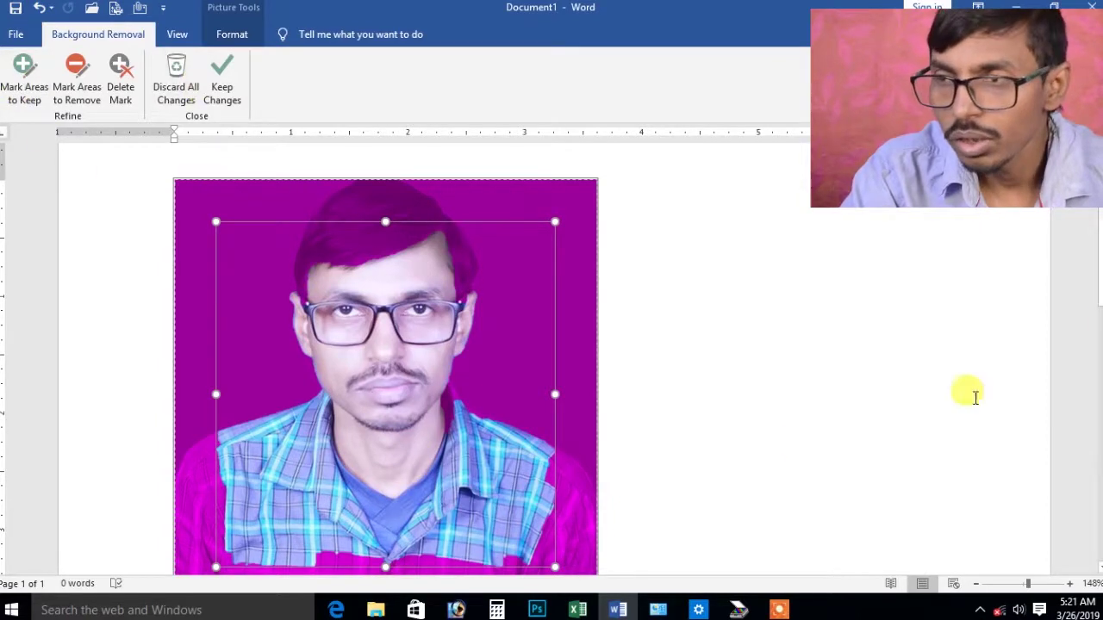
pyautogui.scroll(-3, 1096, 259)
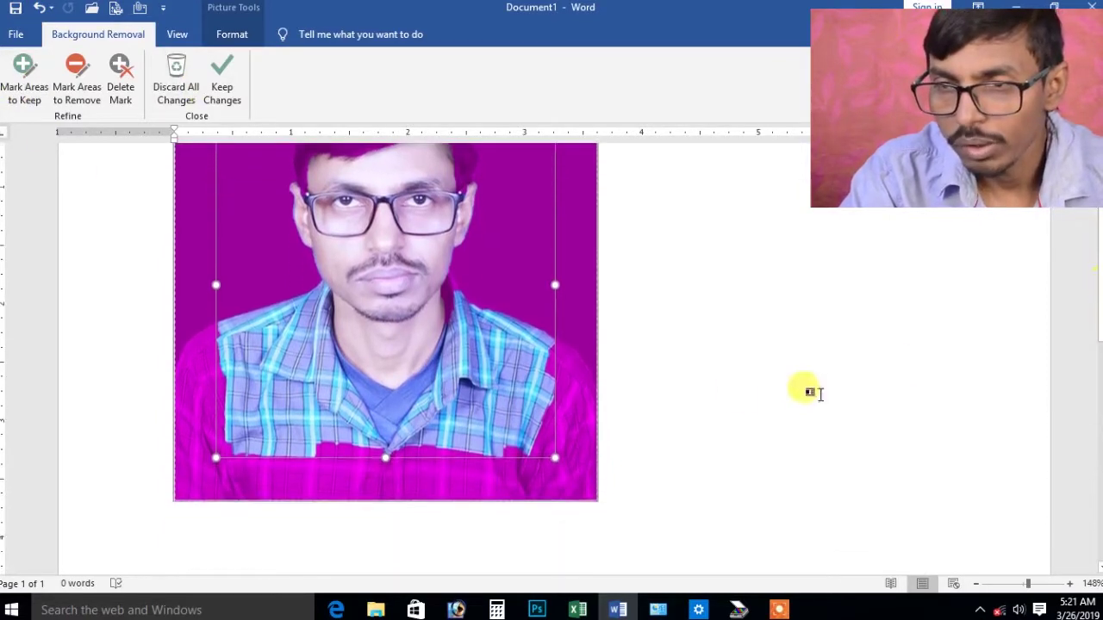
pyautogui.moveTo(554, 457); pyautogui.dragTo(586, 491)
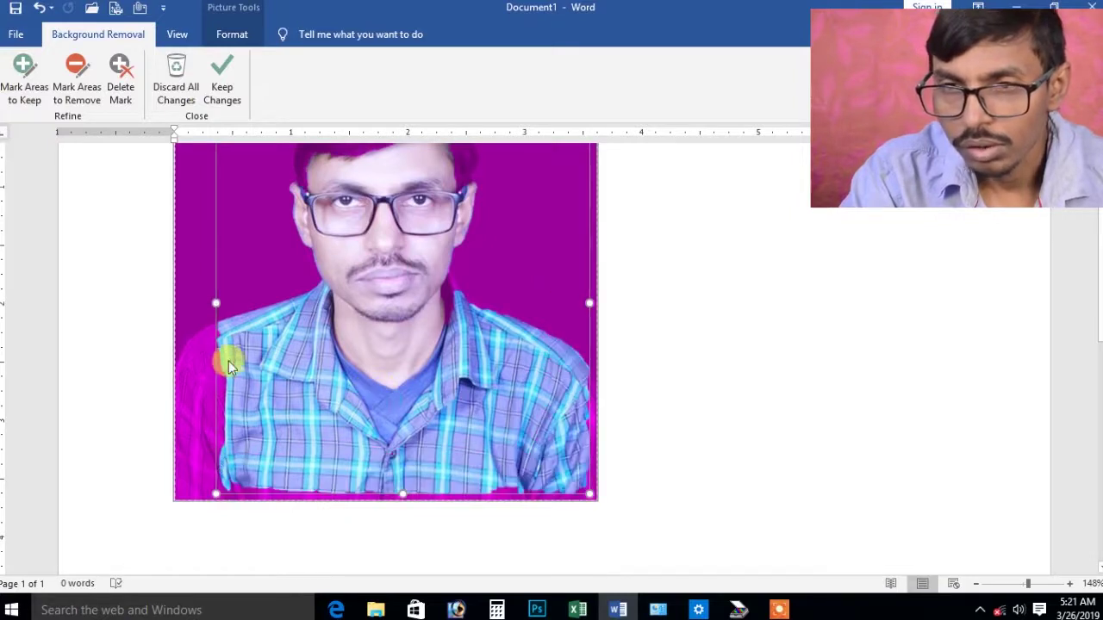
pyautogui.moveTo(216, 299); pyautogui.dragTo(165, 300)
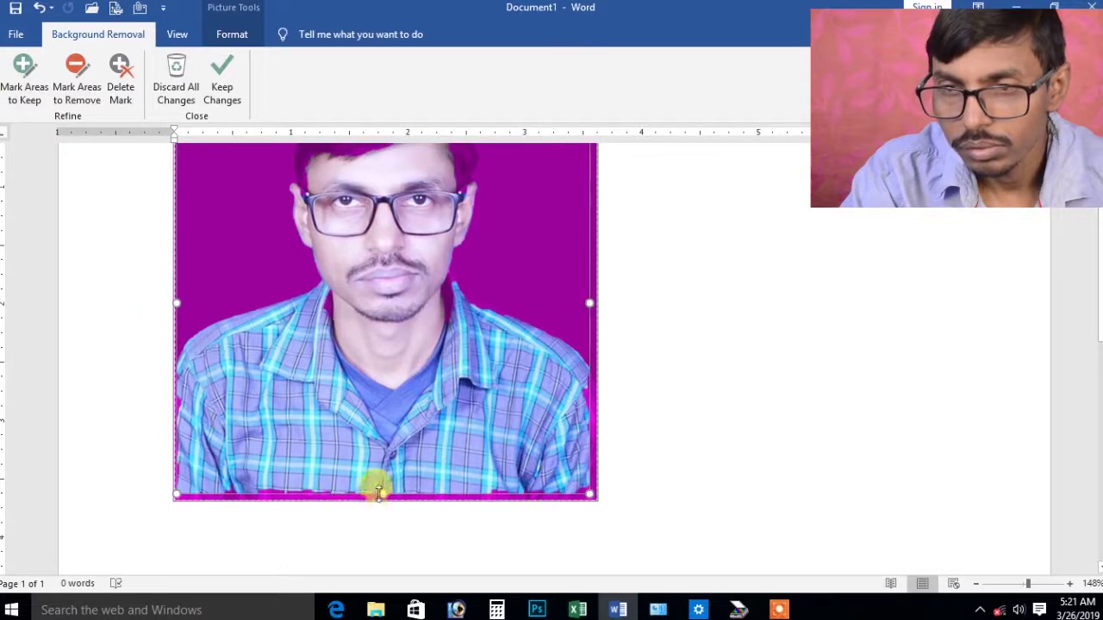
pyautogui.moveTo(381, 493); pyautogui.dragTo(380, 502)
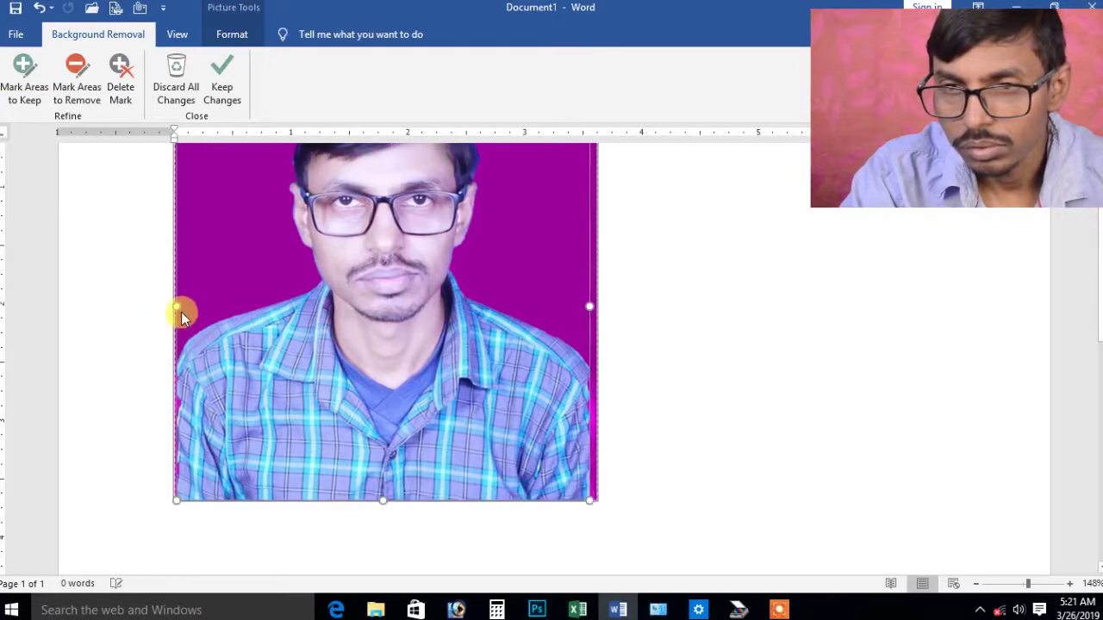
pyautogui.moveTo(177, 306); pyautogui.dragTo(173, 306)
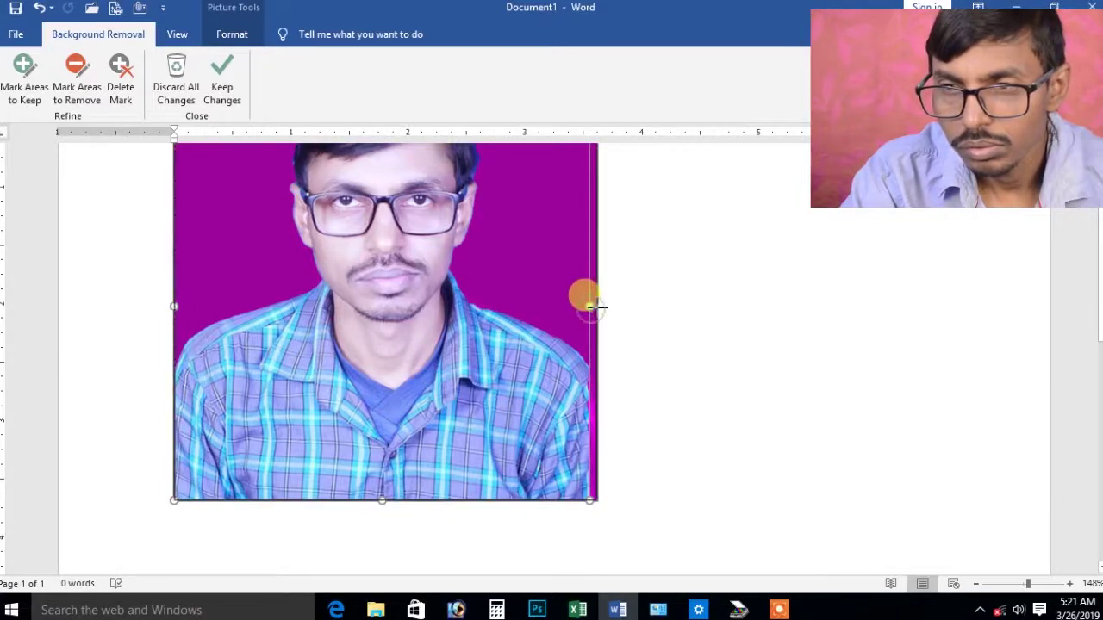
# Extend the marquee up to the photo's top and fine-tune its left and right edges.
pyautogui.scroll(2, 499, 359)
pyautogui.scroll(3, 499, 358)
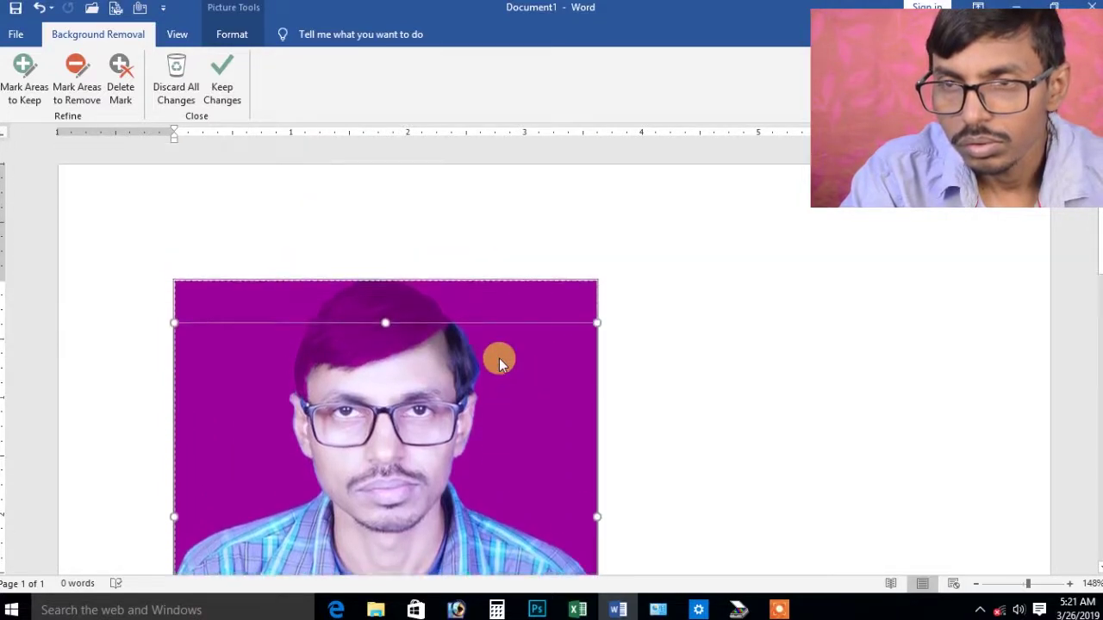
pyautogui.moveTo(385, 319); pyautogui.dragTo(394, 280)
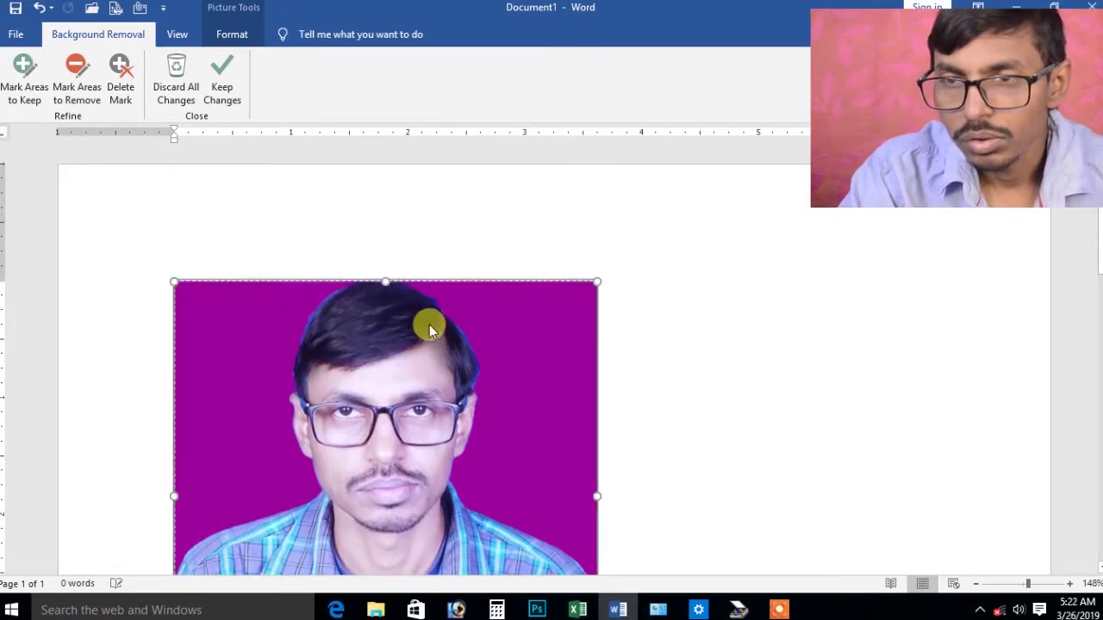
pyautogui.moveTo(174, 280); pyautogui.dragTo(177, 282)
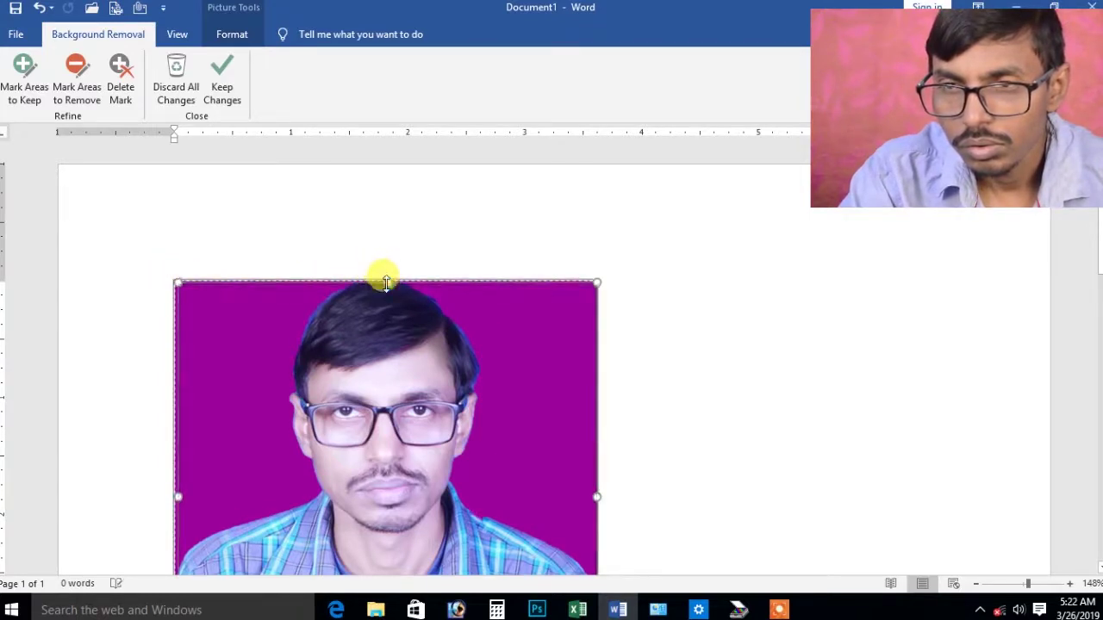
pyautogui.scroll(-3, 597, 366)
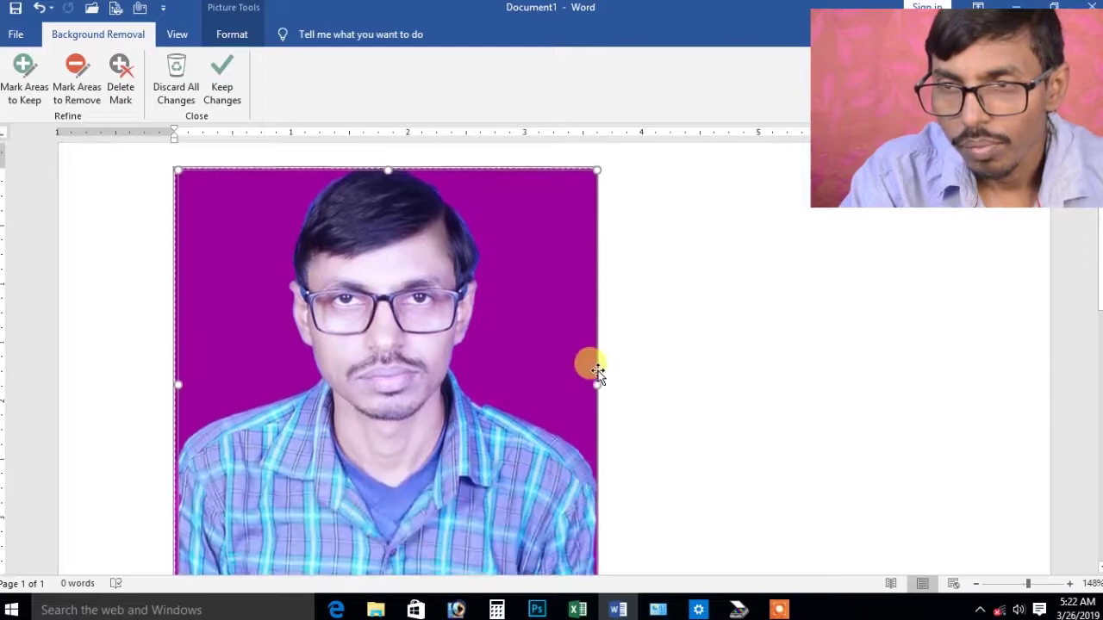
pyautogui.moveTo(593, 384); pyautogui.dragTo(594, 386)
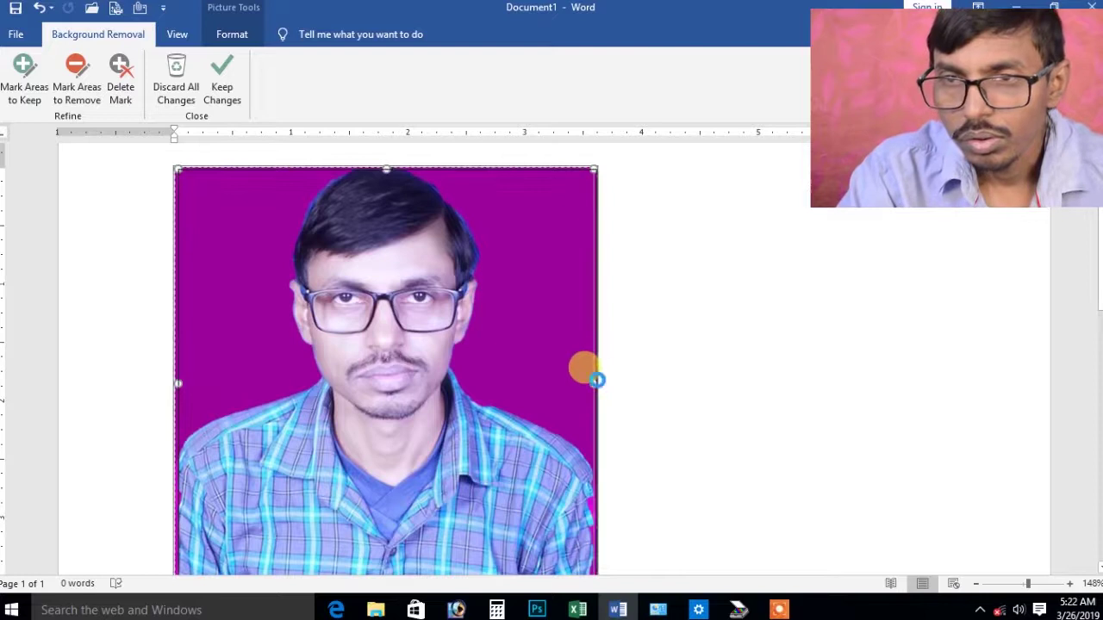
pyautogui.scroll(3, 690, 369)
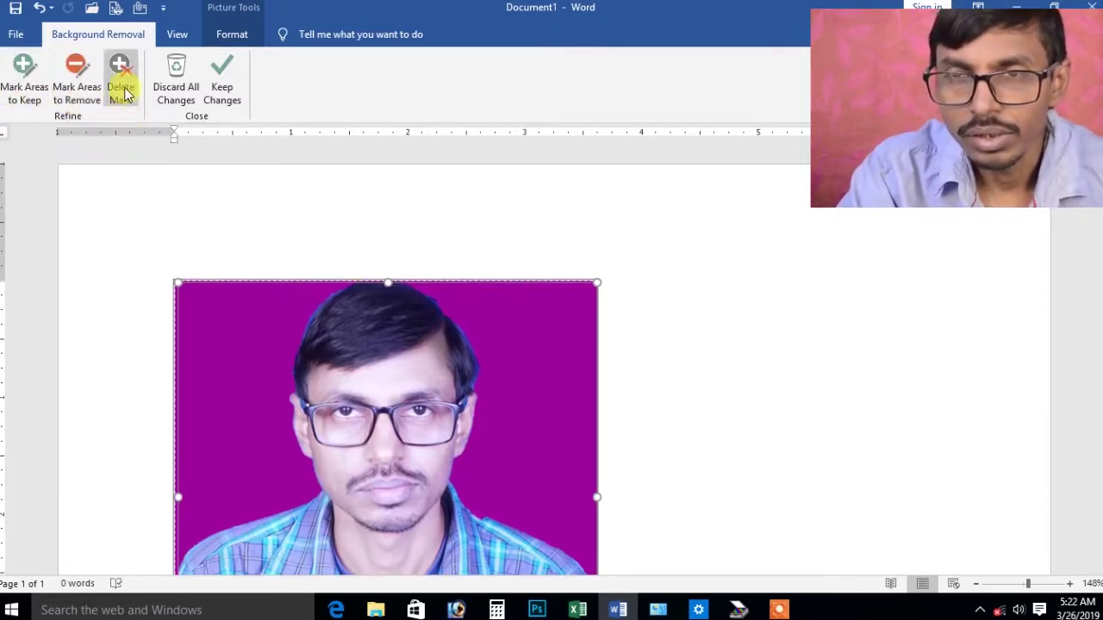
pyautogui.scroll(-2, 657, 258)
pyautogui.scroll(1, 658, 259)
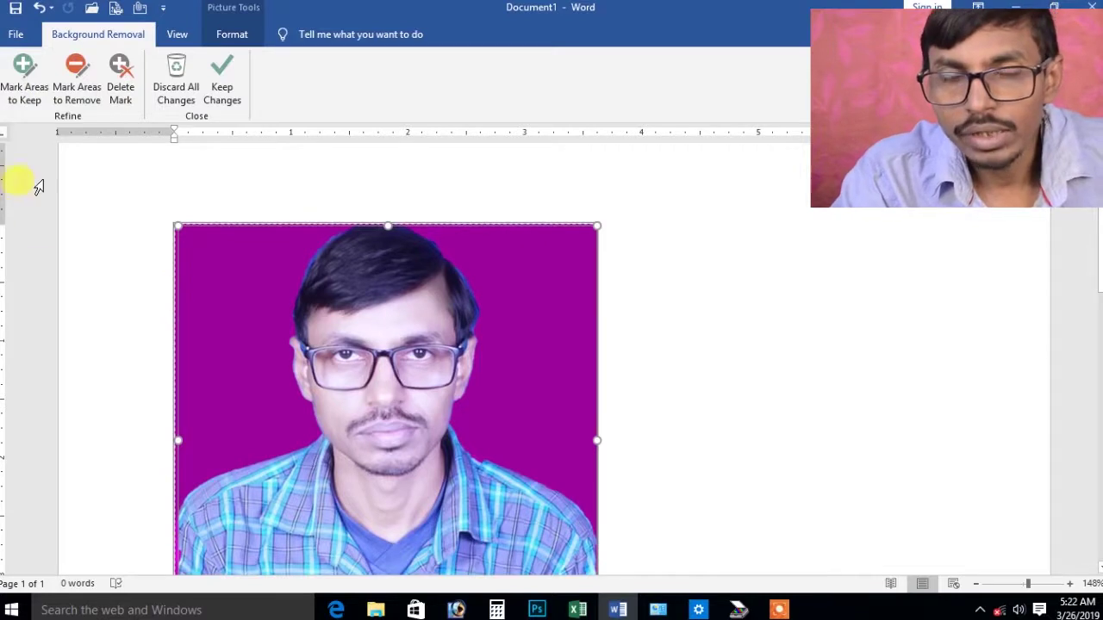
# With Mark Areas to Keep, zoom to 276% and trace keep marks along the left hair edge.
pyautogui.click(26, 95)
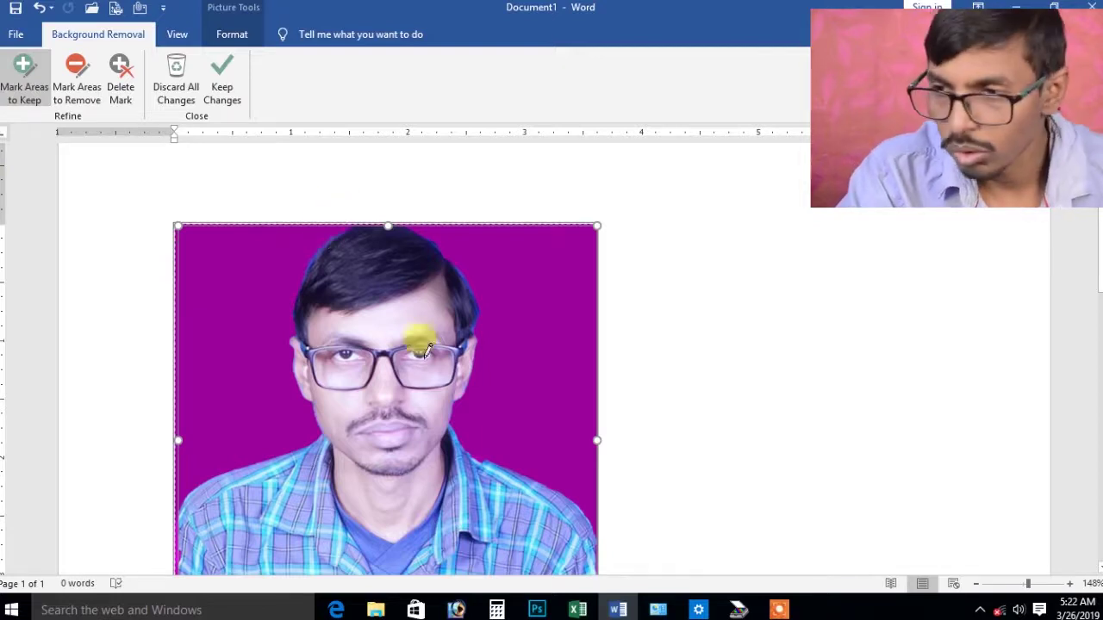
pyautogui.moveTo(1031, 586); pyautogui.dragTo(1041, 584)
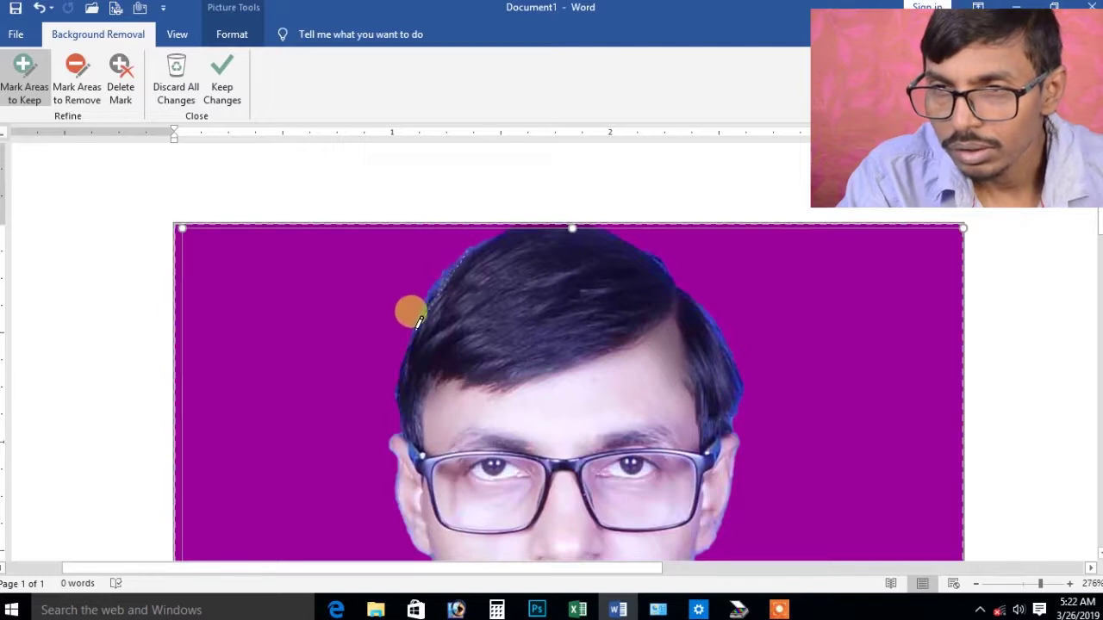
pyautogui.moveTo(412, 343); pyautogui.dragTo(417, 317)
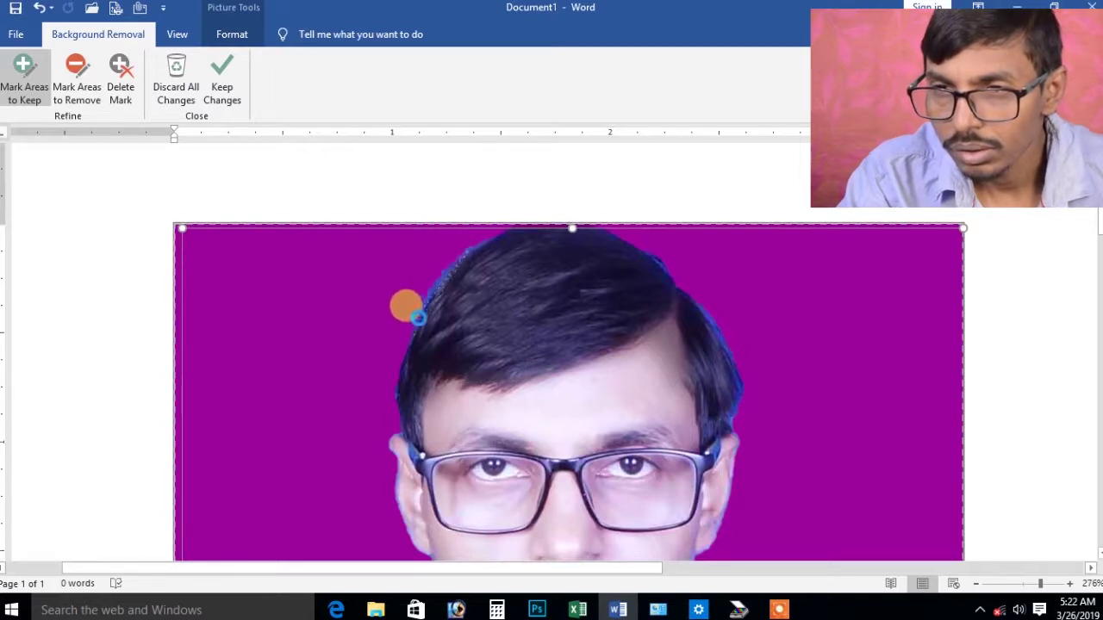
pyautogui.click(408, 350)
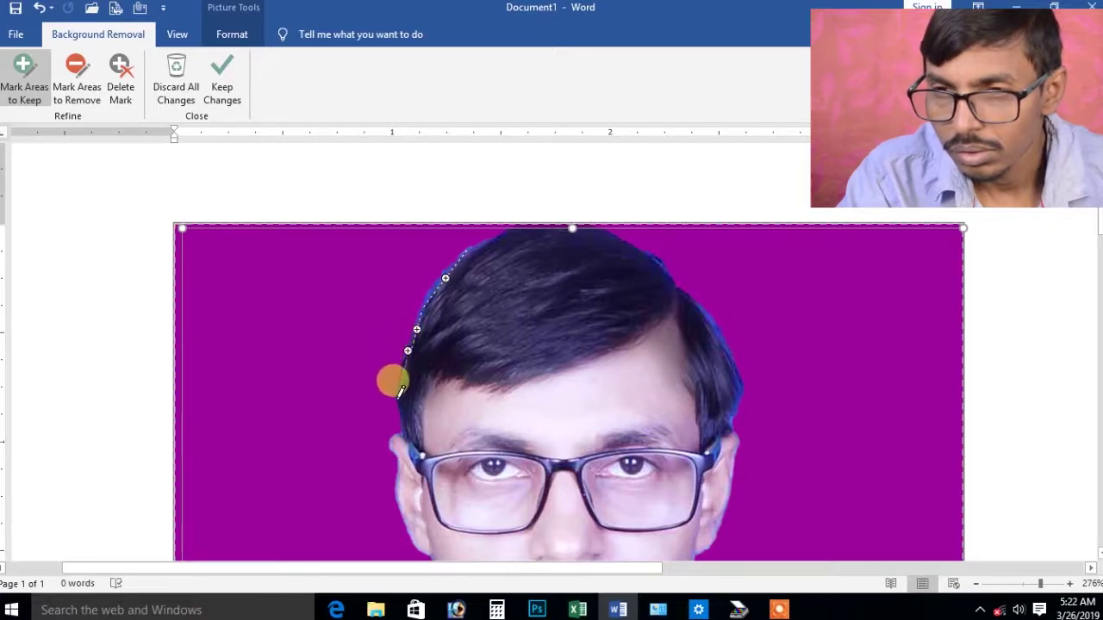
pyautogui.moveTo(400, 412); pyautogui.dragTo(401, 386)
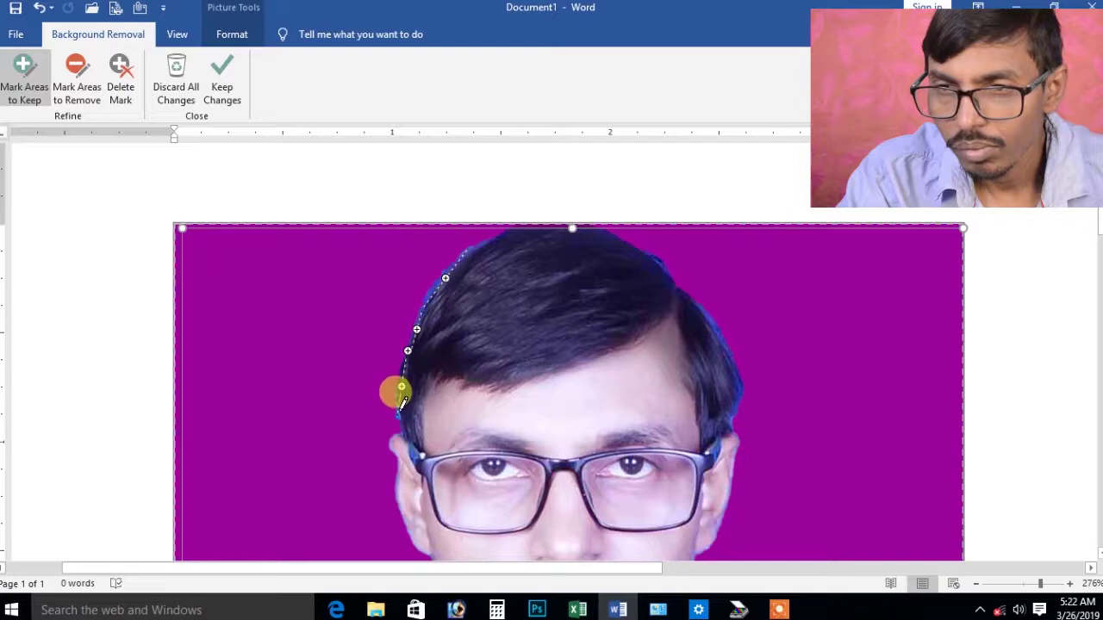
pyautogui.moveTo(399, 419); pyautogui.dragTo(382, 412)
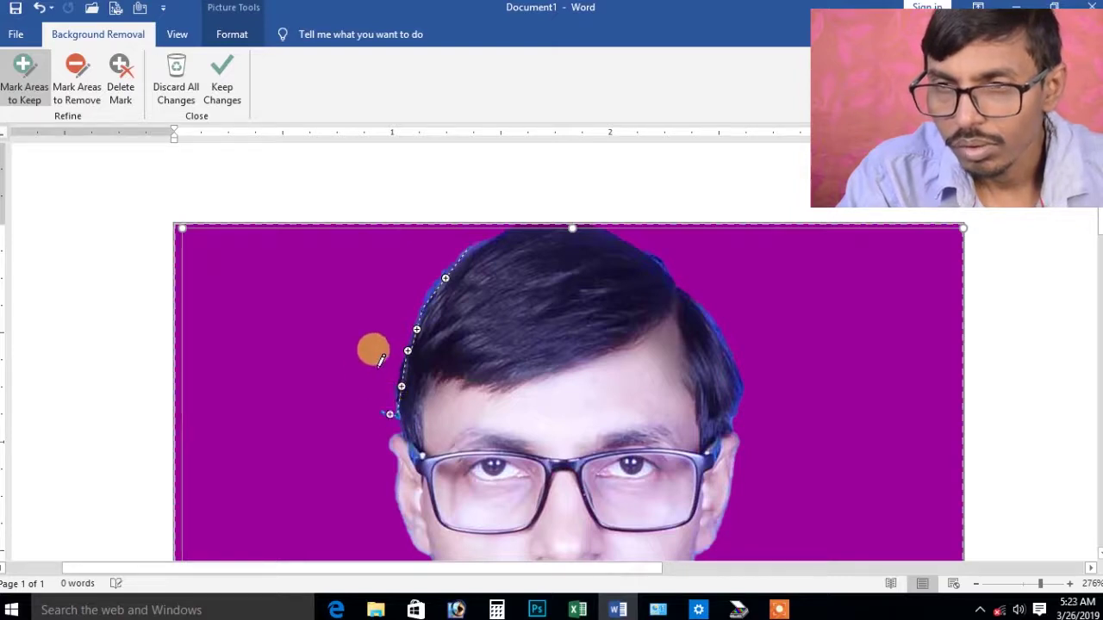
pyautogui.click(148, 191)
pyautogui.click(1002, 299)
pyautogui.scroll(3, 734, 288)
pyautogui.scroll(5, 733, 290)
pyautogui.scroll(-2, 713, 295)
pyautogui.scroll(-2, 713, 295)
pyautogui.scroll(2, 712, 295)
pyautogui.scroll(1, 713, 294)
pyautogui.scroll(1, 713, 295)
pyautogui.scroll(-1, 712, 294)
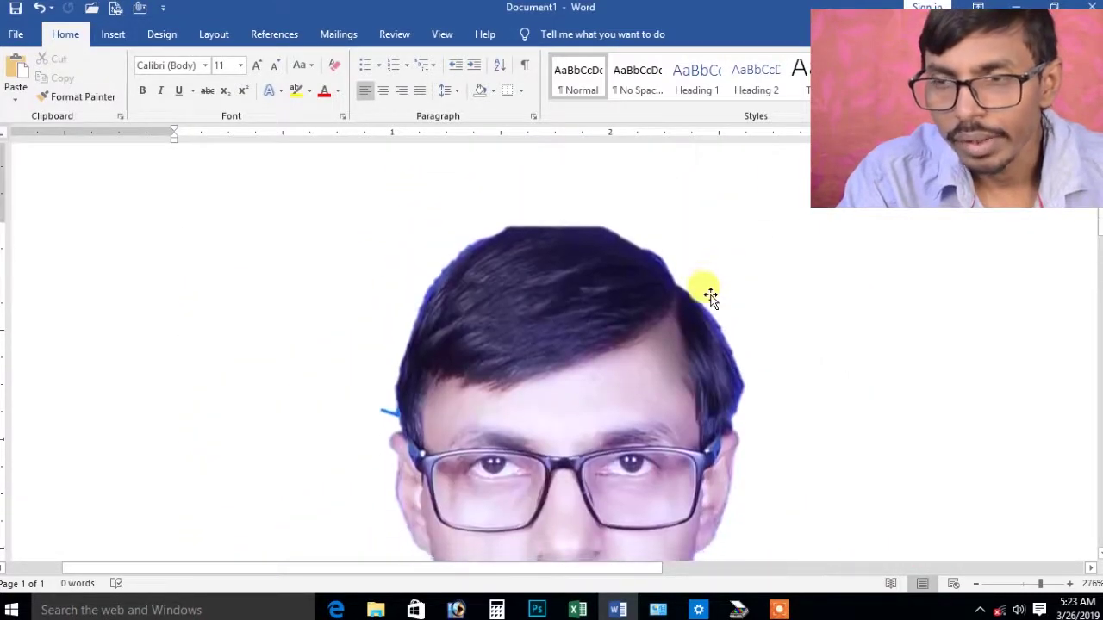
pyautogui.scroll(-1, 712, 294)
pyautogui.scroll(-1, 711, 294)
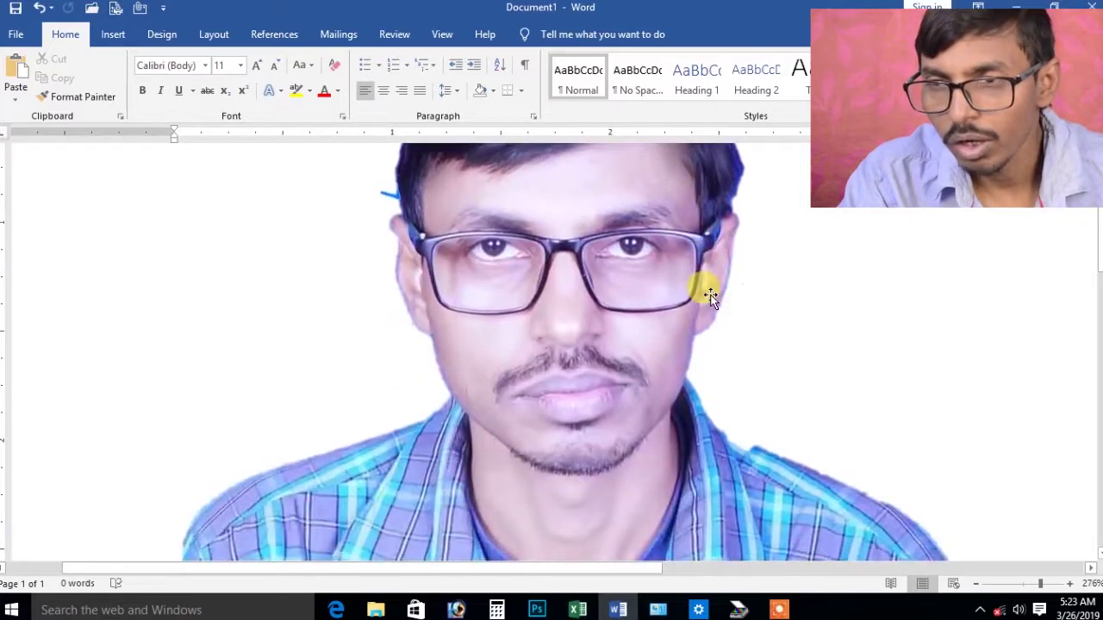
pyautogui.scroll(1, 710, 295)
pyautogui.scroll(1, 710, 295)
pyautogui.scroll(-1, 710, 295)
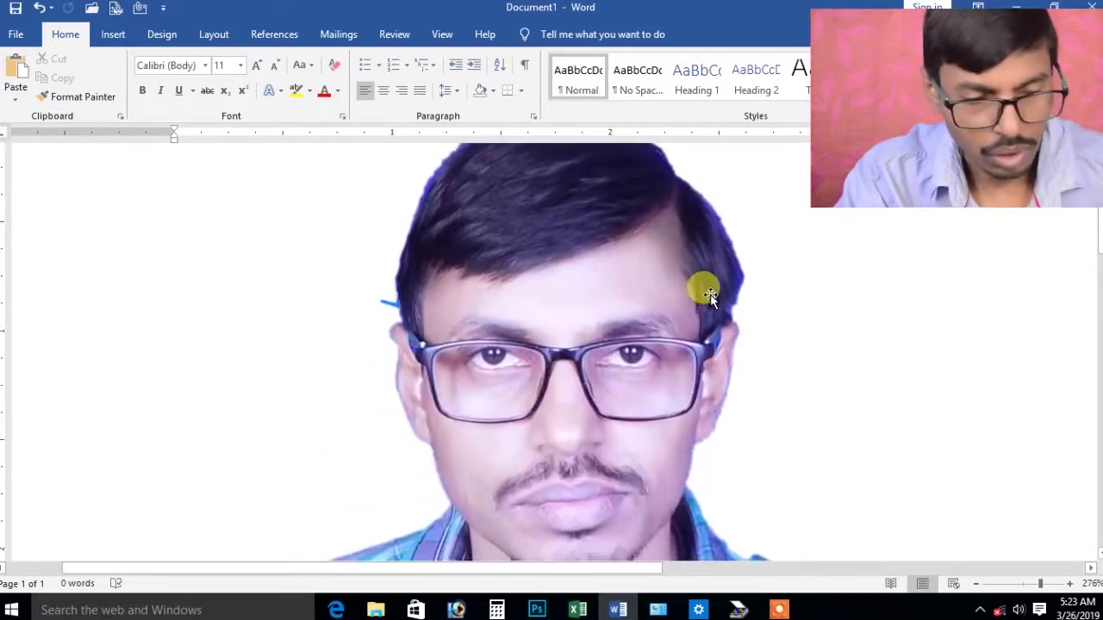
pyautogui.hotkey('alt', 'j')
pyautogui.press('p')
pyautogui.press('e')
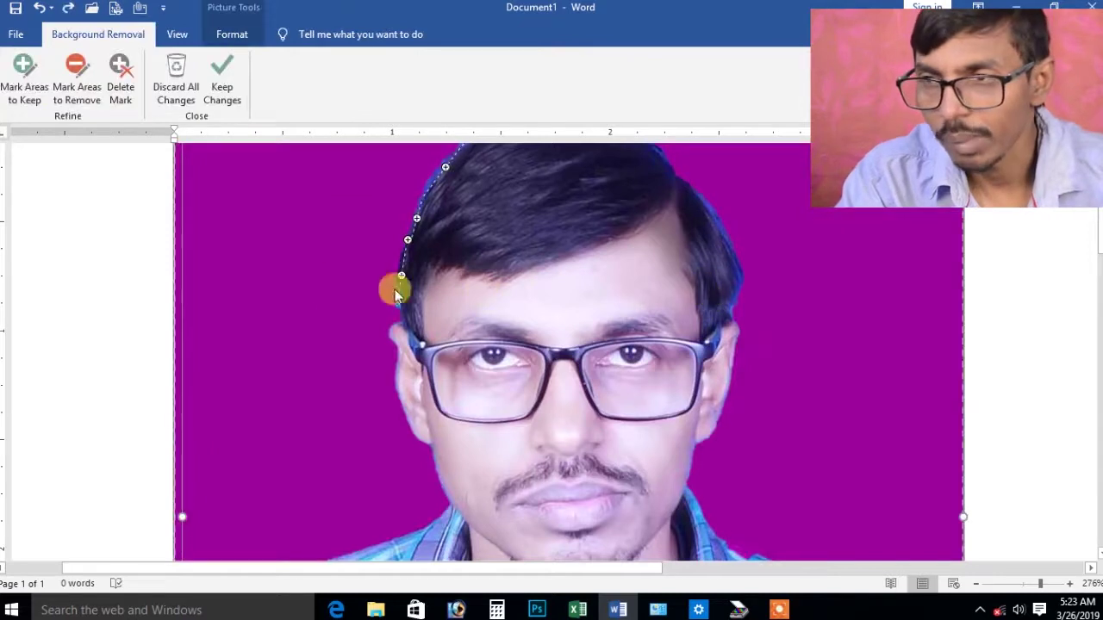
pyautogui.click(1017, 252)
pyautogui.scroll(4, 512, 284)
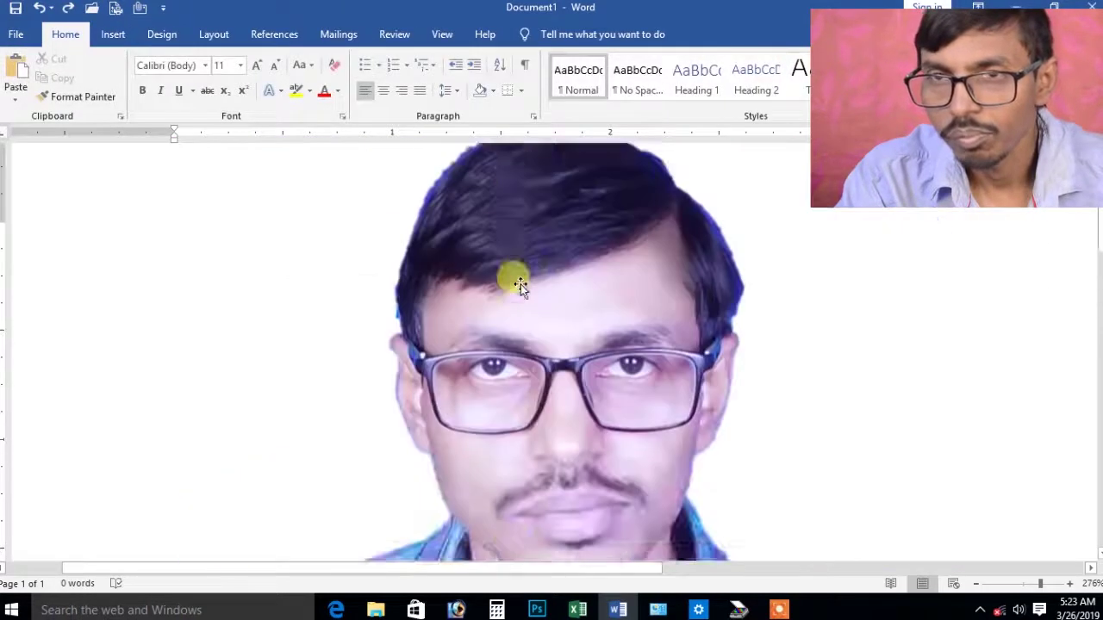
pyautogui.scroll(1, 512, 284)
pyautogui.click(112, 34)
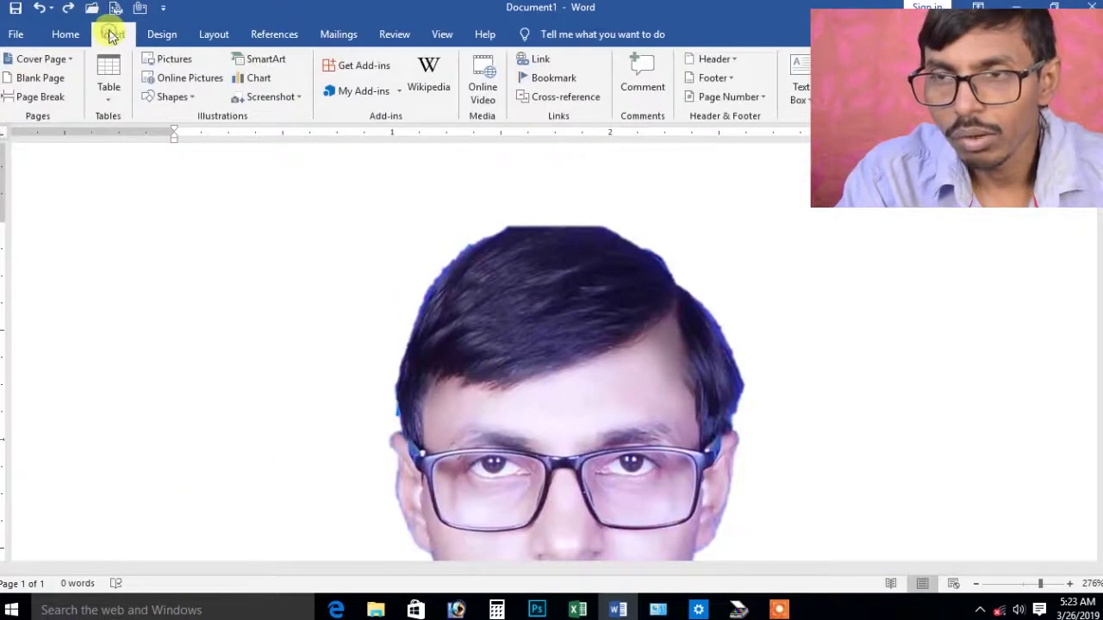
pyautogui.click(532, 237)
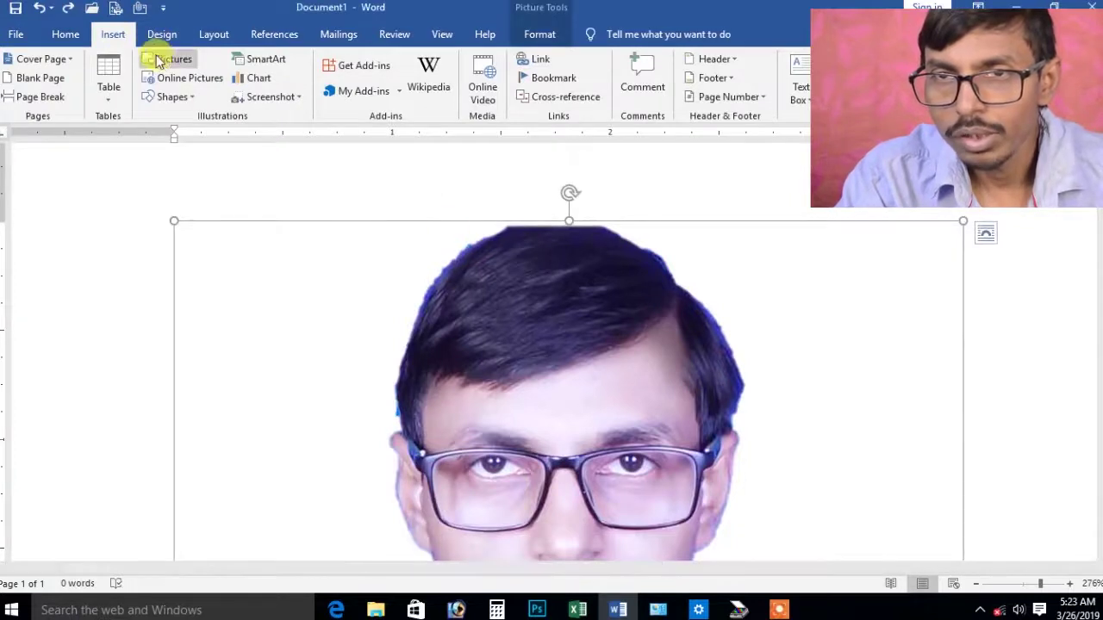
pyautogui.click(165, 60)
pyautogui.click(497, 12)
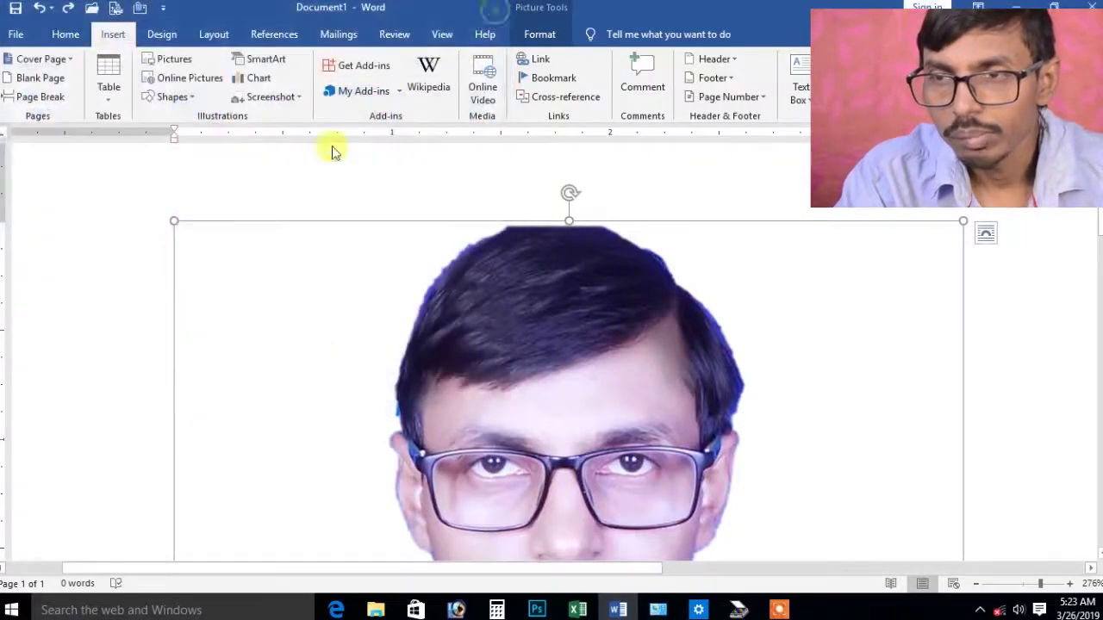
pyautogui.click(539, 34)
pyautogui.click(25, 86)
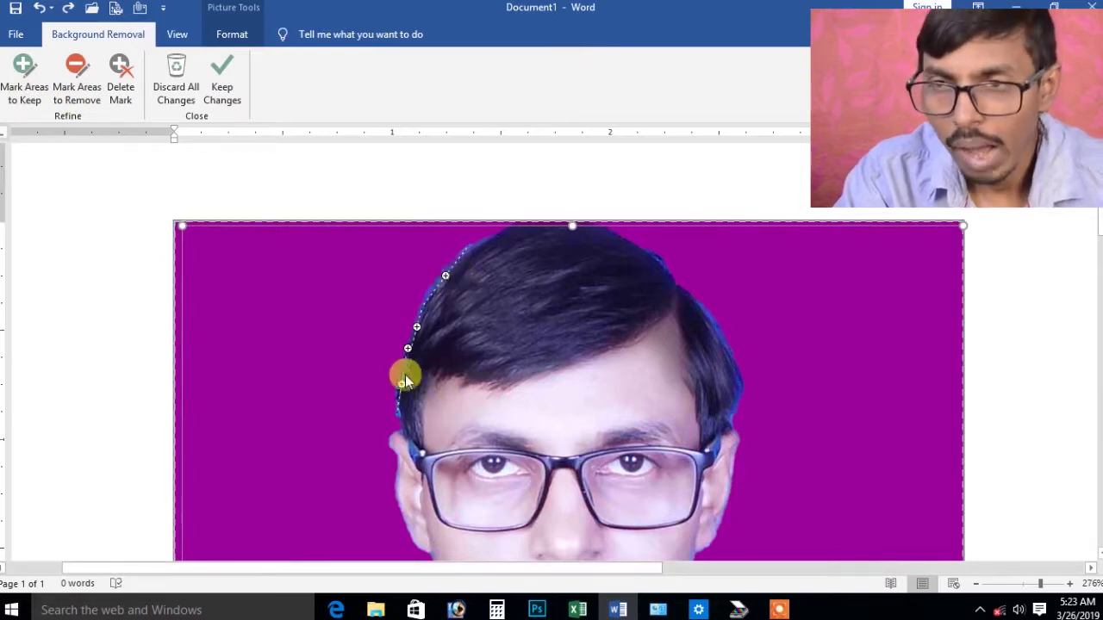
# Add three remove marks along the lower, middle and upper hair edge.
pyautogui.click(76, 83)
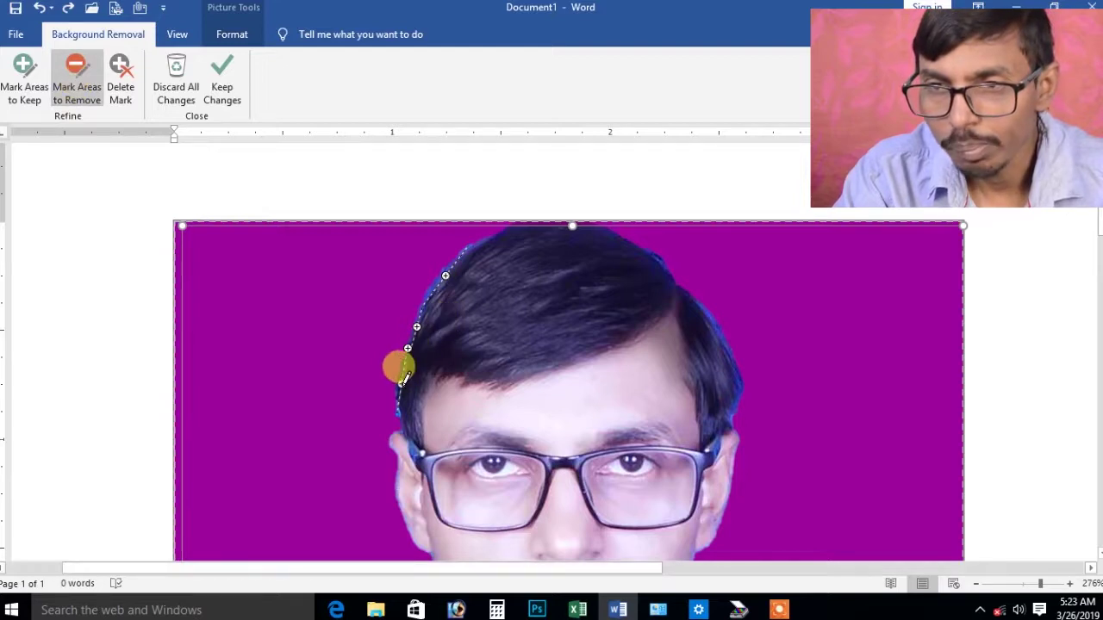
pyautogui.click(401, 385)
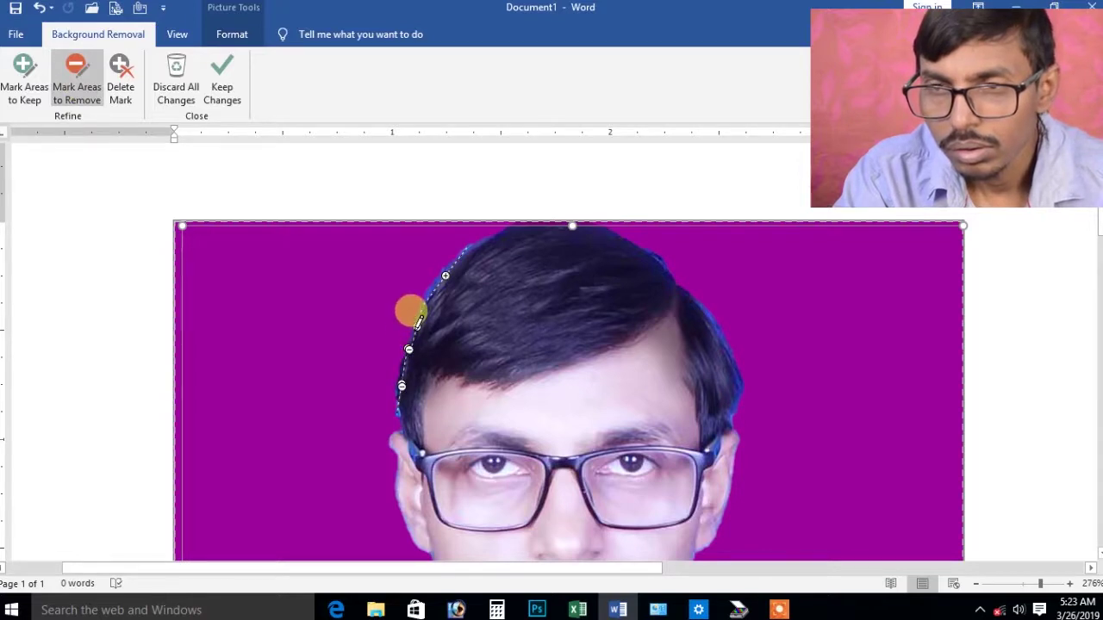
pyautogui.click(417, 326)
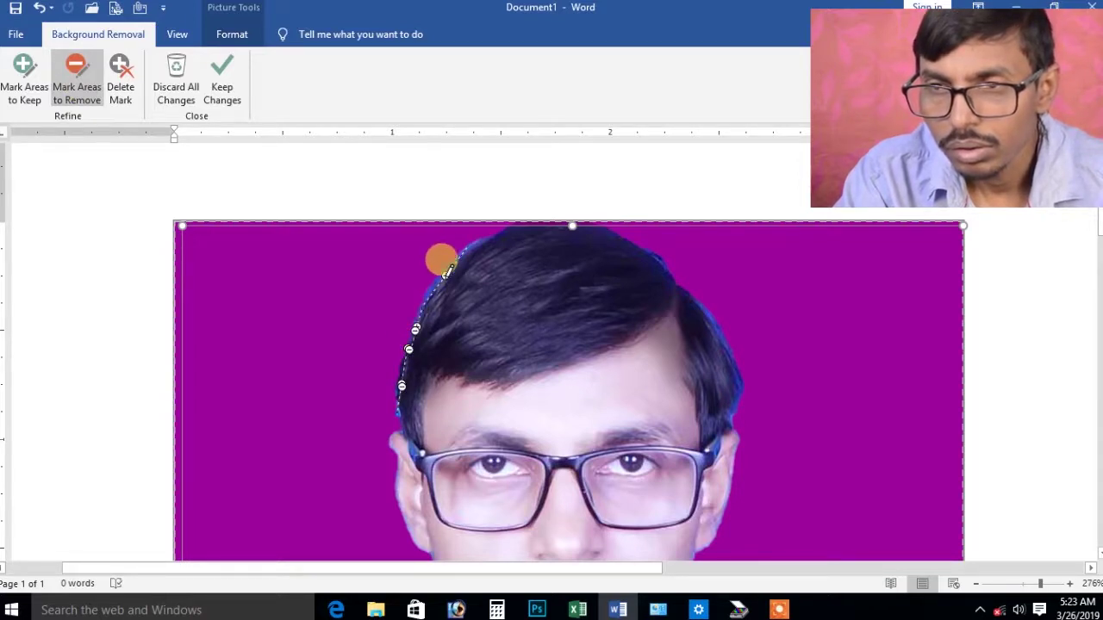
pyautogui.click(446, 276)
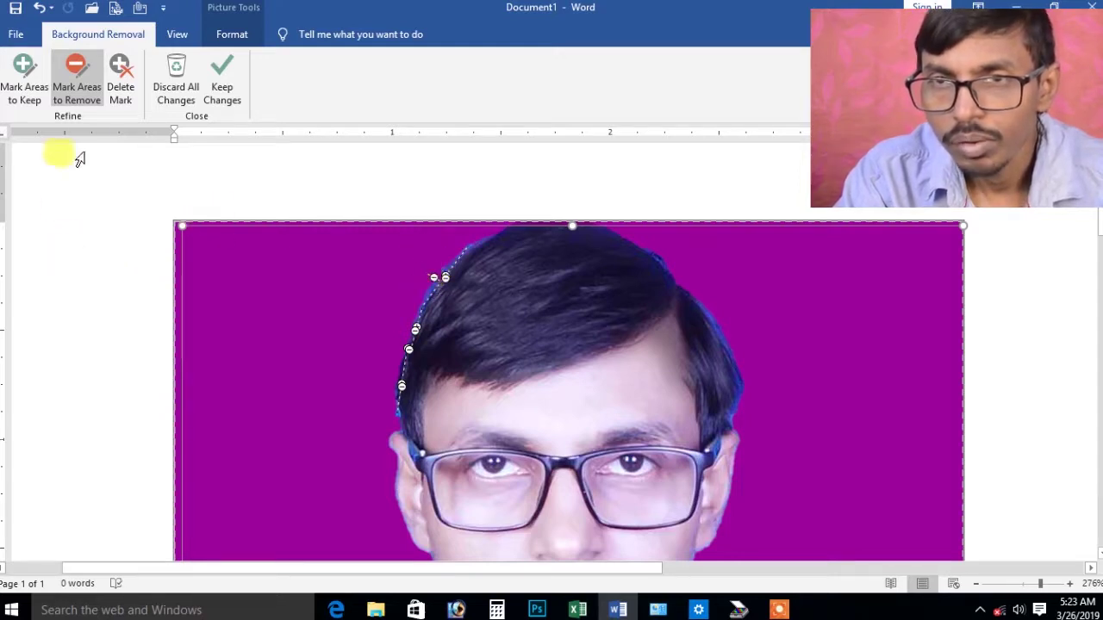
# Use Delete Mark to remove every keep and remove mark on the hair edge.
pyautogui.click(120, 75)
pyautogui.click(418, 327)
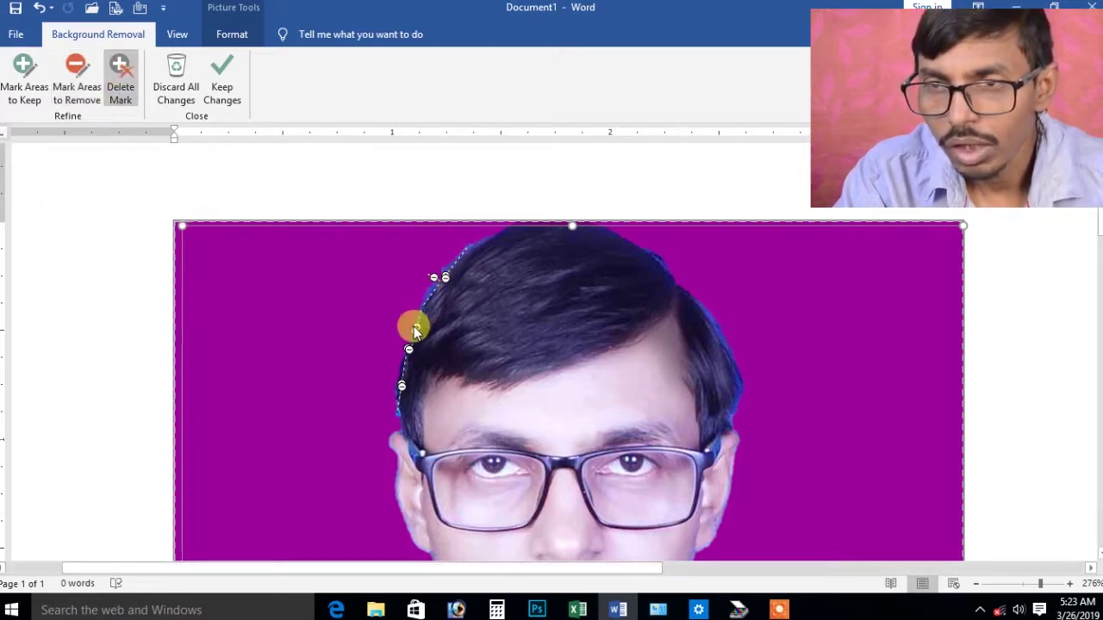
pyautogui.click(416, 330)
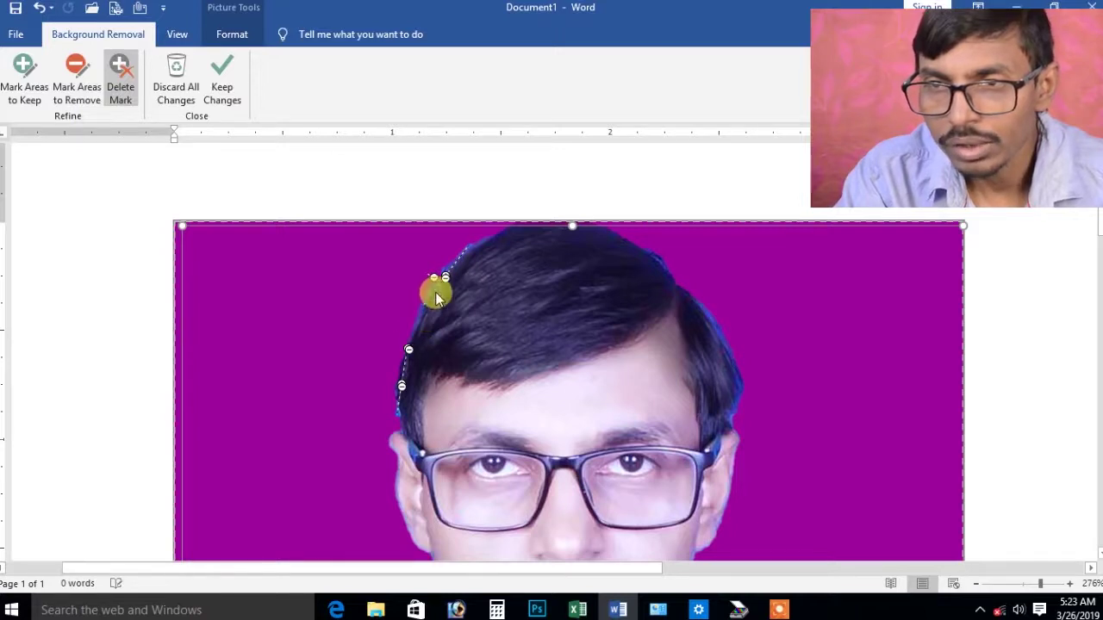
pyautogui.click(433, 278)
pyautogui.click(395, 338)
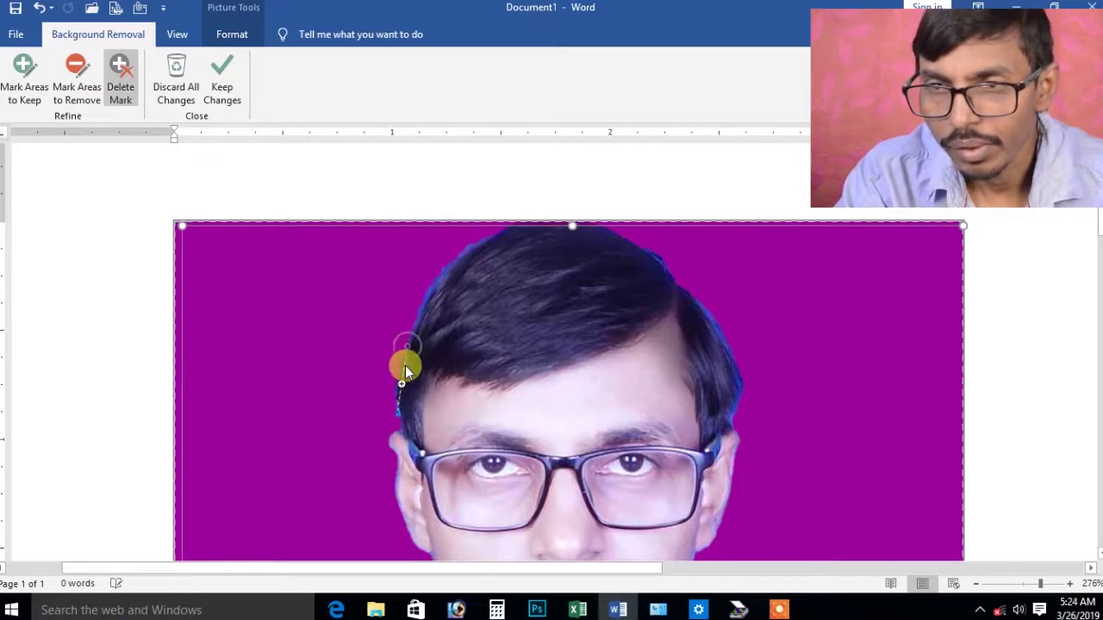
pyautogui.click(403, 385)
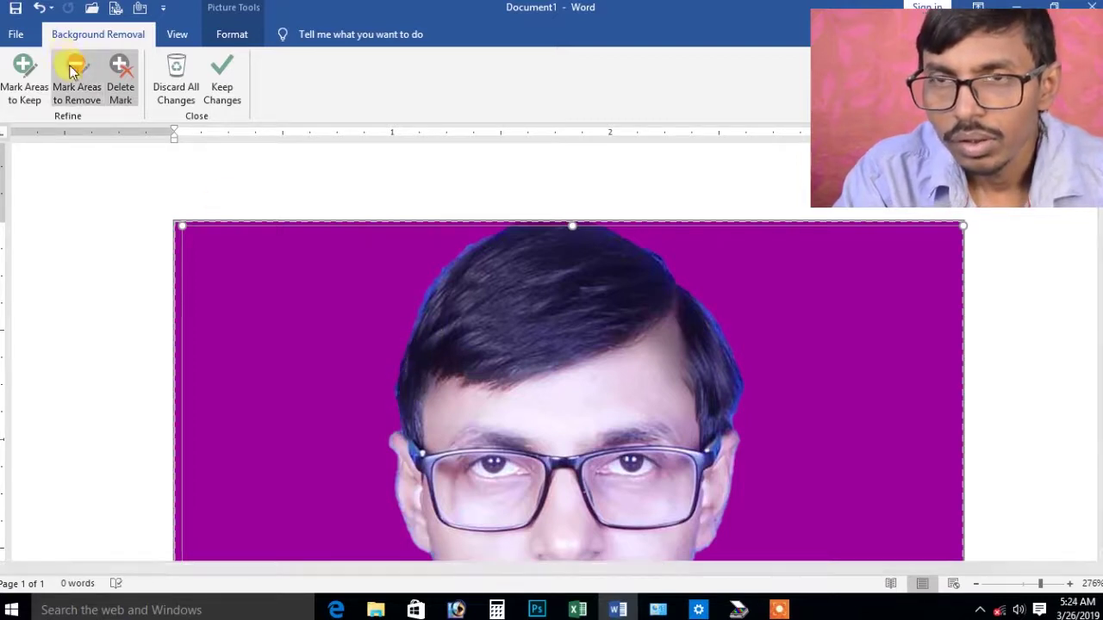
# Discard all background removal changes so the full blue backdrop returns.
pyautogui.click(175, 79)
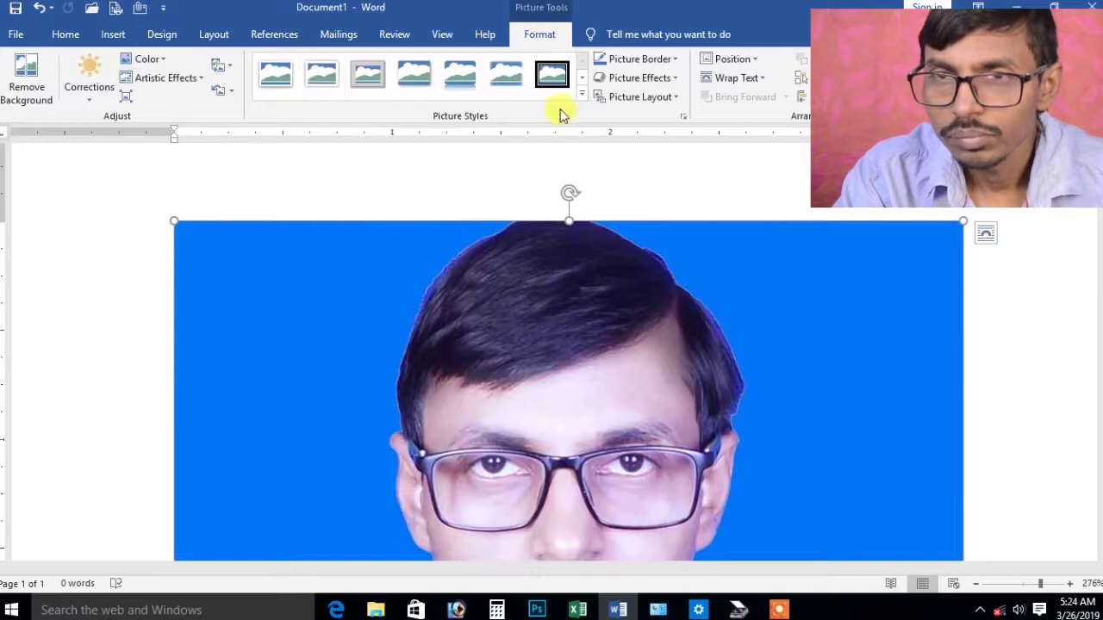
# Restart Remove Background and stretch the marquee up over the hair and out to both sides.
pyautogui.click(26, 86)
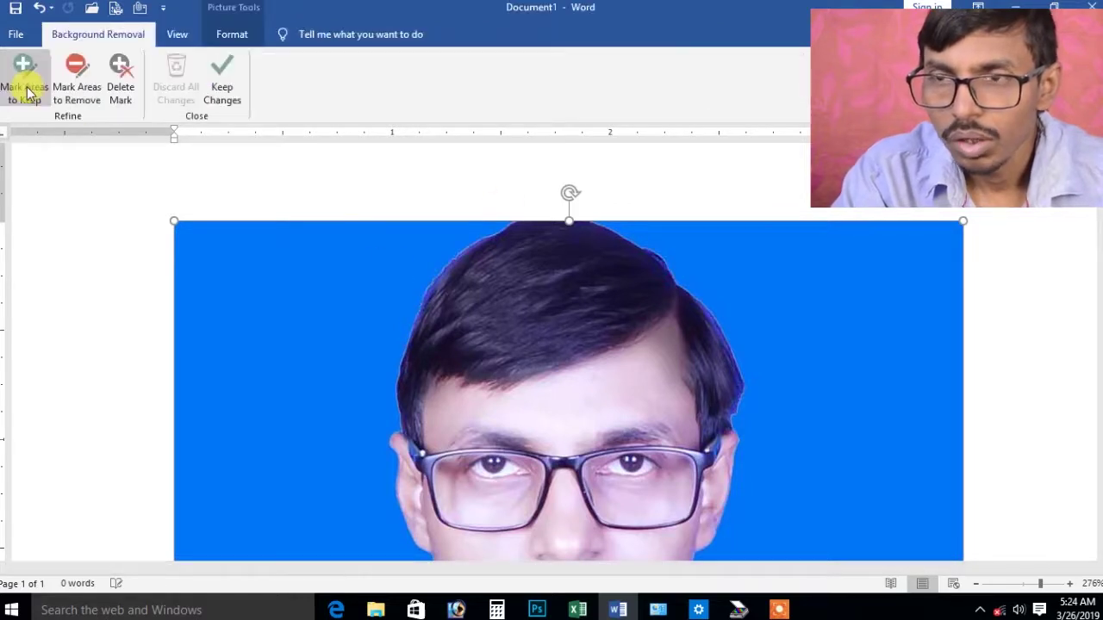
pyautogui.scroll(-1, 840, 372)
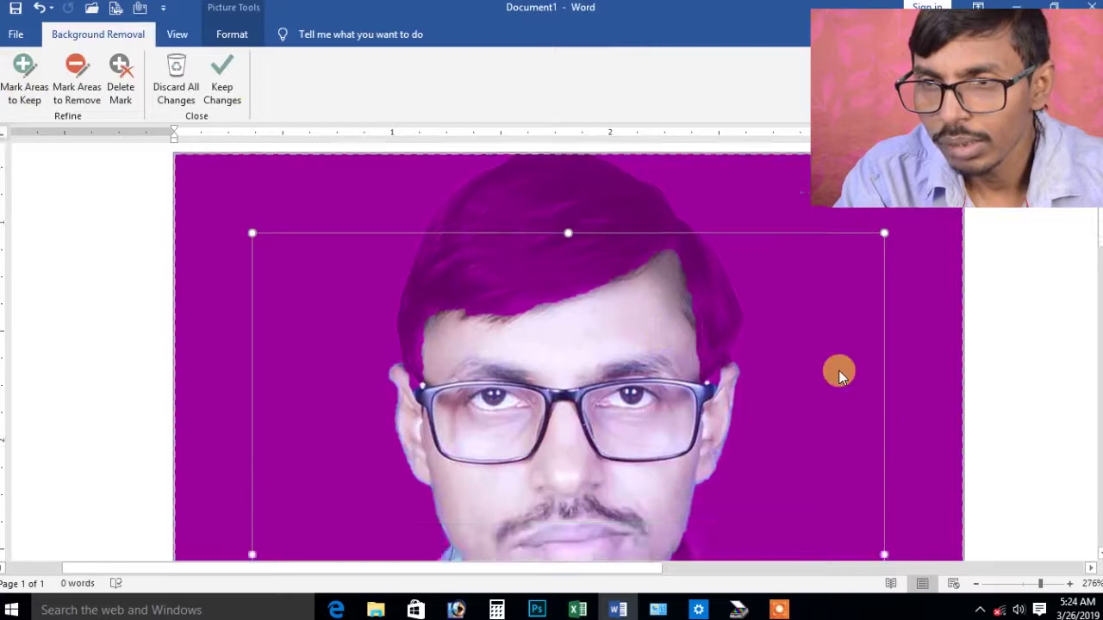
pyautogui.scroll(-5, 838, 370)
pyautogui.scroll(4, 836, 371)
pyautogui.scroll(1, 668, 362)
pyautogui.scroll(1, 591, 385)
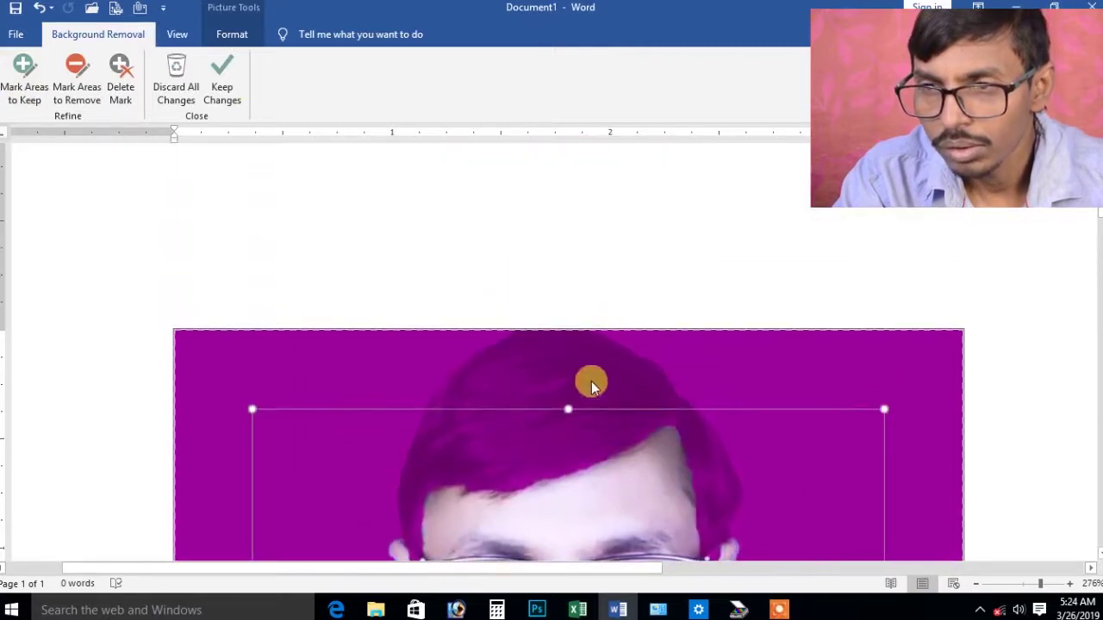
pyautogui.moveTo(567, 406); pyautogui.dragTo(567, 335)
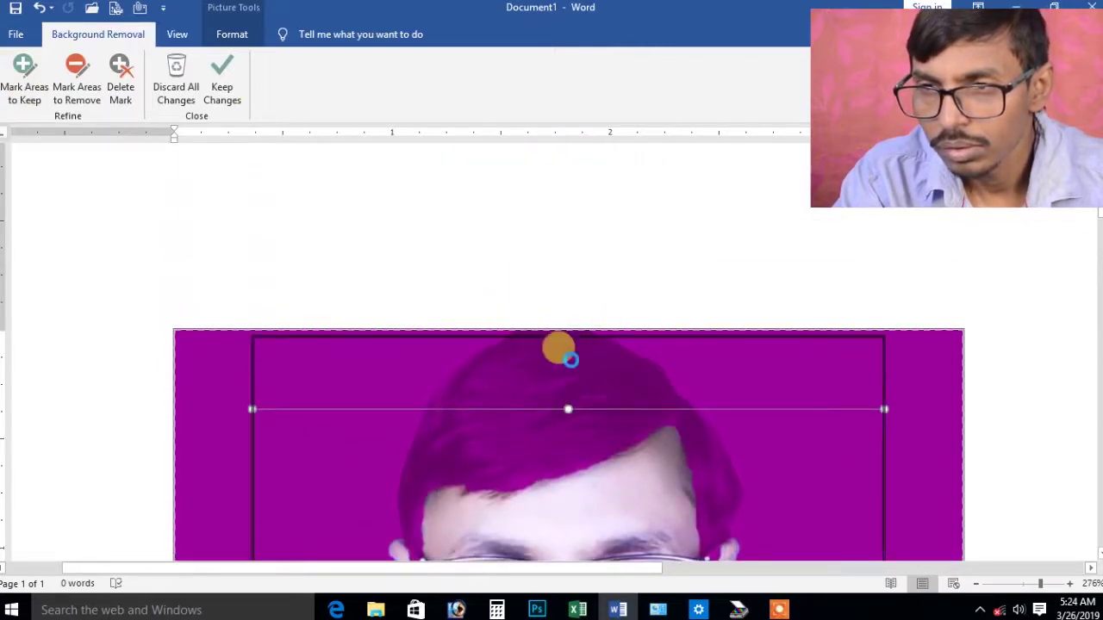
pyautogui.scroll(-5, 564, 421)
pyautogui.scroll(-1, 557, 413)
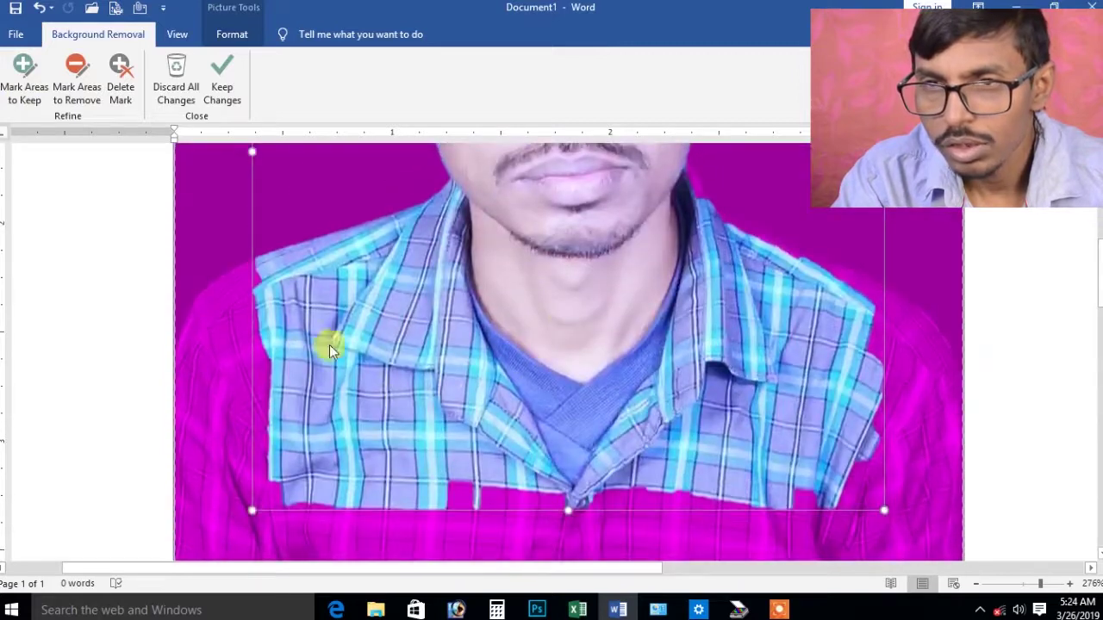
pyautogui.scroll(3, 285, 223)
pyautogui.moveTo(251, 369); pyautogui.dragTo(182, 373)
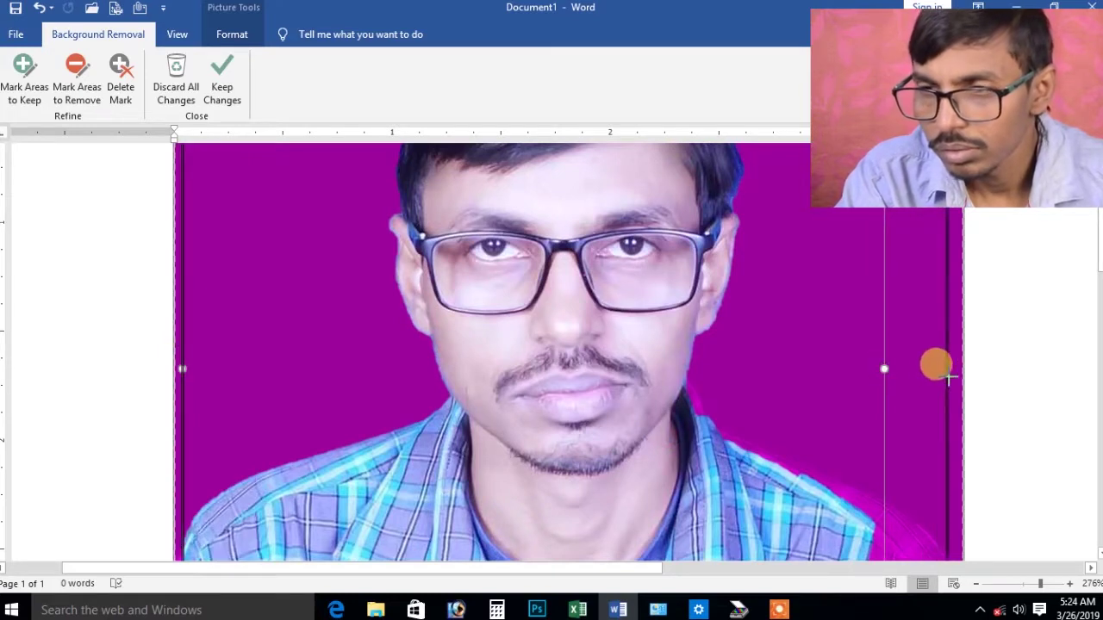
pyautogui.moveTo(883, 366); pyautogui.dragTo(958, 369)
pyautogui.scroll(-5, 609, 352)
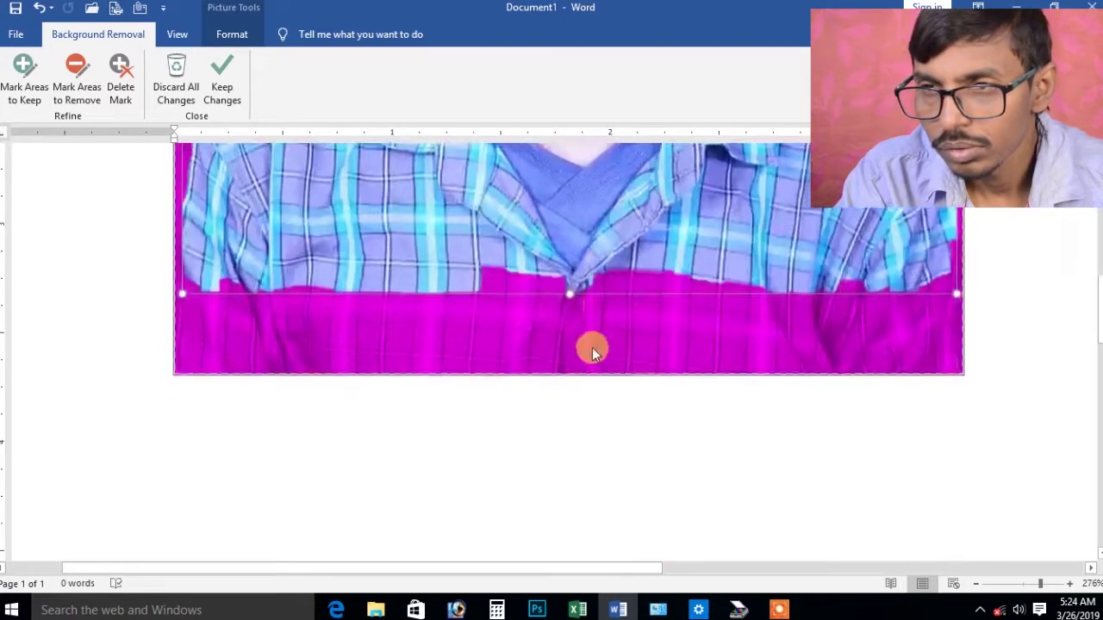
pyautogui.scroll(3, 570, 290)
pyautogui.scroll(4, 532, 308)
pyautogui.scroll(-3, 531, 307)
pyautogui.scroll(-1, 167, 283)
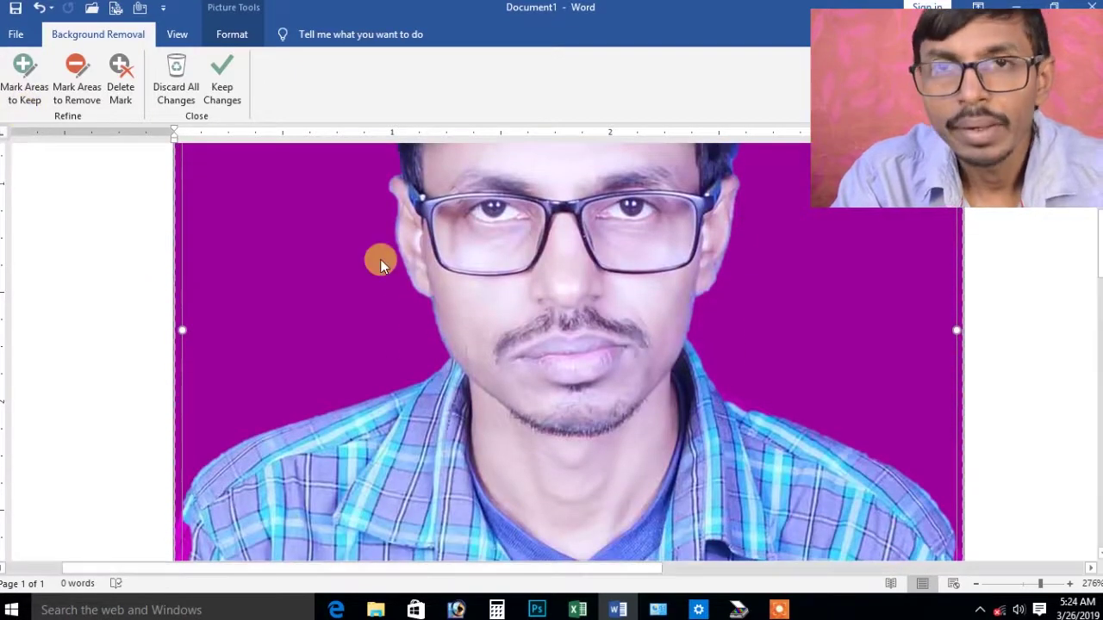
pyautogui.scroll(3, 380, 258)
pyautogui.scroll(-2, 26, 101)
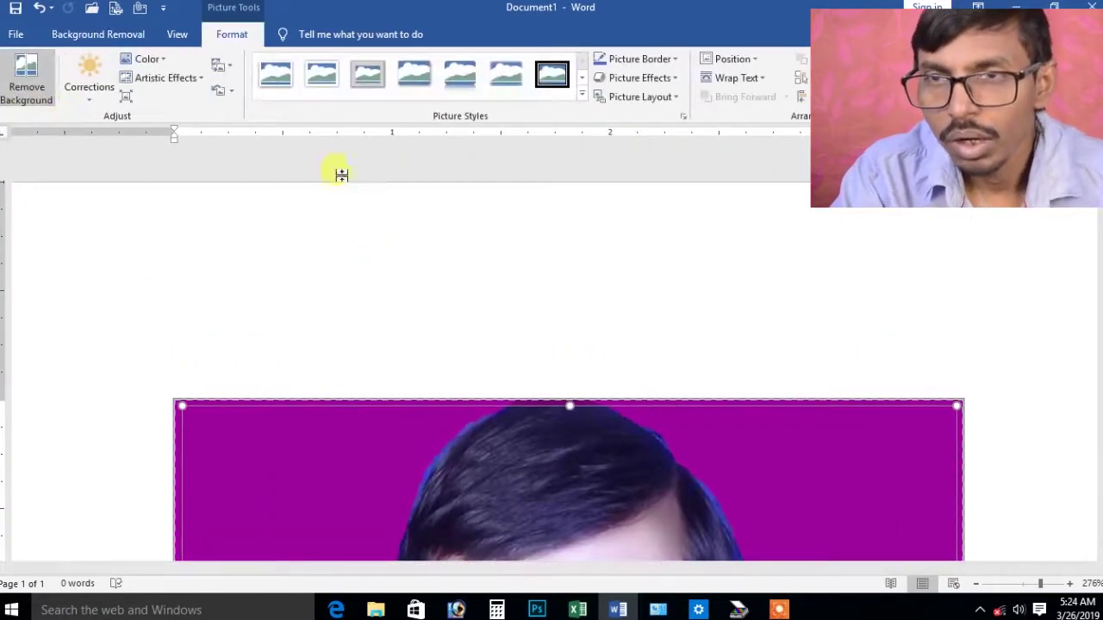
# Apply the background removal as a preview, then undo it with Ctrl+Z to keep refining.
pyautogui.click(15, 86)
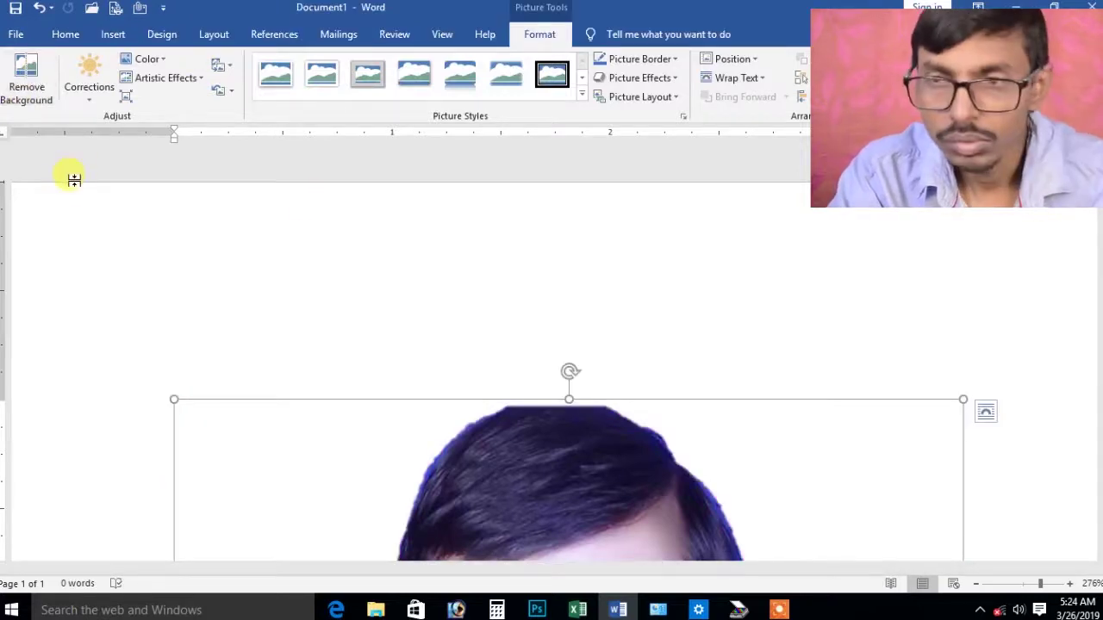
pyautogui.hotkey('ctrl', 'z')
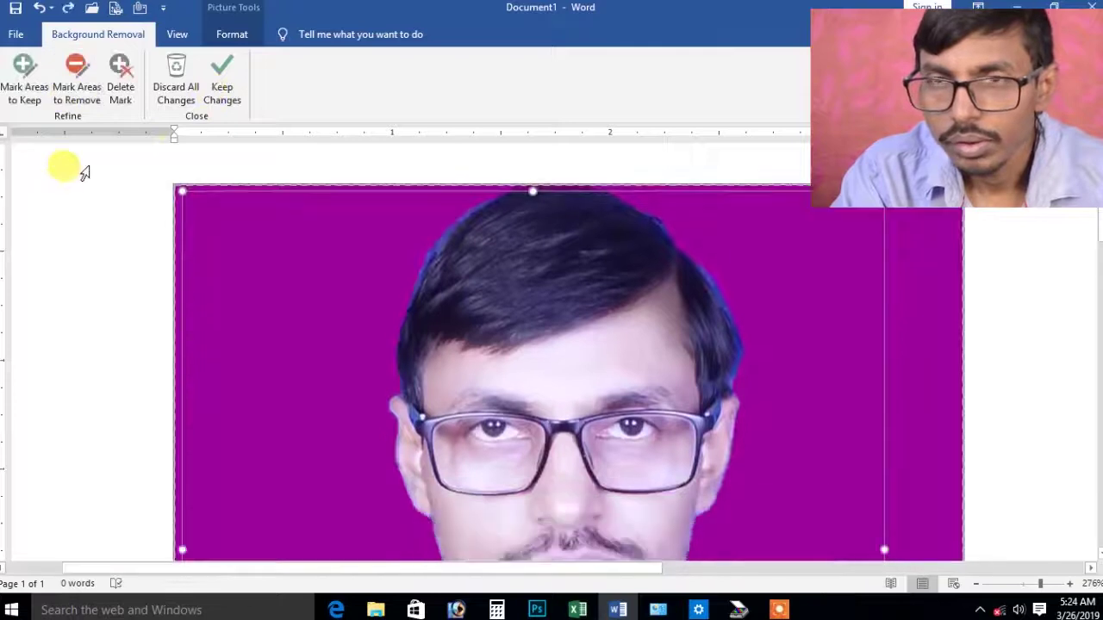
pyautogui.scroll(-3, 76, 177)
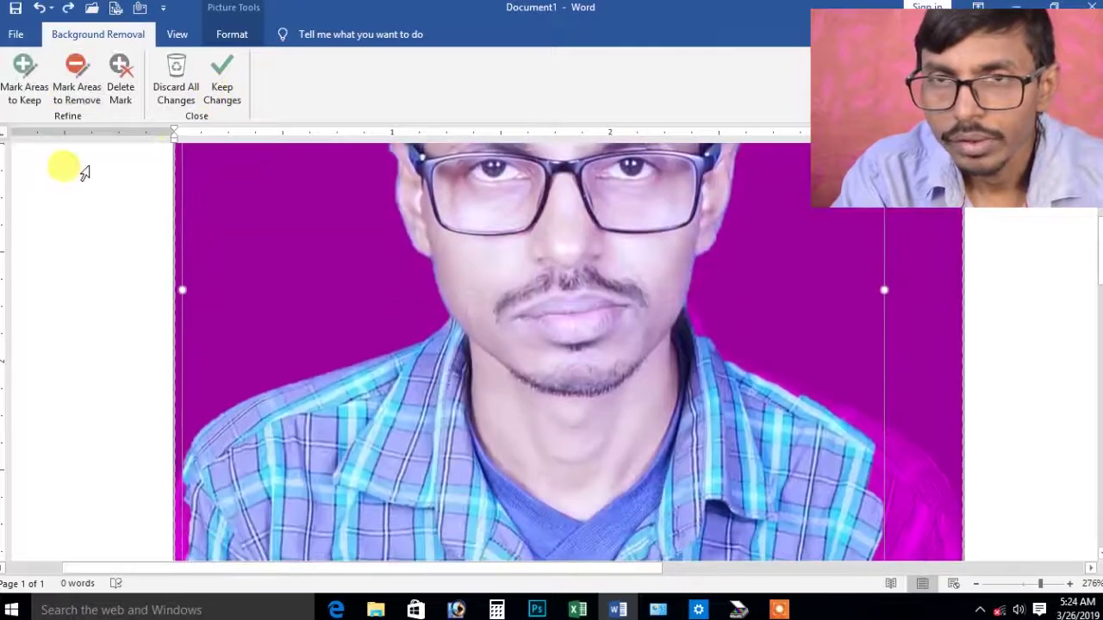
# Mark the shirt's left edge, bottom and lower-left part as areas to keep.
pyautogui.click(22, 69)
pyautogui.scroll(-5, 328, 386)
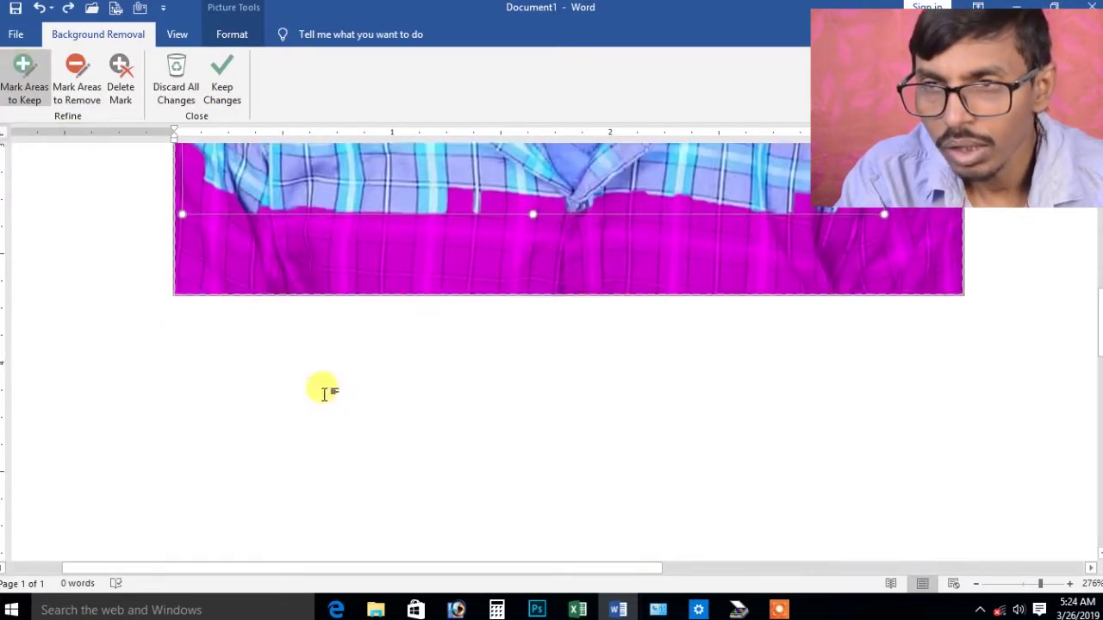
pyautogui.scroll(3, 483, 284)
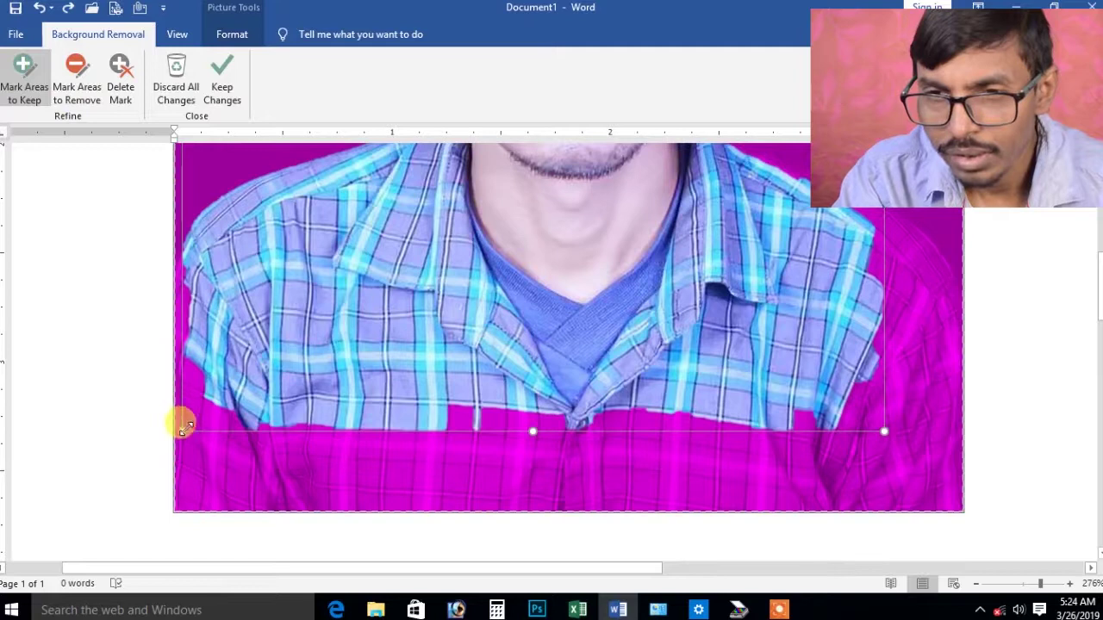
pyautogui.moveTo(197, 406); pyautogui.dragTo(206, 371)
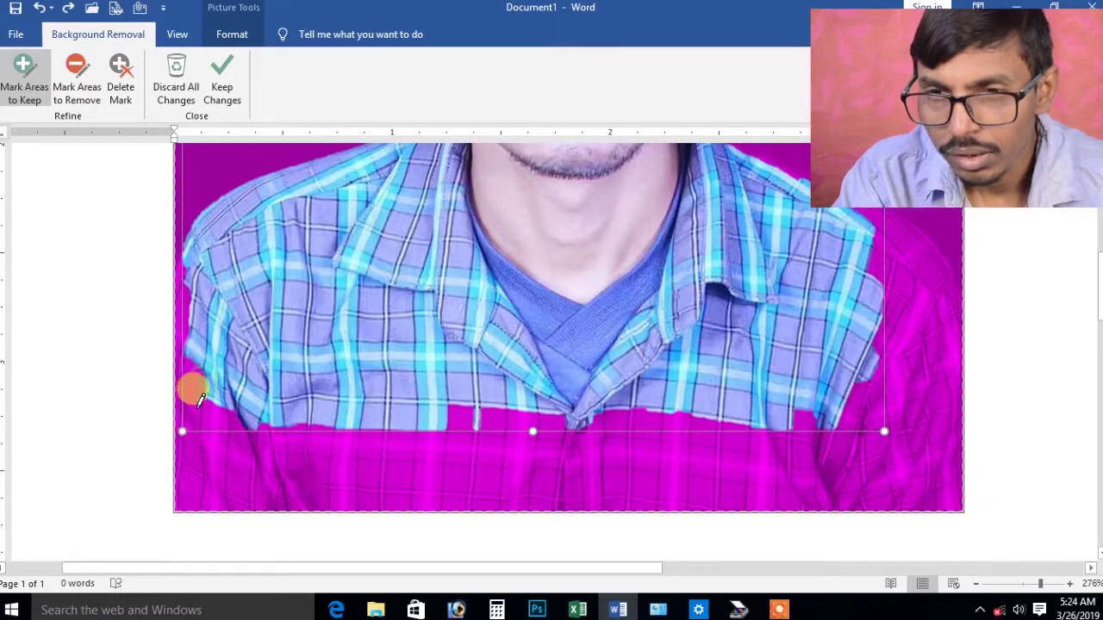
pyautogui.moveTo(187, 399); pyautogui.dragTo(379, 412)
pyautogui.moveTo(190, 443)
pyautogui.mouseDown()
pyautogui.moveTo(197, 405)
pyautogui.moveTo(189, 448)
pyautogui.mouseUp()
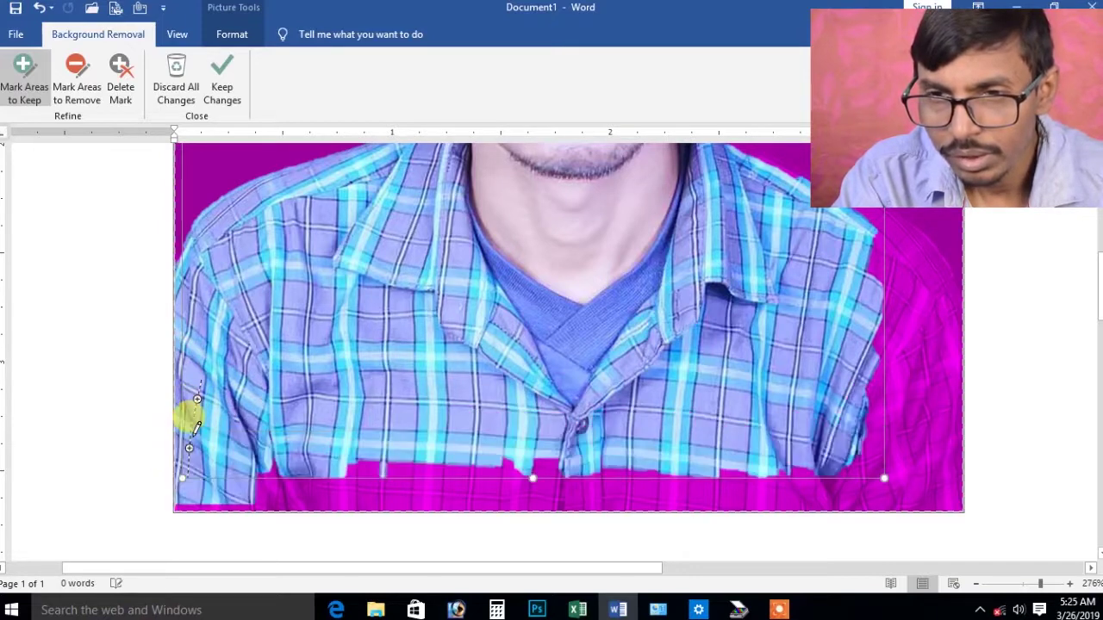
pyautogui.moveTo(264, 478); pyautogui.dragTo(270, 504)
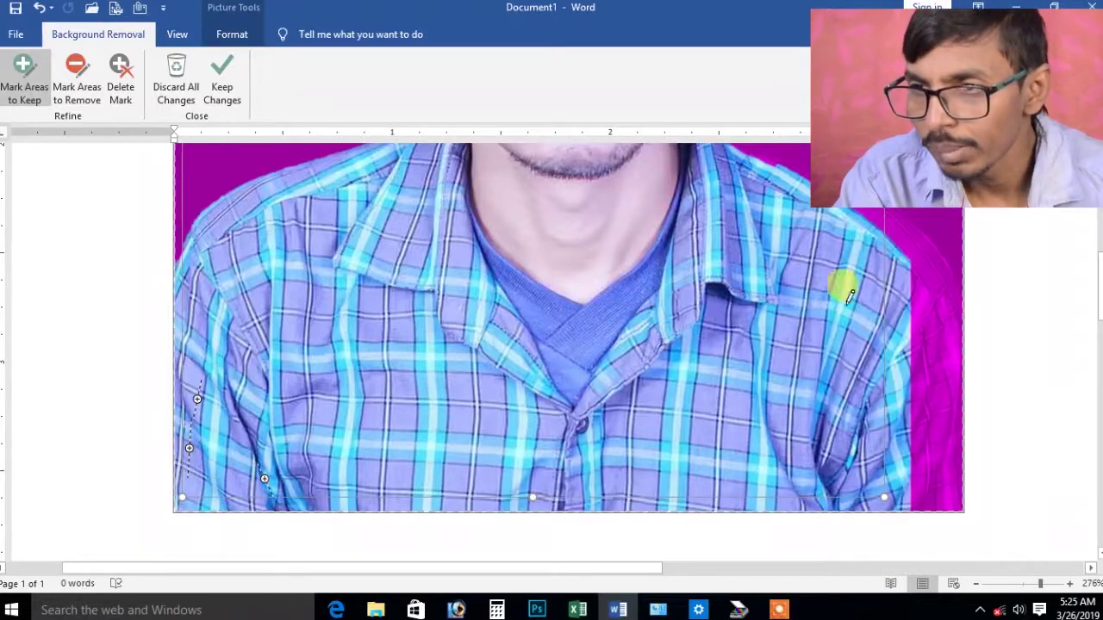
# Add a keep mark on the shirt's right shoulder.
pyautogui.scroll(5, 827, 317)
pyautogui.scroll(-5, 823, 312)
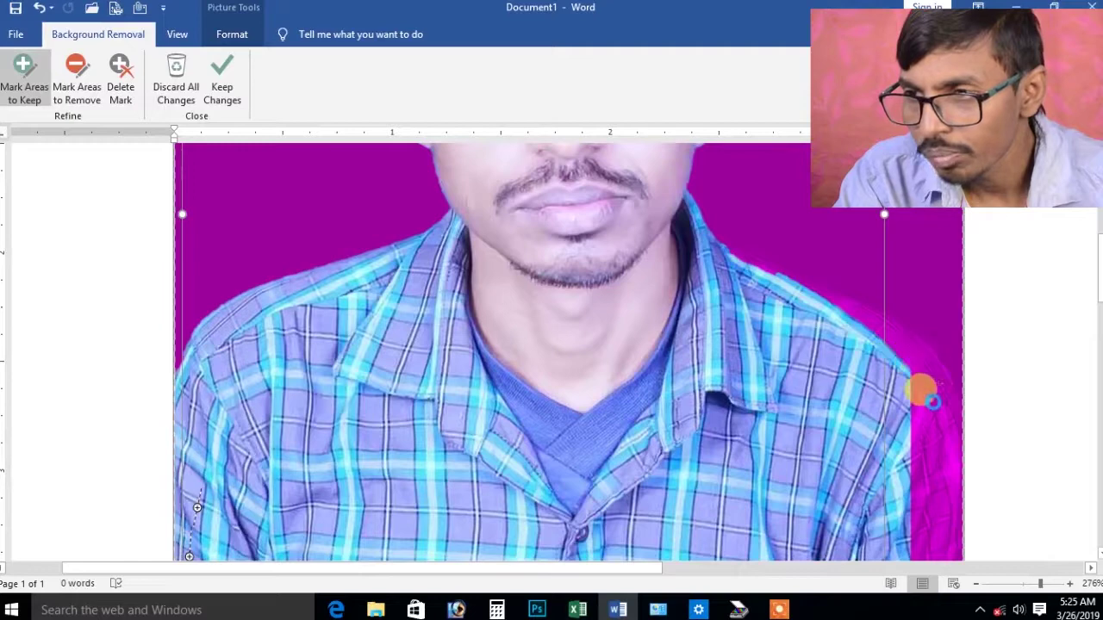
pyautogui.moveTo(914, 369); pyautogui.dragTo(935, 395)
pyautogui.scroll(-5, 913, 405)
pyautogui.scroll(4, 891, 389)
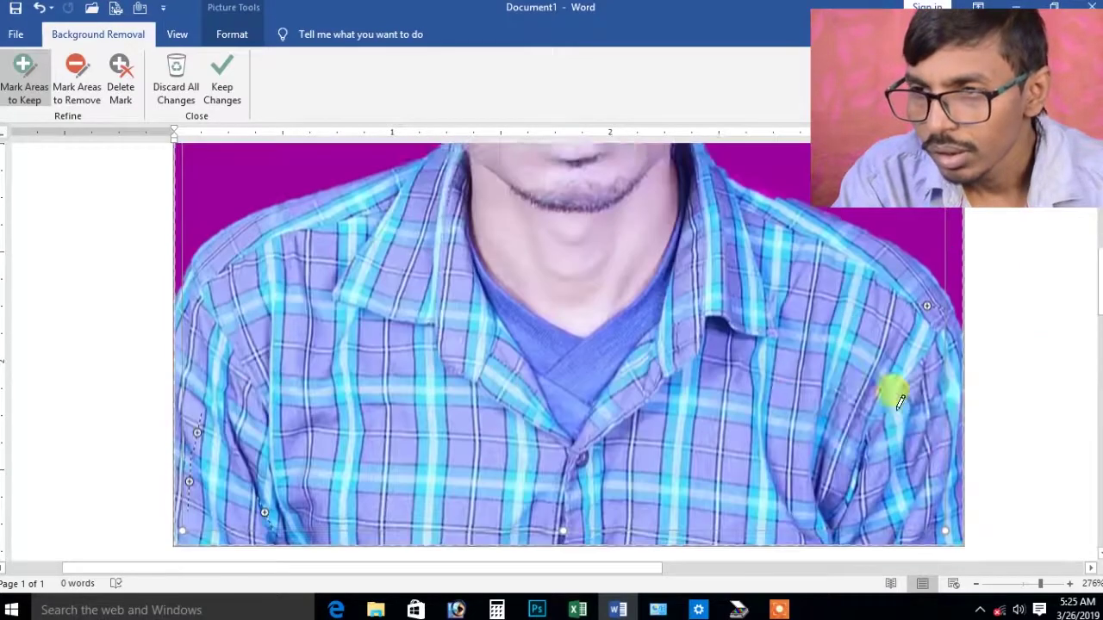
pyautogui.scroll(3, 828, 362)
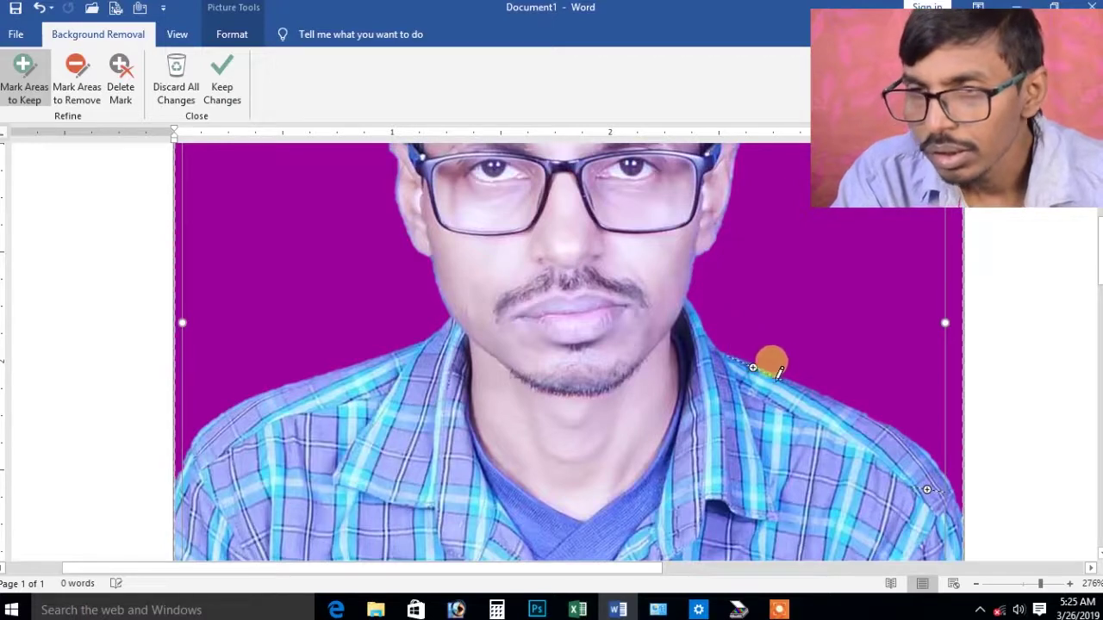
pyautogui.scroll(10, 737, 406)
pyautogui.scroll(-5, 529, 333)
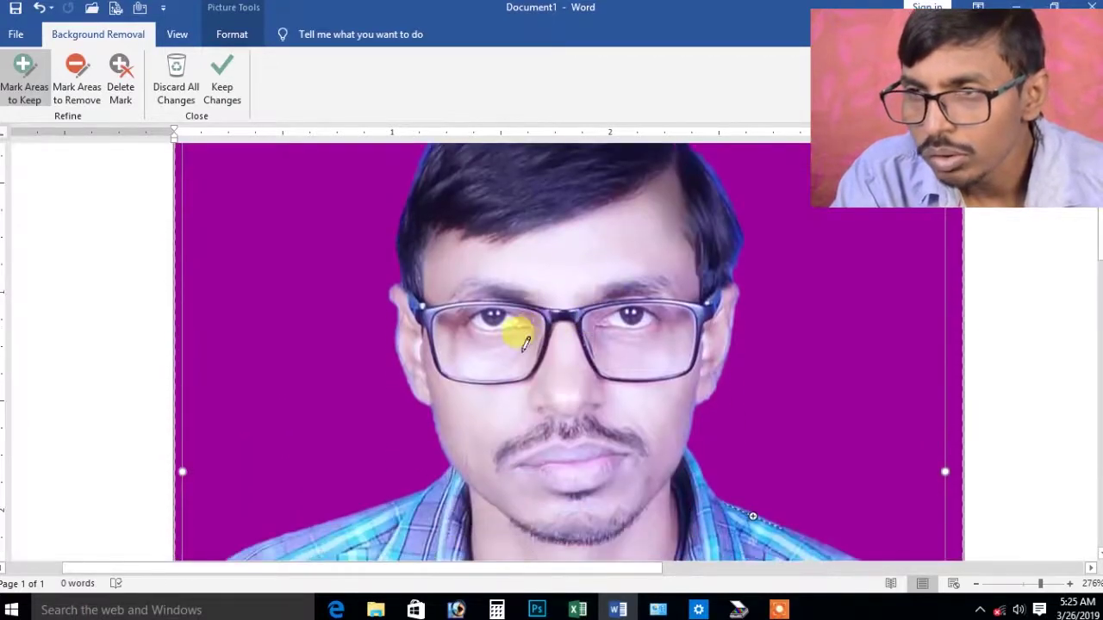
pyautogui.scroll(-5, 504, 337)
pyautogui.scroll(5, 632, 326)
pyautogui.scroll(1, 631, 325)
pyautogui.scroll(3, 716, 271)
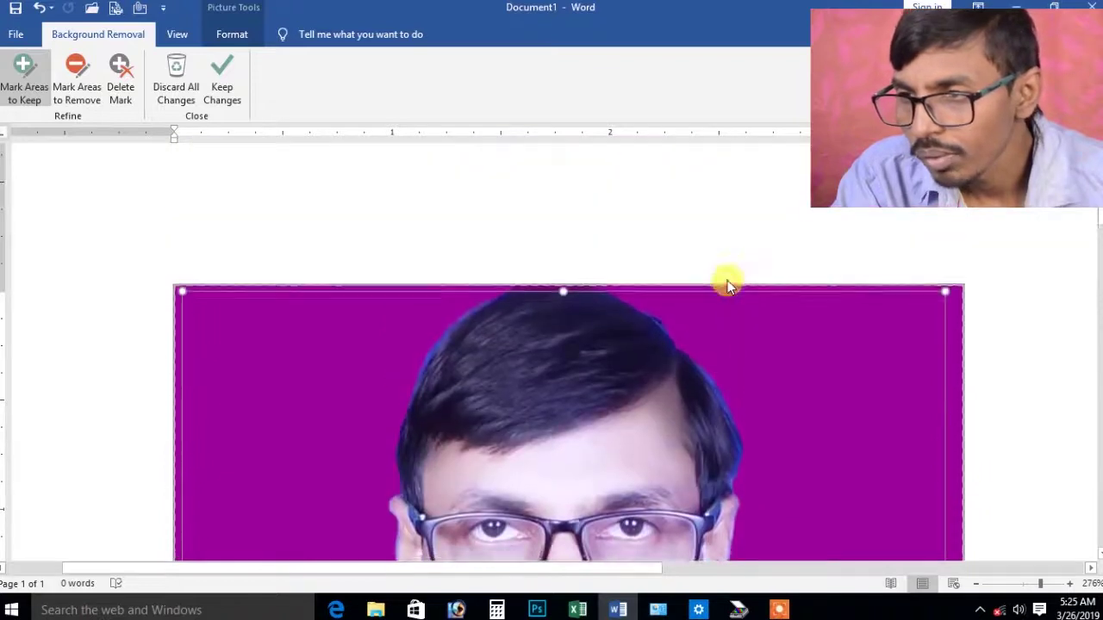
pyautogui.scroll(-5, 729, 278)
pyautogui.scroll(-5, 921, 456)
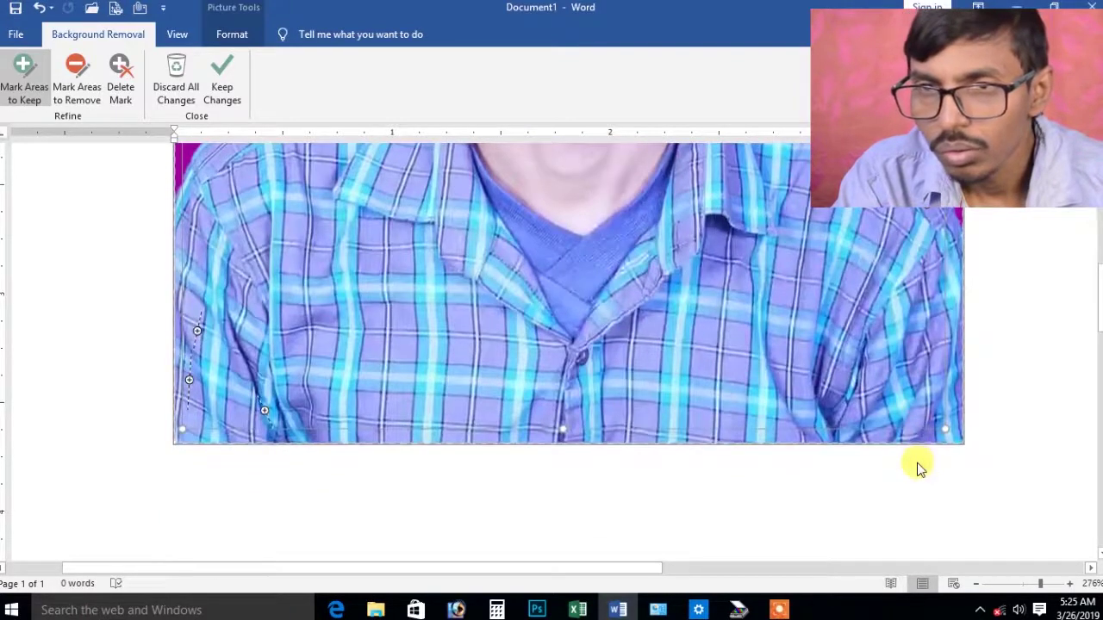
pyautogui.scroll(5, 796, 387)
pyautogui.scroll(3, 764, 370)
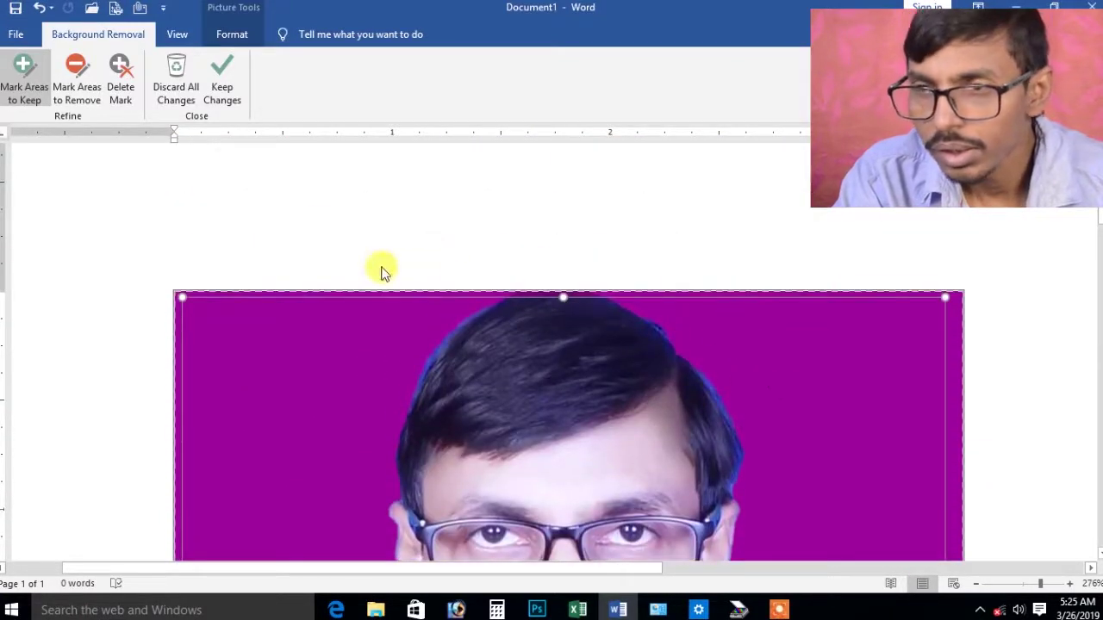
pyautogui.scroll(-3, 345, 220)
pyautogui.scroll(-2, 414, 259)
# Draw keep marks on the shirt around the collar.
pyautogui.moveTo(719, 390); pyautogui.dragTo(754, 405)
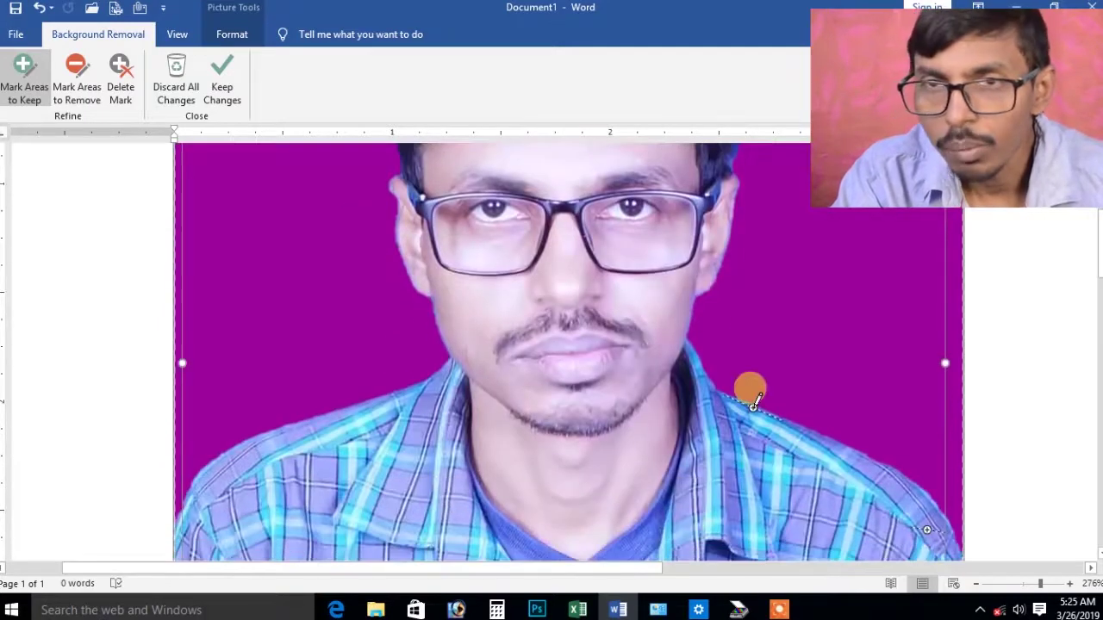
pyautogui.click(84, 65)
pyautogui.click(748, 373)
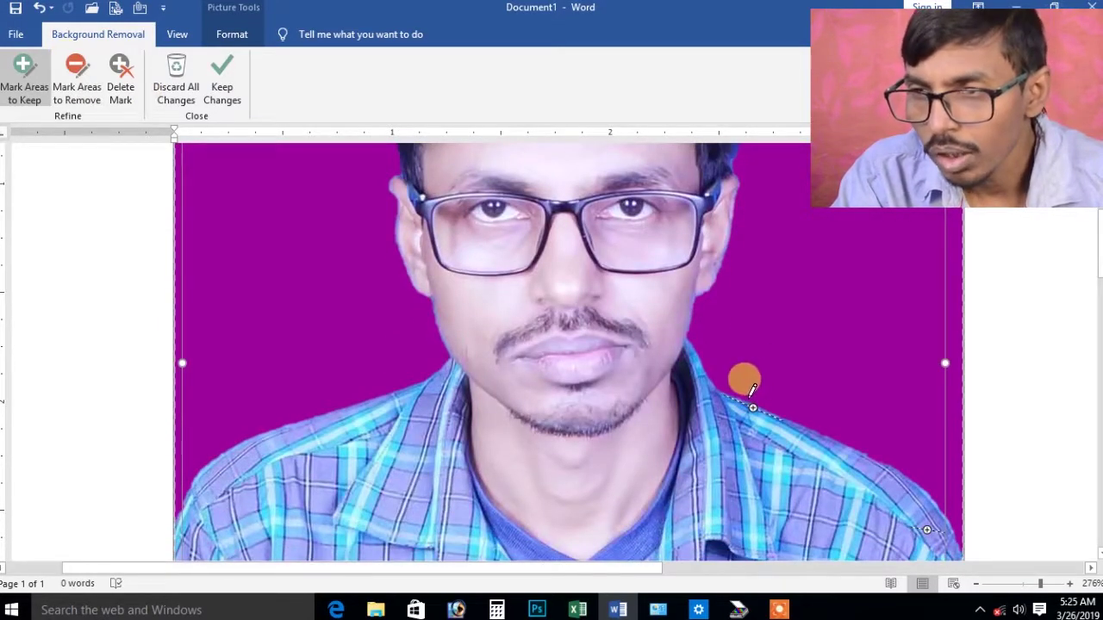
pyautogui.moveTo(755, 401); pyautogui.dragTo(757, 403)
pyautogui.scroll(3, 591, 315)
pyautogui.scroll(-4, 635, 350)
pyautogui.scroll(2, 766, 368)
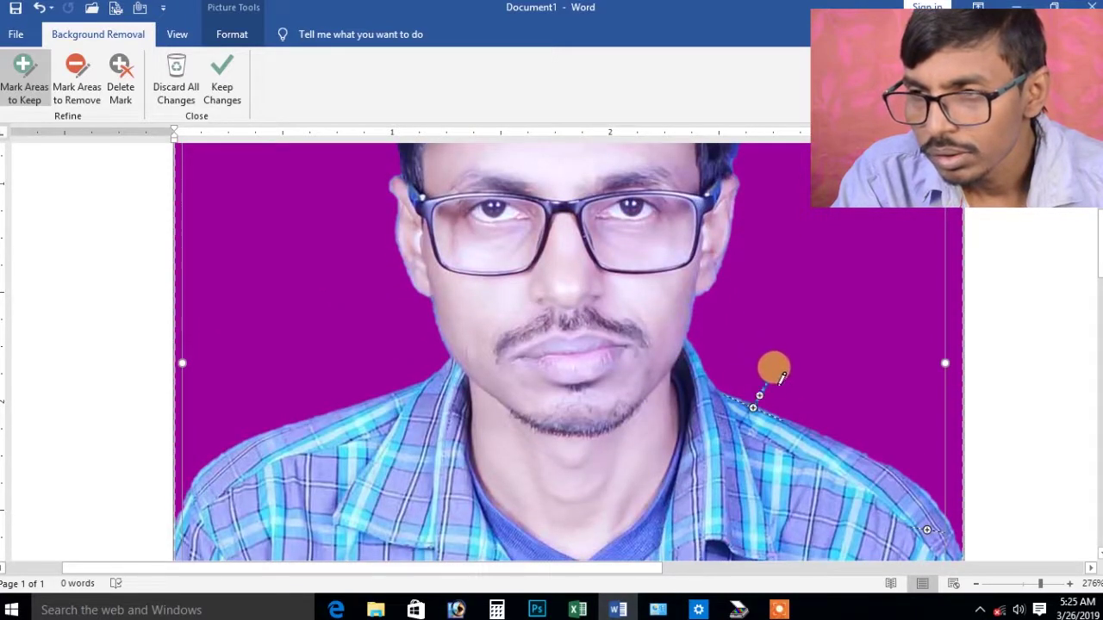
pyautogui.moveTo(739, 369); pyautogui.dragTo(838, 420)
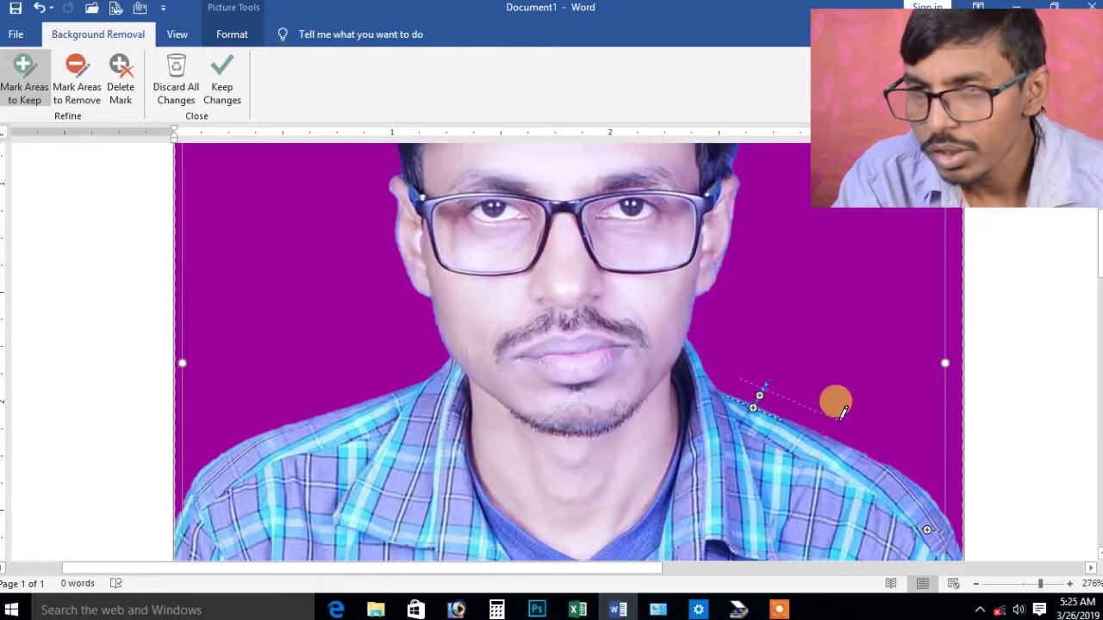
# Mark the purple area beside the collar for removal, then delete the stray collar and shoulder marks.
pyautogui.click(76, 76)
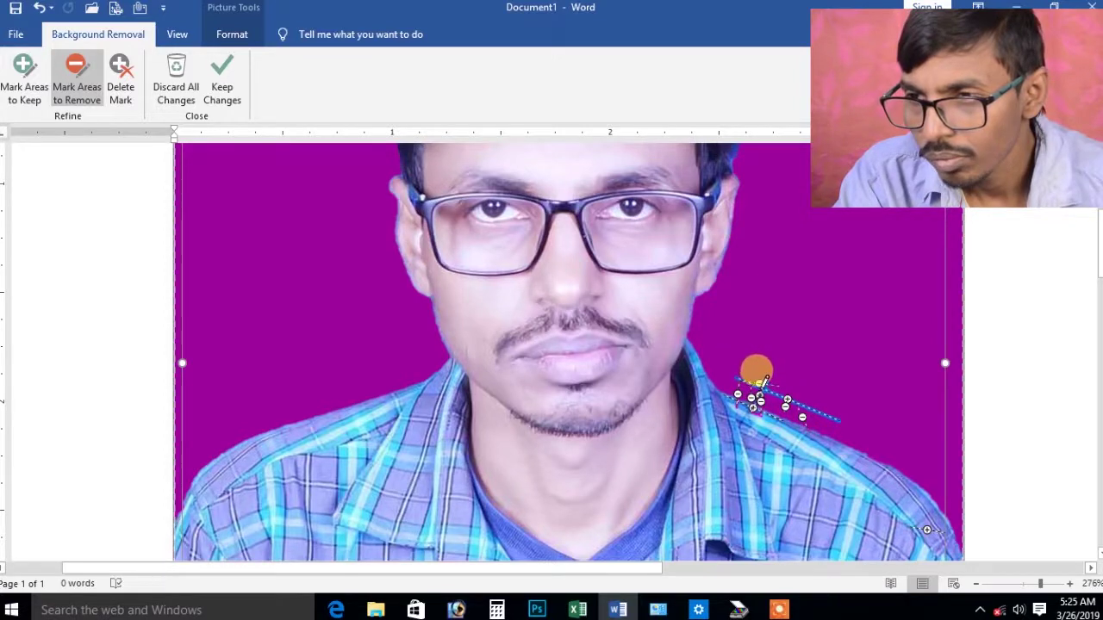
pyautogui.moveTo(814, 401); pyautogui.dragTo(849, 421)
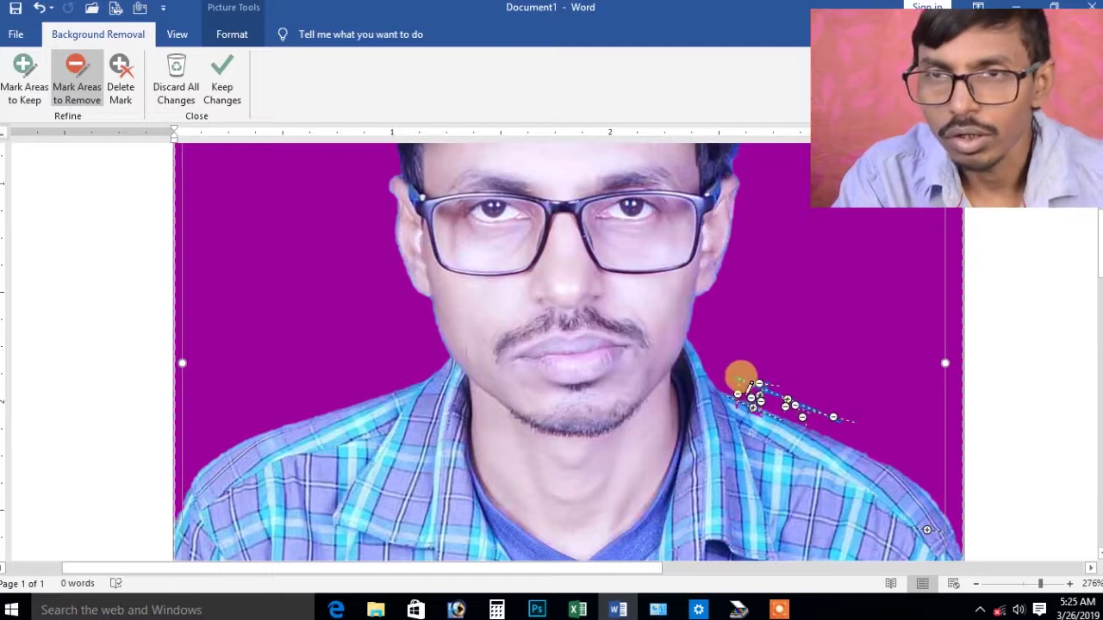
pyautogui.click(120, 76)
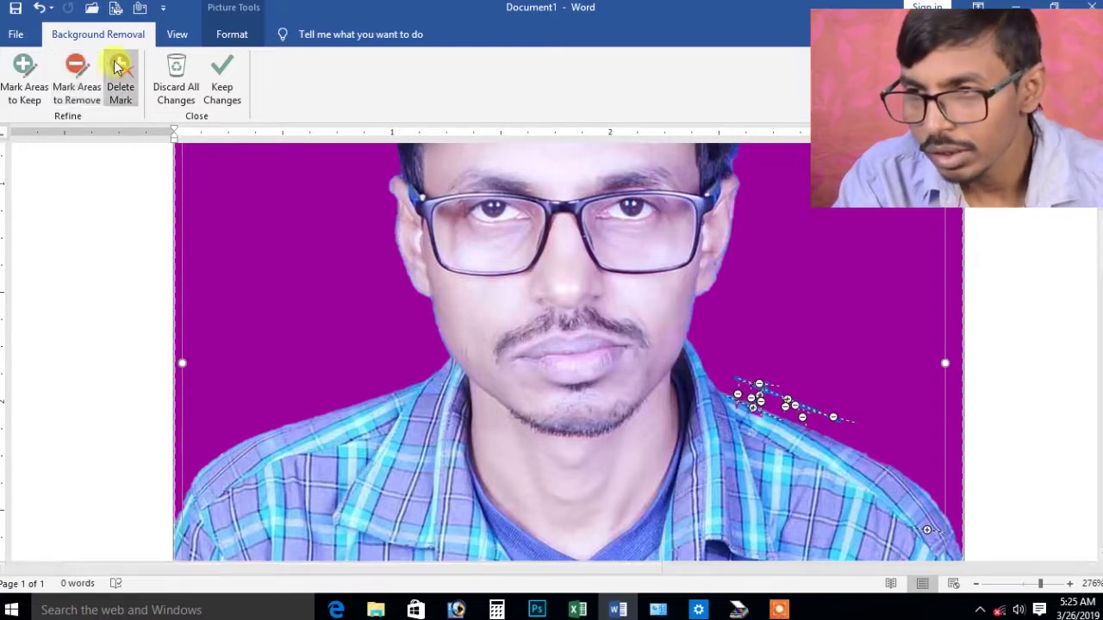
pyautogui.click(788, 403)
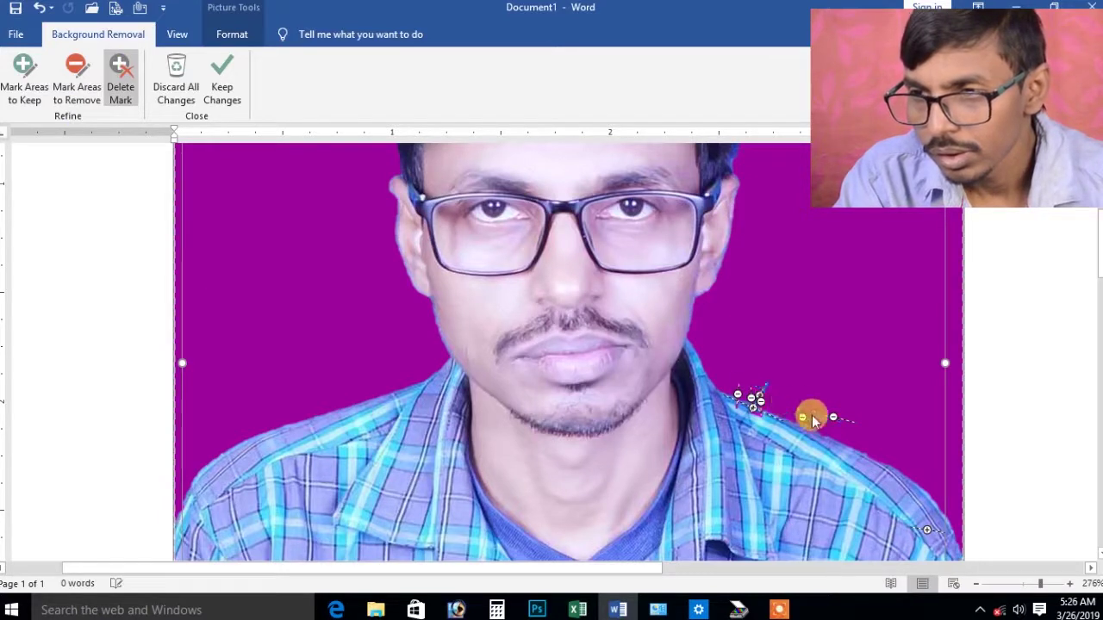
pyautogui.click(834, 416)
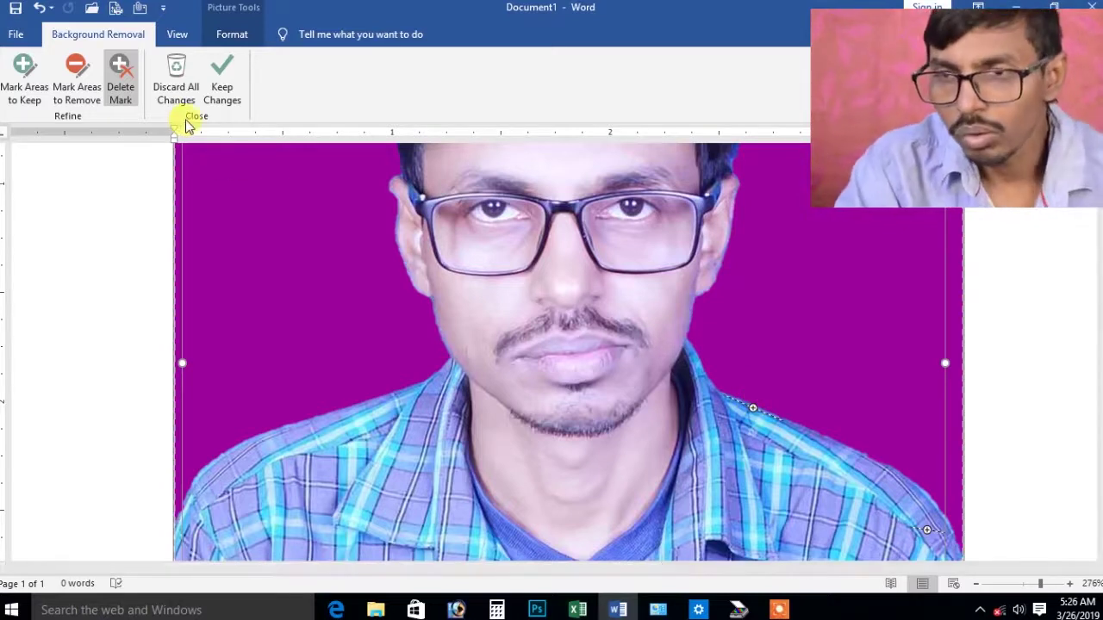
# Close background removal so the portrait sits on a plain white background.
pyautogui.scroll(5, 700, 319)
pyautogui.scroll(-5, 457, 315)
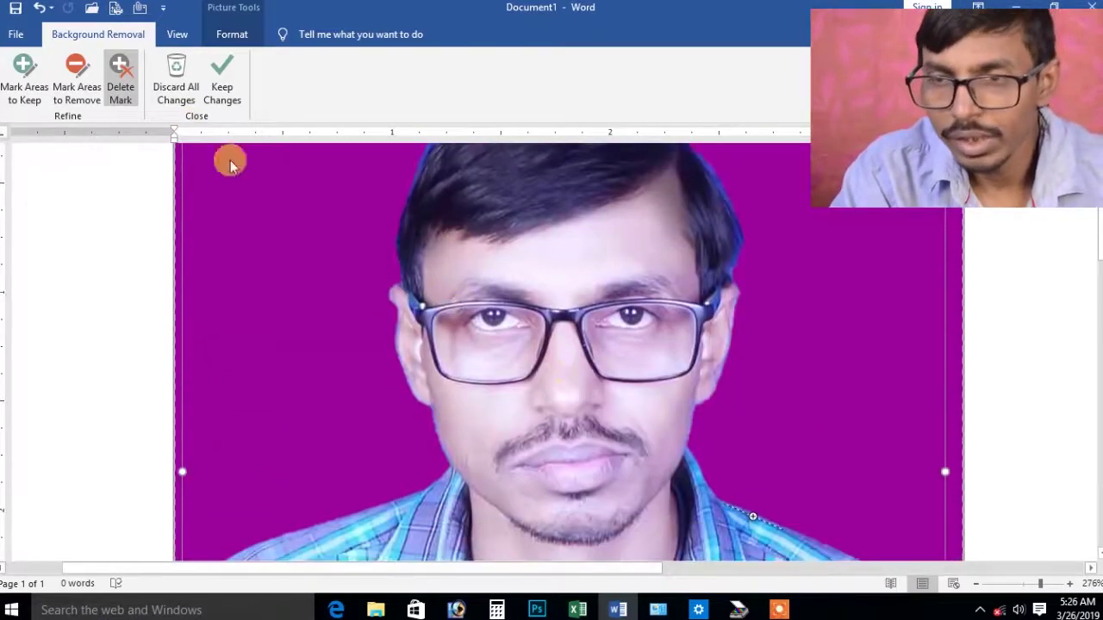
pyautogui.click(176, 93)
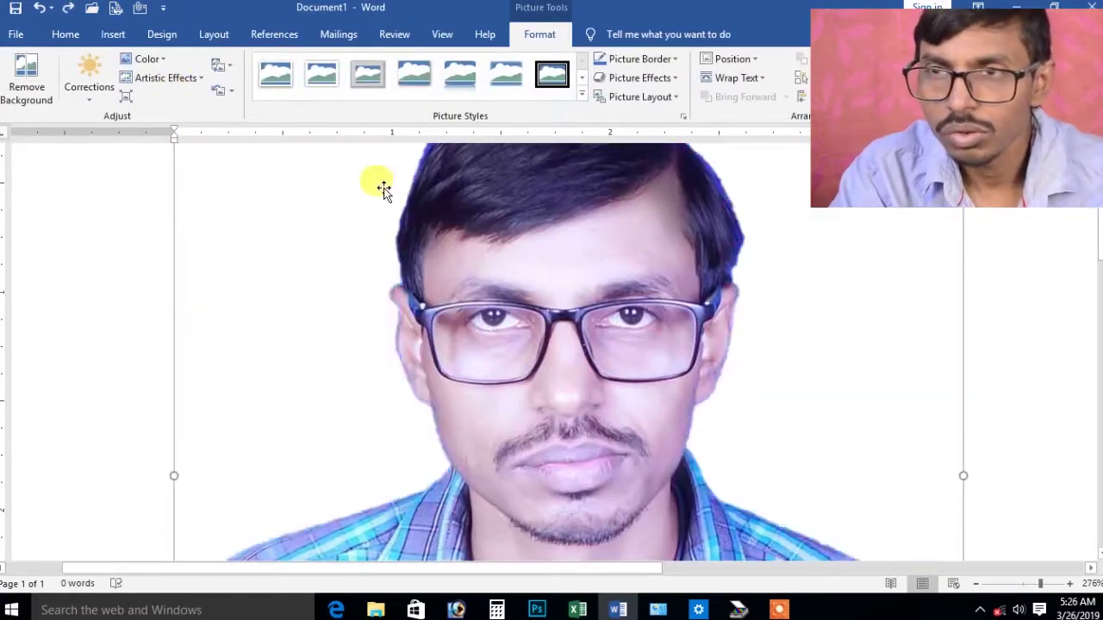
# Reopen Remove Background and add keep marks along the left hair edge.
pyautogui.click(22, 69)
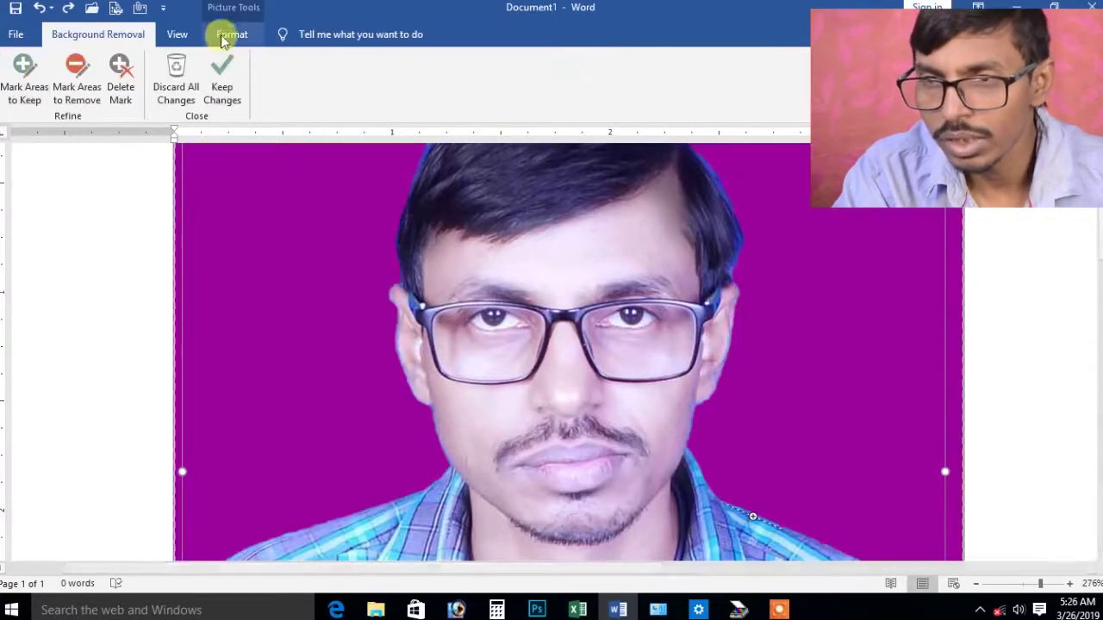
pyautogui.scroll(2, 744, 443)
pyautogui.scroll(3, 744, 443)
pyautogui.scroll(-3, 744, 437)
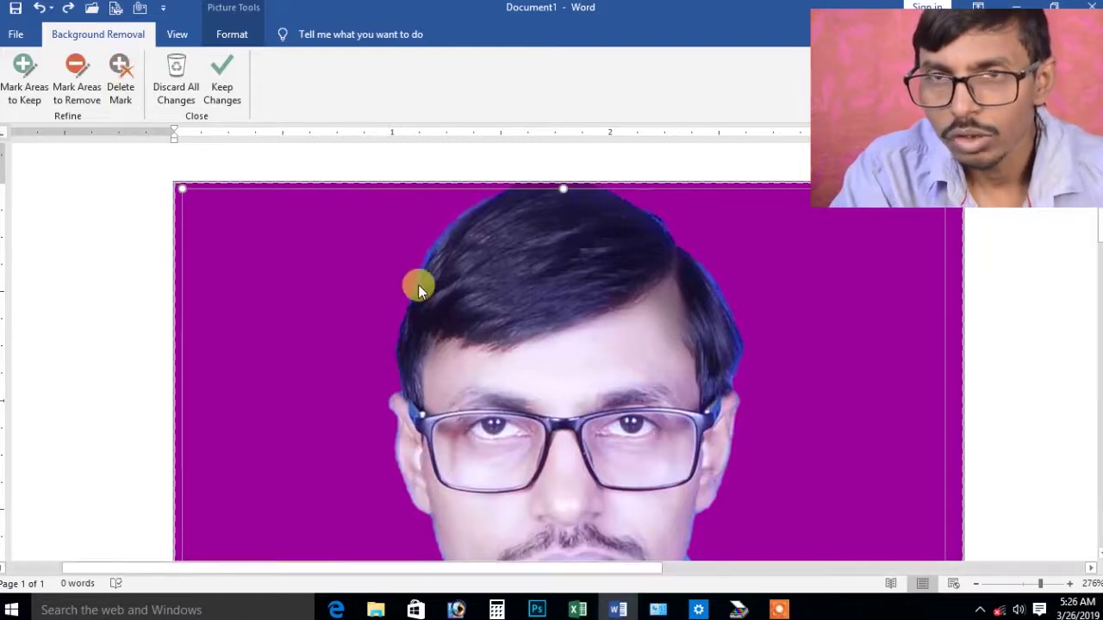
pyautogui.click(24, 76)
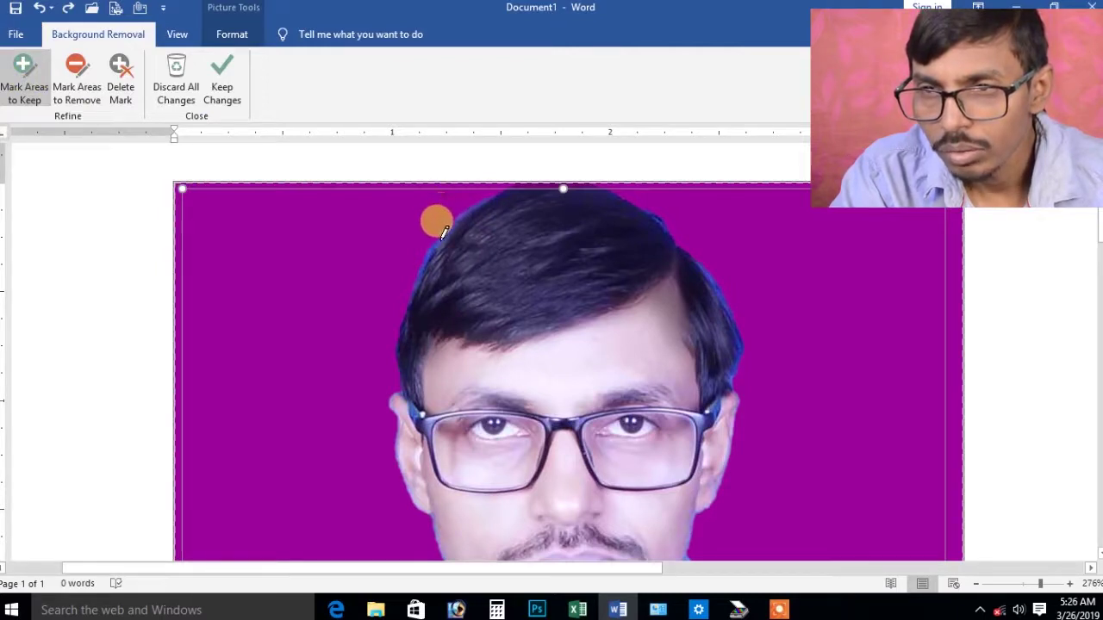
pyautogui.moveTo(405, 301); pyautogui.dragTo(399, 379)
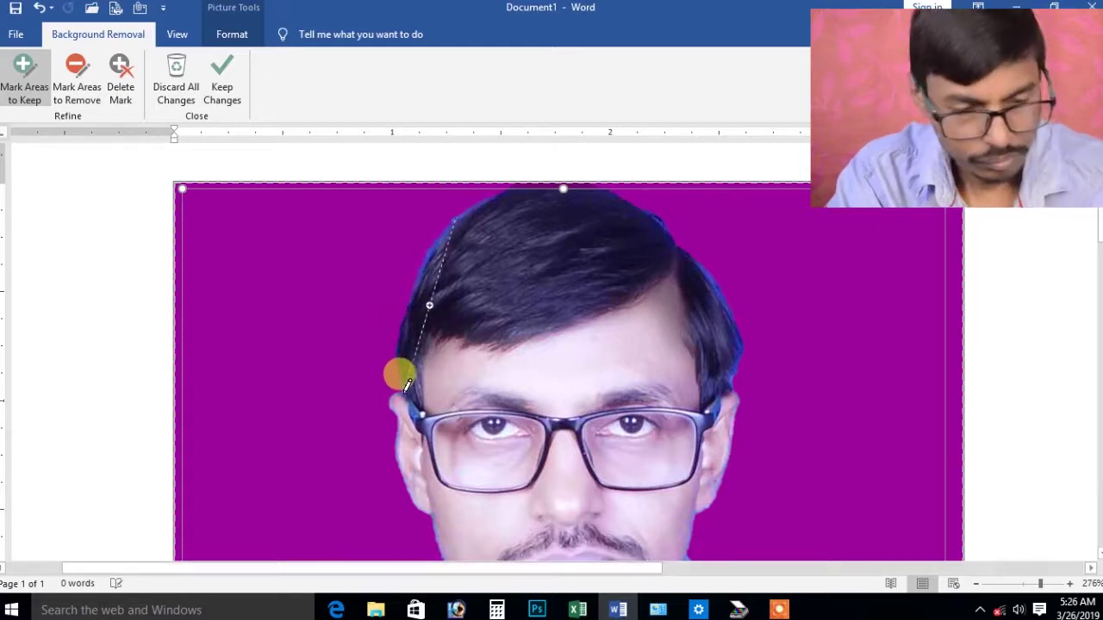
pyautogui.click(346, 307)
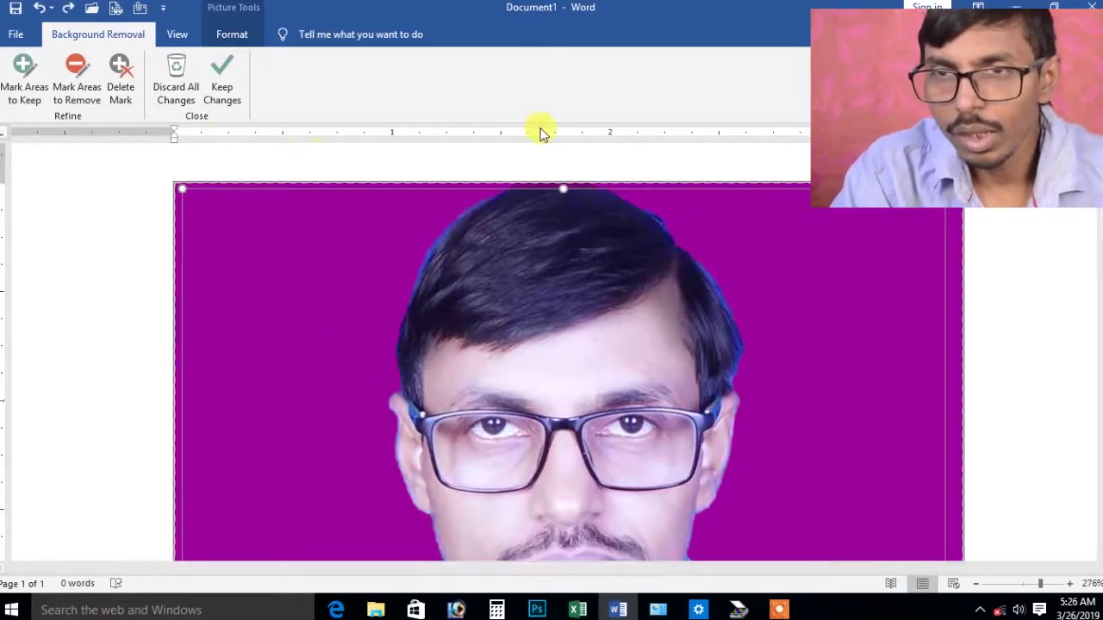
# Keep the background removal changes, reselect the portrait, and zoom back out to the whole page.
pyautogui.click(229, 82)
pyautogui.scroll(-5, 577, 322)
pyautogui.scroll(3, 577, 323)
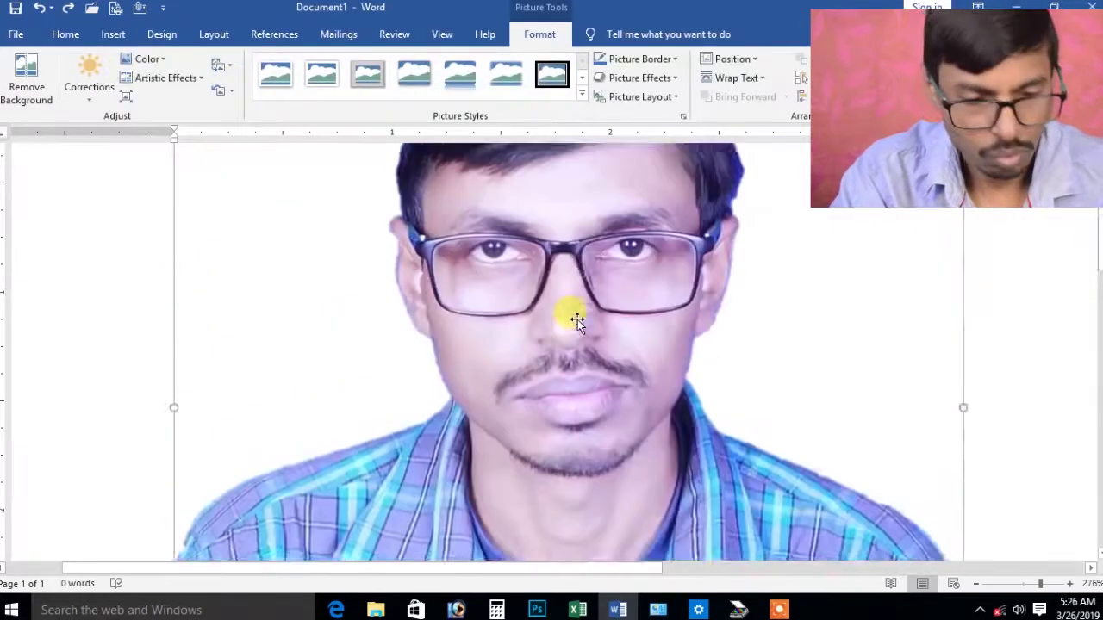
pyautogui.scroll(1, 578, 319)
pyautogui.scroll(2, 577, 319)
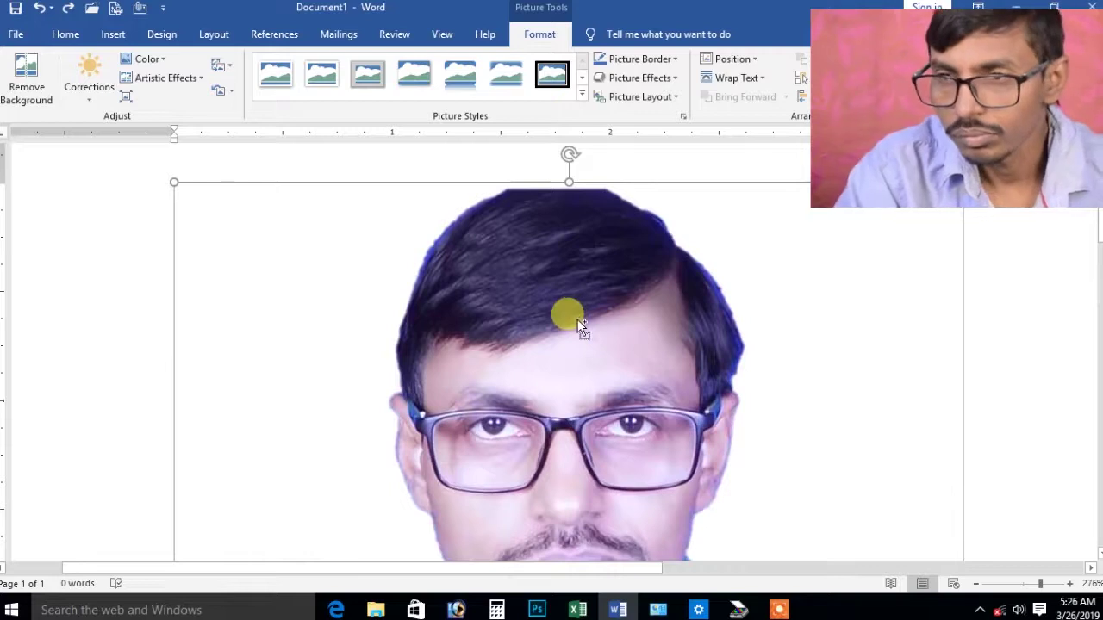
pyautogui.click(579, 325)
pyautogui.click(575, 318)
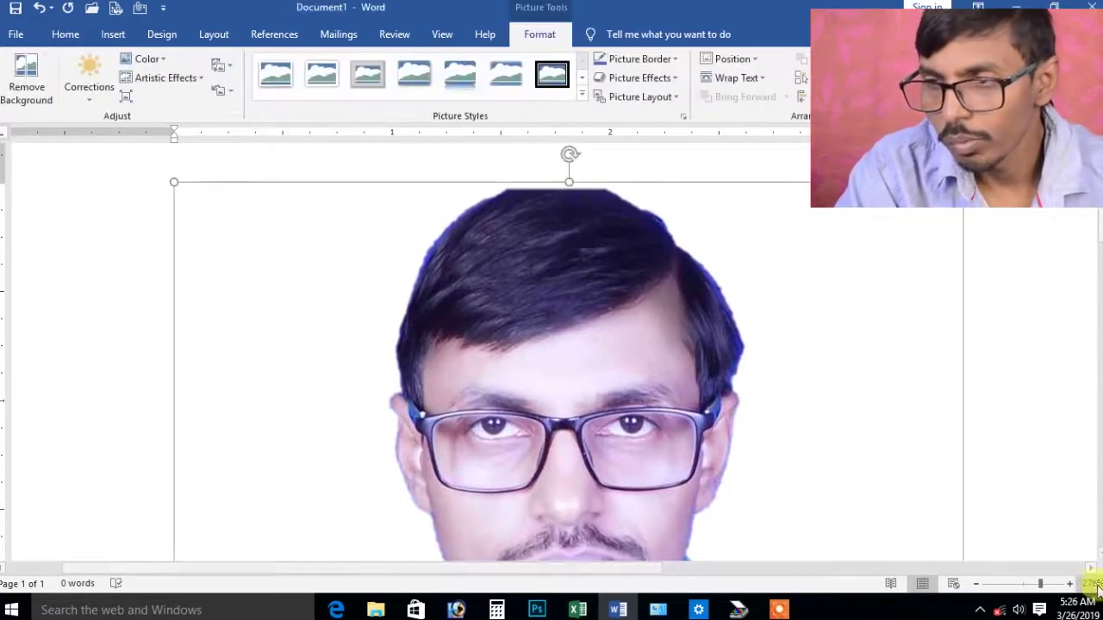
pyautogui.click(1043, 584)
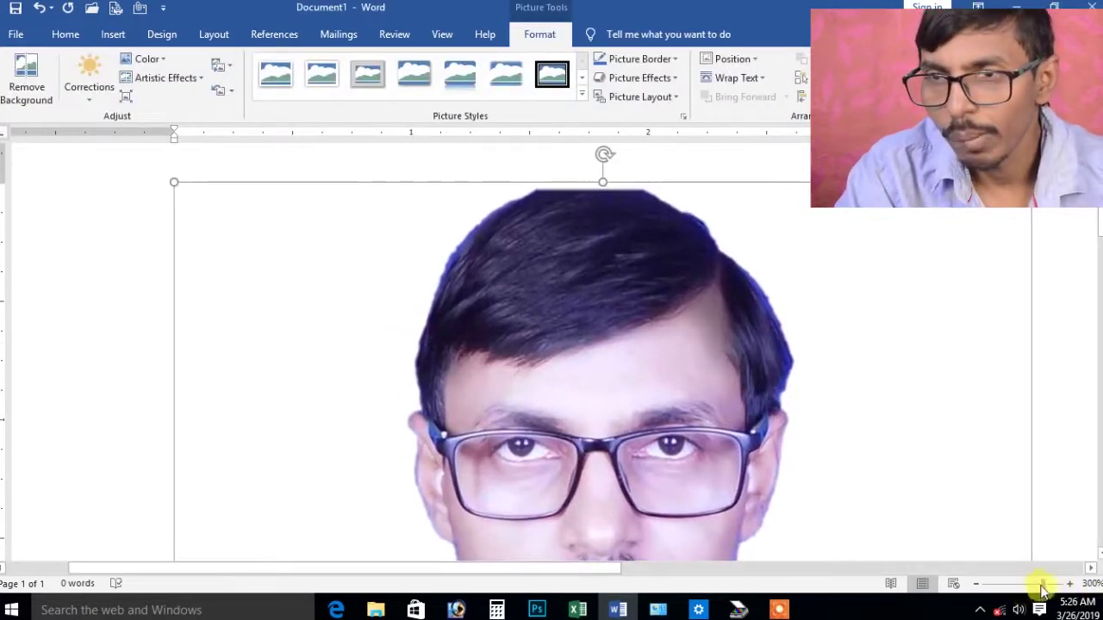
pyautogui.moveTo(1042, 590); pyautogui.dragTo(1023, 585)
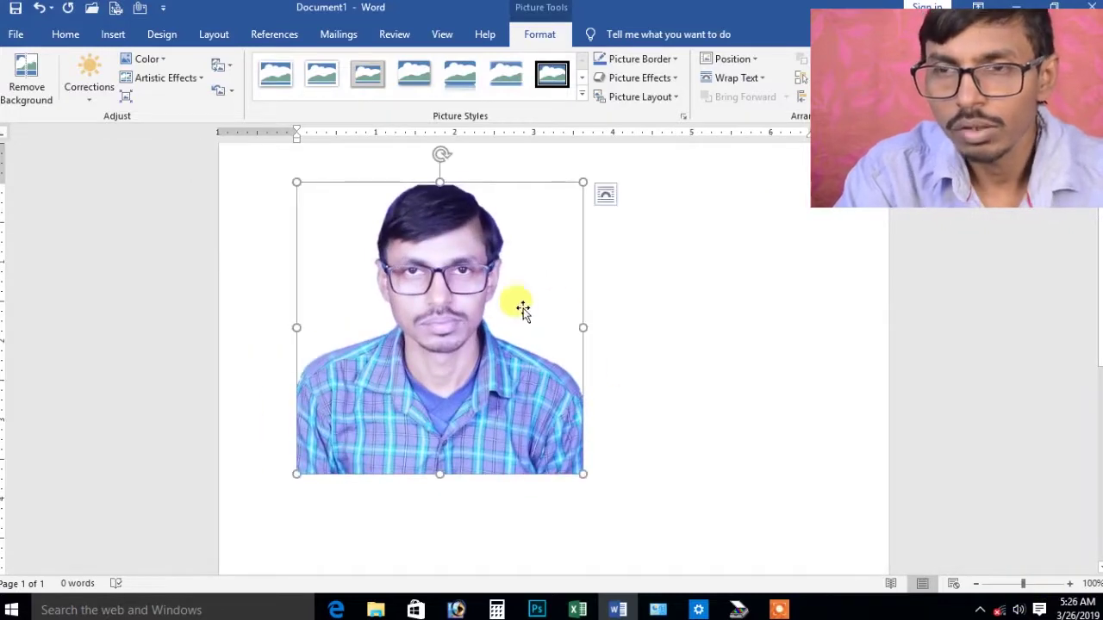
# Set the picture's text wrapping so it floats, then drag it right and slightly down.
pyautogui.click(694, 294)
pyautogui.click(465, 251)
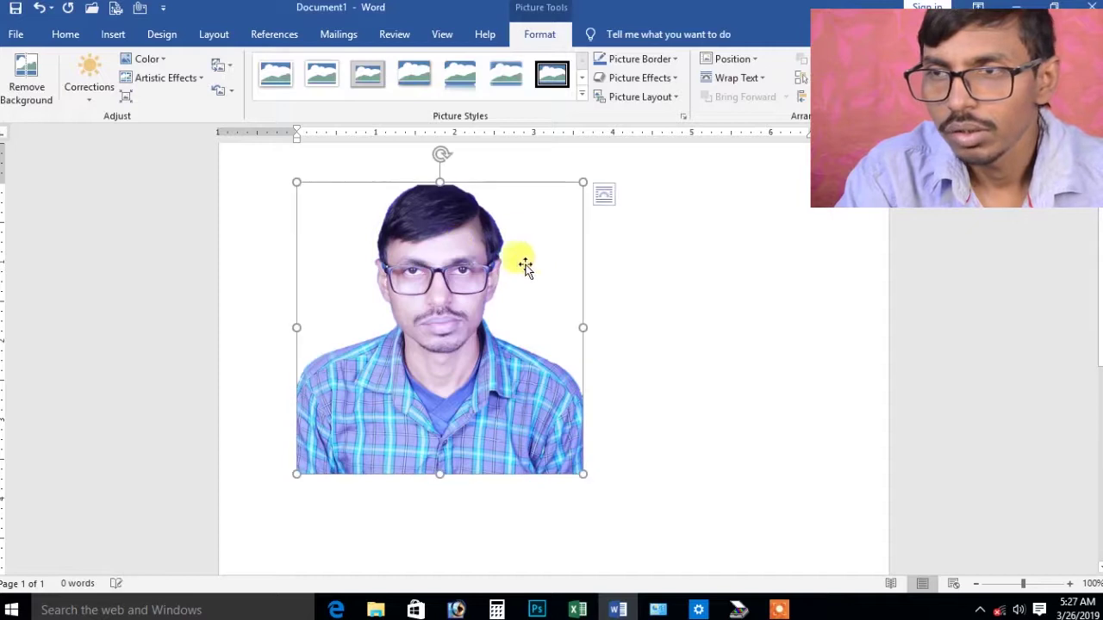
pyautogui.moveTo(525, 267); pyautogui.dragTo(470, 248)
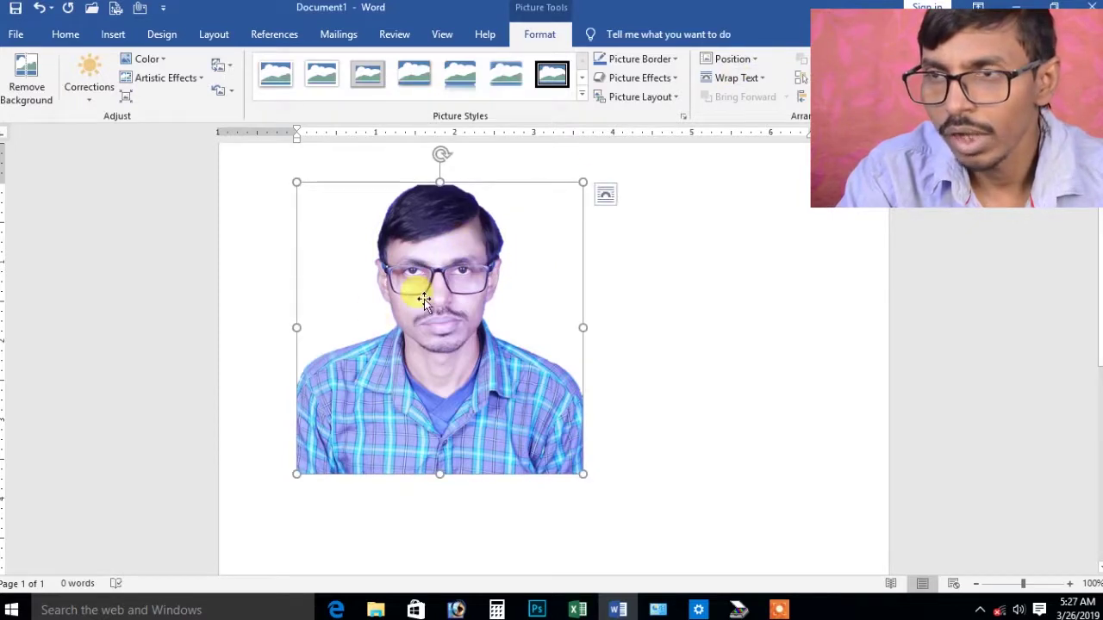
pyautogui.click(738, 77)
pyautogui.click(739, 113)
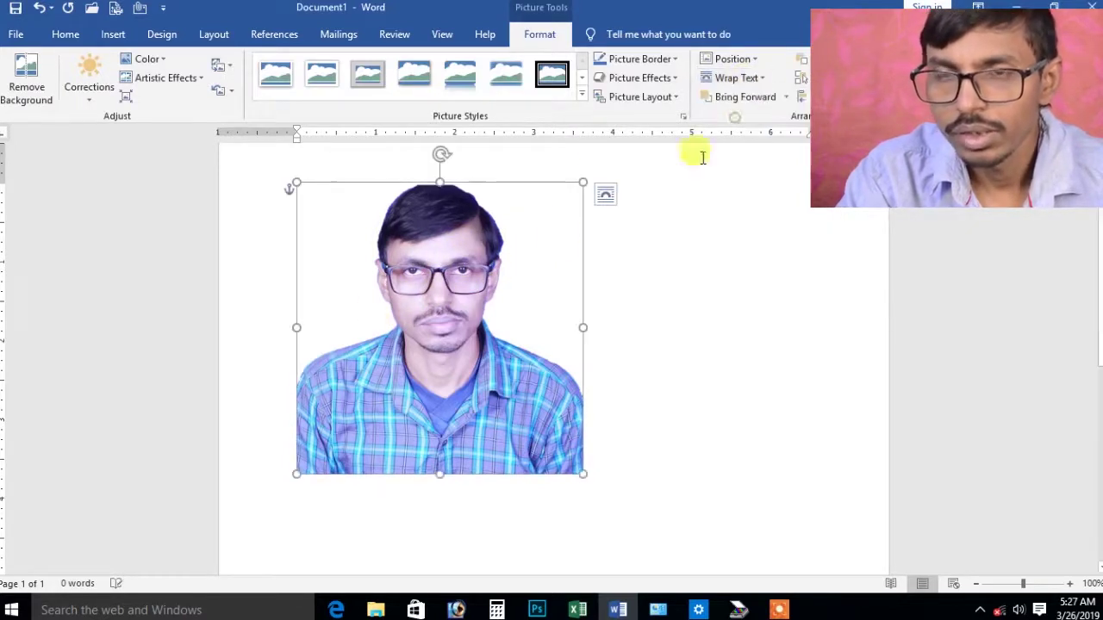
pyautogui.moveTo(485, 276); pyautogui.dragTo(443, 276)
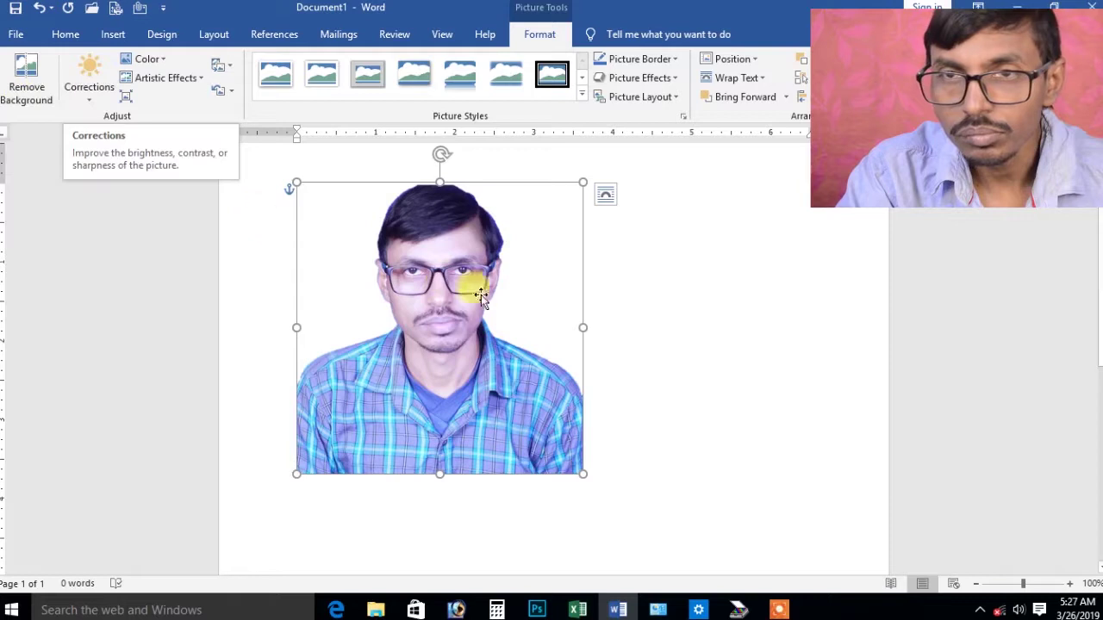
pyautogui.moveTo(451, 269); pyautogui.dragTo(564, 287)
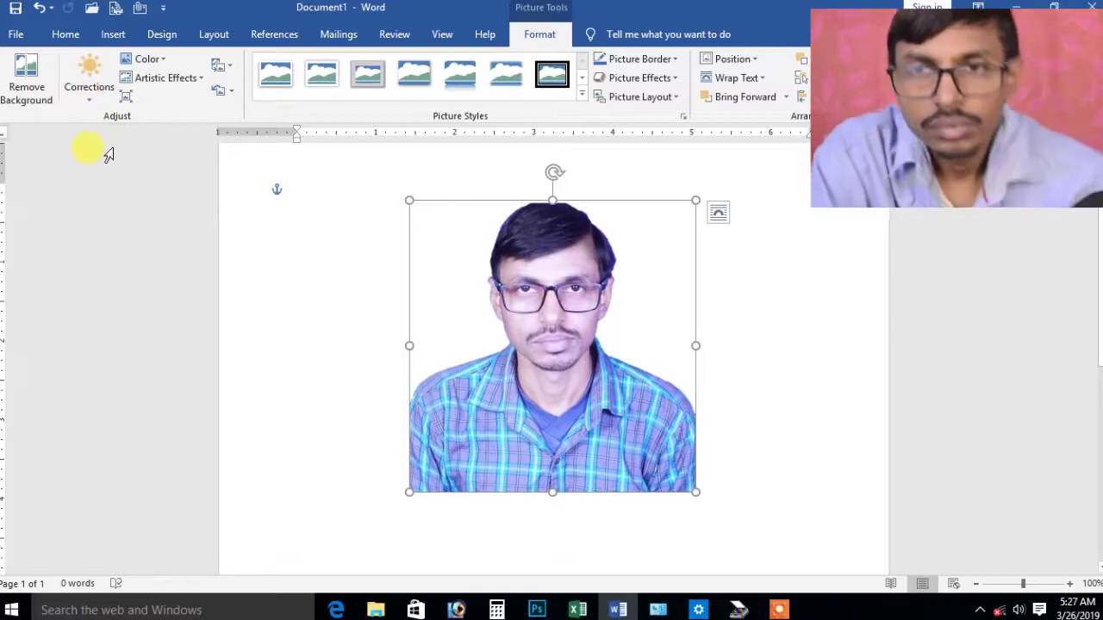
# Open Picture Corrections Options from the Corrections gallery, showing sharpness, brightness and contrast at 0%.
pyautogui.click(93, 95)
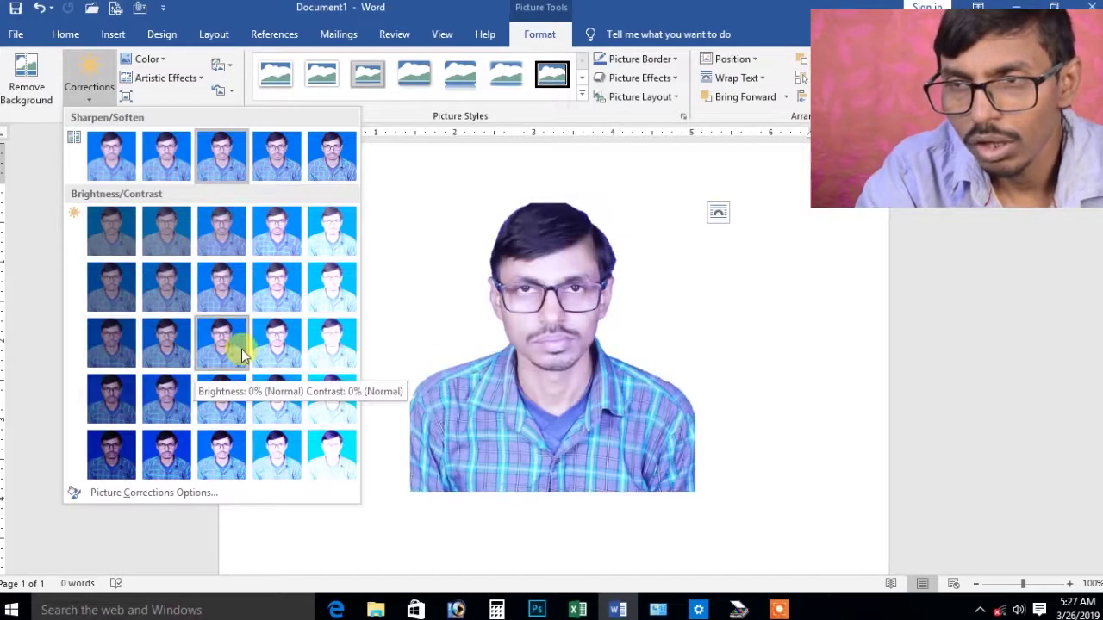
pyautogui.click(158, 495)
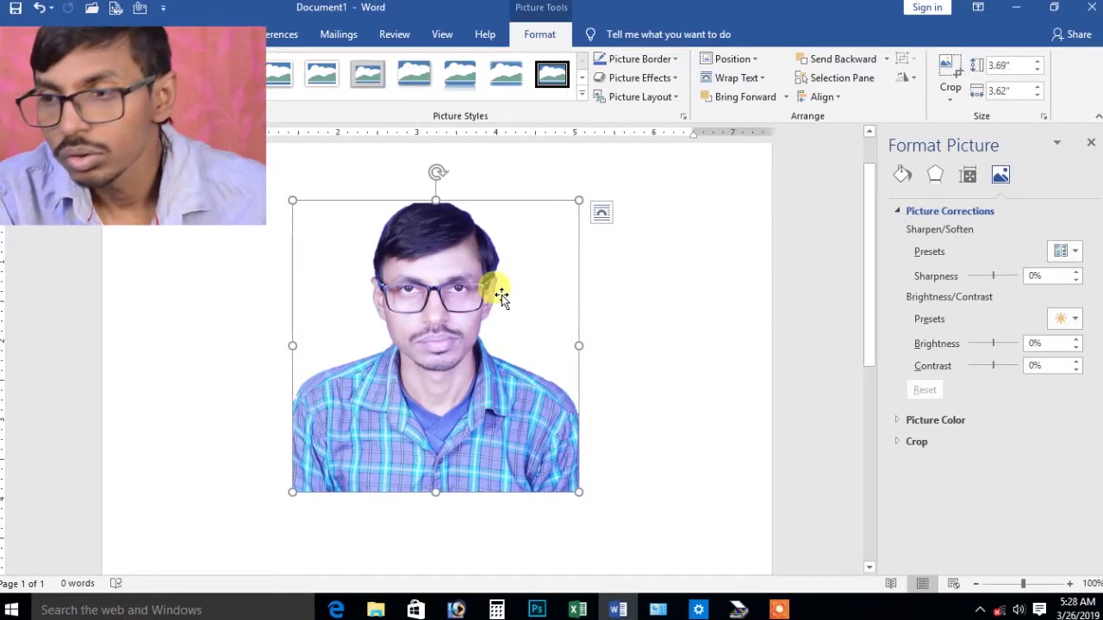
# Zoom in, apply the 25% Sharpen preset, then fine-tune Sharpness to 22%.
pyautogui.click(780, 610)
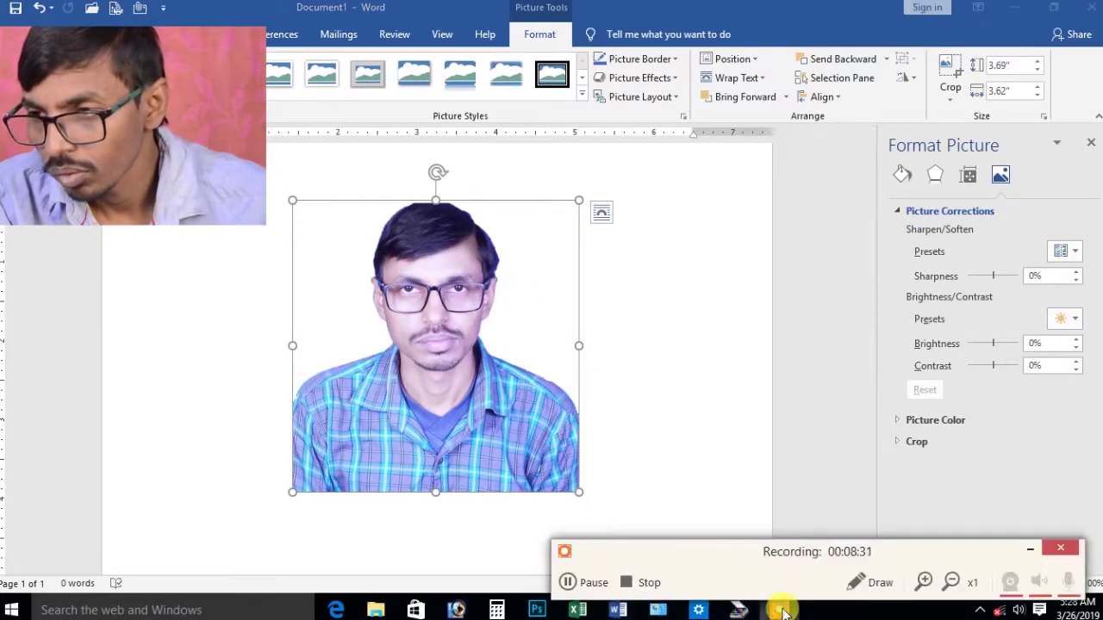
pyautogui.click(1031, 551)
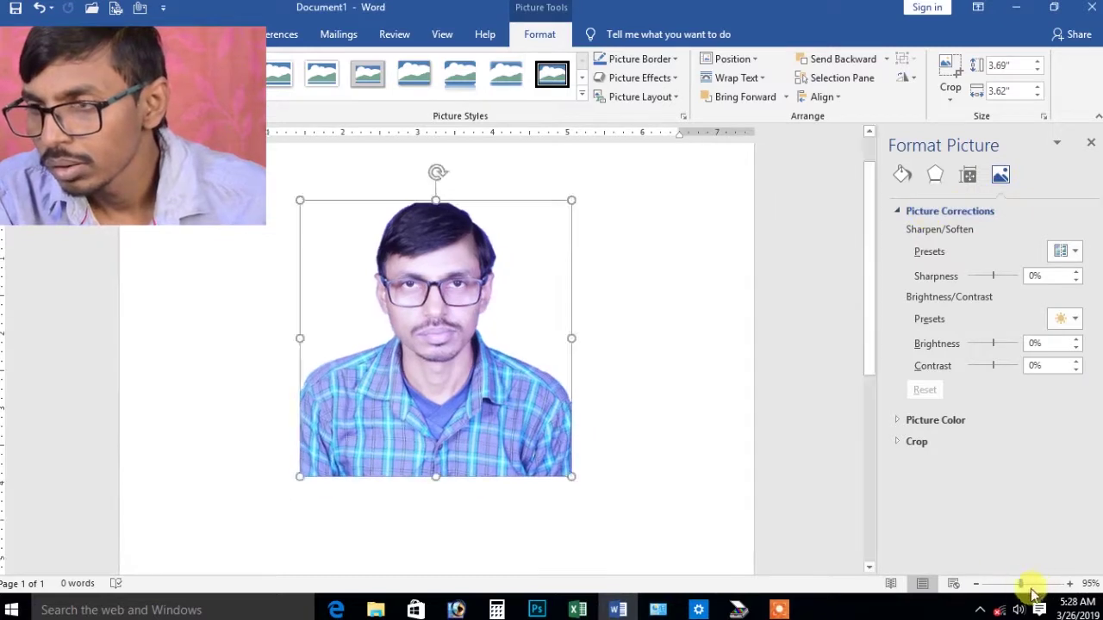
pyautogui.moveTo(1016, 586); pyautogui.dragTo(1033, 585)
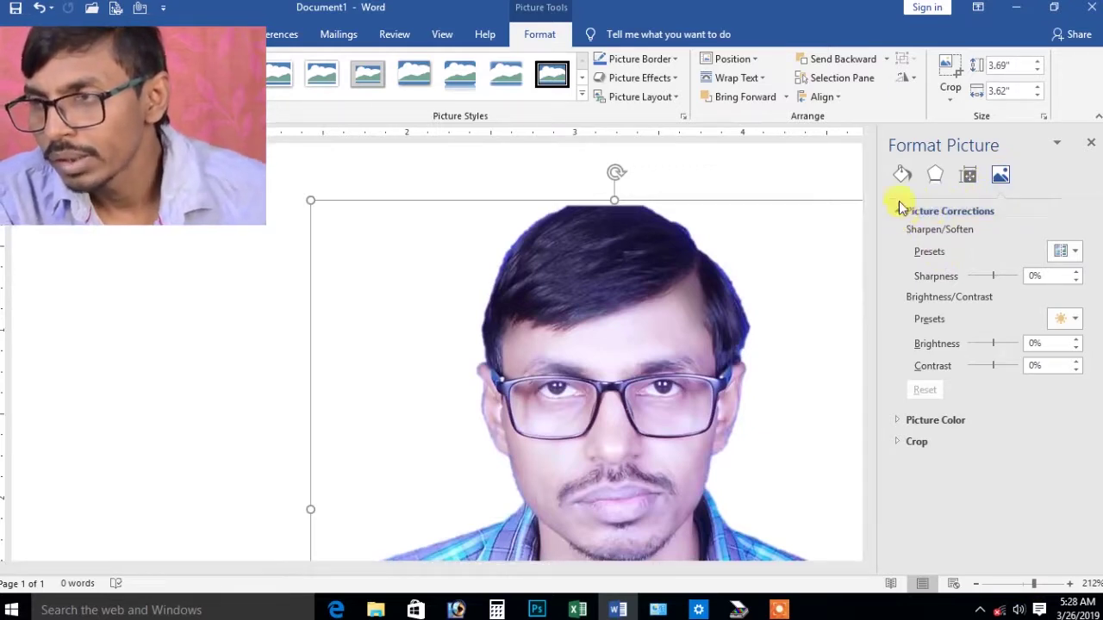
pyautogui.click(1074, 250)
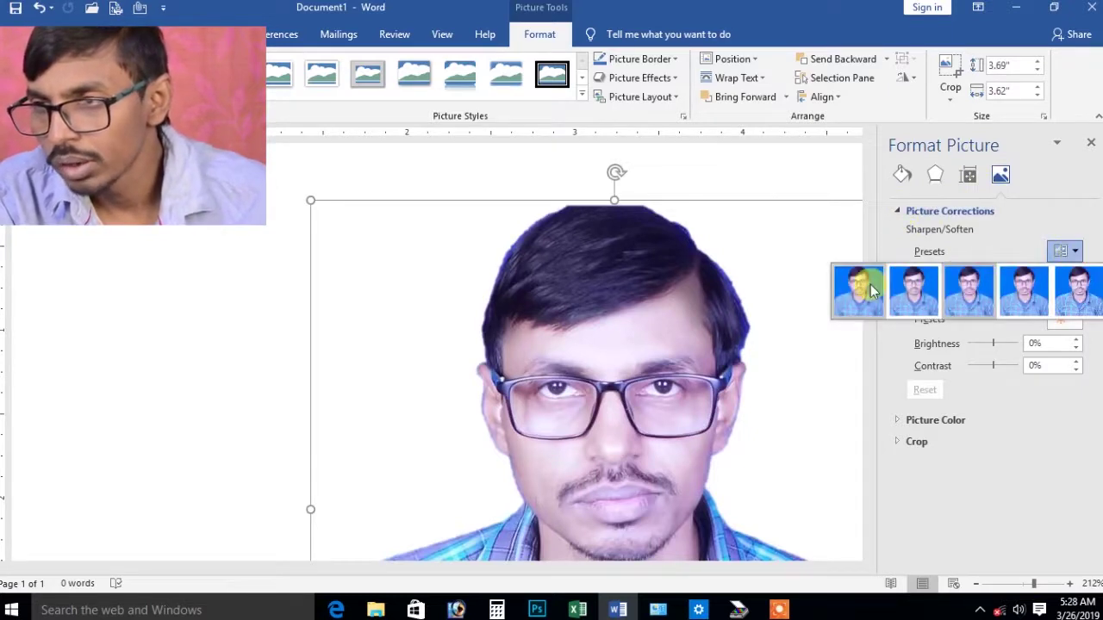
pyautogui.click(1025, 295)
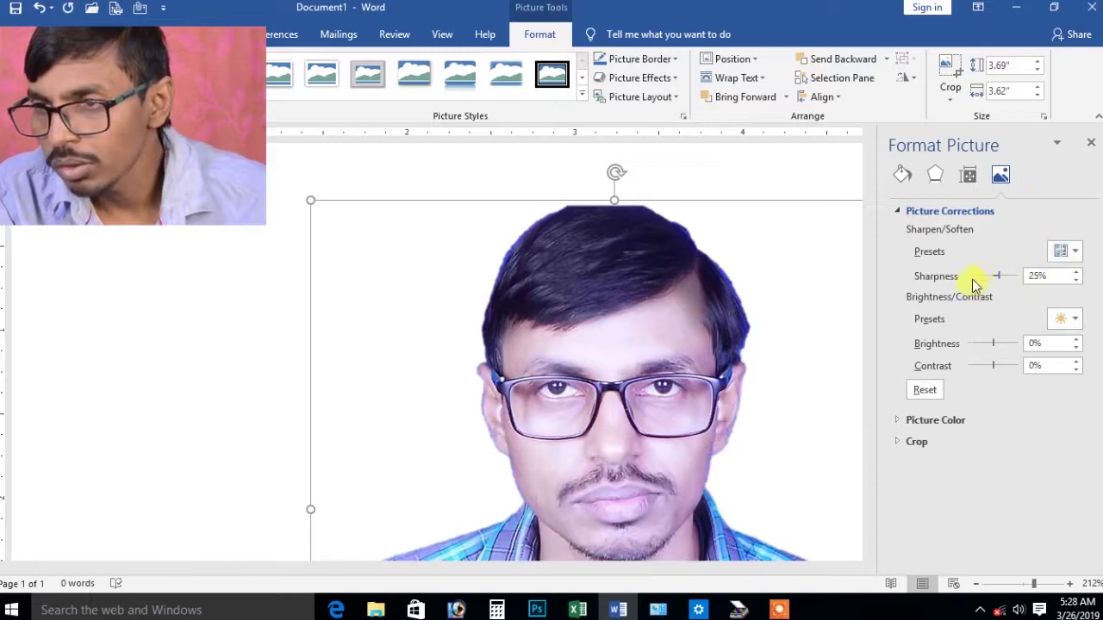
pyautogui.moveTo(1009, 274); pyautogui.dragTo(997, 277)
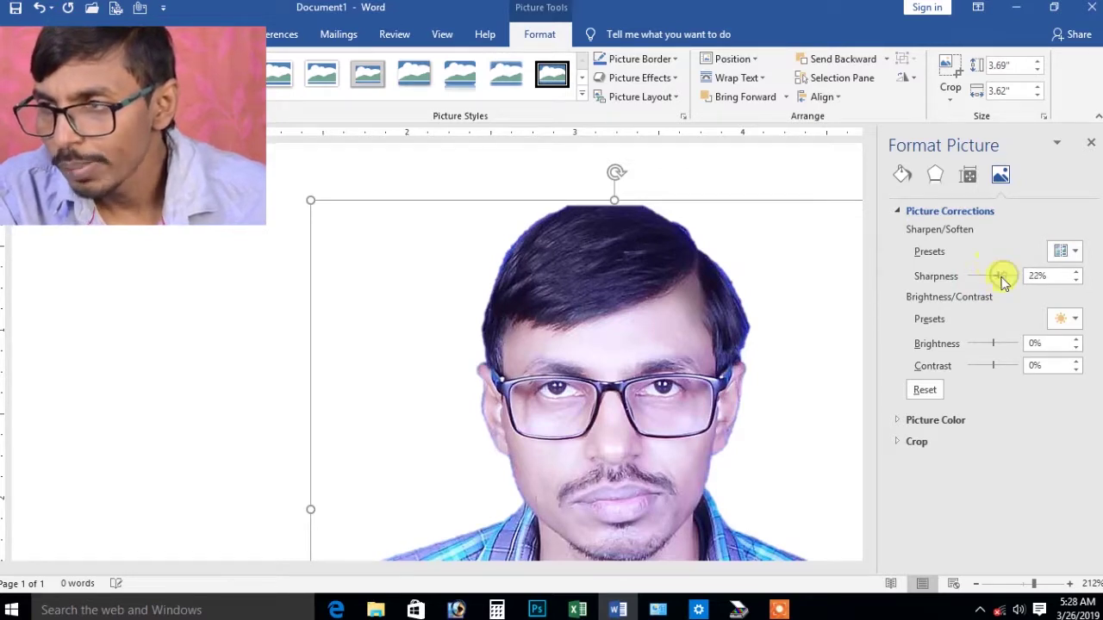
# Try brightness and contrast presets: +20% brightness, -40% and +40% contrast, -20% brightness.
pyautogui.click(1075, 320)
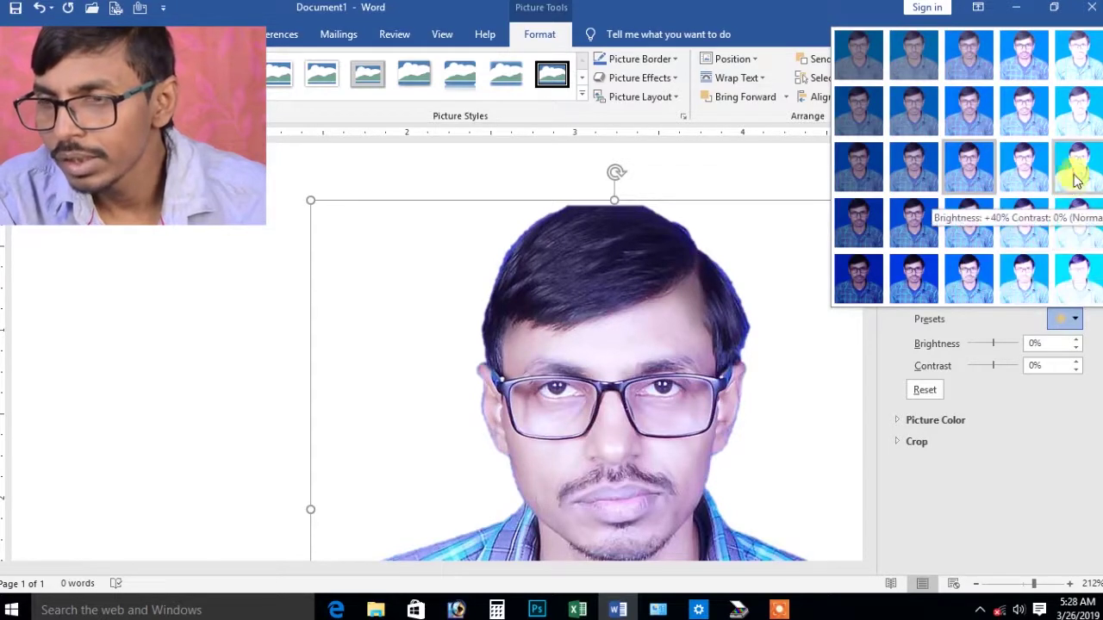
pyautogui.click(1077, 112)
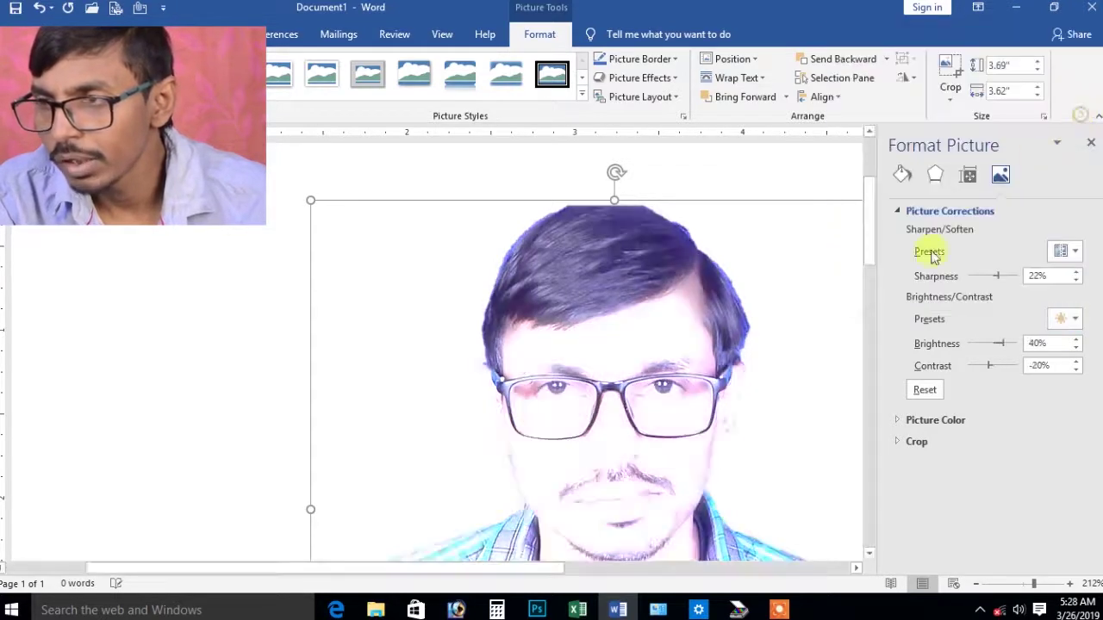
pyautogui.click(1075, 320)
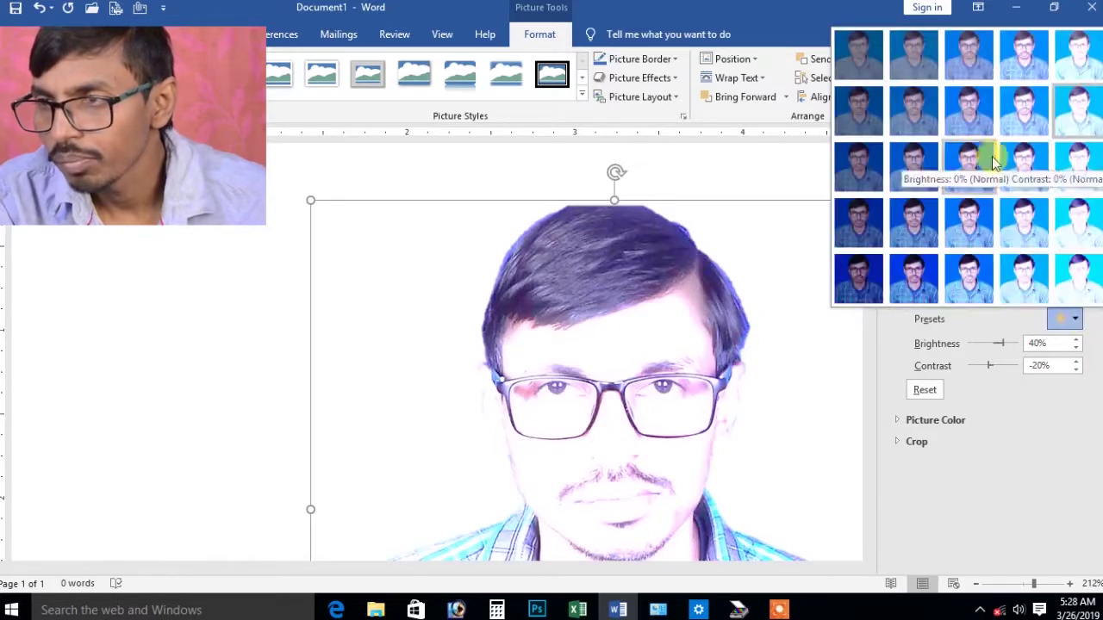
pyautogui.click(1007, 164)
pyautogui.click(1075, 320)
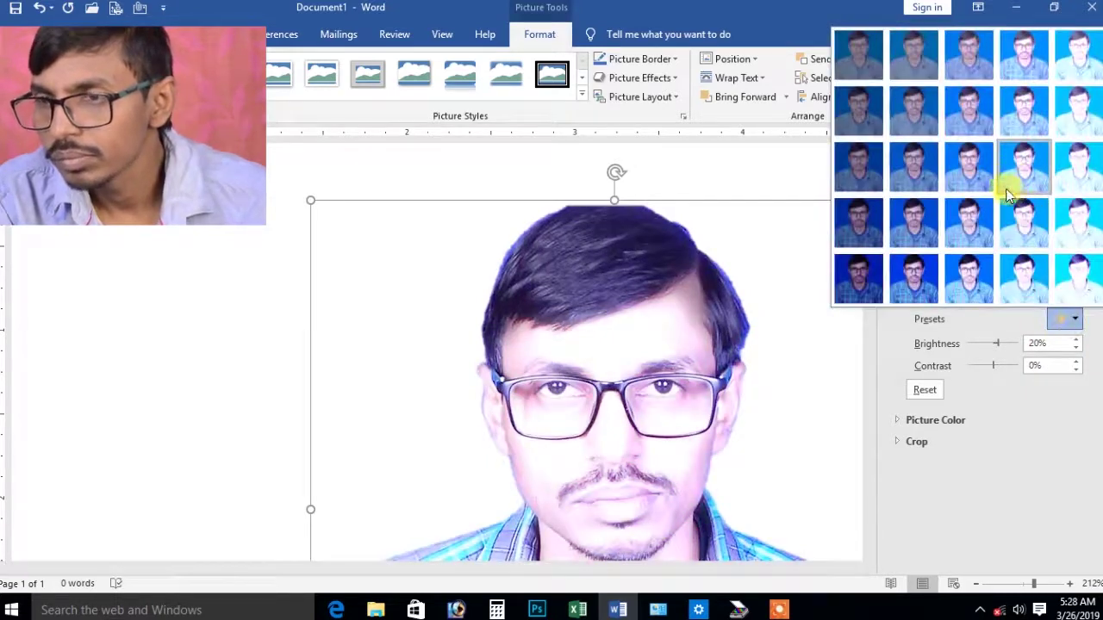
pyautogui.click(965, 56)
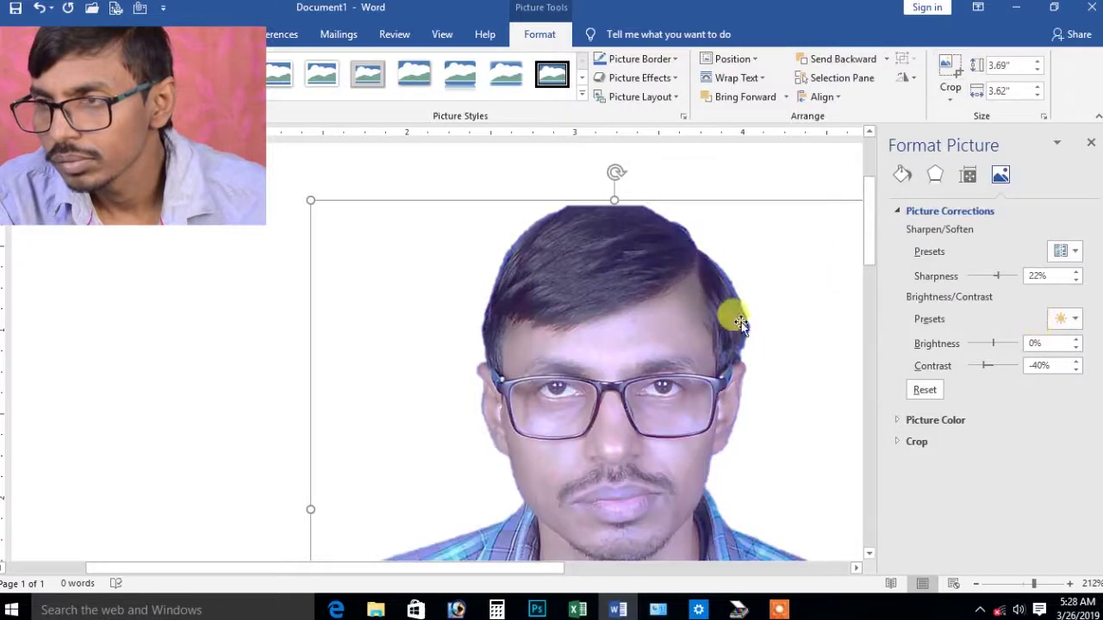
pyautogui.click(1075, 320)
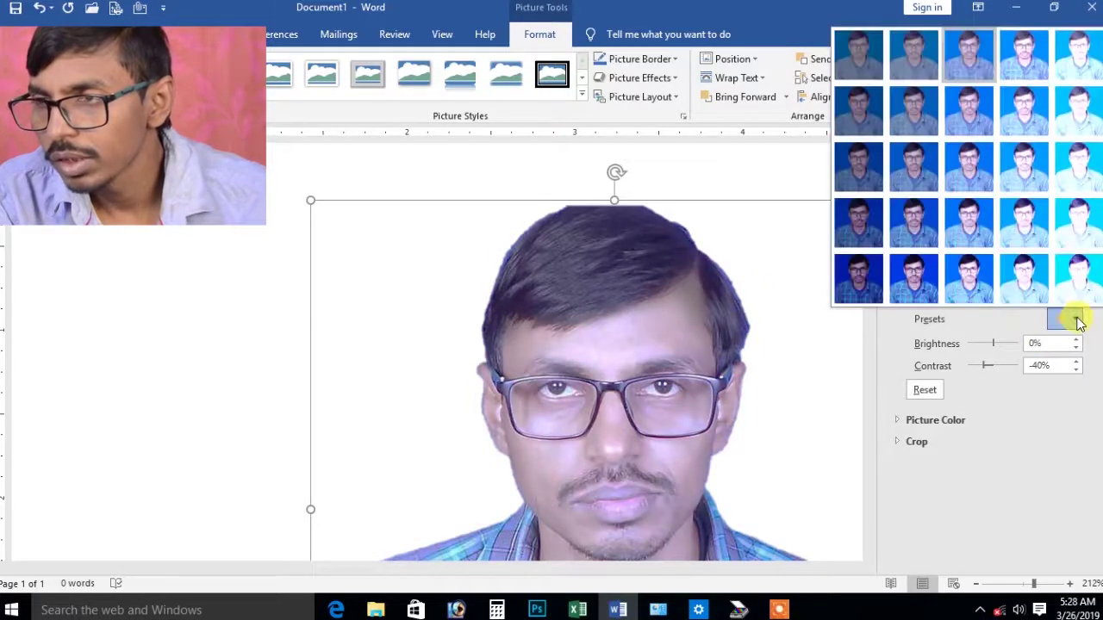
pyautogui.click(965, 276)
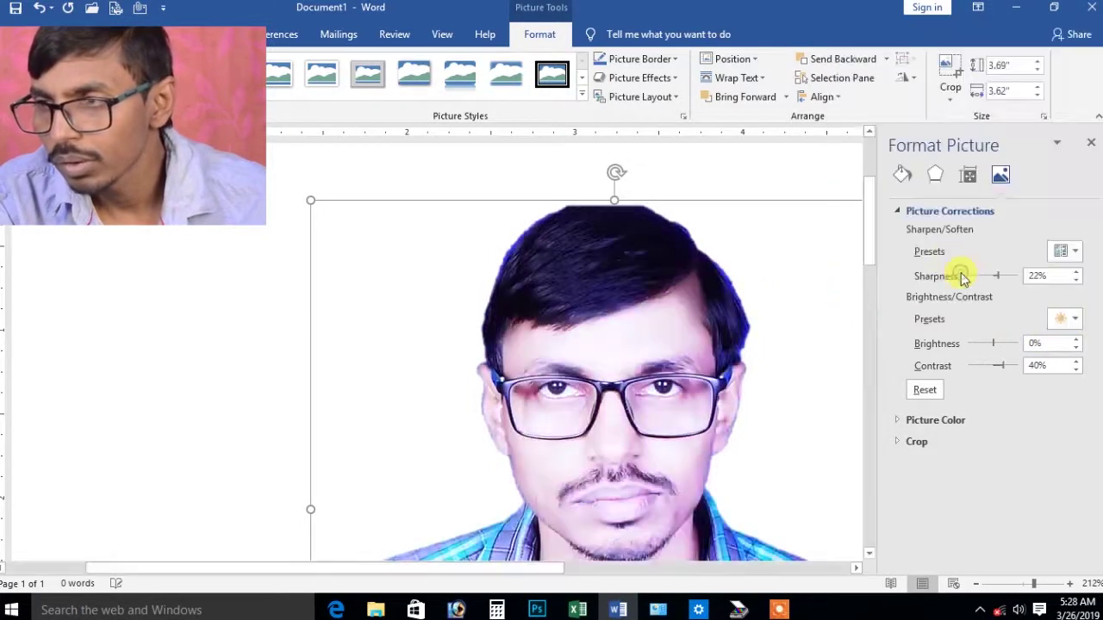
pyautogui.click(1075, 319)
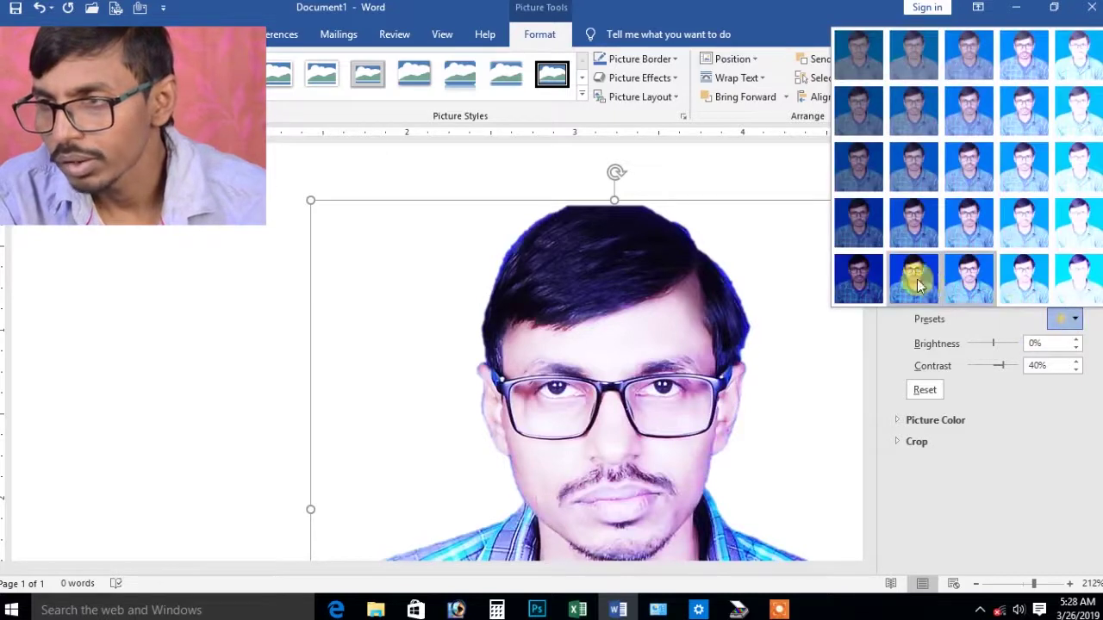
pyautogui.click(916, 281)
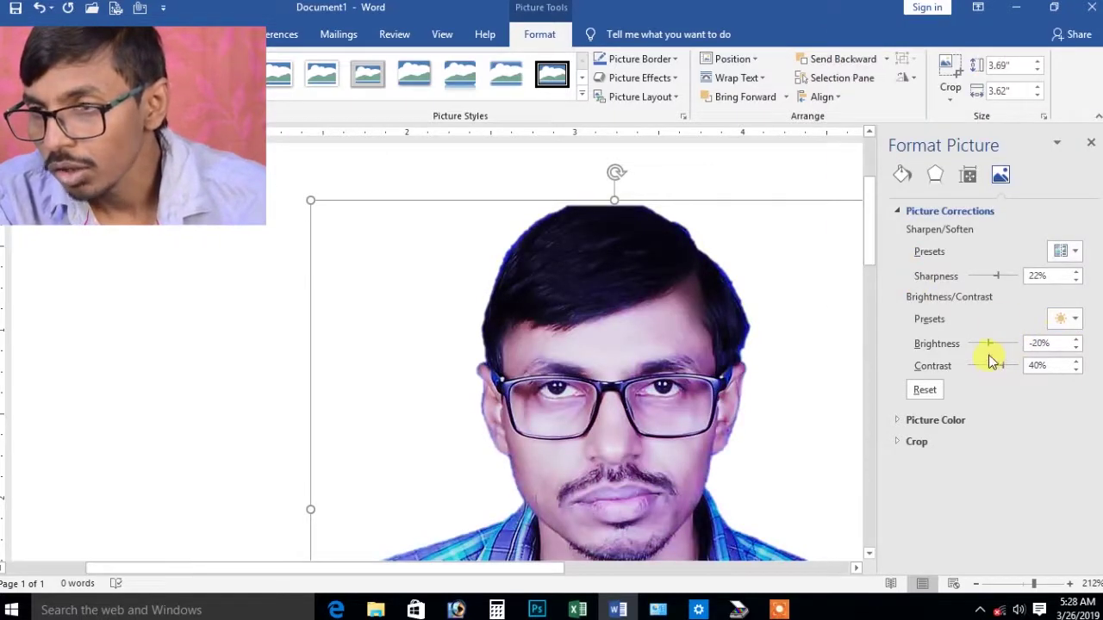
# Use the sliders to set Brightness to -8% and Contrast to 28%.
pyautogui.moveTo(989, 343); pyautogui.dragTo(990, 343)
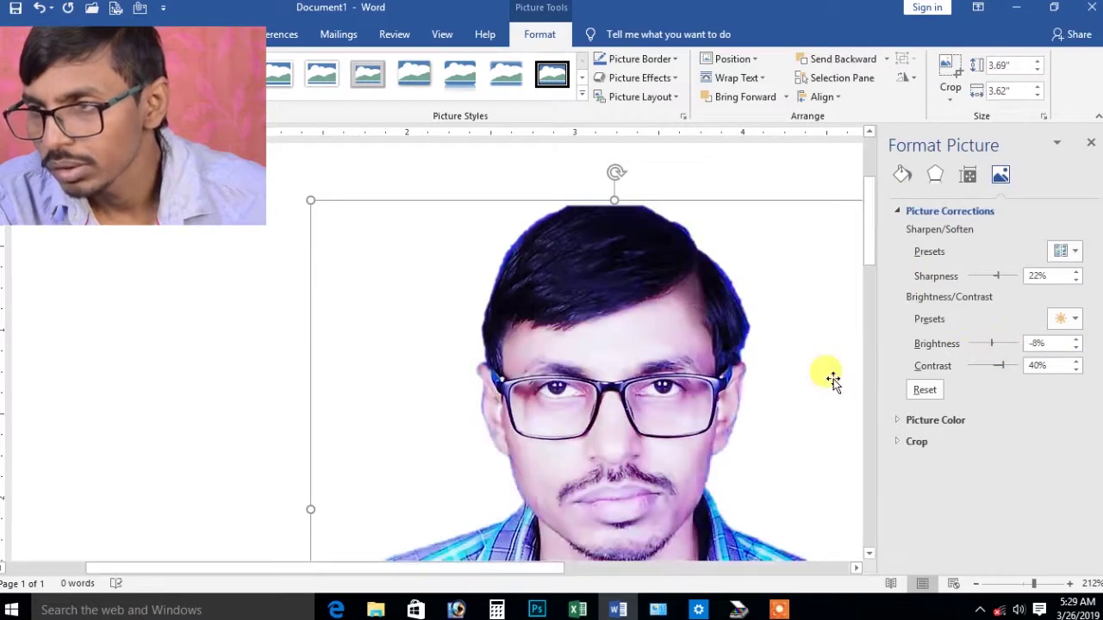
pyautogui.scroll(-2, 833, 379)
pyautogui.moveTo(1007, 368); pyautogui.dragTo(1001, 366)
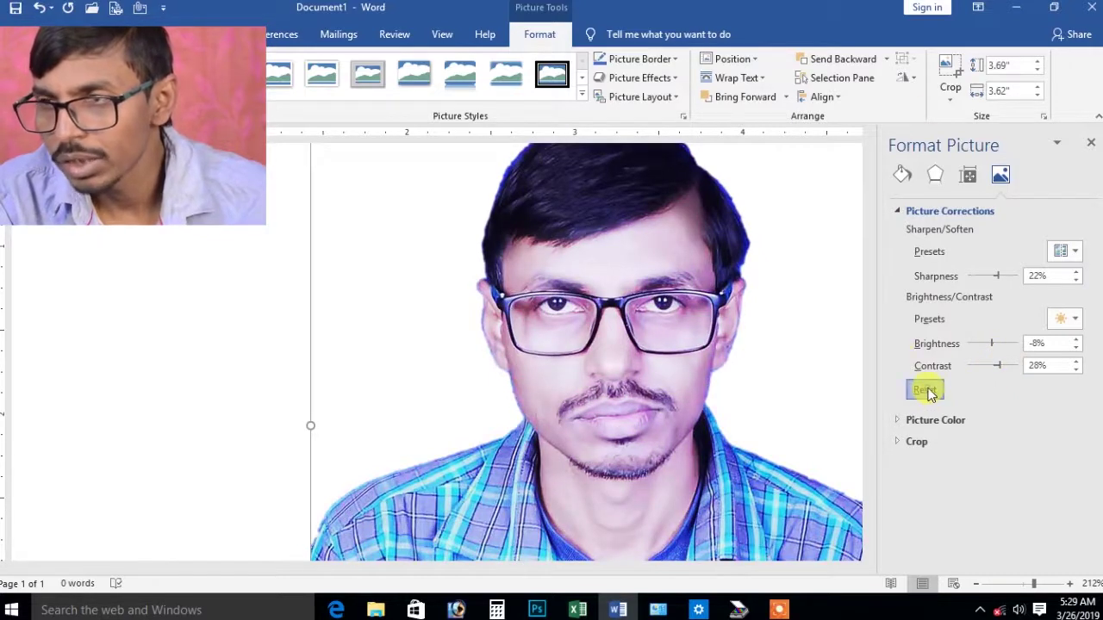
# Reset sharpness, brightness and contrast to 0% and expand the Picture Color settings.
pyautogui.click(925, 391)
pyautogui.scroll(1, 697, 331)
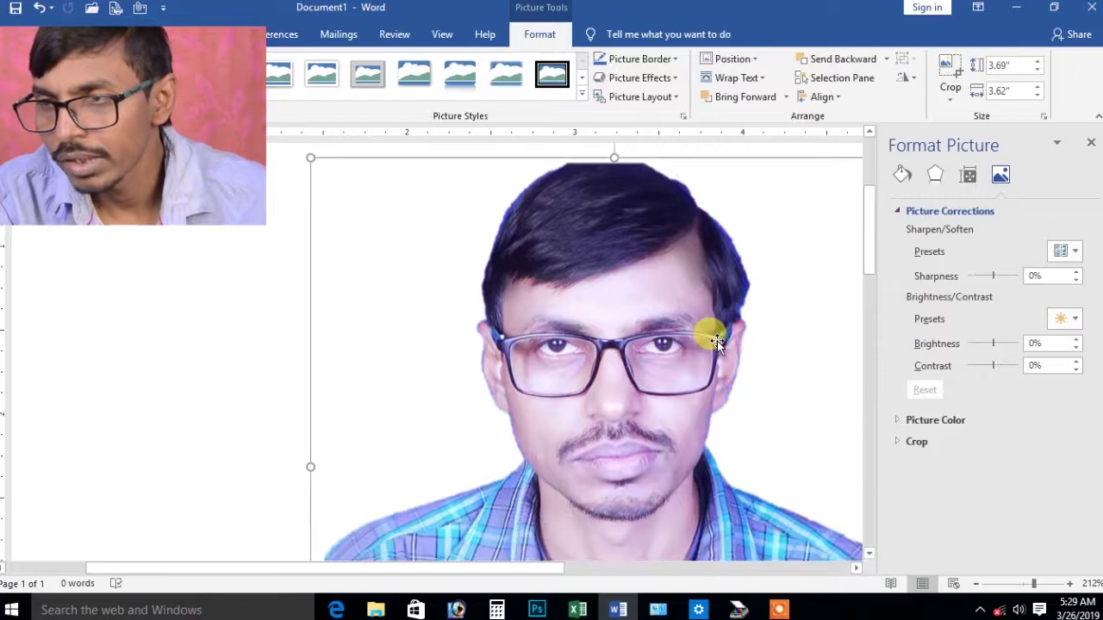
pyautogui.scroll(-1, 717, 341)
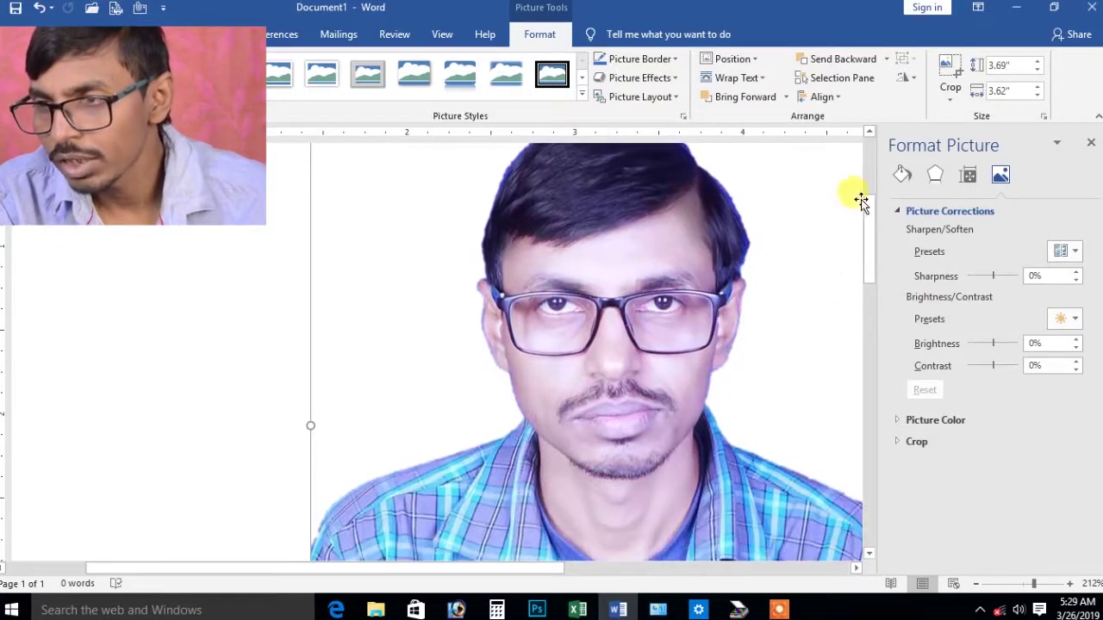
pyautogui.click(896, 420)
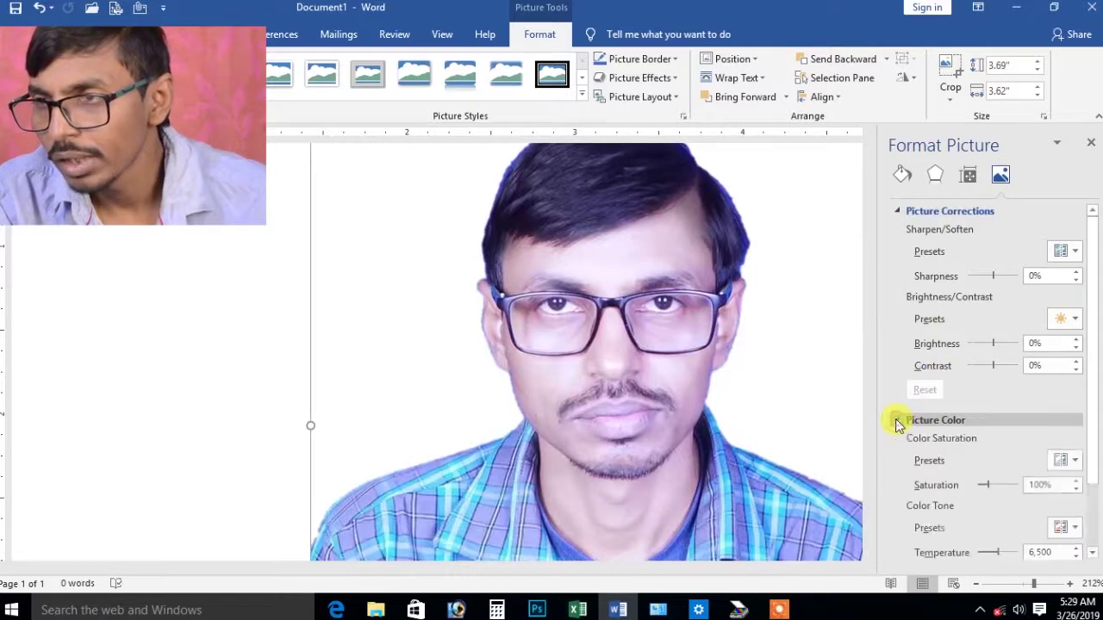
pyautogui.click(898, 211)
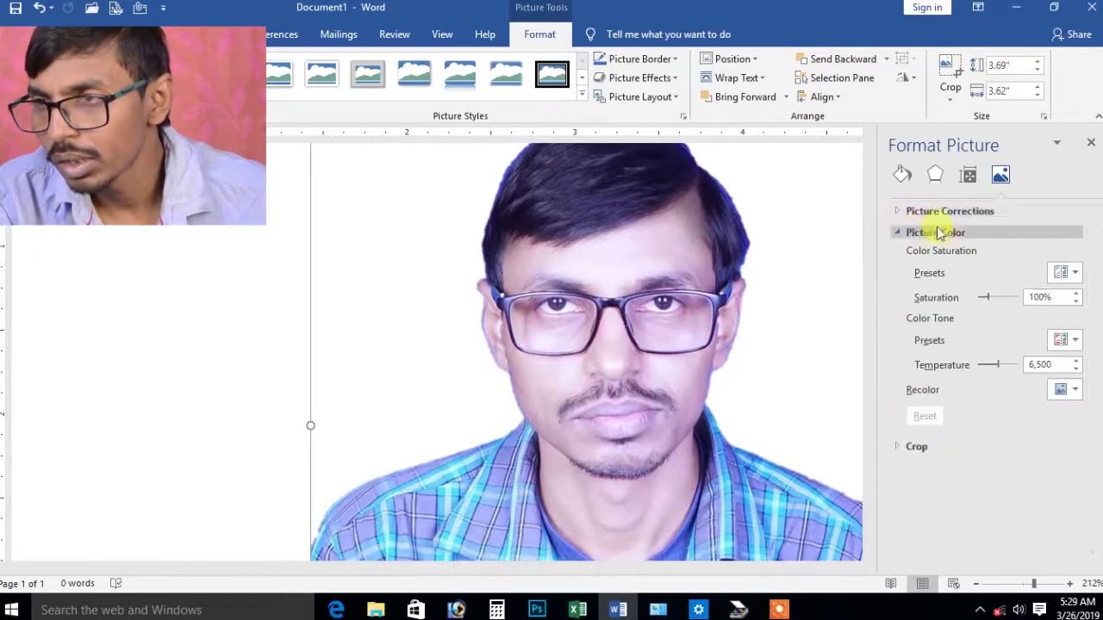
pyautogui.click(898, 211)
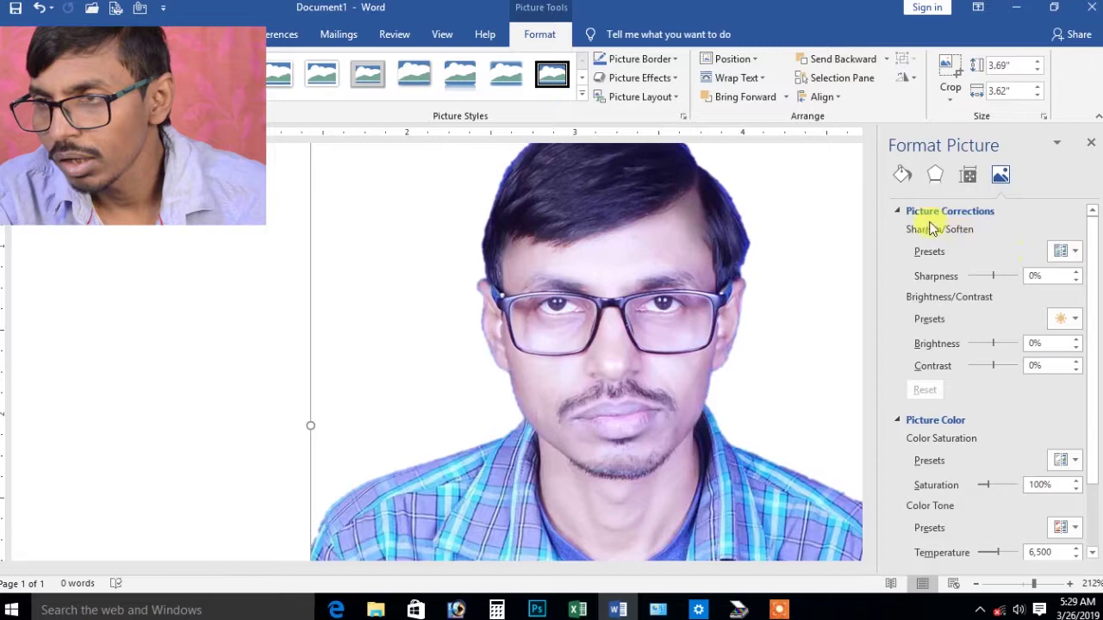
pyautogui.click(897, 212)
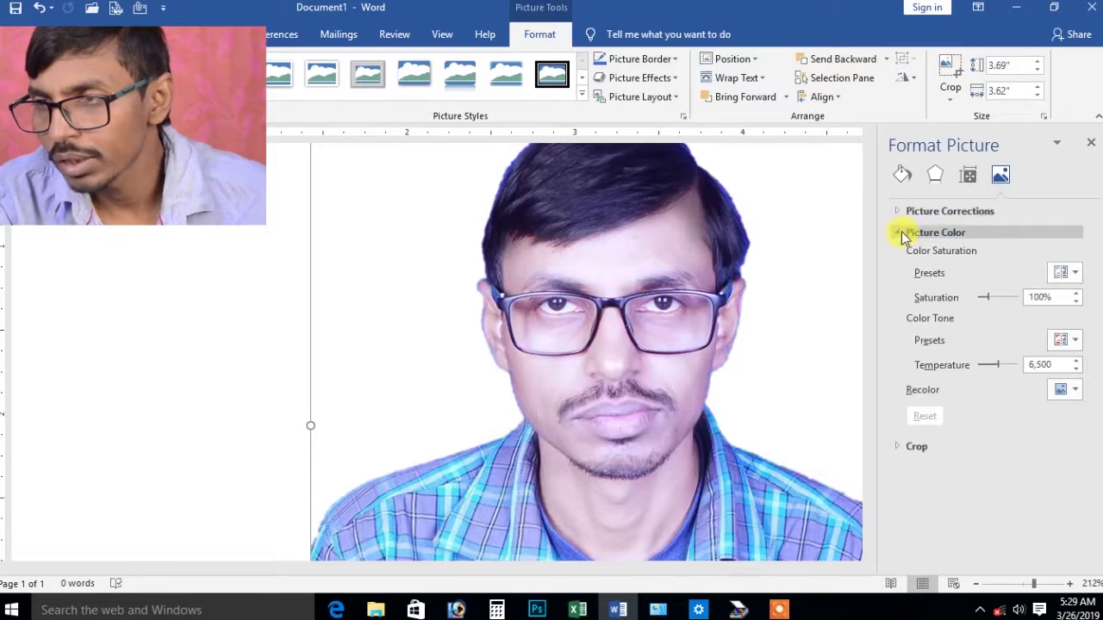
pyautogui.click(902, 232)
pyautogui.click(899, 231)
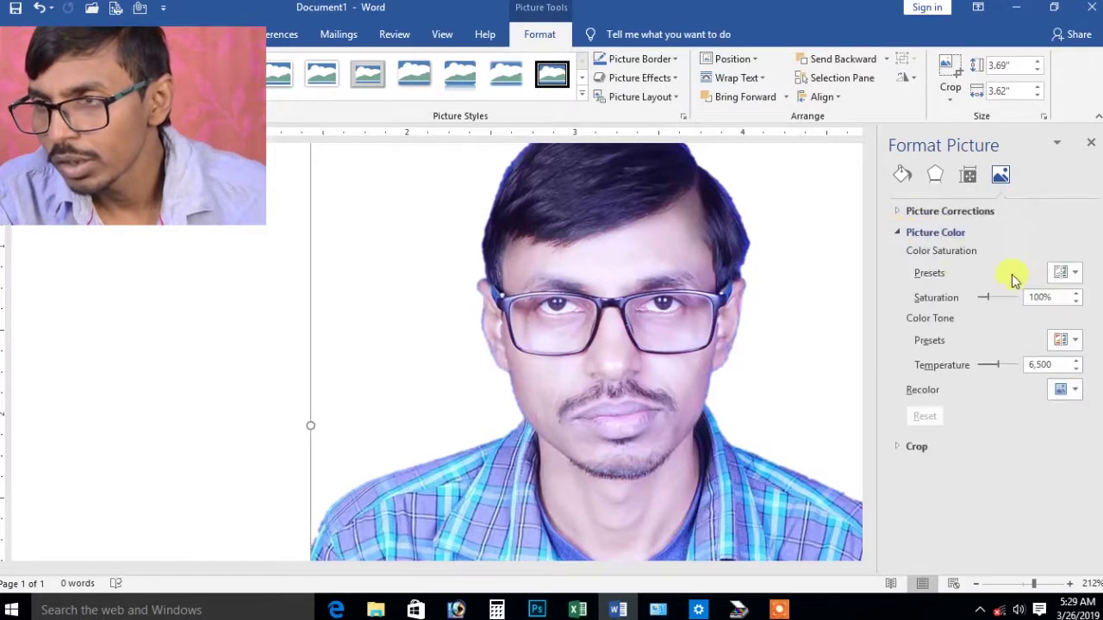
# Try the 0%, 66% and 100% saturation presets, then drag Saturation to 63%.
pyautogui.click(1071, 273)
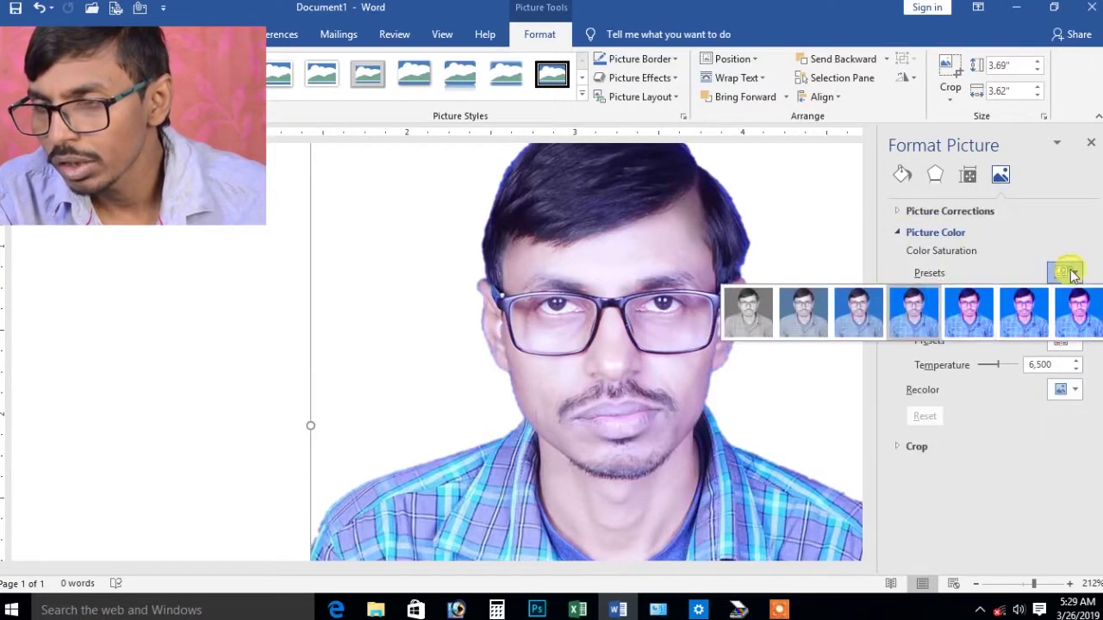
pyautogui.click(758, 305)
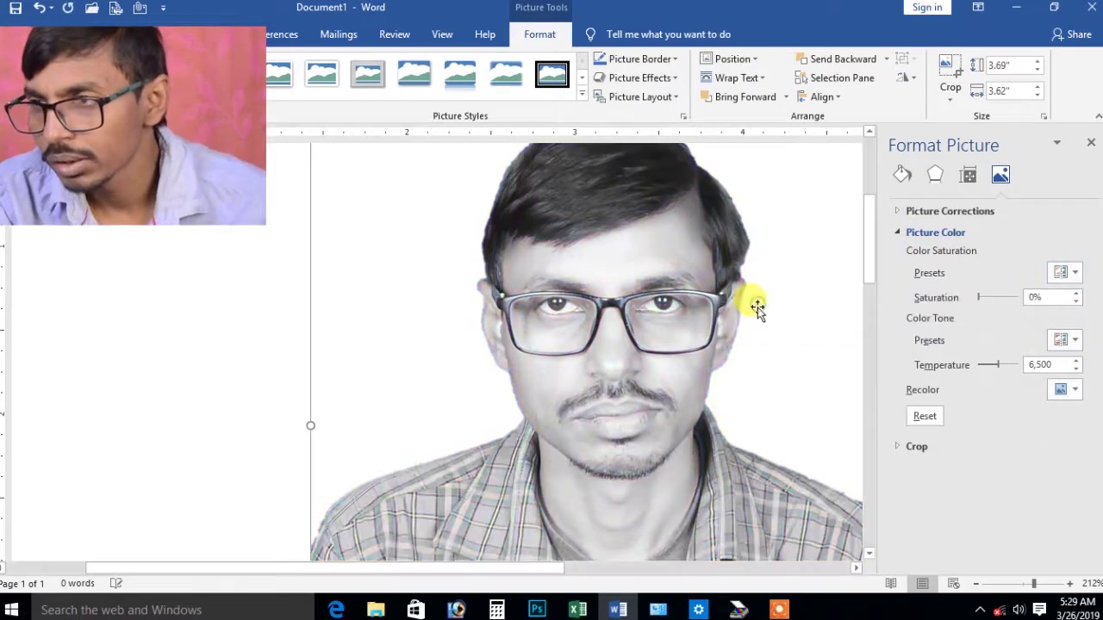
pyautogui.click(1075, 273)
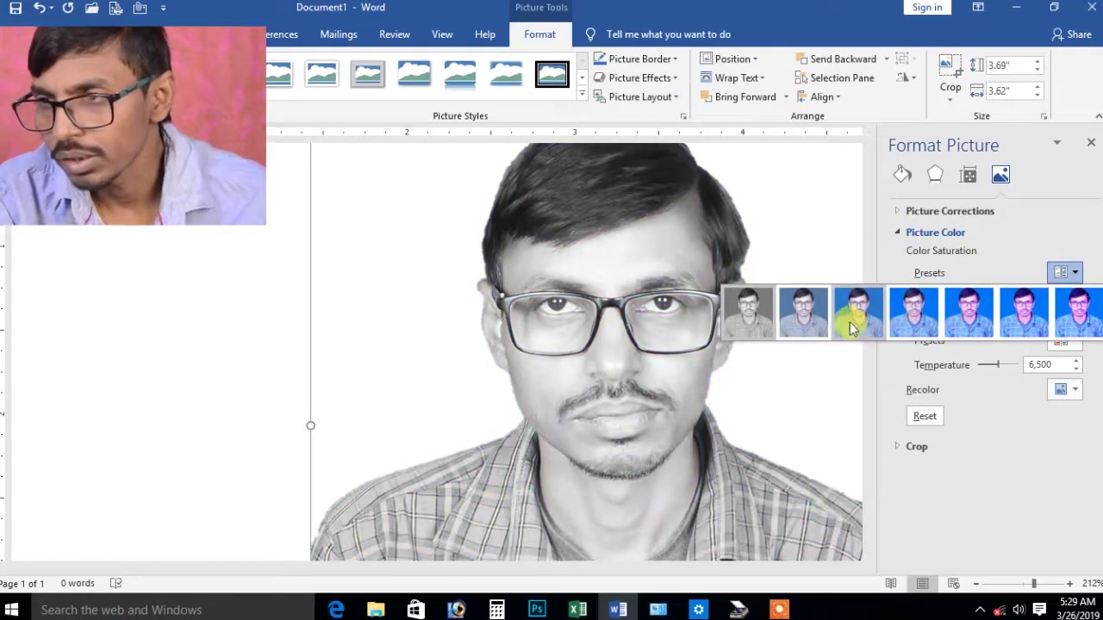
pyautogui.click(862, 314)
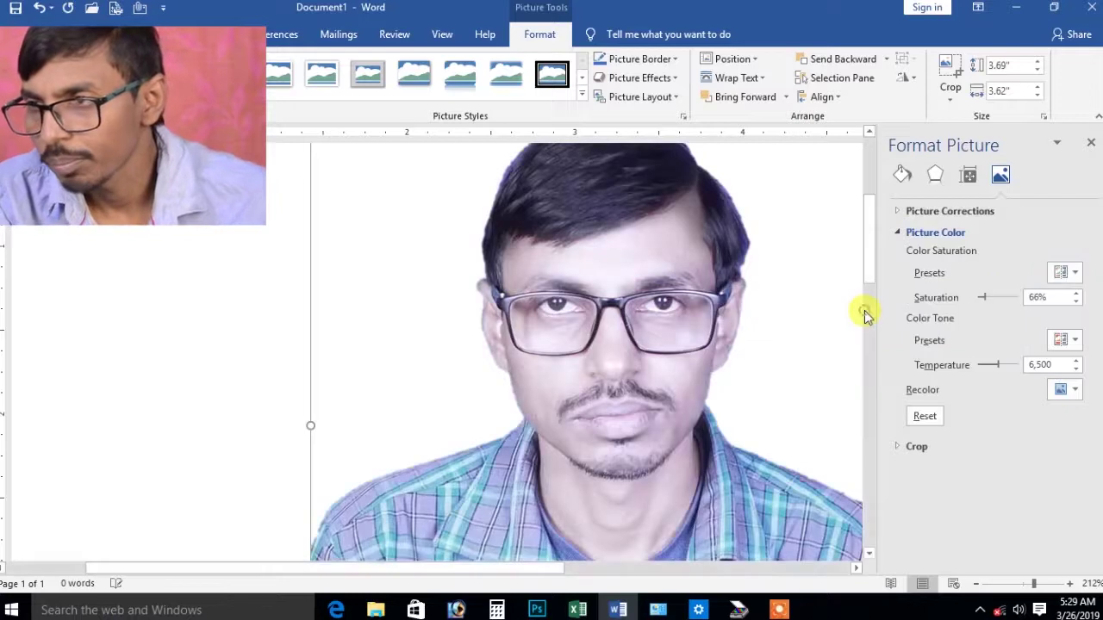
pyautogui.click(1075, 274)
pyautogui.click(917, 310)
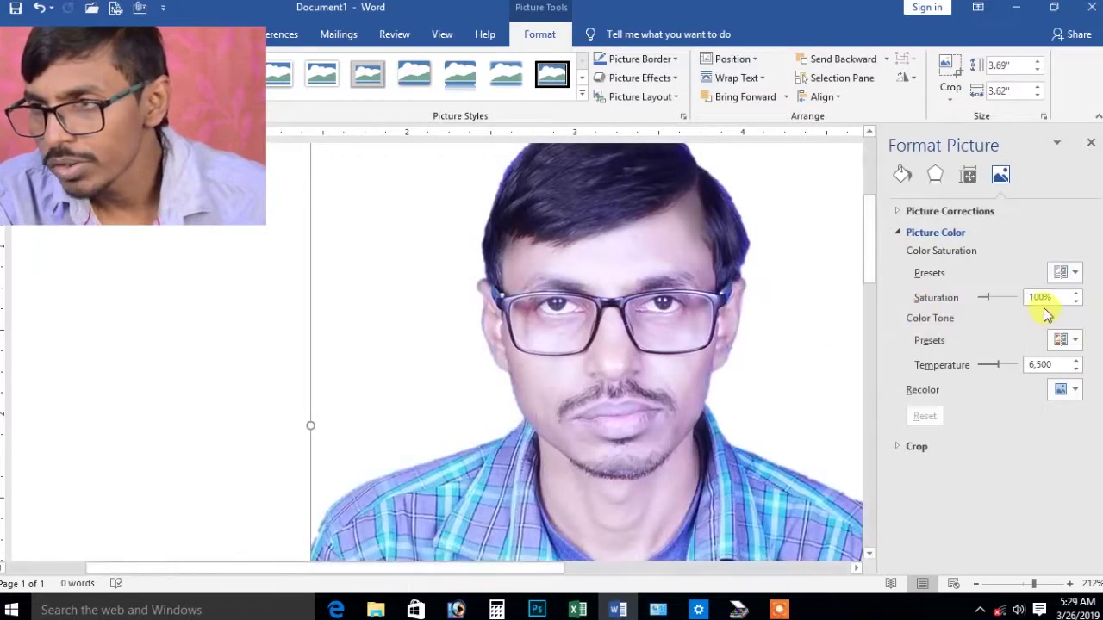
pyautogui.moveTo(988, 300); pyautogui.dragTo(988, 301)
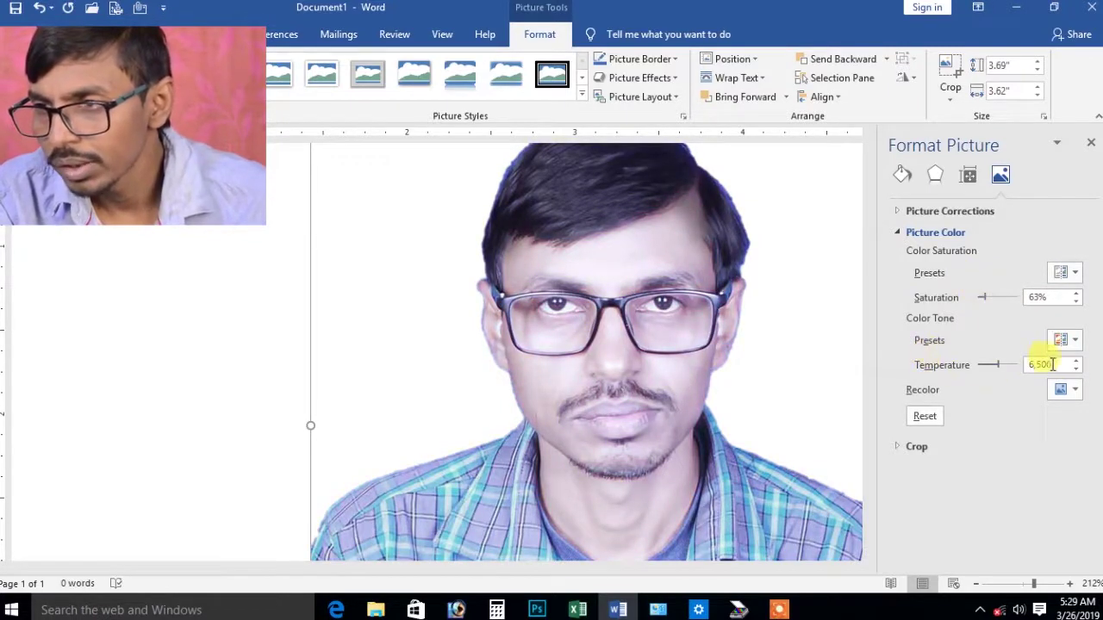
# Apply the 5,900 Color Tone preset, then drag Temperature up to 7,719.
pyautogui.click(1069, 341)
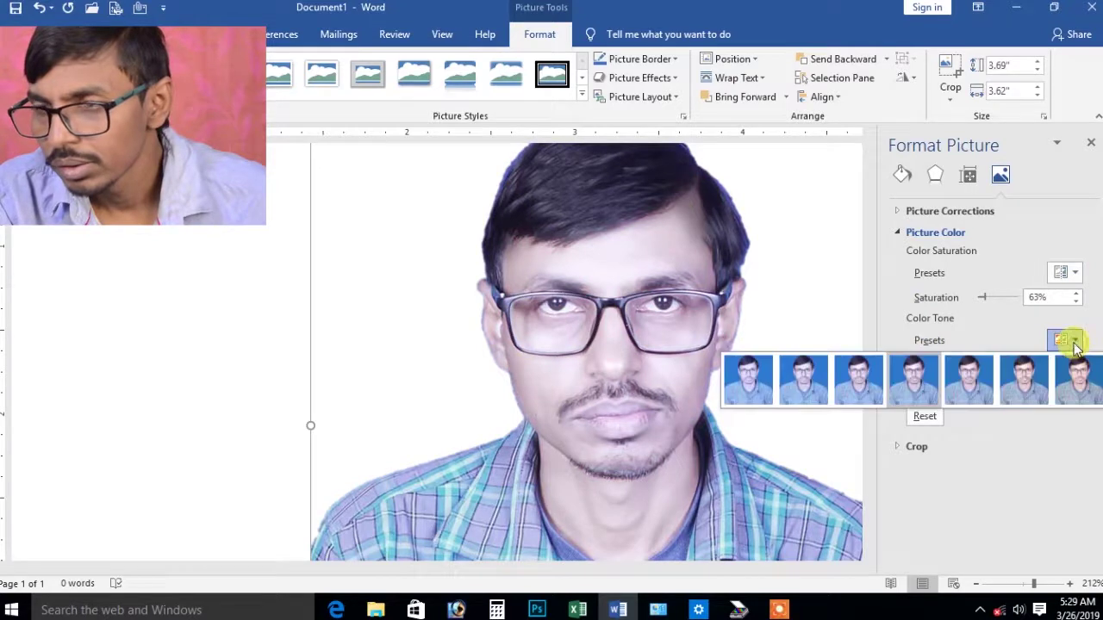
pyautogui.click(866, 377)
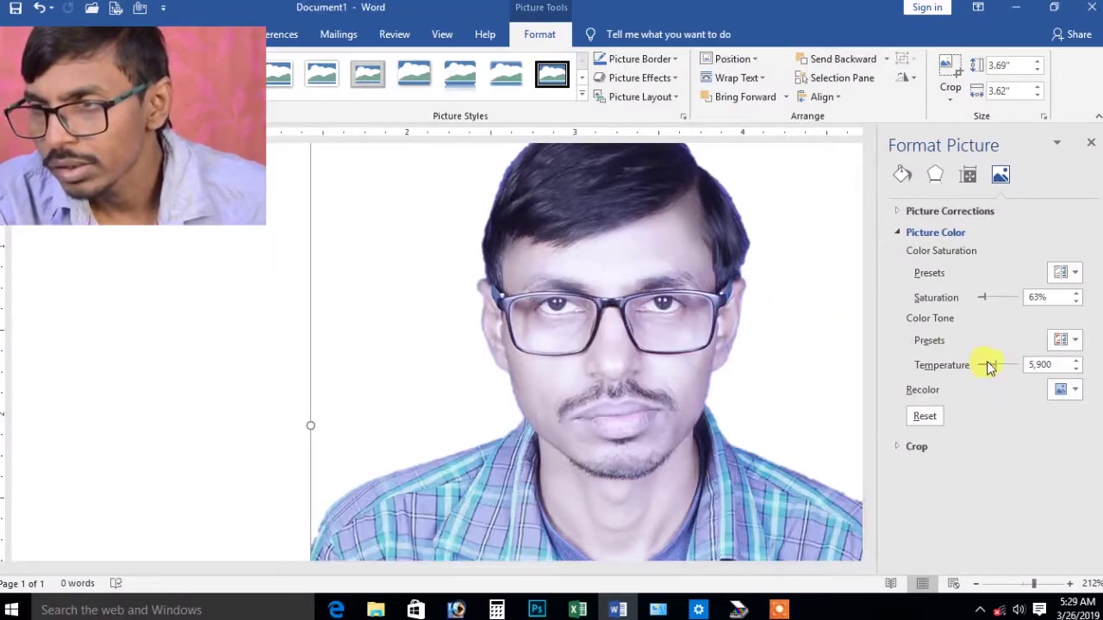
pyautogui.moveTo(987, 361); pyautogui.dragTo(1005, 363)
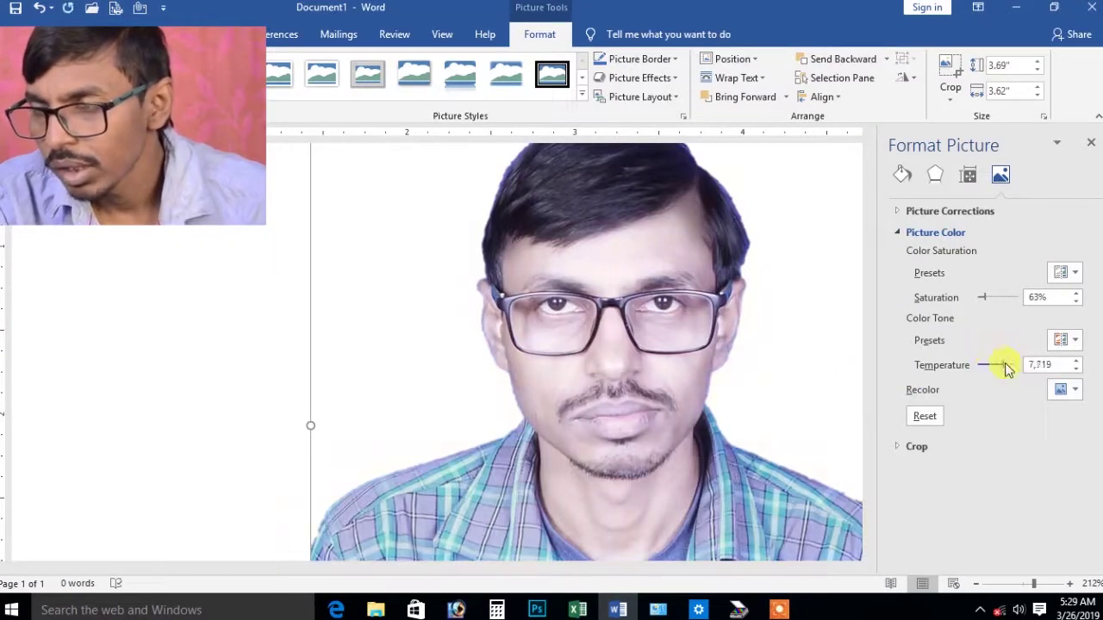
# Try gold and blue Recolor presets, then reset Picture Color to the original colours.
pyautogui.click(1067, 391)
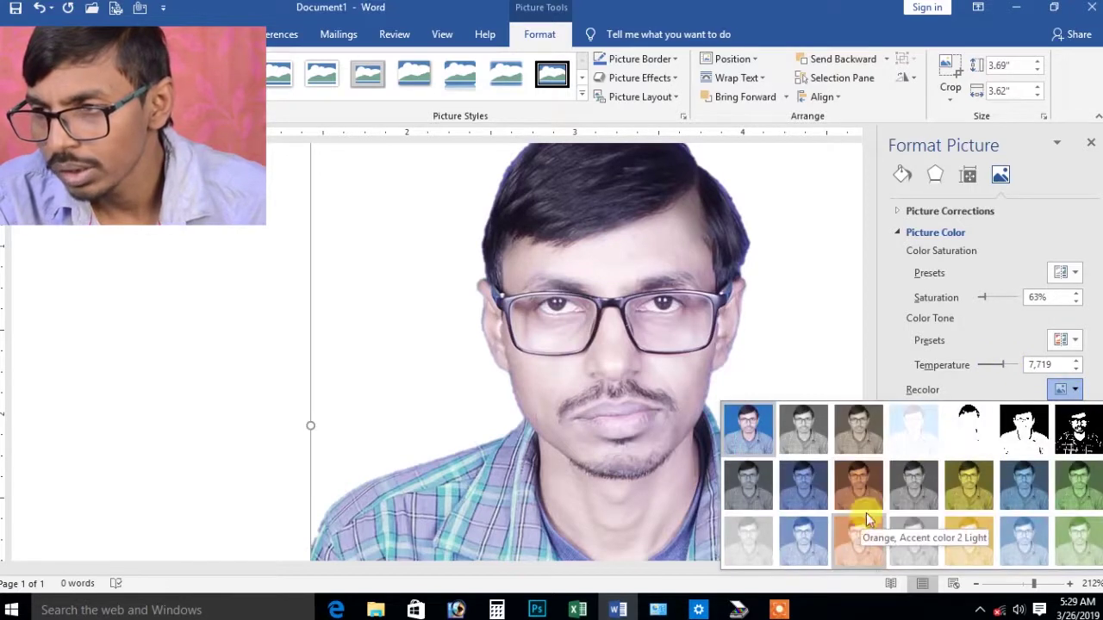
pyautogui.click(965, 487)
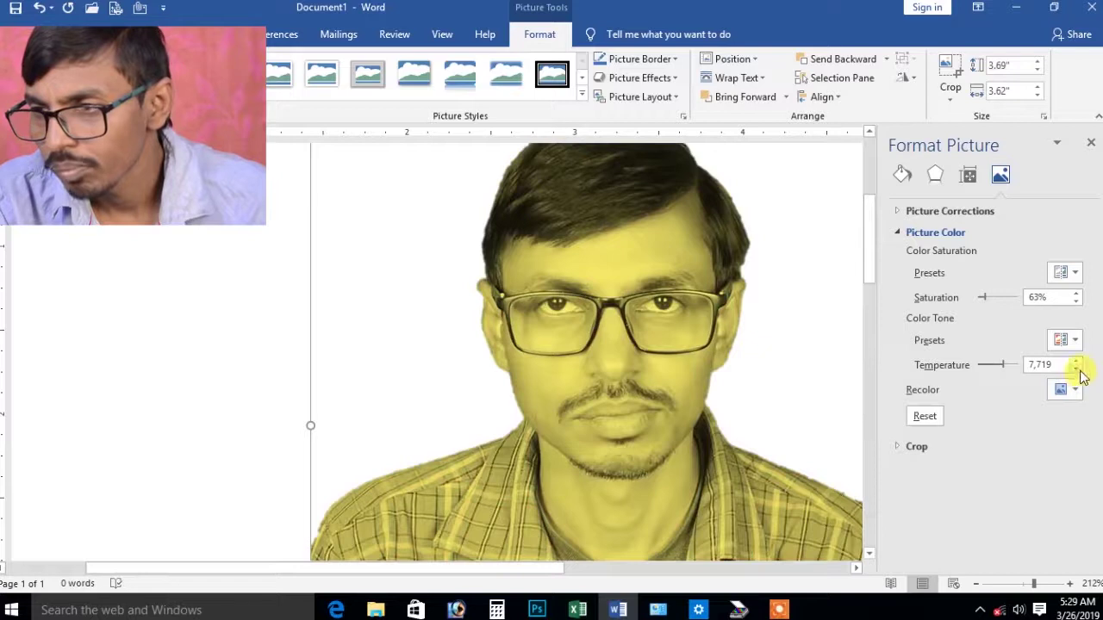
pyautogui.click(1075, 389)
pyautogui.click(819, 476)
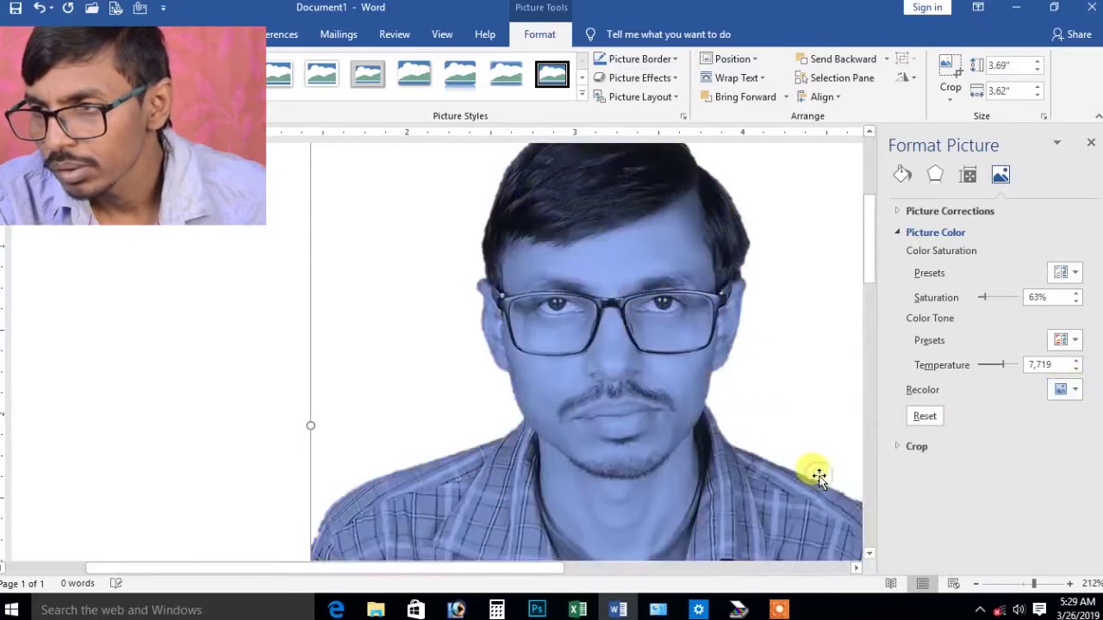
pyautogui.click(936, 418)
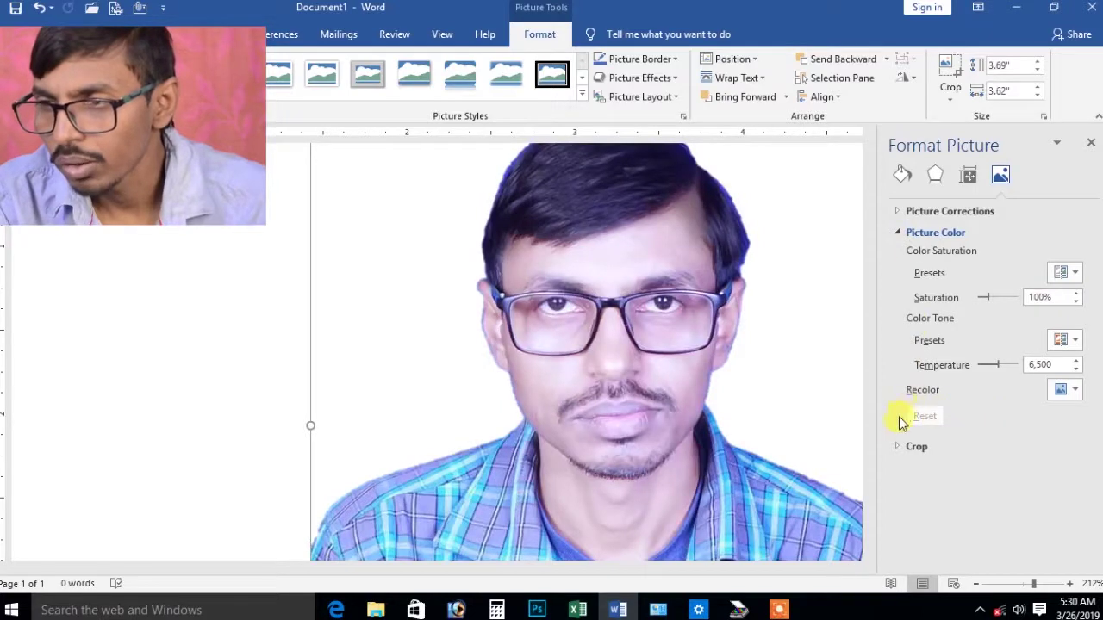
# Expand the Crop settings, zoom the page to 100%, and delete the current photo.
pyautogui.click(897, 447)
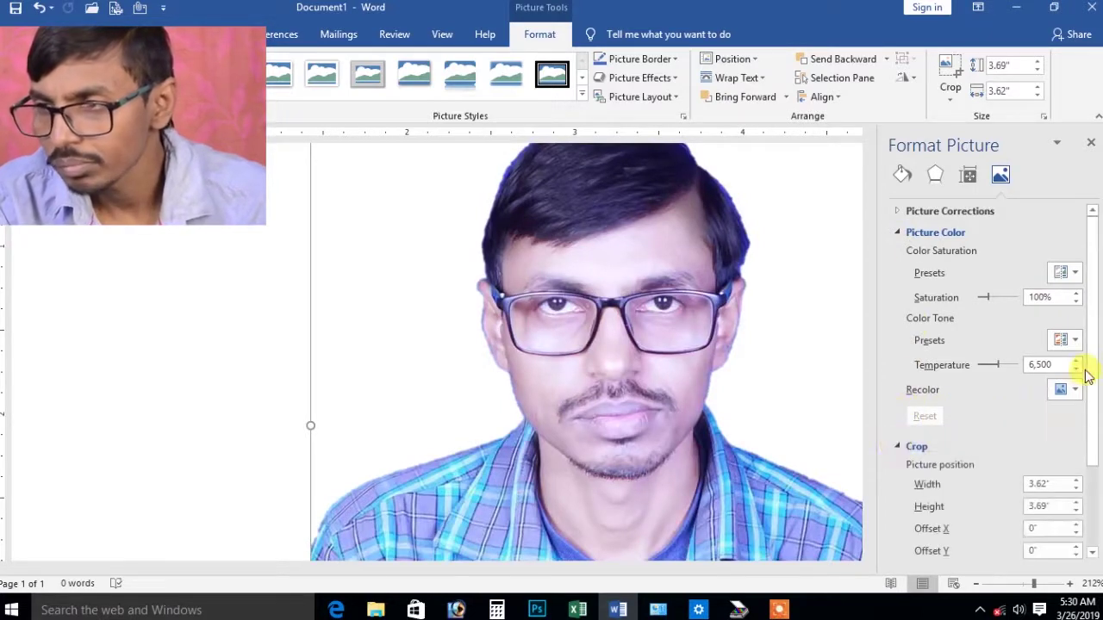
pyautogui.moveTo(1087, 376); pyautogui.dragTo(1094, 423)
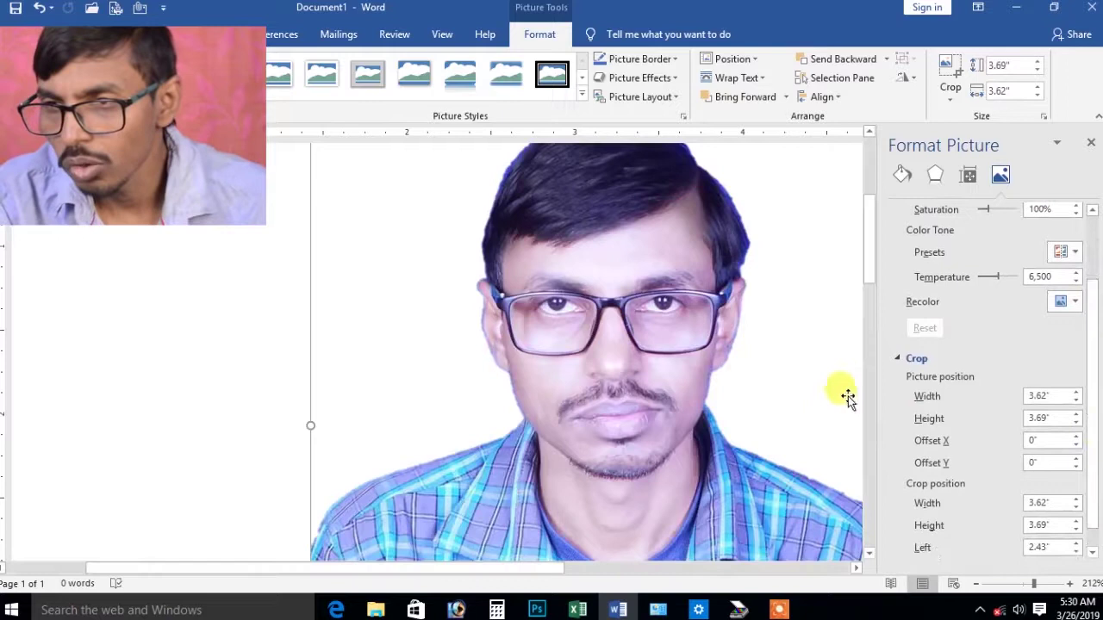
pyautogui.moveTo(541, 568); pyautogui.dragTo(600, 570)
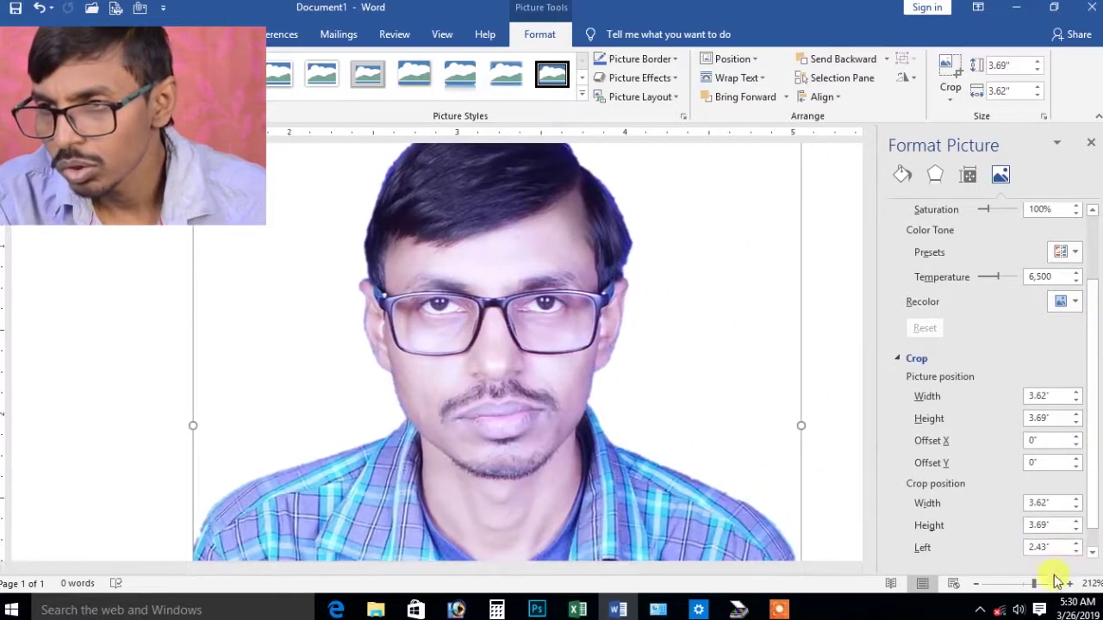
pyautogui.moveTo(1037, 588); pyautogui.dragTo(1023, 584)
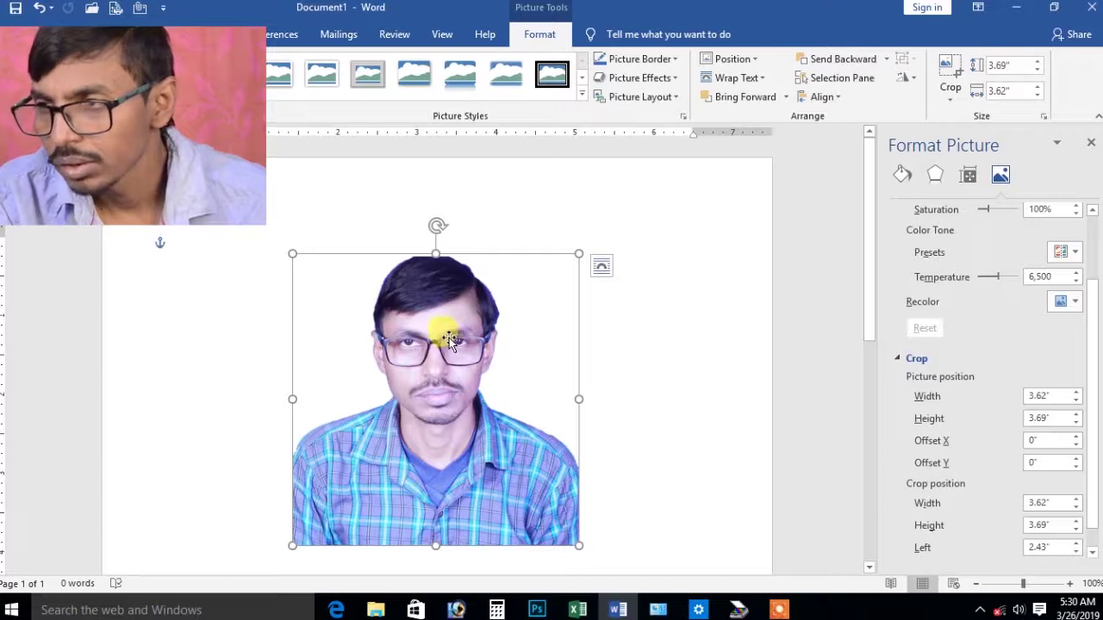
pyautogui.moveTo(1093, 296); pyautogui.dragTo(1093, 336)
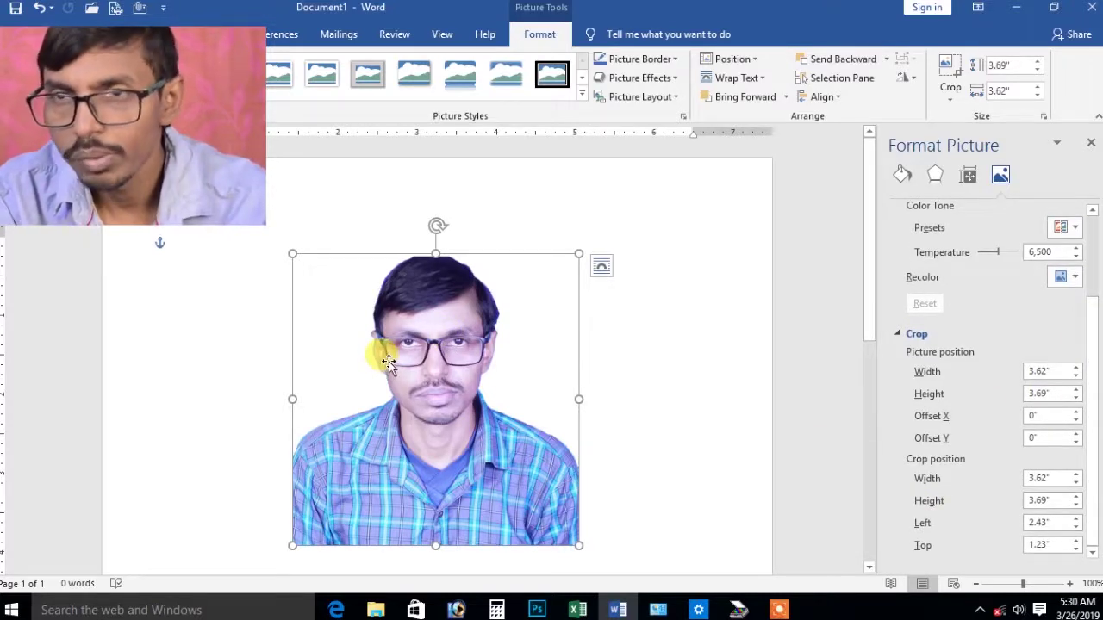
pyautogui.press('Delete')
# Insert the blue-background portrait photo and resize it to 3.29" by 3.23".
pyautogui.click(112, 35)
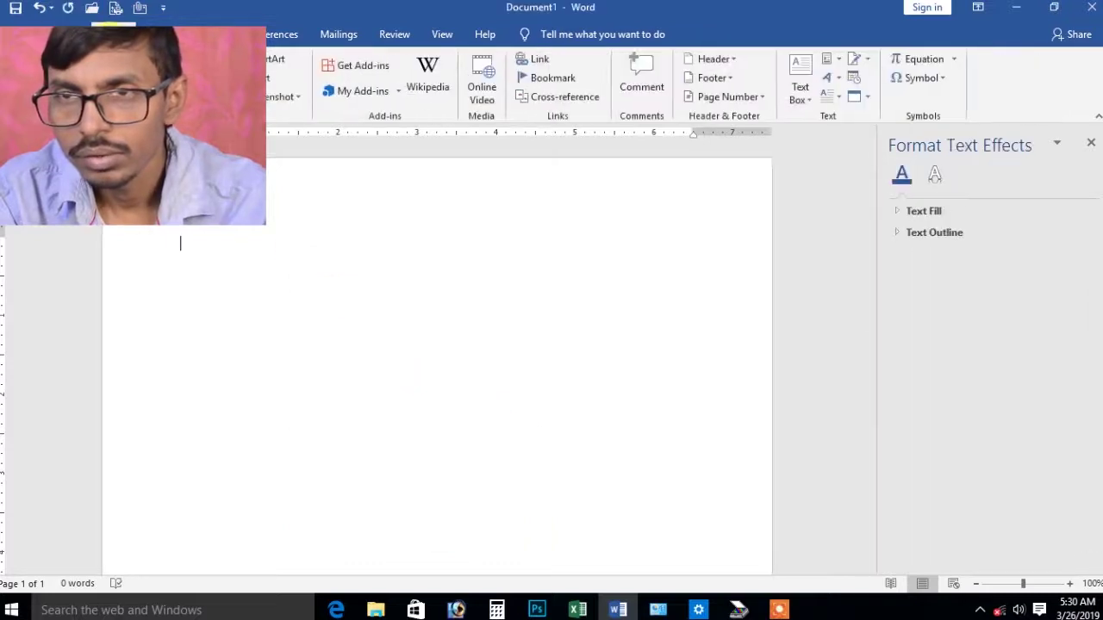
pyautogui.click(112, 82)
pyautogui.click(374, 125)
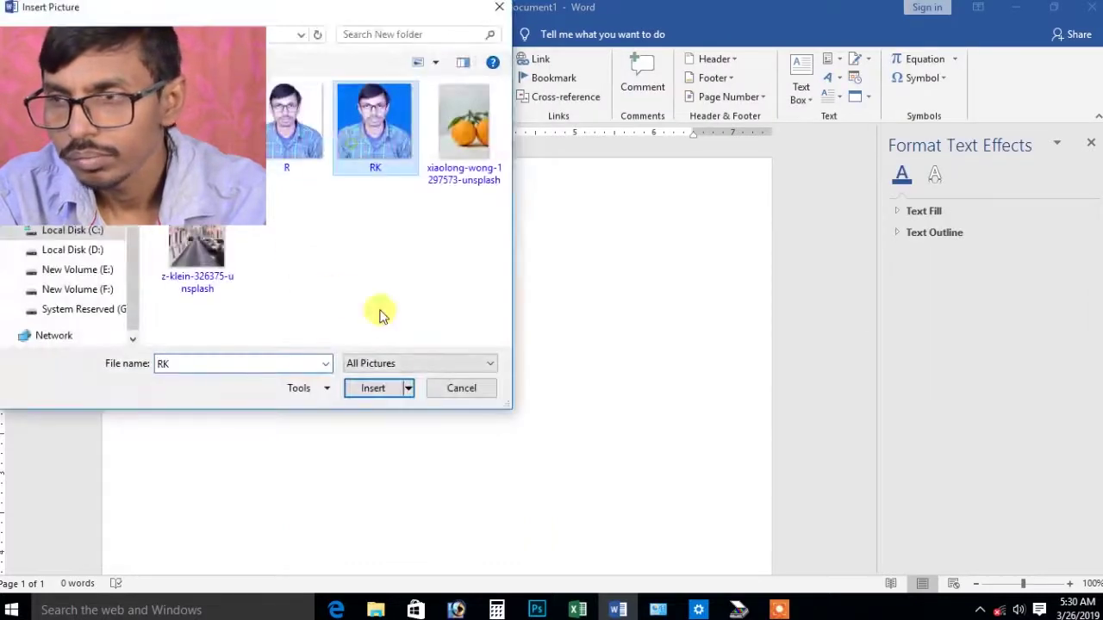
pyautogui.click(374, 388)
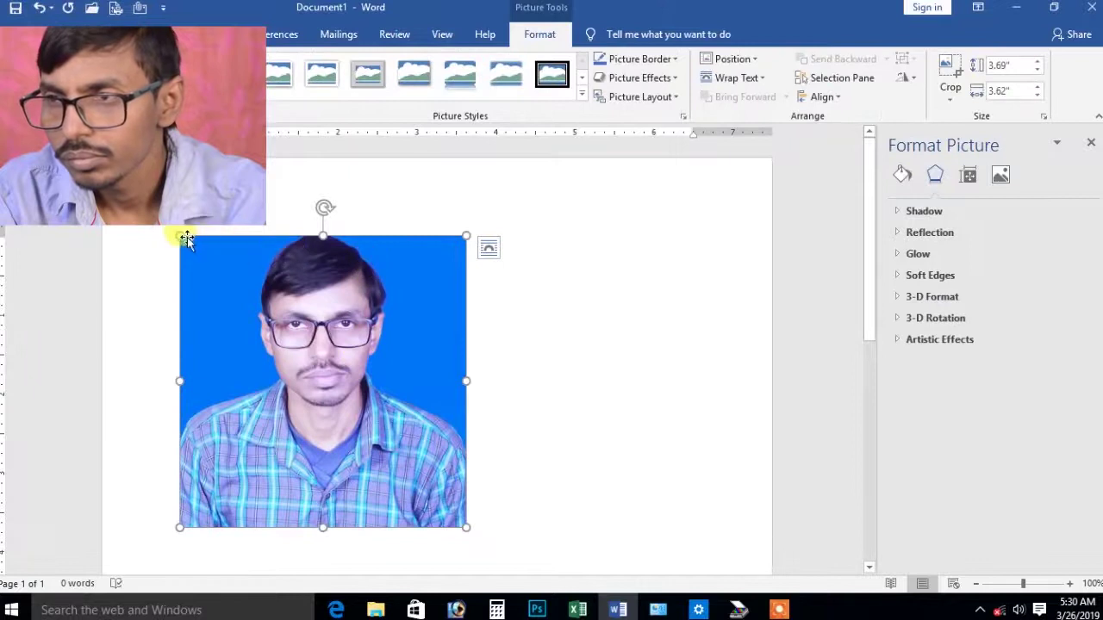
pyautogui.moveTo(177, 235); pyautogui.dragTo(207, 265)
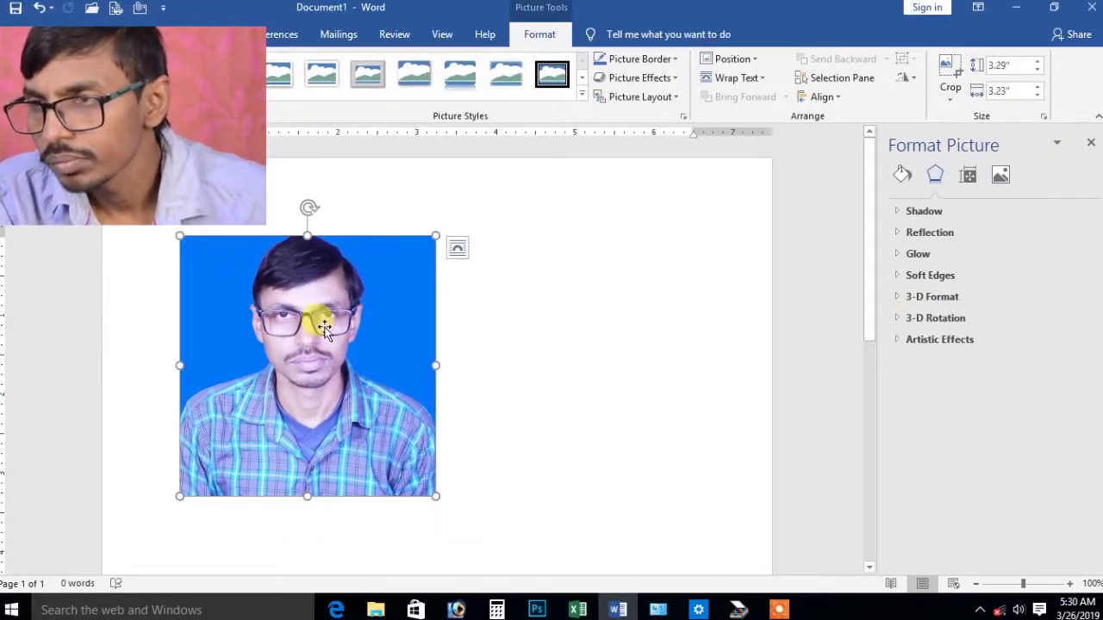
# In the Crop settings, nudge the picture width up and back down to 3.2".
pyautogui.click(1000, 176)
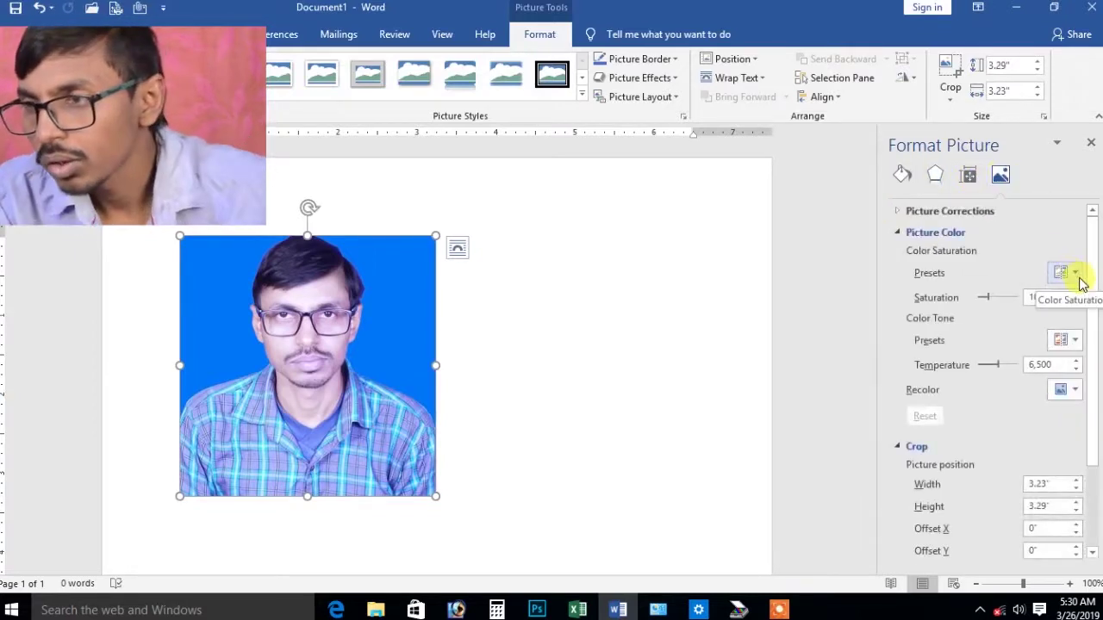
pyautogui.moveTo(1088, 280); pyautogui.dragTo(1093, 345)
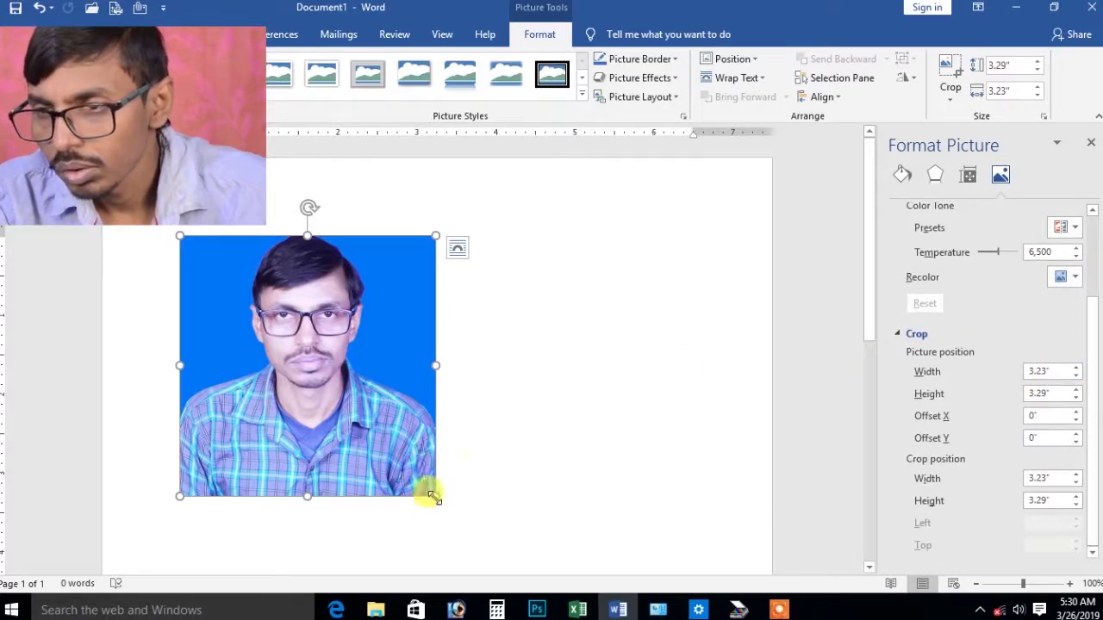
pyautogui.click(1076, 368)
pyautogui.click(1077, 368)
pyautogui.click(1076, 368)
pyautogui.click(1076, 368)
pyautogui.click(1076, 368)
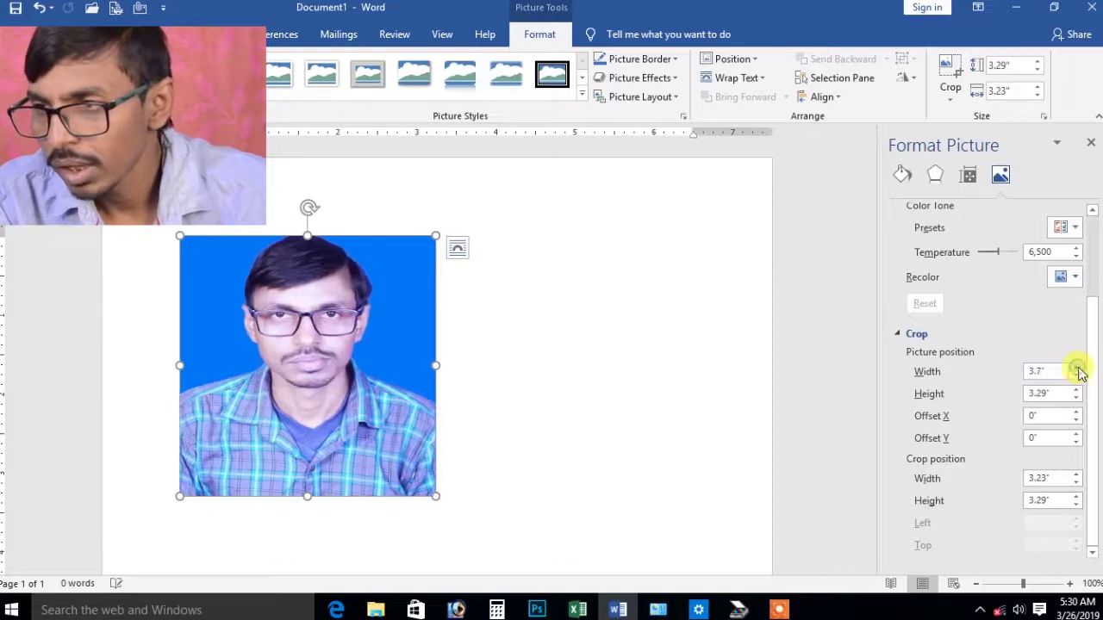
pyautogui.click(1076, 376)
pyautogui.click(1077, 376)
pyautogui.click(1076, 376)
pyautogui.click(1076, 376)
pyautogui.click(1076, 376)
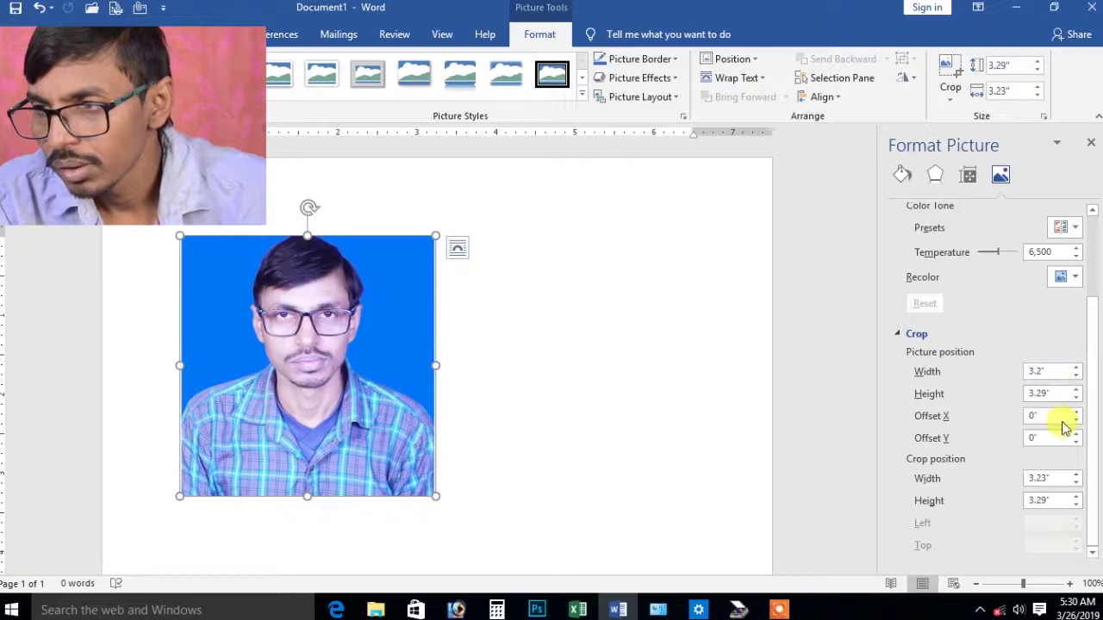
# Nudge the picture's Offset X and Offset Y up and back, ending at -0.04" and -0.11".
pyautogui.click(1077, 411)
pyautogui.click(1077, 412)
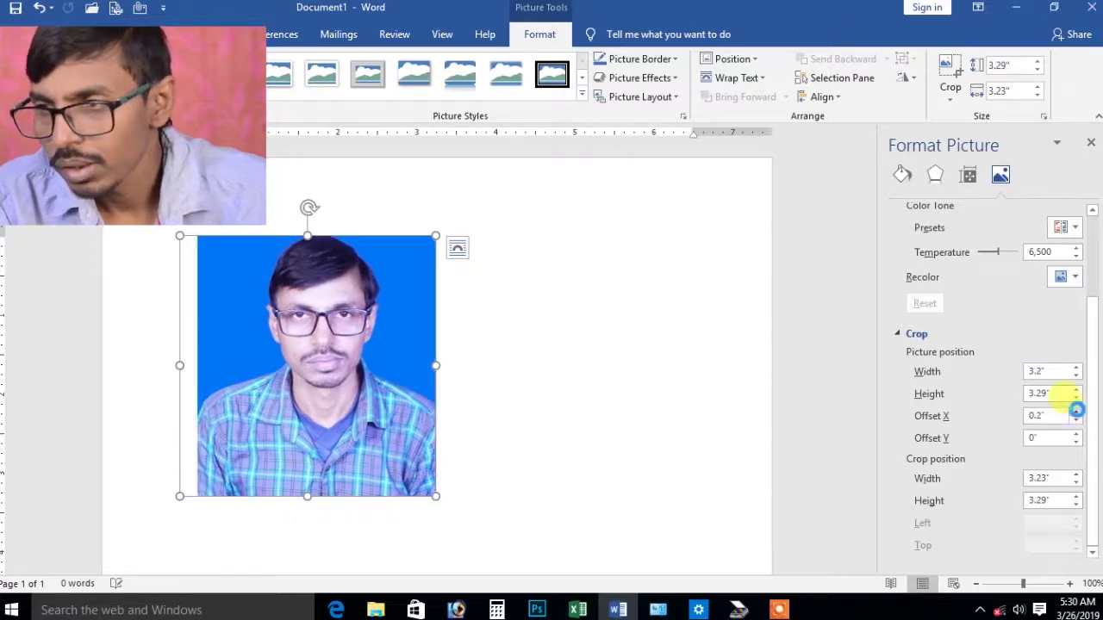
pyautogui.click(1078, 412)
pyautogui.click(1077, 412)
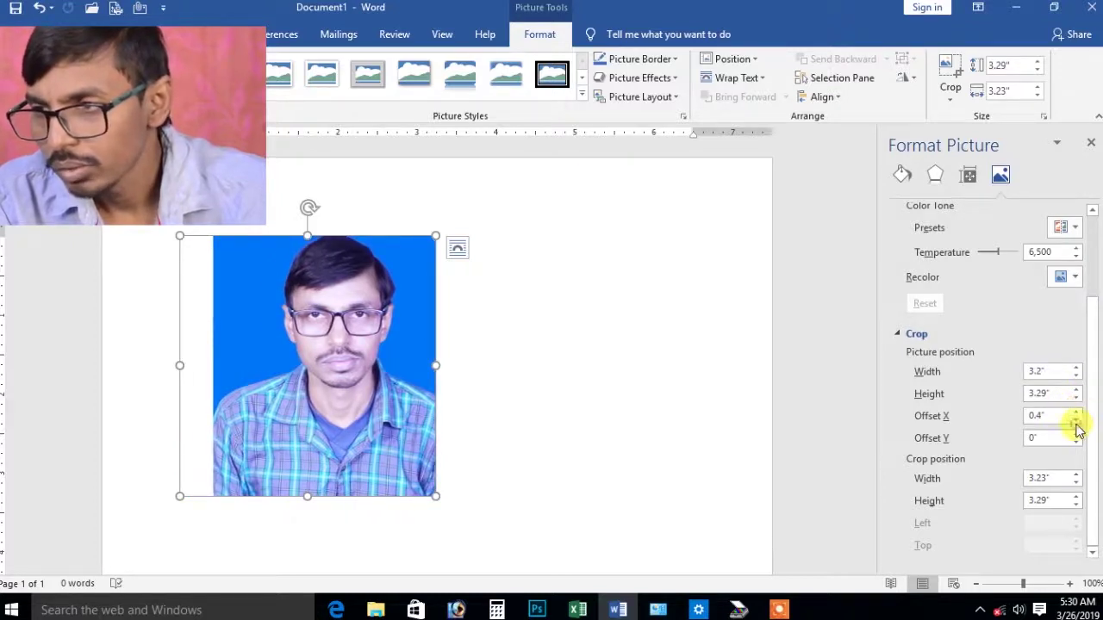
pyautogui.click(1077, 421)
pyautogui.click(1076, 421)
pyautogui.click(1077, 420)
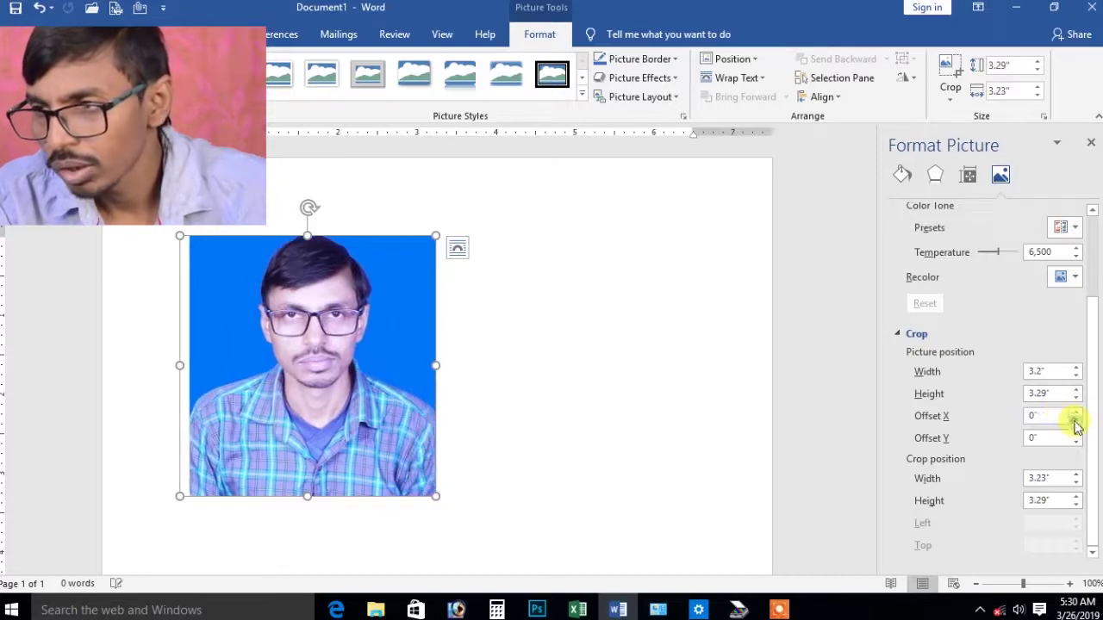
pyautogui.click(1077, 420)
pyautogui.click(1076, 420)
pyautogui.click(1076, 437)
pyautogui.click(1077, 437)
pyautogui.click(1076, 437)
pyautogui.click(1076, 442)
pyautogui.click(1076, 442)
pyautogui.click(1076, 442)
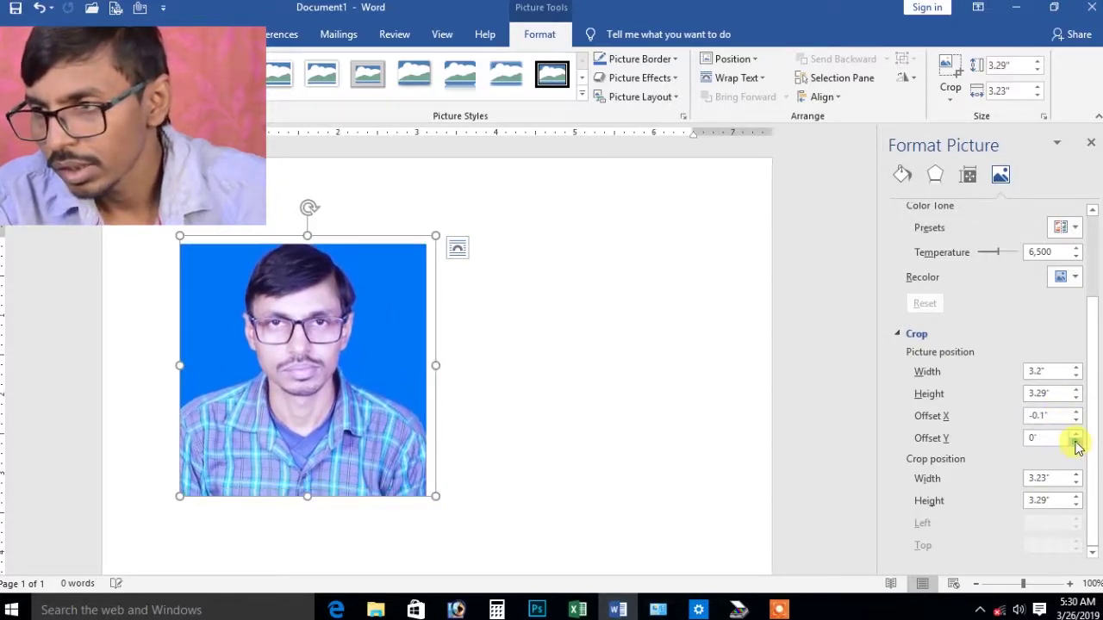
pyautogui.click(1077, 442)
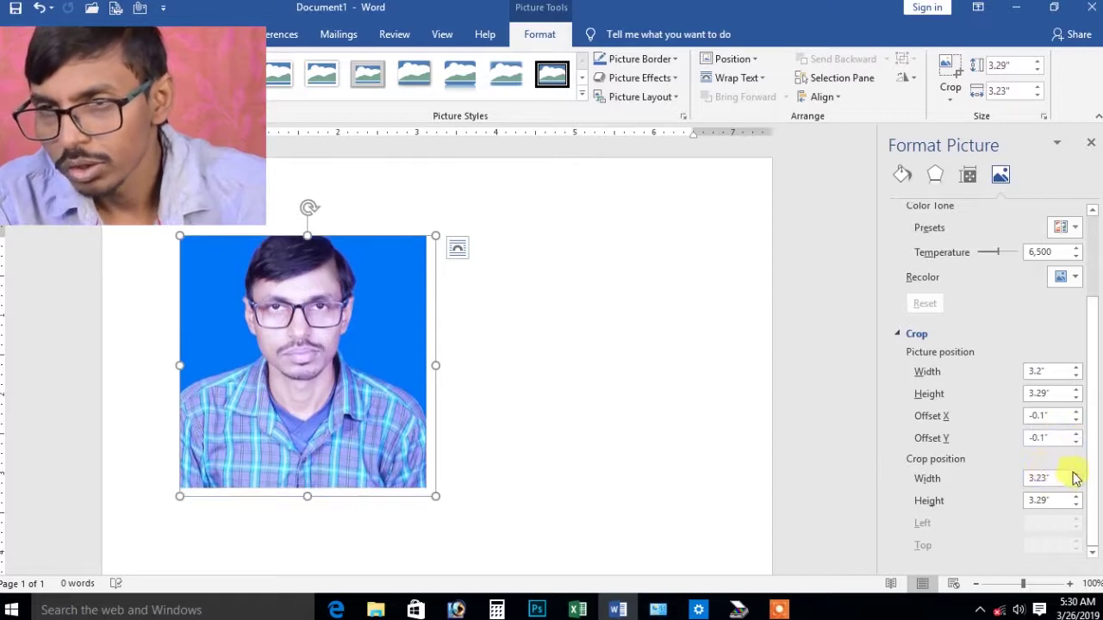
# Set the crop position to 3.1" wide and 3.3" tall, then finish cropping.
pyautogui.click(1077, 474)
pyautogui.click(1076, 474)
pyautogui.click(1076, 474)
pyautogui.click(1076, 473)
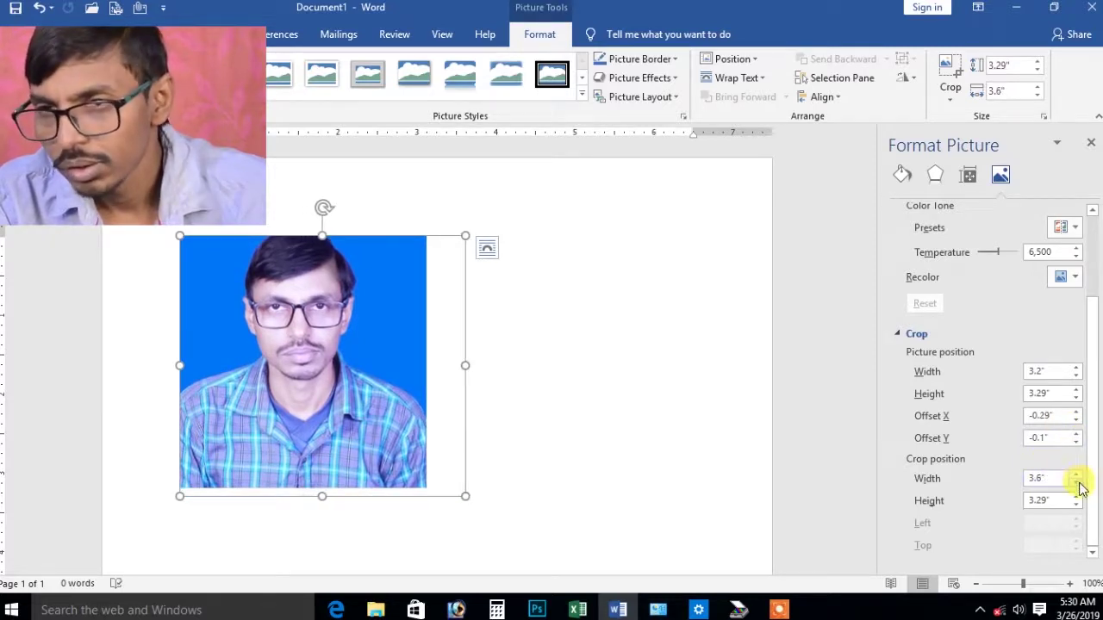
pyautogui.click(1077, 485)
pyautogui.click(1077, 484)
pyautogui.click(1077, 484)
pyautogui.click(1078, 485)
pyautogui.click(1077, 484)
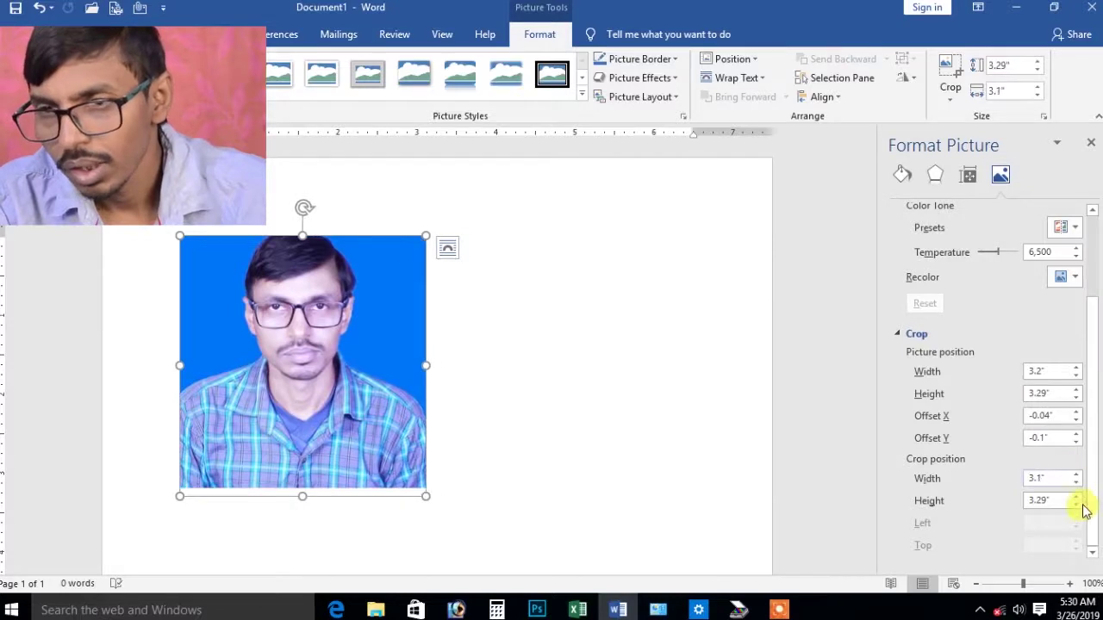
pyautogui.click(1077, 498)
pyautogui.click(1077, 498)
pyautogui.click(1076, 505)
pyautogui.click(1077, 505)
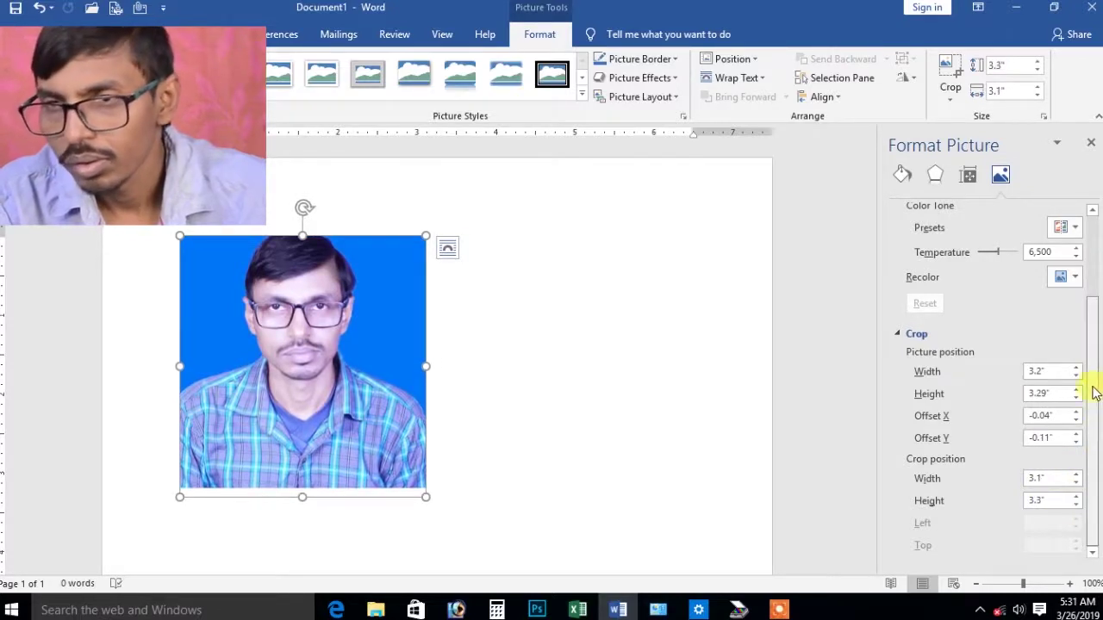
pyautogui.click(517, 288)
pyautogui.click(317, 310)
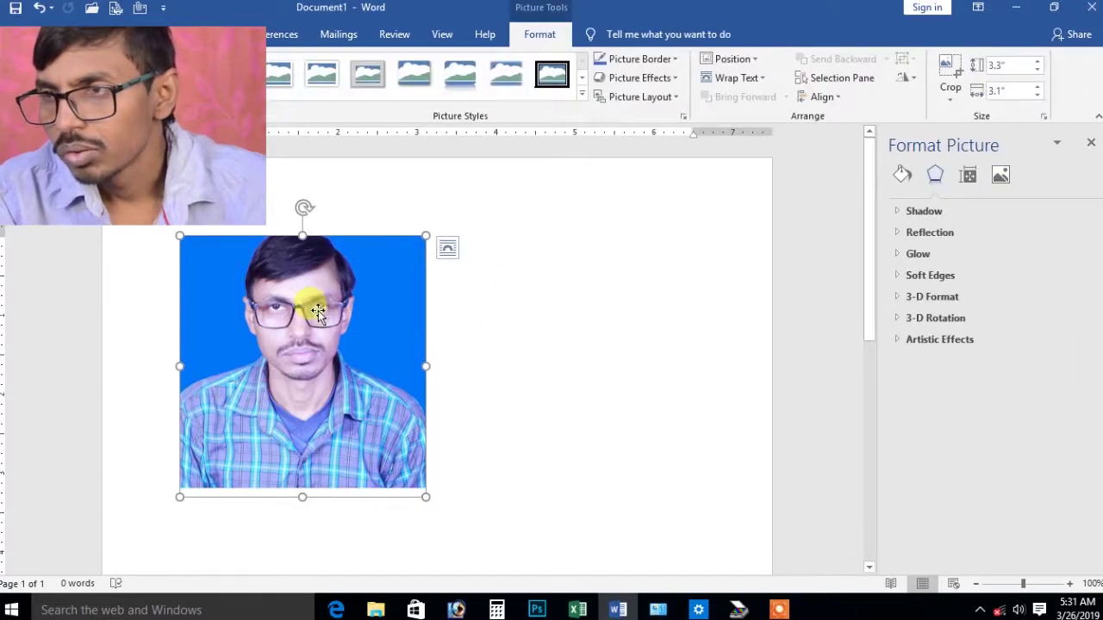
pyautogui.click(998, 178)
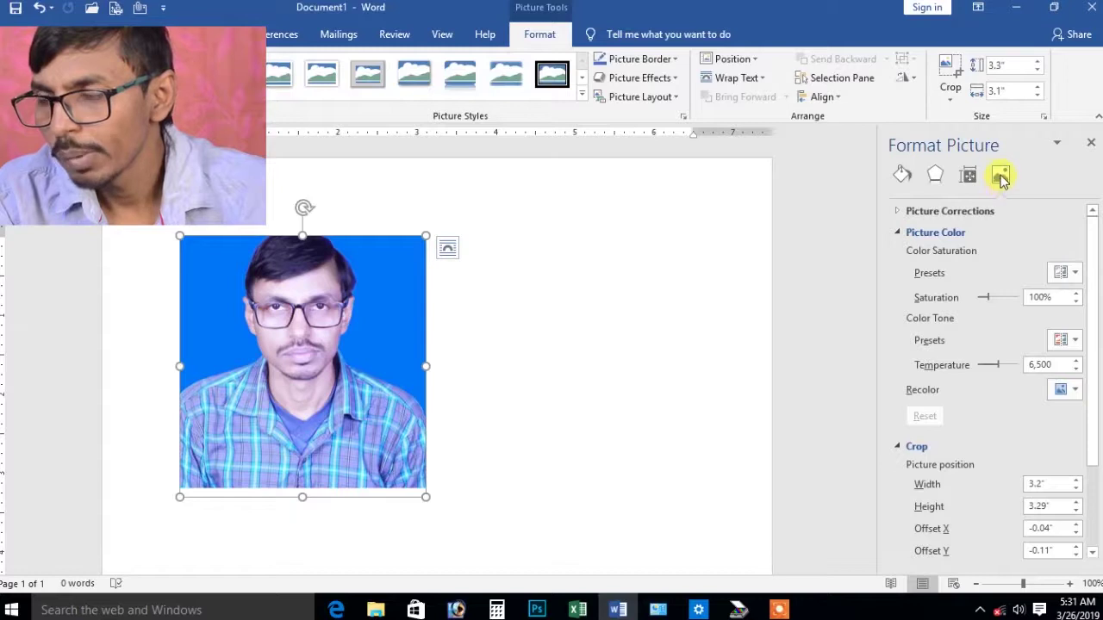
pyautogui.moveTo(1090, 284)
pyautogui.mouseDown()
pyautogui.moveTo(1090, 357)
pyautogui.moveTo(1099, 254)
pyautogui.mouseUp()
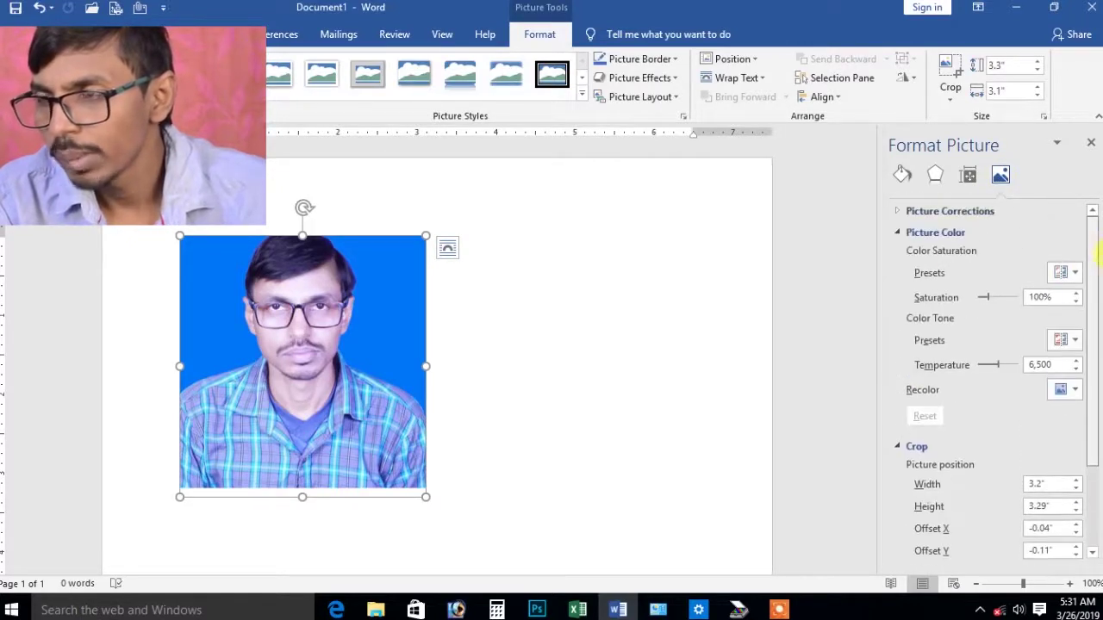
pyautogui.click(968, 178)
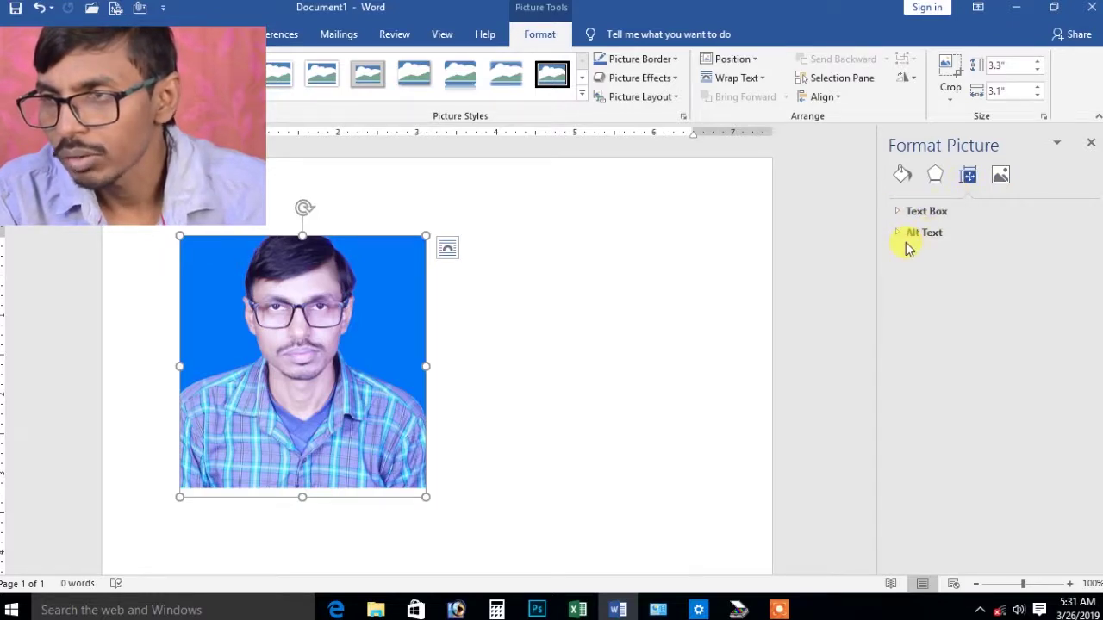
pyautogui.click(936, 175)
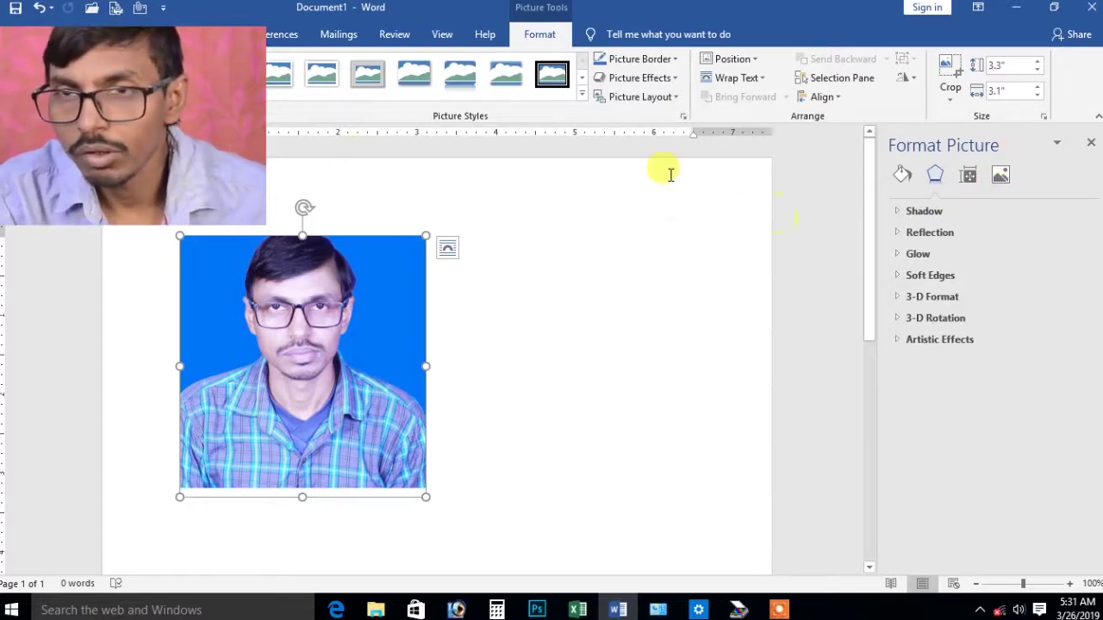
pyautogui.click(113, 35)
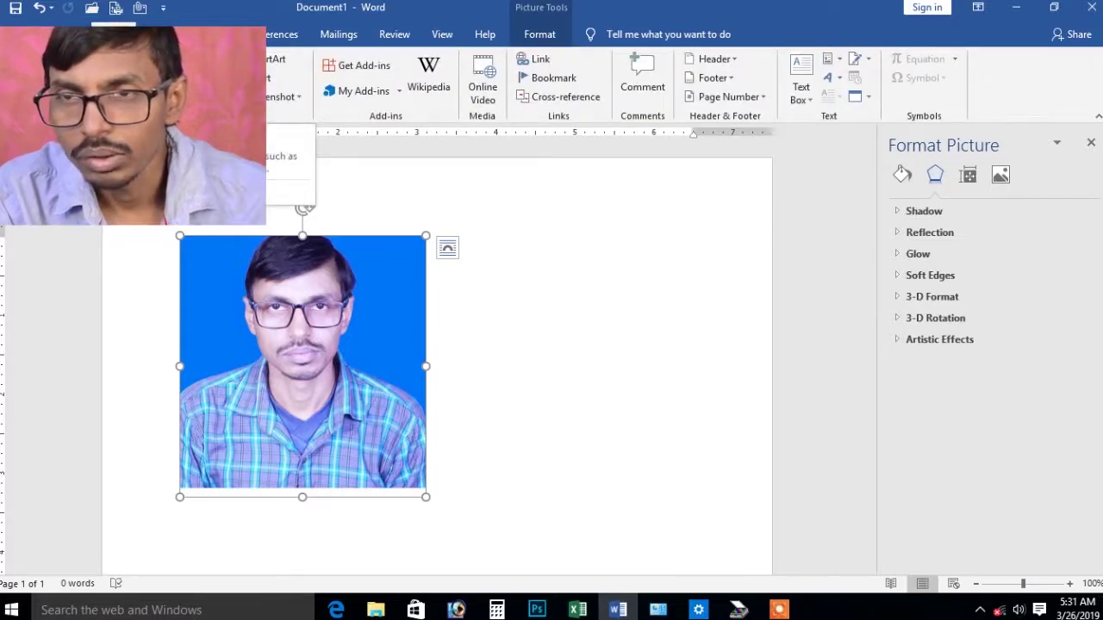
pyautogui.click(160, 82)
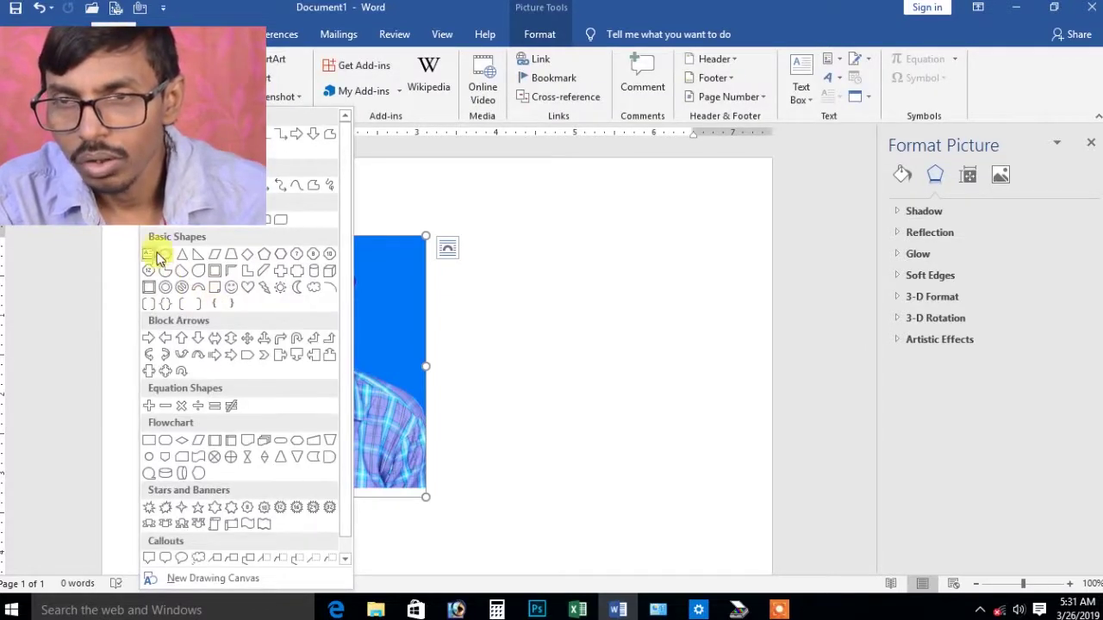
pyautogui.click(257, 288)
pyautogui.moveTo(496, 259); pyautogui.dragTo(628, 399)
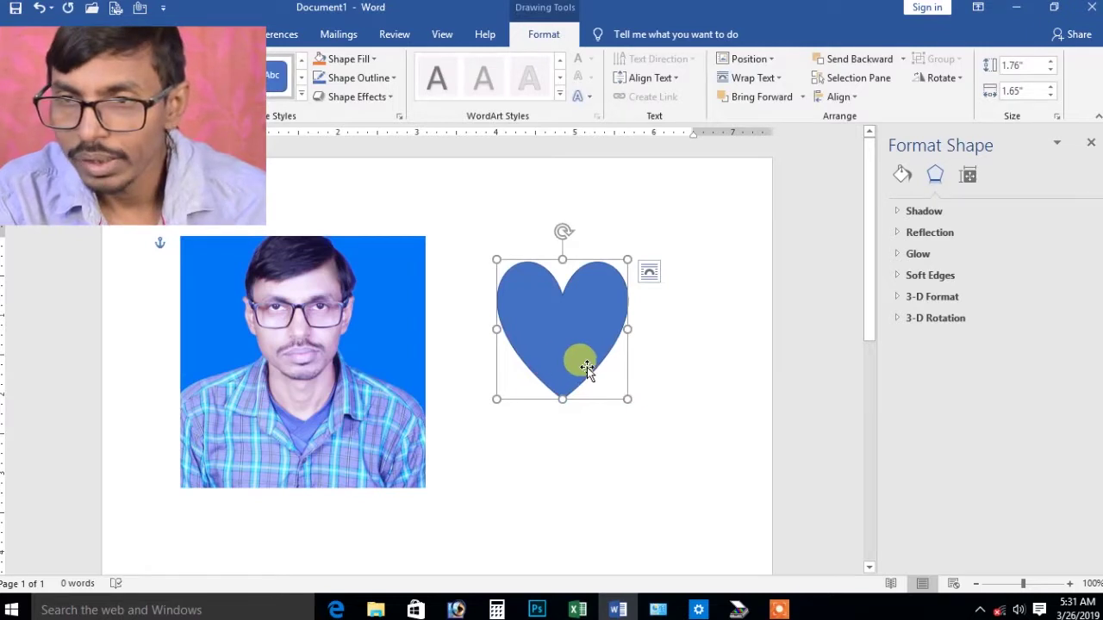
pyautogui.click(324, 328)
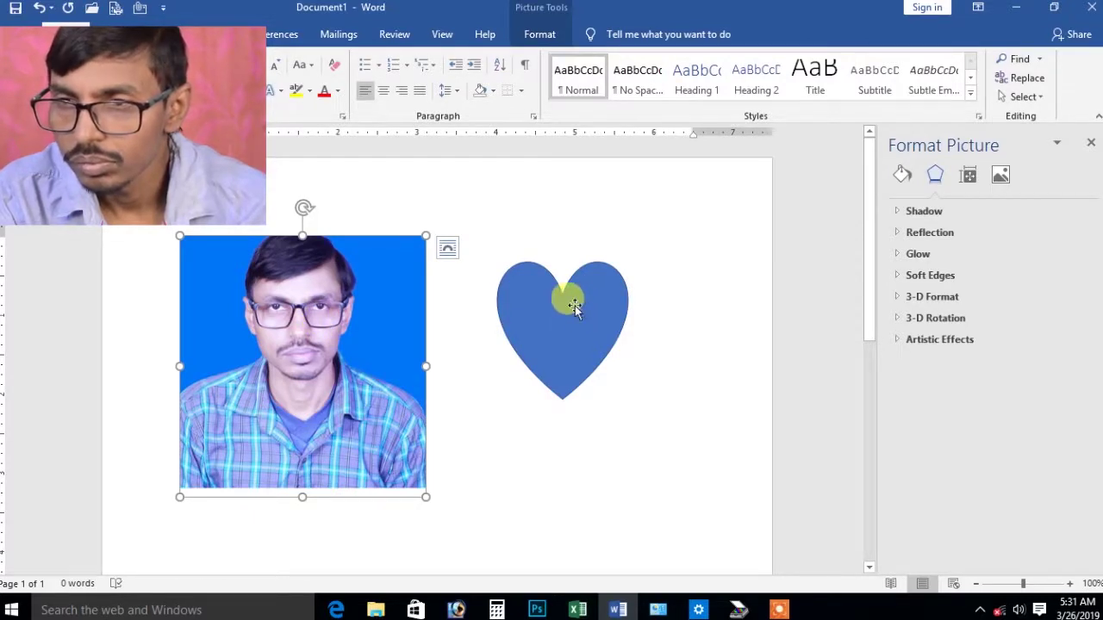
pyautogui.click(564, 440)
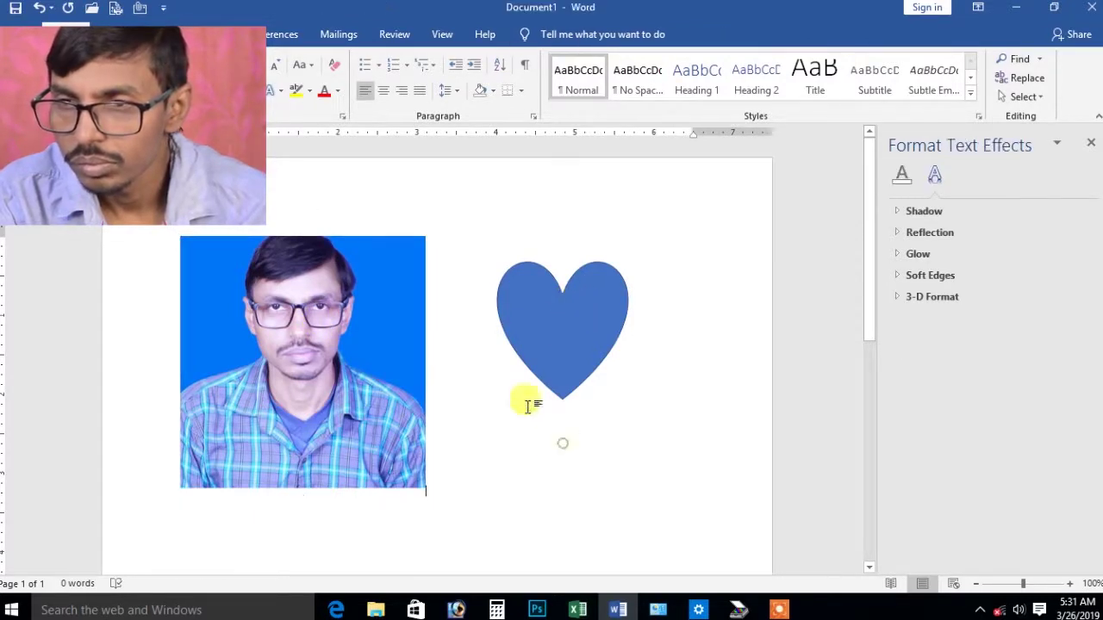
pyautogui.click(550, 314)
pyautogui.press('Delete')
# Reselect the photo, browse Text Box and Alt Text in Layout & Properties, then expand Effects > Shadow.
pyautogui.click(352, 321)
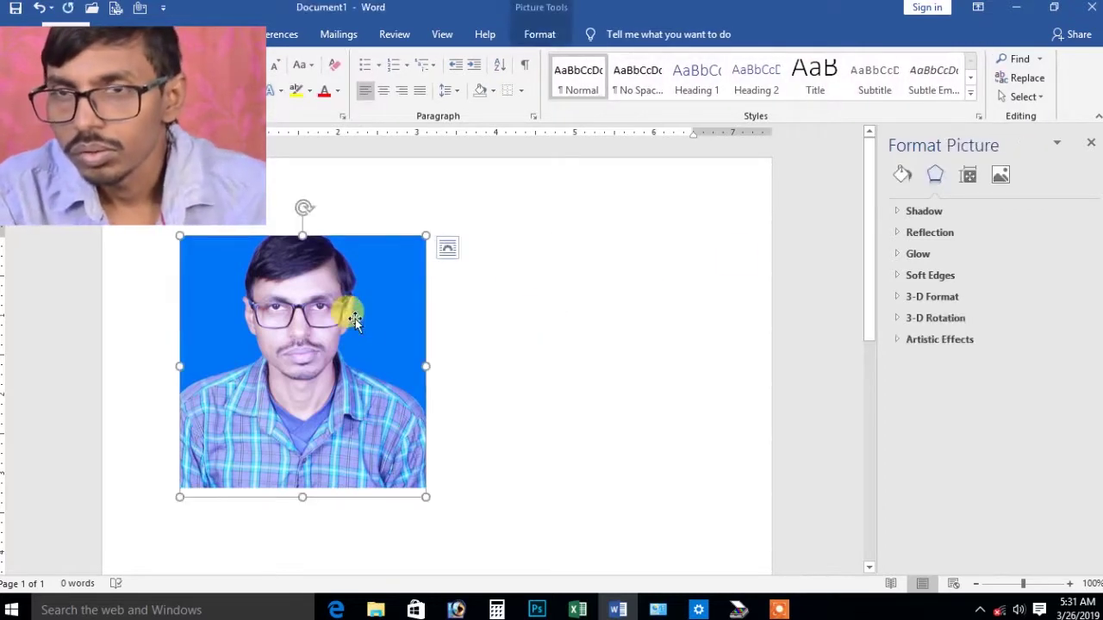
pyautogui.click(1001, 175)
pyautogui.moveTo(1092, 259)
pyautogui.mouseDown()
pyautogui.moveTo(1099, 353)
pyautogui.moveTo(1095, 216)
pyautogui.mouseUp()
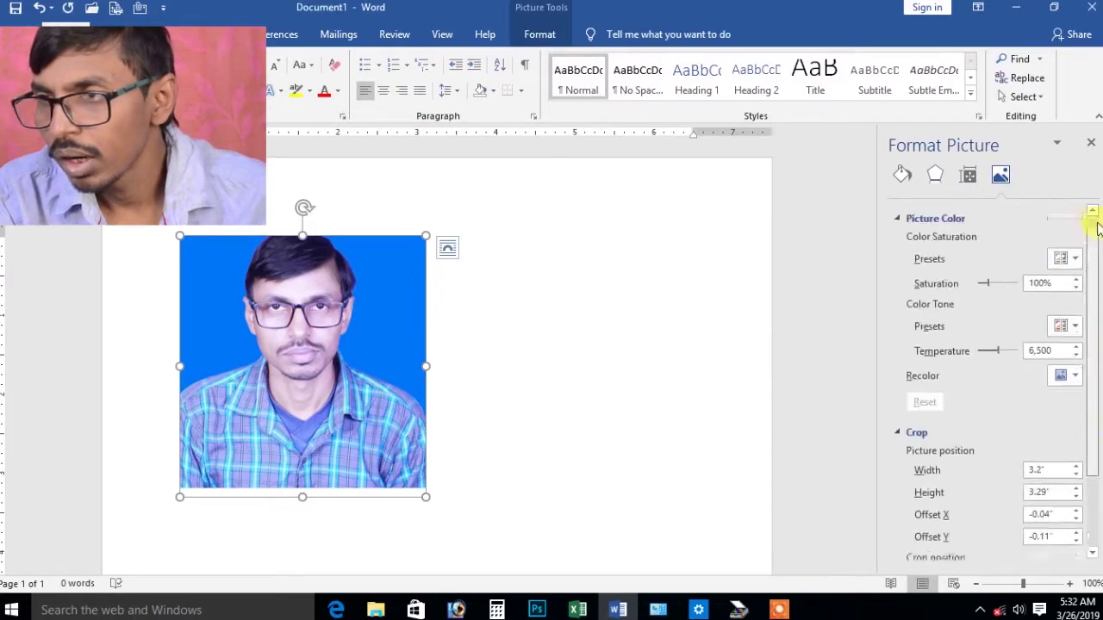
pyautogui.click(968, 177)
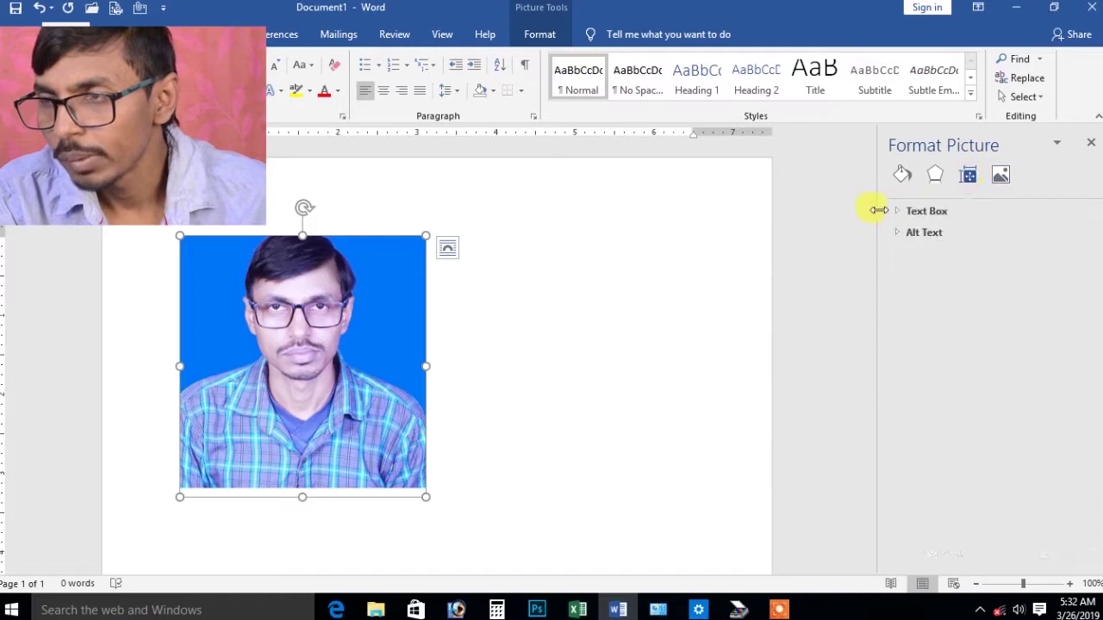
pyautogui.click(900, 212)
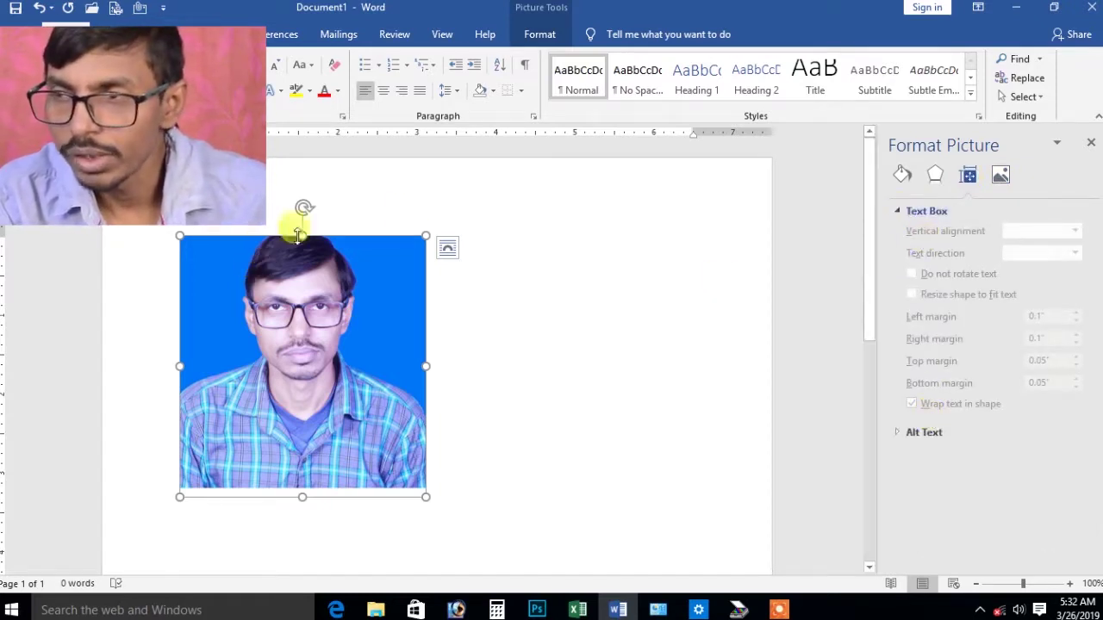
pyautogui.click(897, 433)
pyautogui.click(897, 433)
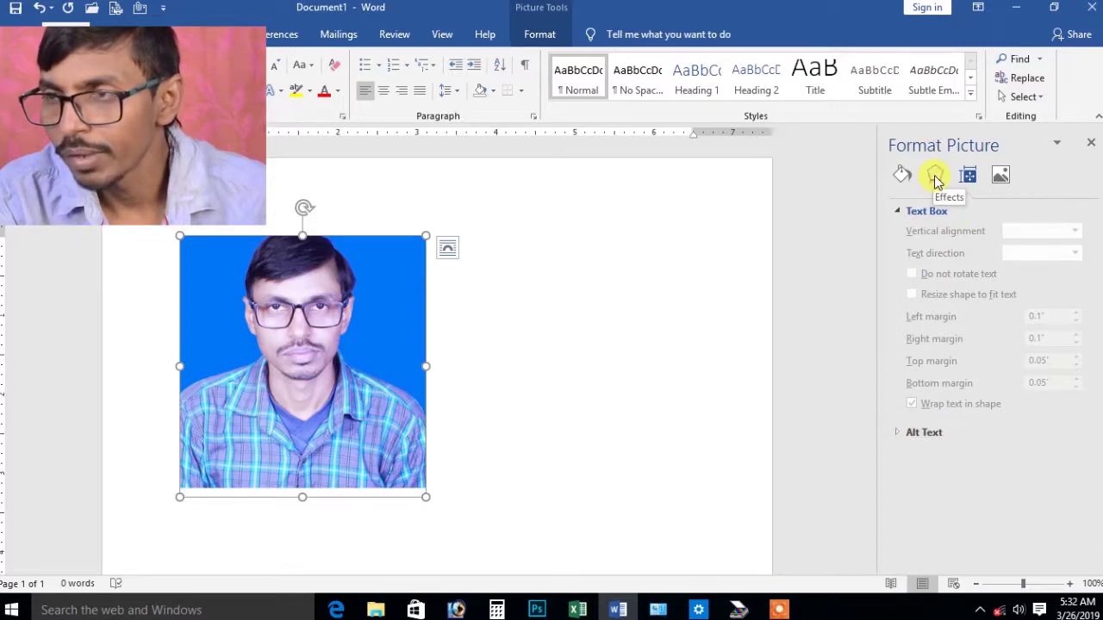
pyautogui.click(935, 176)
pyautogui.click(897, 211)
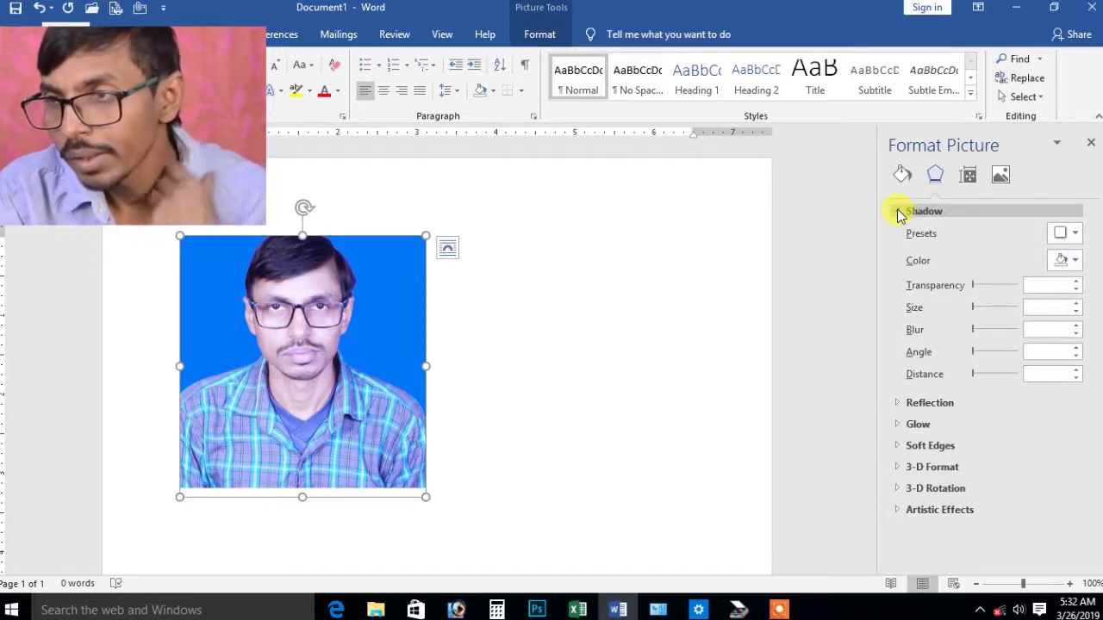
# Apply the Inside: Top inner shadow to the photo and colour it red.
pyautogui.click(1075, 240)
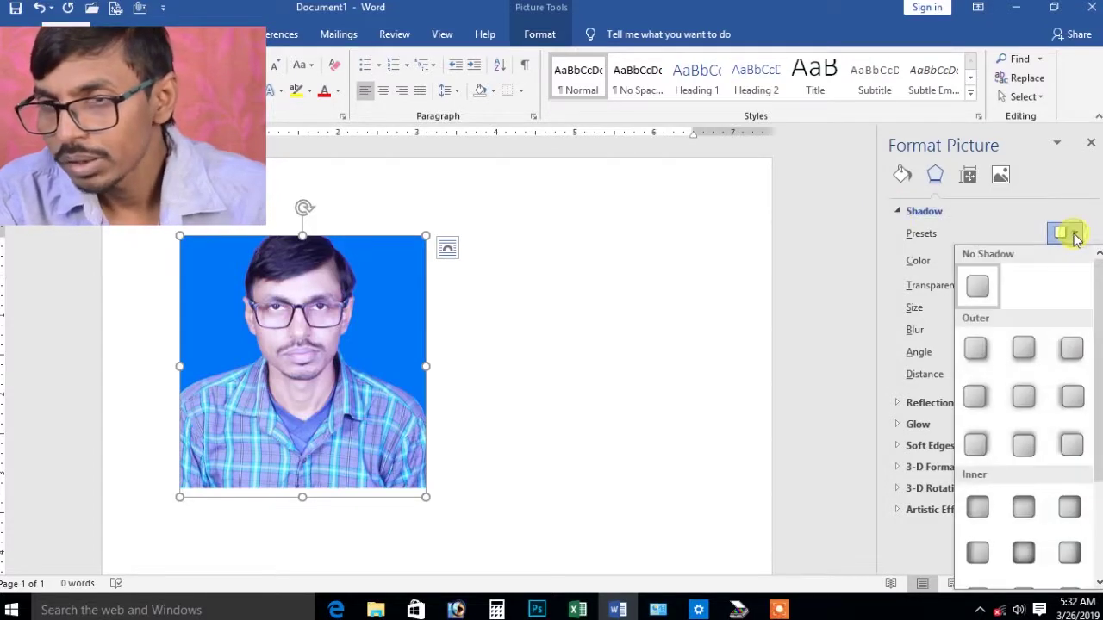
pyautogui.click(1025, 507)
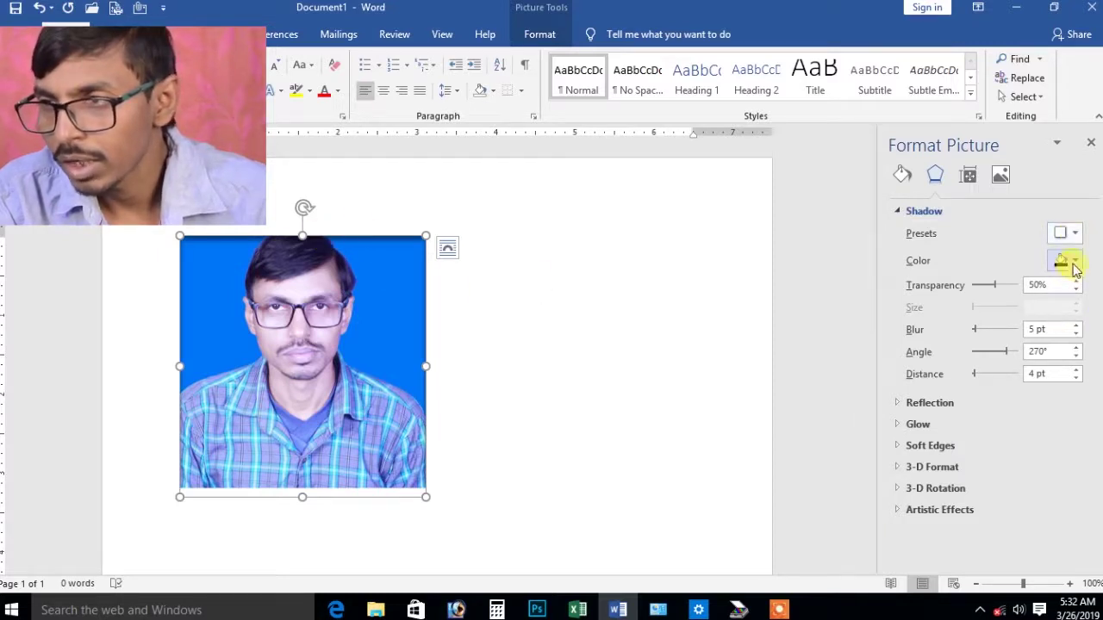
pyautogui.click(1077, 261)
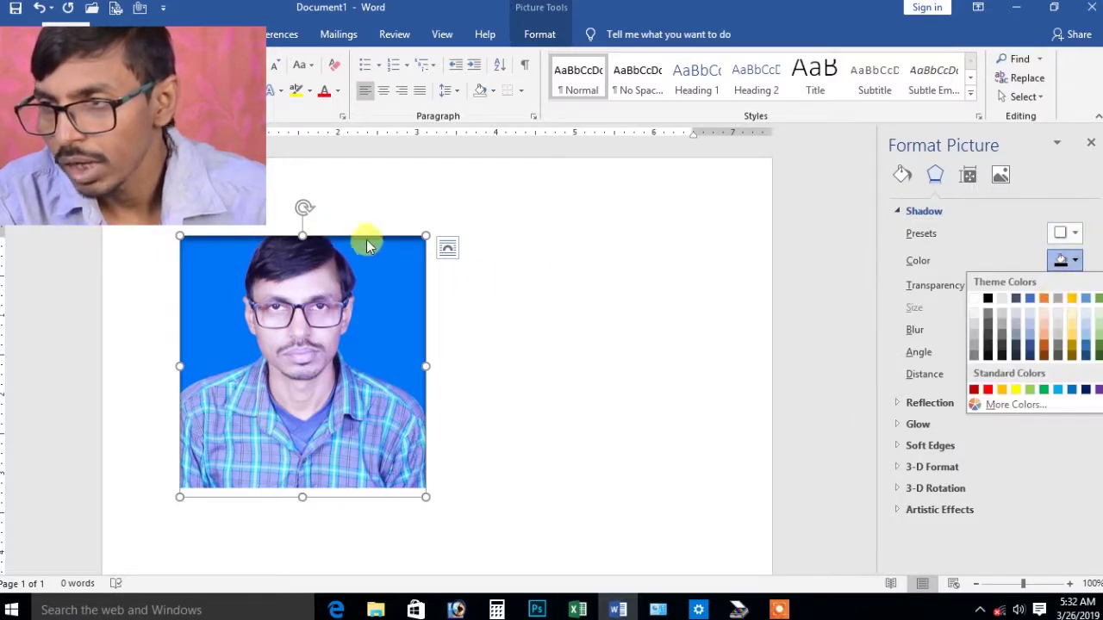
pyautogui.click(988, 391)
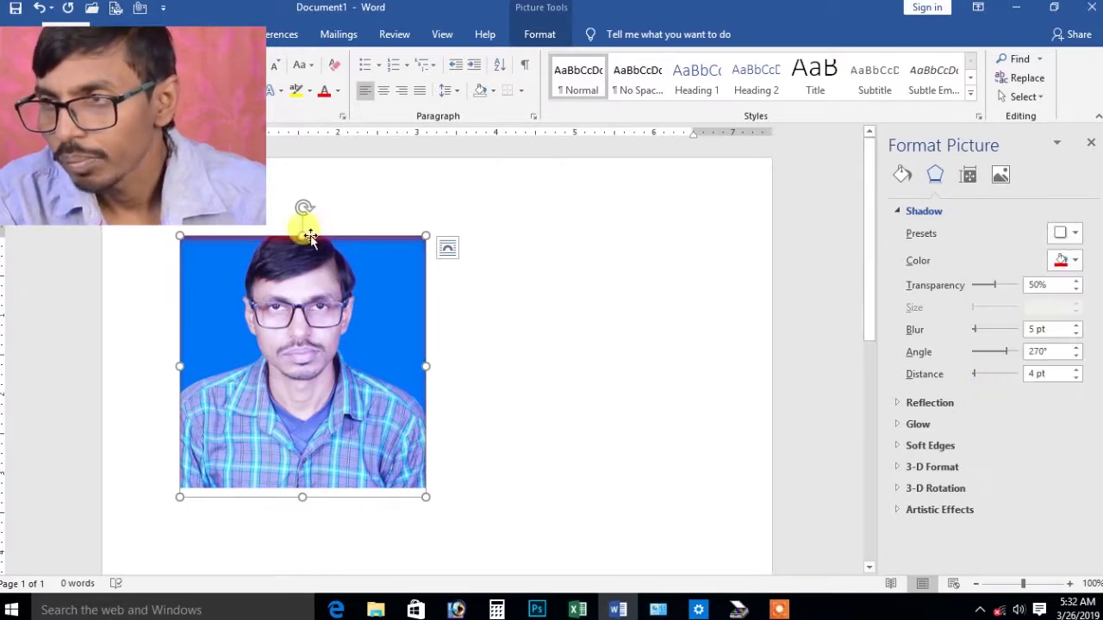
# Switch to an outer shadow preset and set its colour to red again.
pyautogui.click(1077, 234)
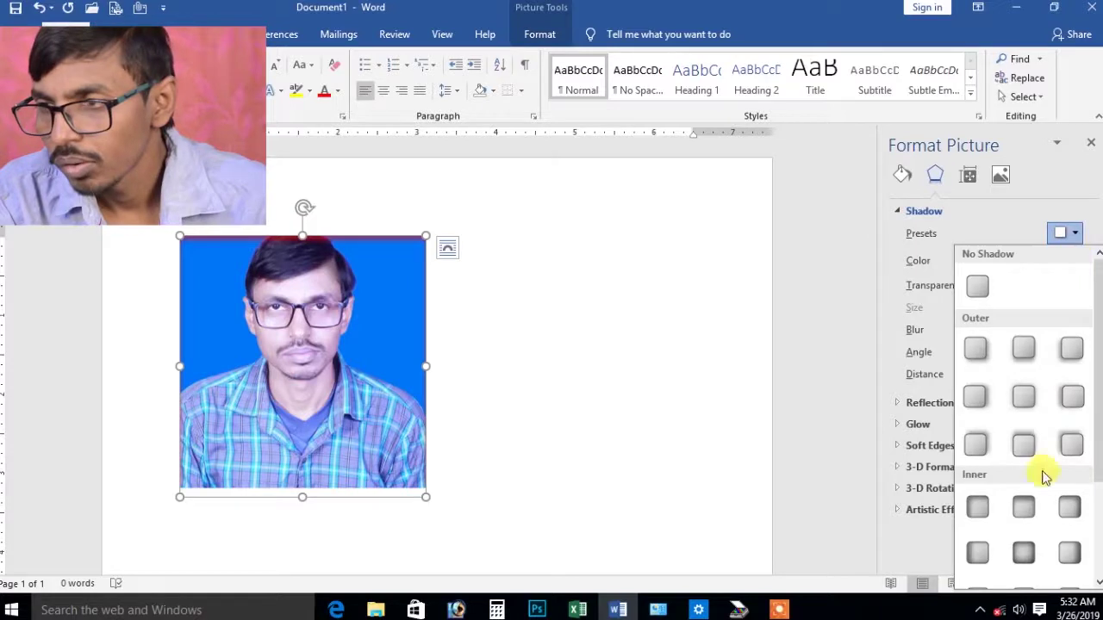
pyautogui.click(1073, 446)
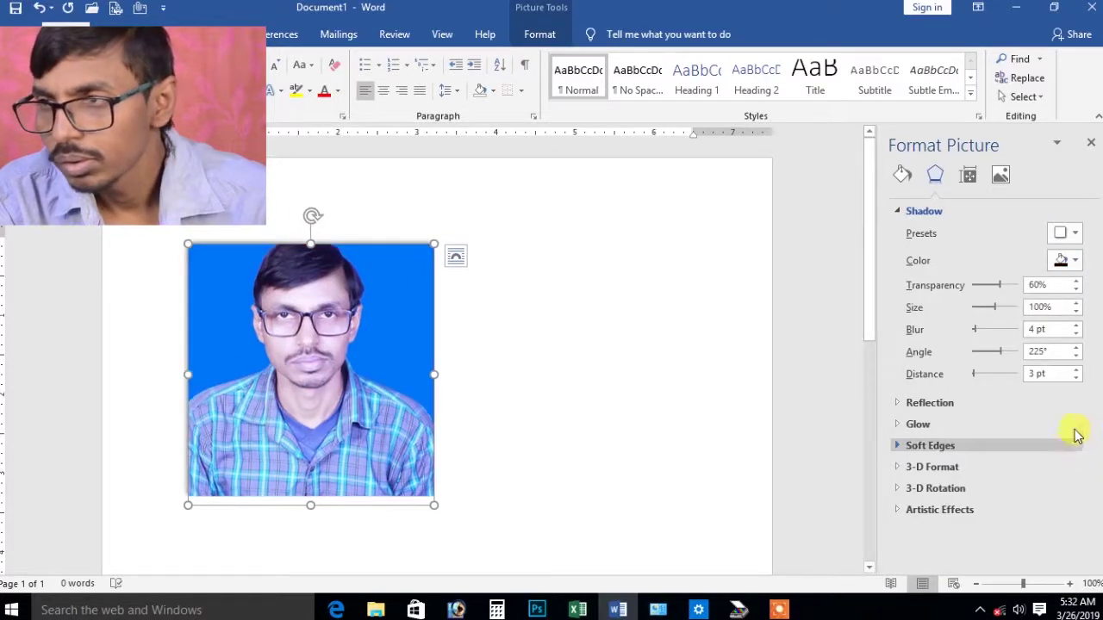
pyautogui.click(1067, 233)
pyautogui.click(985, 450)
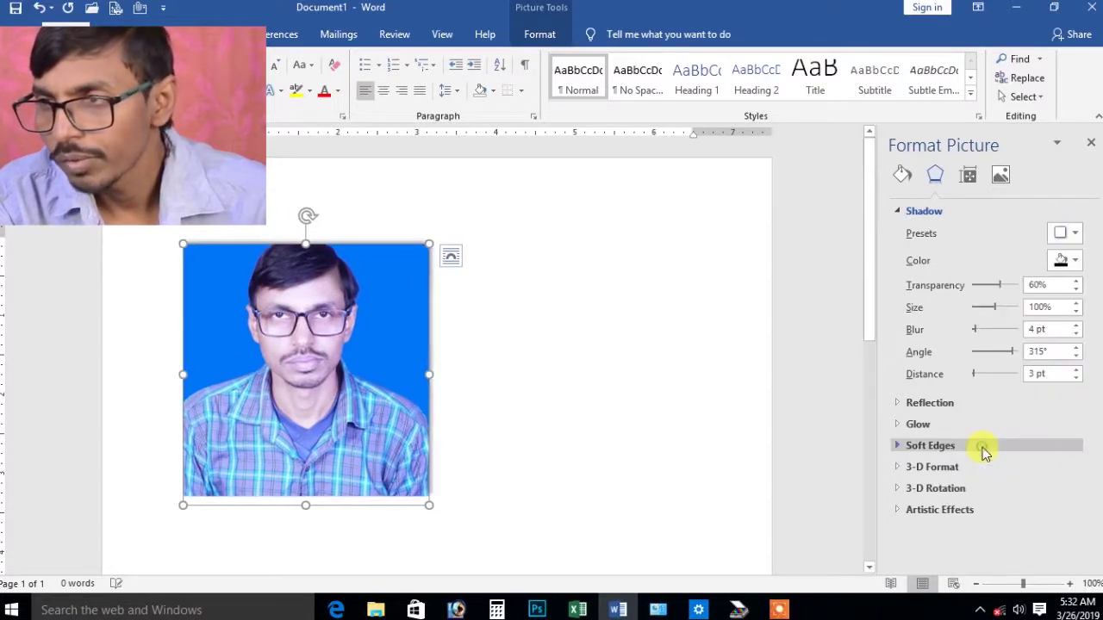
pyautogui.click(1074, 267)
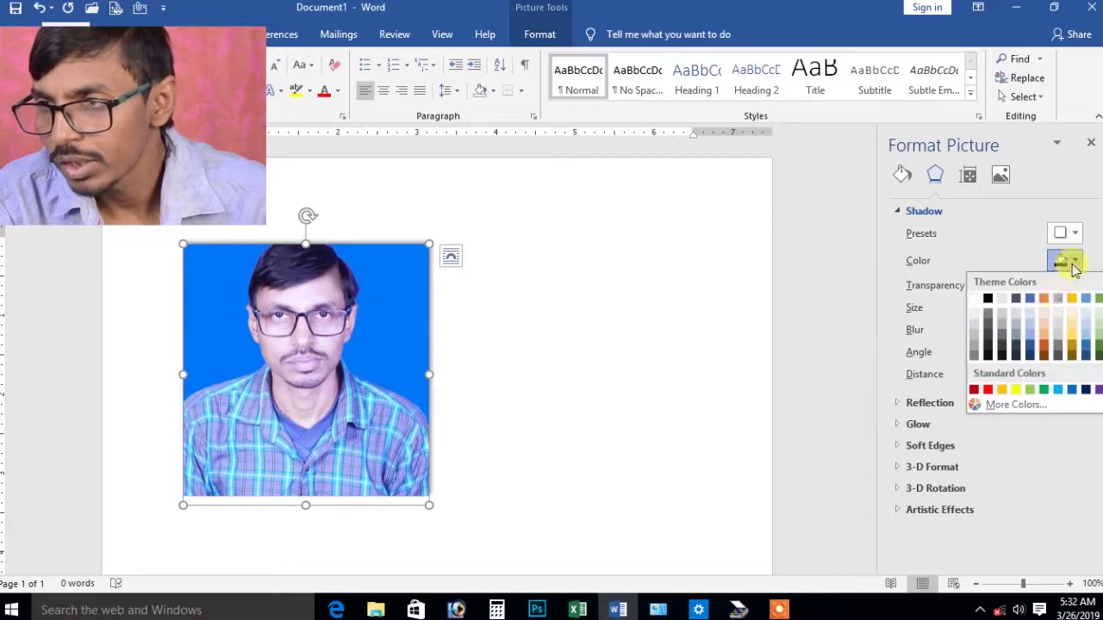
pyautogui.click(987, 388)
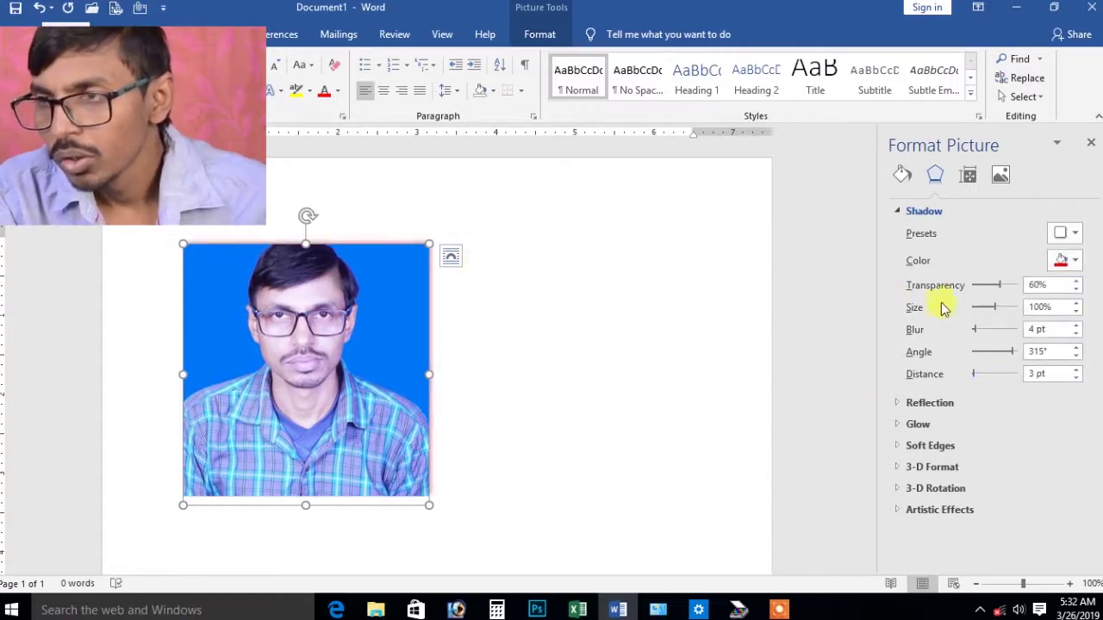
# Adjust the red shadow to 47% transparency, 115% size and a 286° angle.
pyautogui.moveTo(999, 288); pyautogui.dragTo(1013, 289)
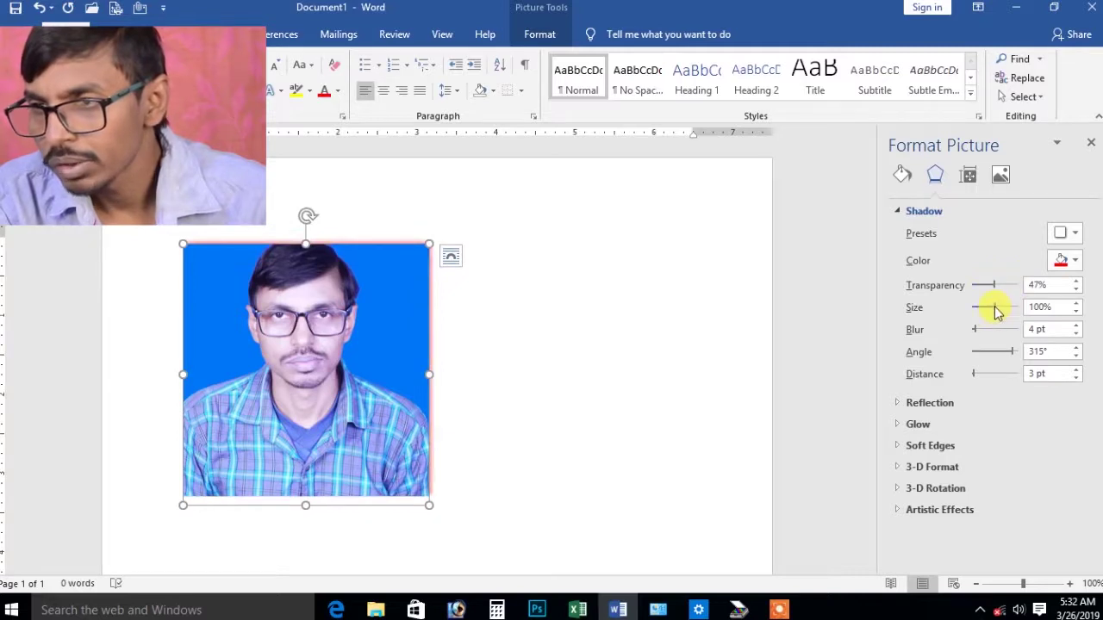
pyautogui.moveTo(1011, 311); pyautogui.dragTo(983, 330)
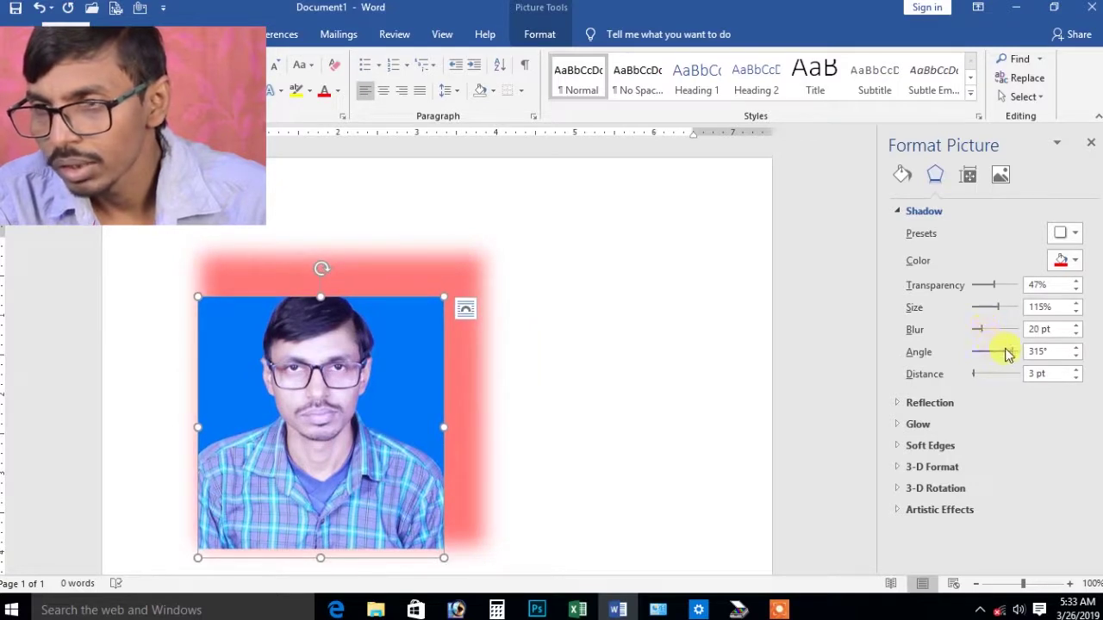
pyautogui.moveTo(1013, 355); pyautogui.dragTo(976, 378)
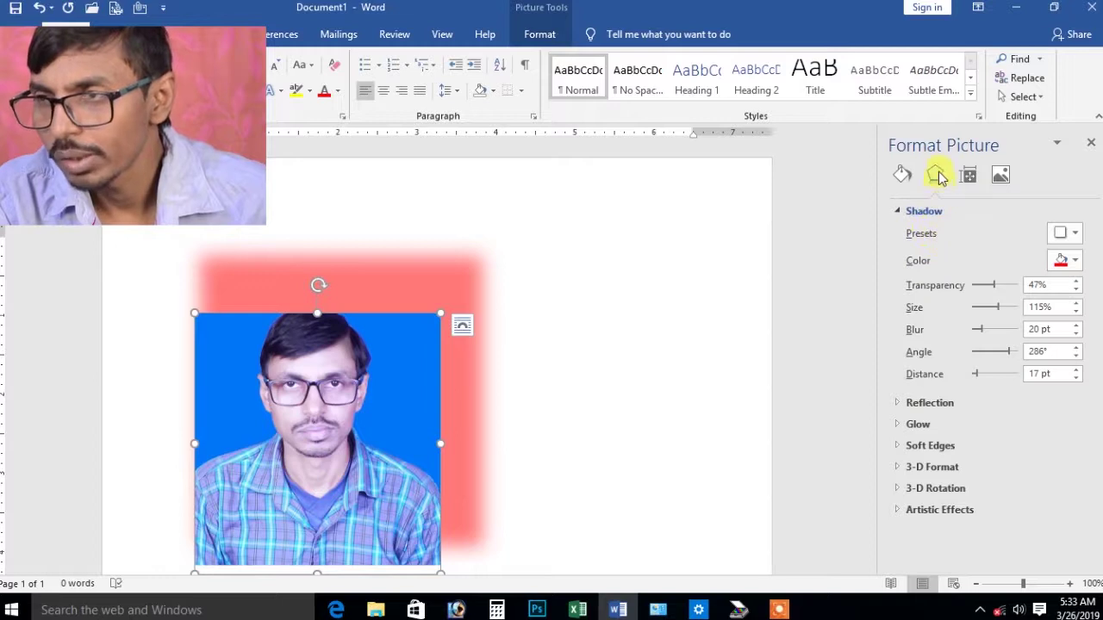
# Try several outer and inner shadow presets, making the shadow green and more transparent.
pyautogui.click(1067, 233)
pyautogui.click(1025, 360)
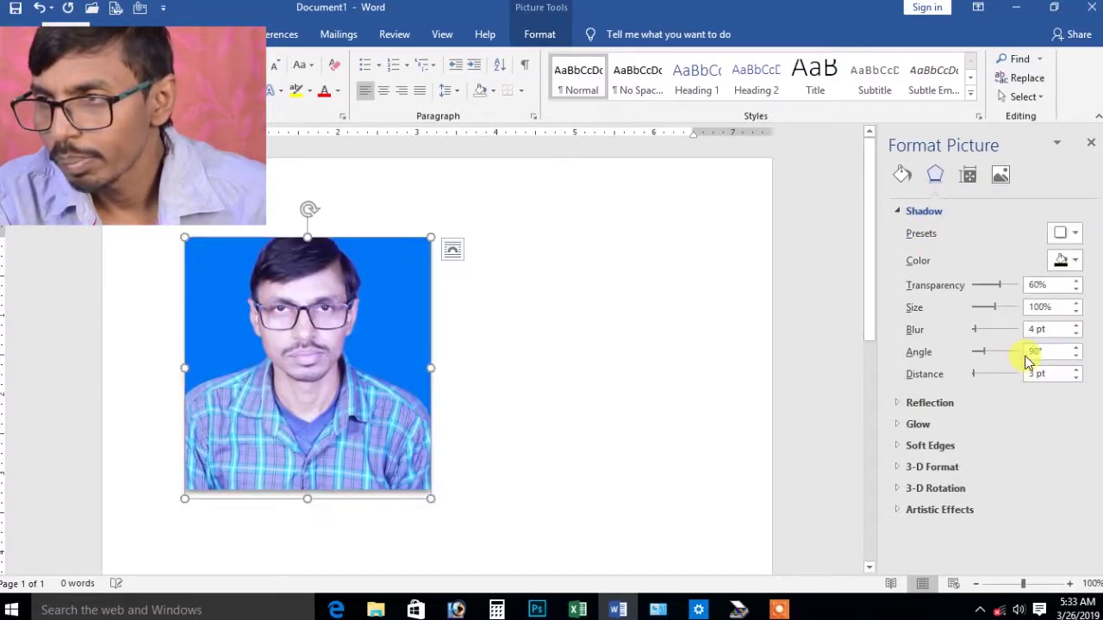
pyautogui.click(1069, 233)
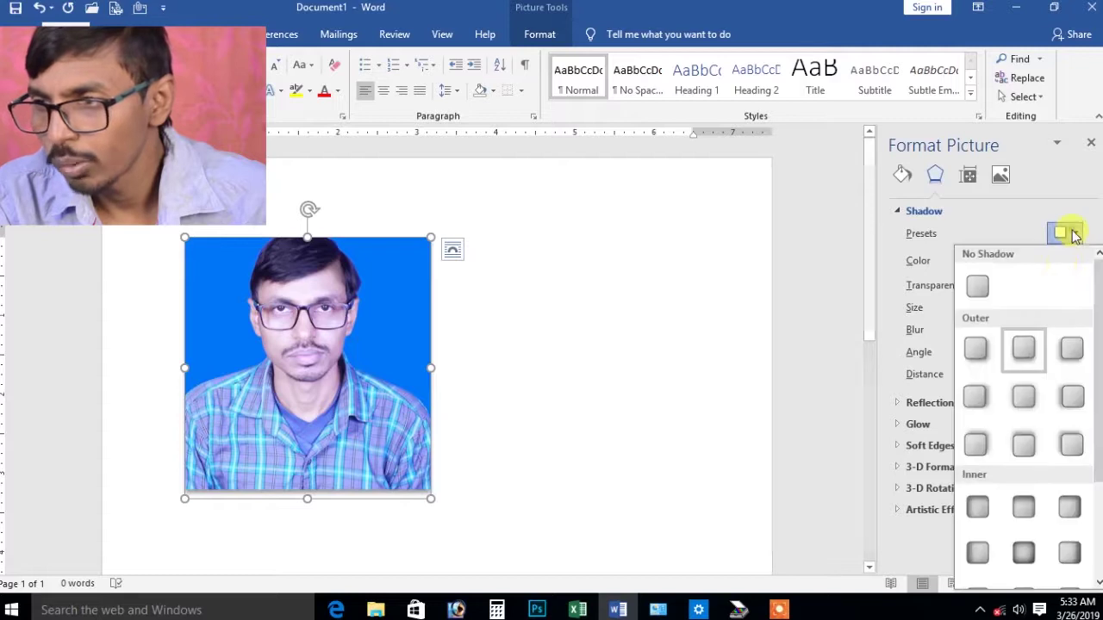
pyautogui.click(1072, 397)
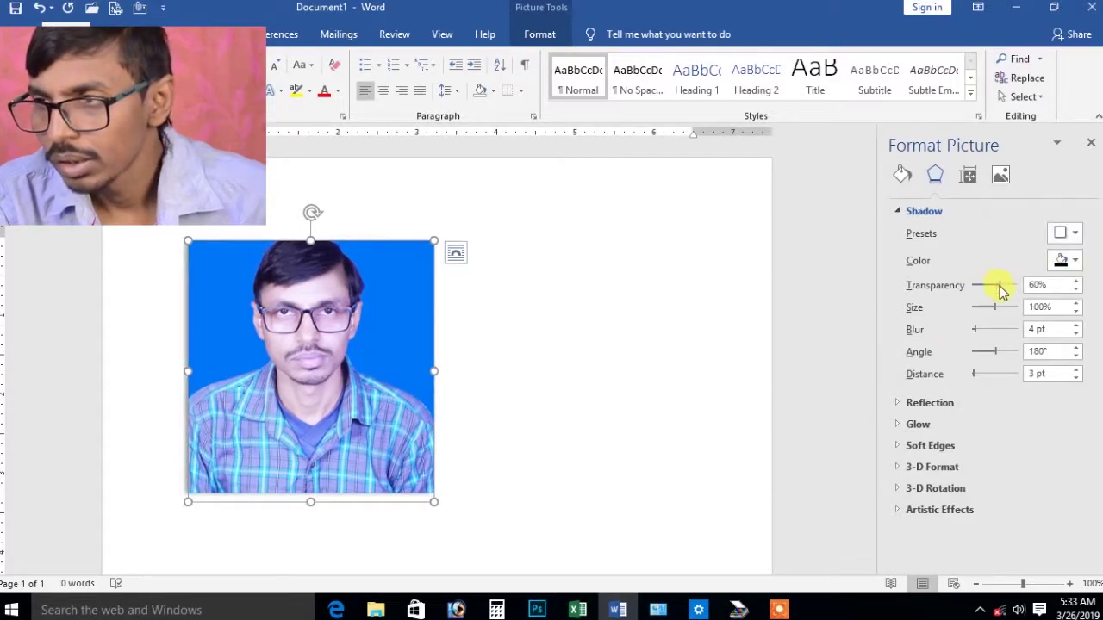
pyautogui.click(1068, 239)
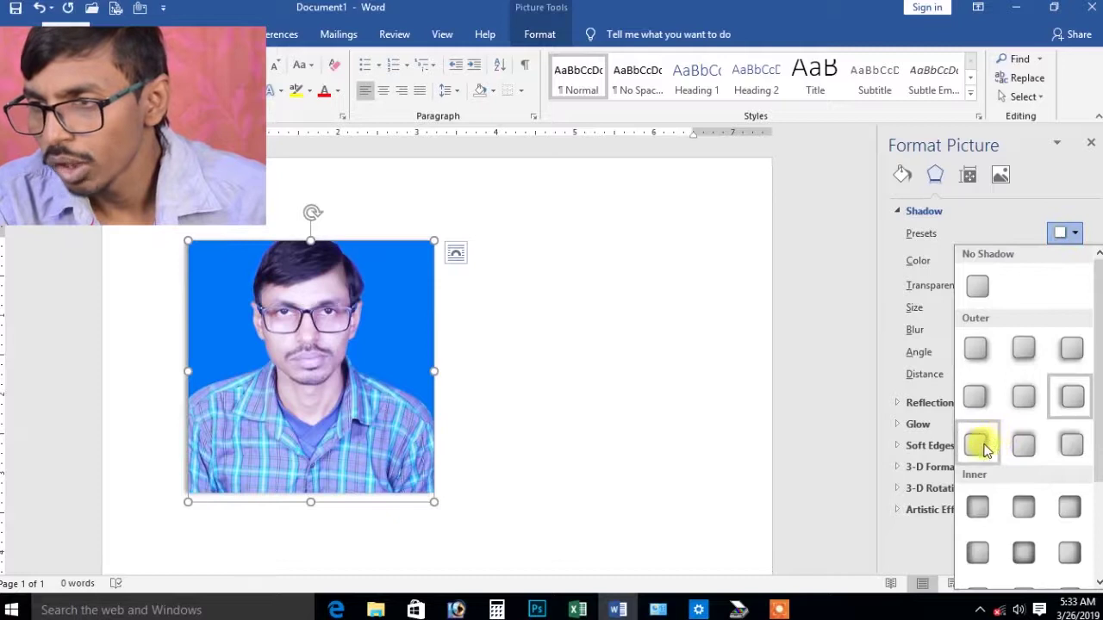
pyautogui.click(977, 506)
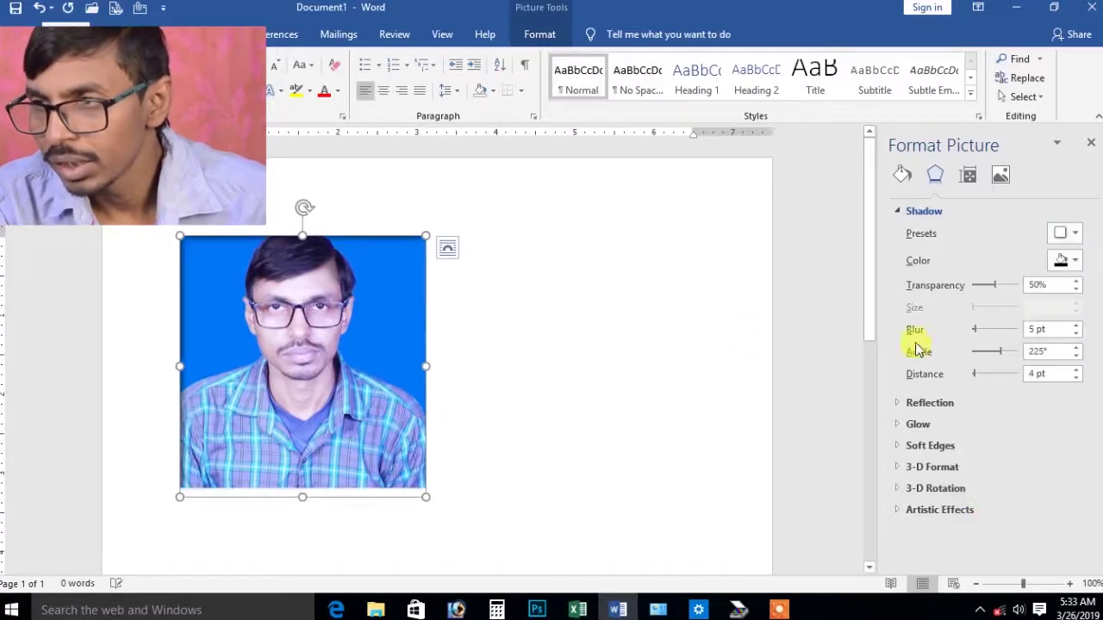
pyautogui.click(1006, 288)
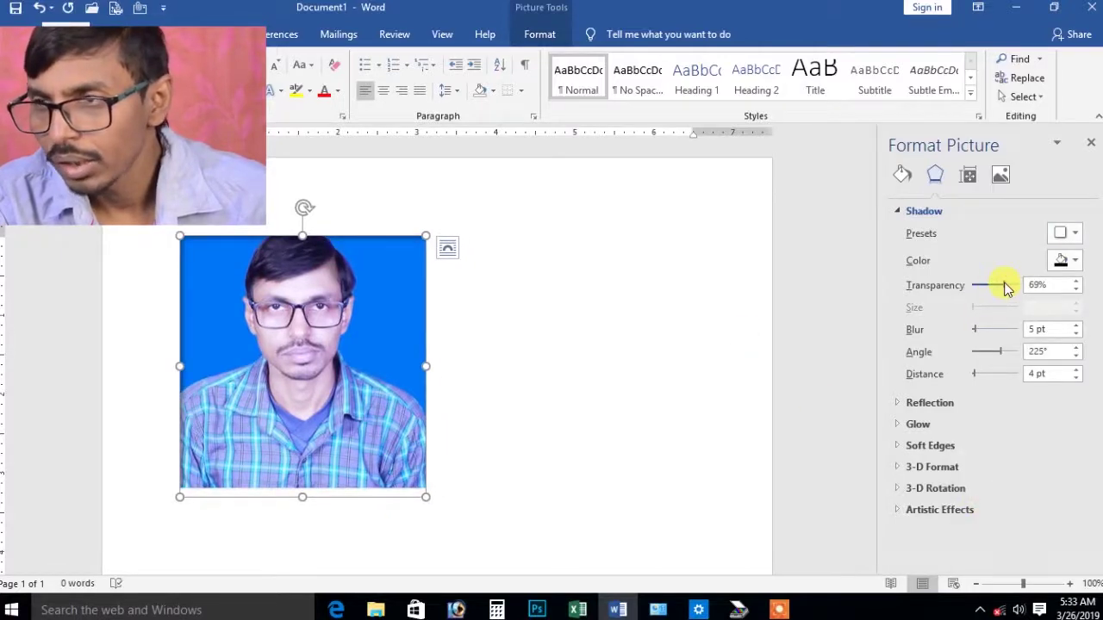
pyautogui.click(1068, 261)
pyautogui.click(1029, 390)
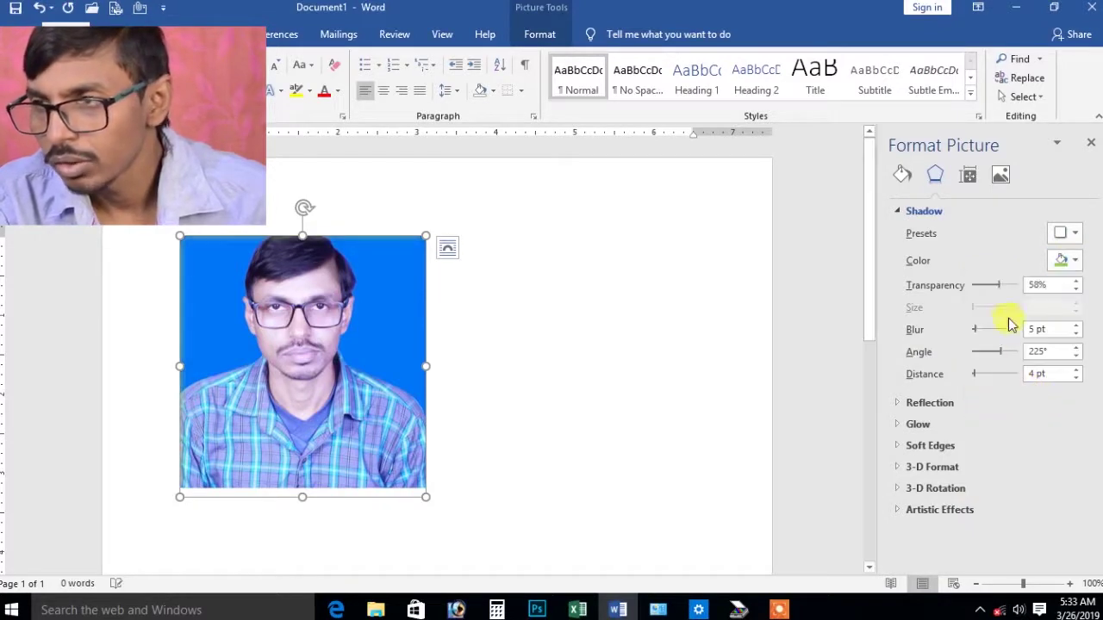
pyautogui.moveTo(1002, 290); pyautogui.dragTo(1019, 290)
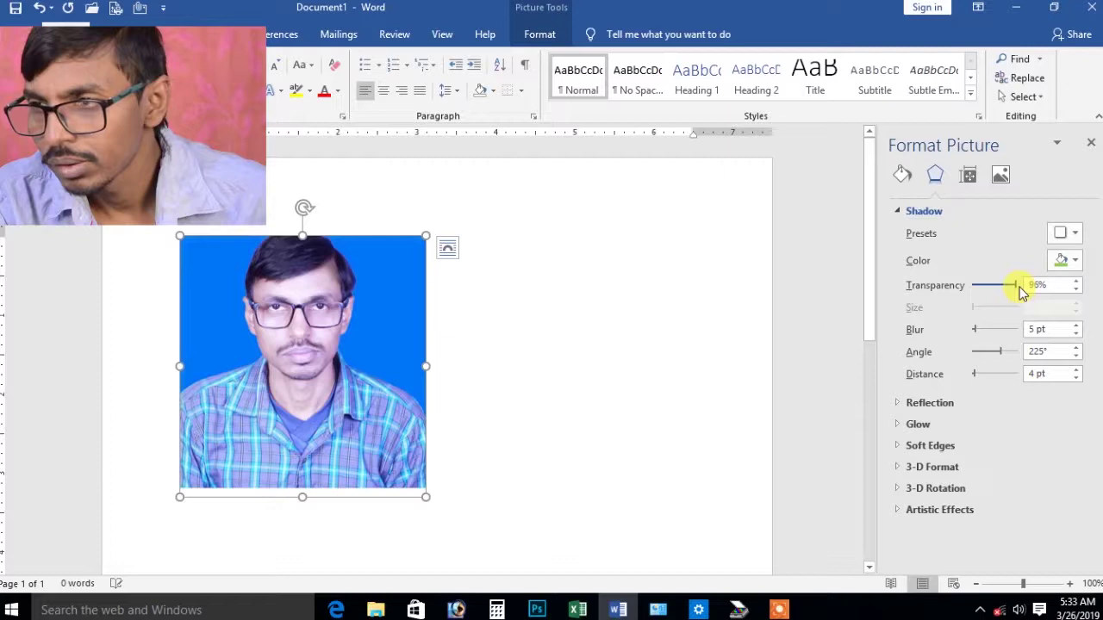
# Apply the Offset: Left shadow at 107% size, light green, with 0 pt blur.
pyautogui.click(1071, 233)
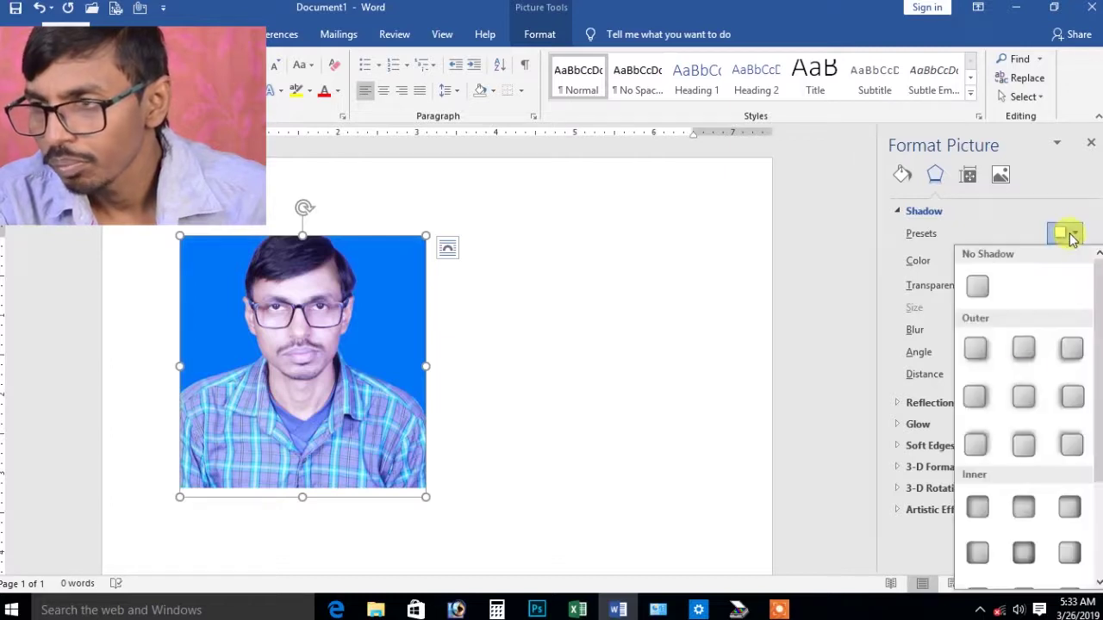
pyautogui.click(1067, 399)
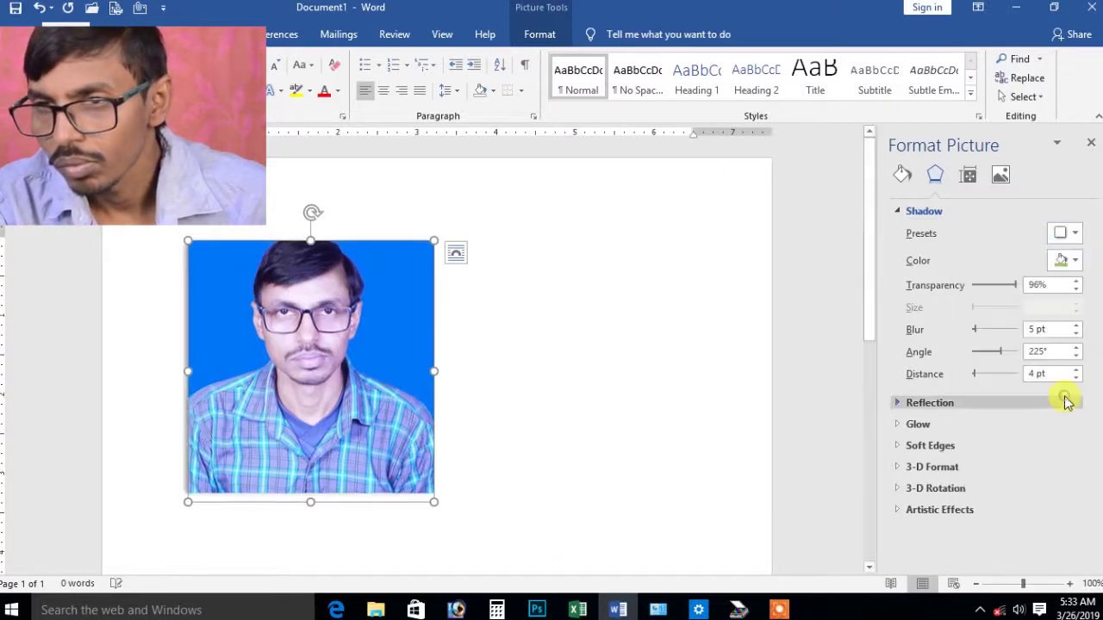
pyautogui.moveTo(1013, 312); pyautogui.dragTo(1000, 314)
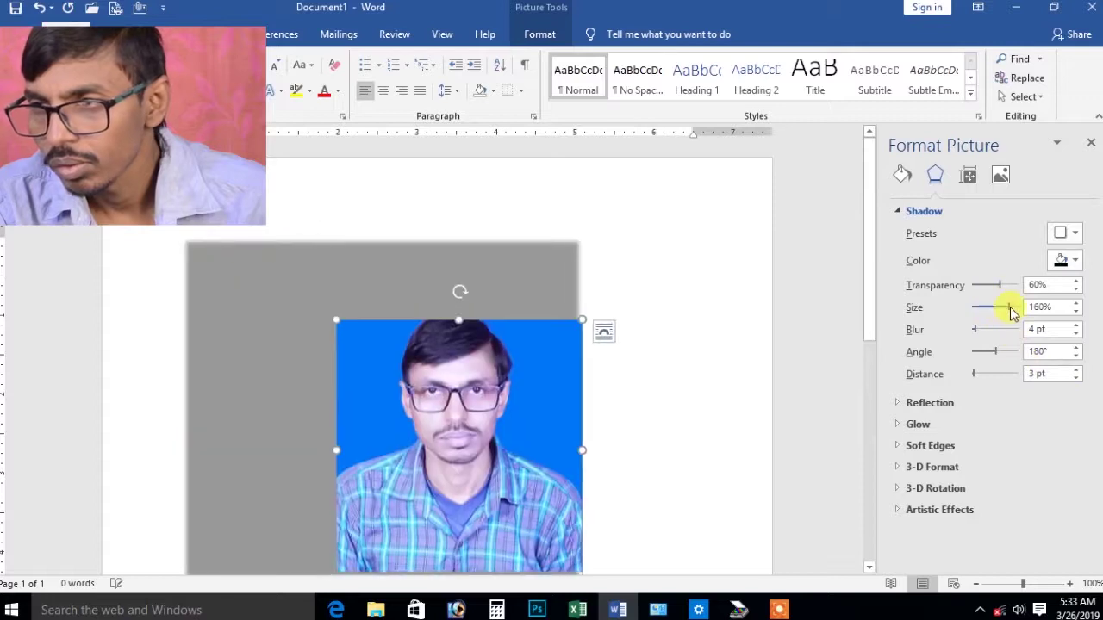
pyautogui.click(1072, 266)
pyautogui.click(1030, 389)
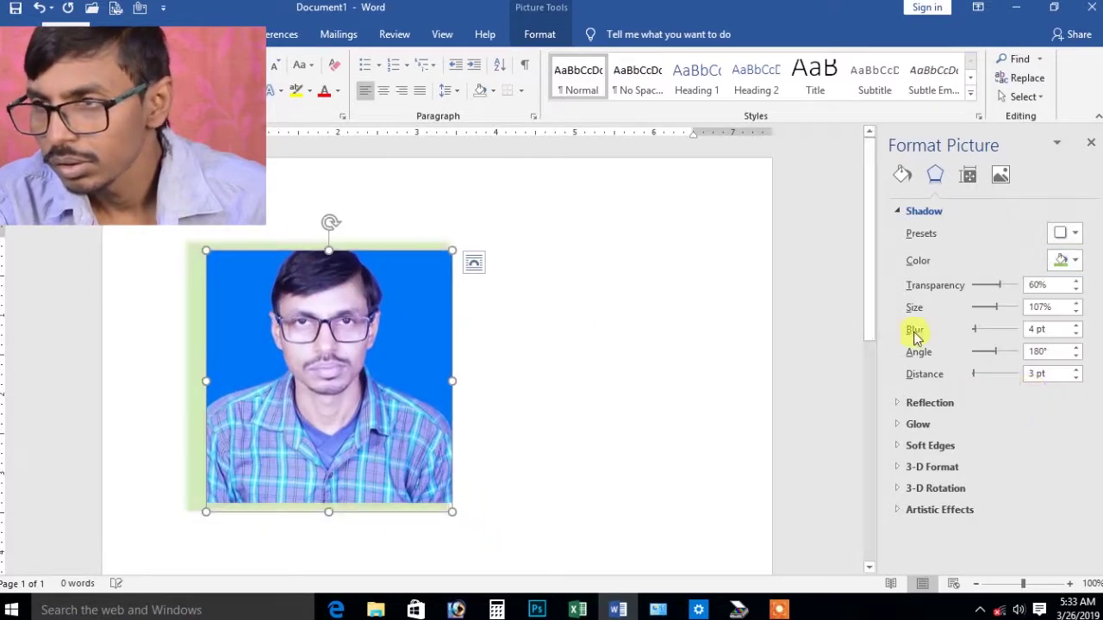
pyautogui.moveTo(974, 335); pyautogui.dragTo(972, 334)
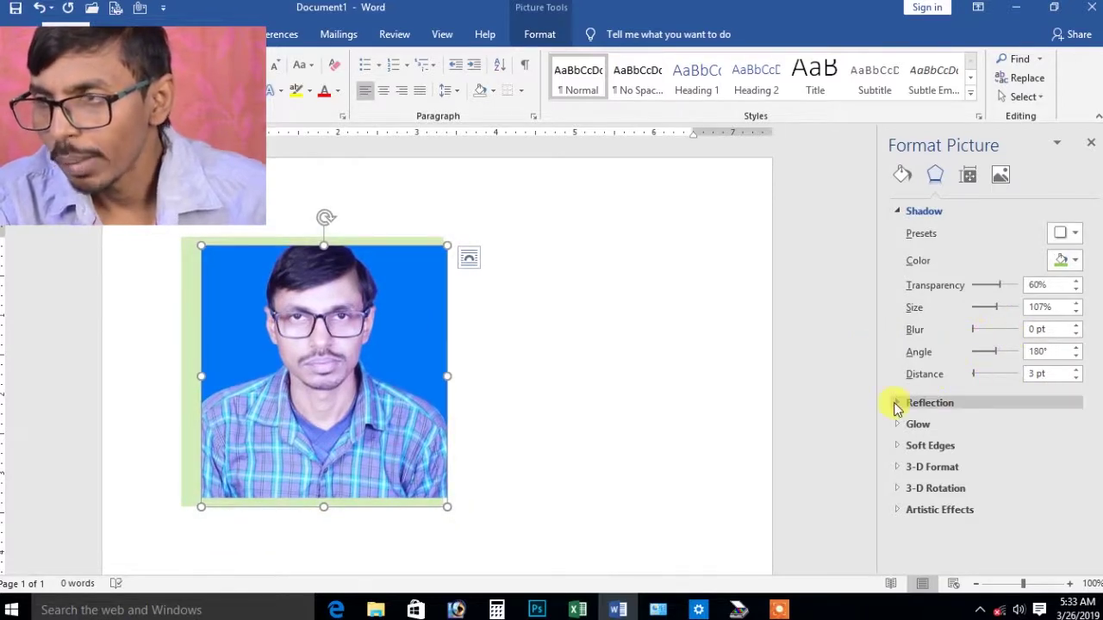
# Expand the Reflection settings and remove the green shadow from the photo.
pyautogui.click(897, 404)
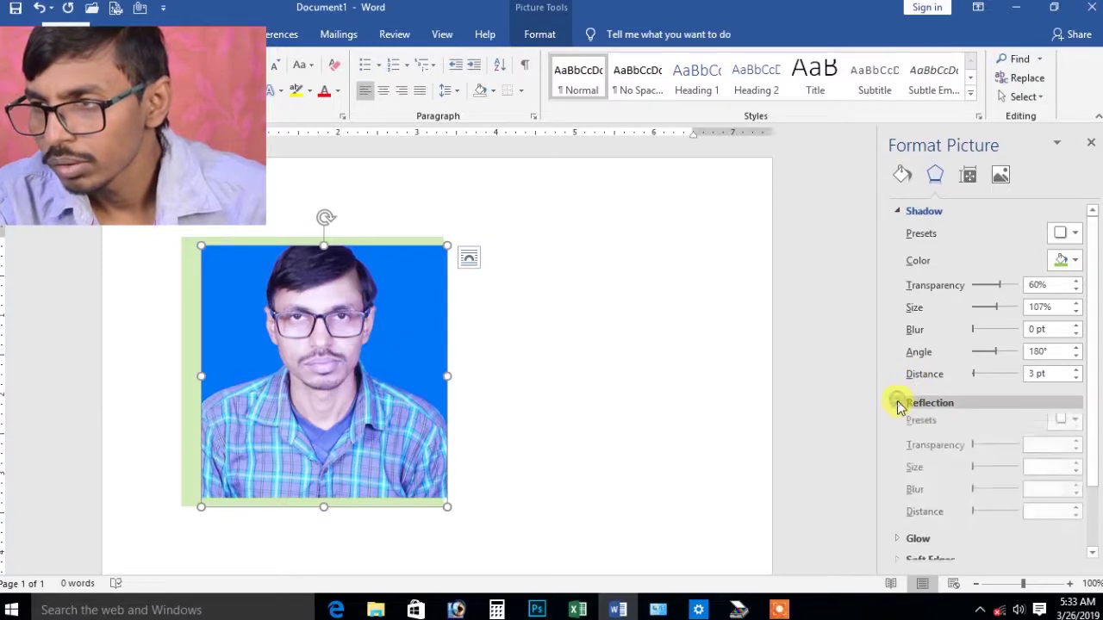
pyautogui.scroll(-2, 1091, 351)
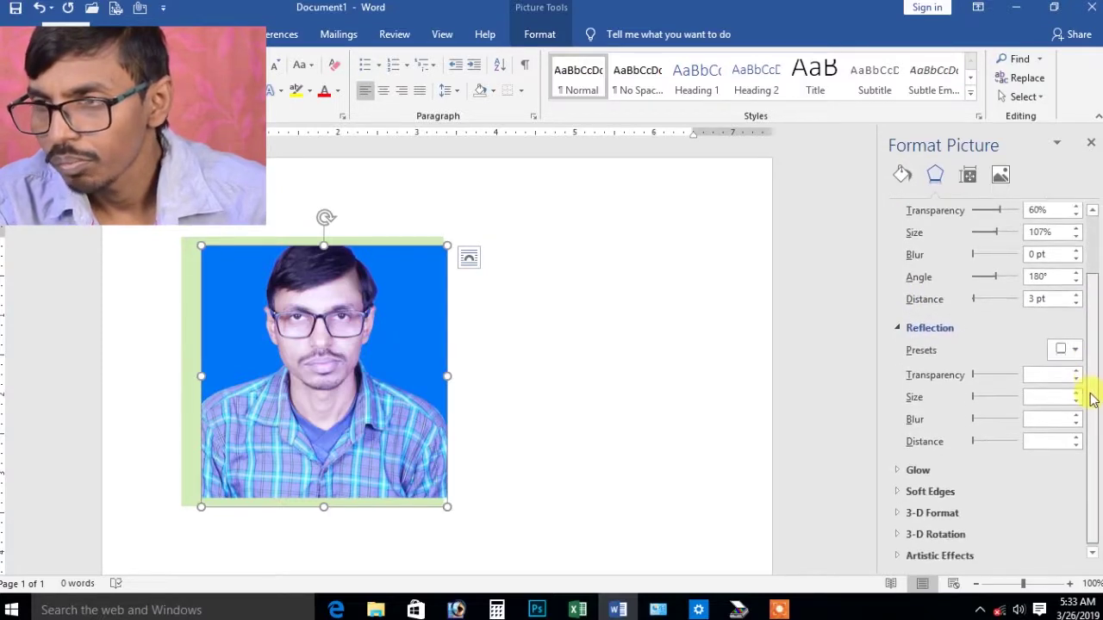
pyautogui.moveTo(1091, 398); pyautogui.dragTo(1091, 402)
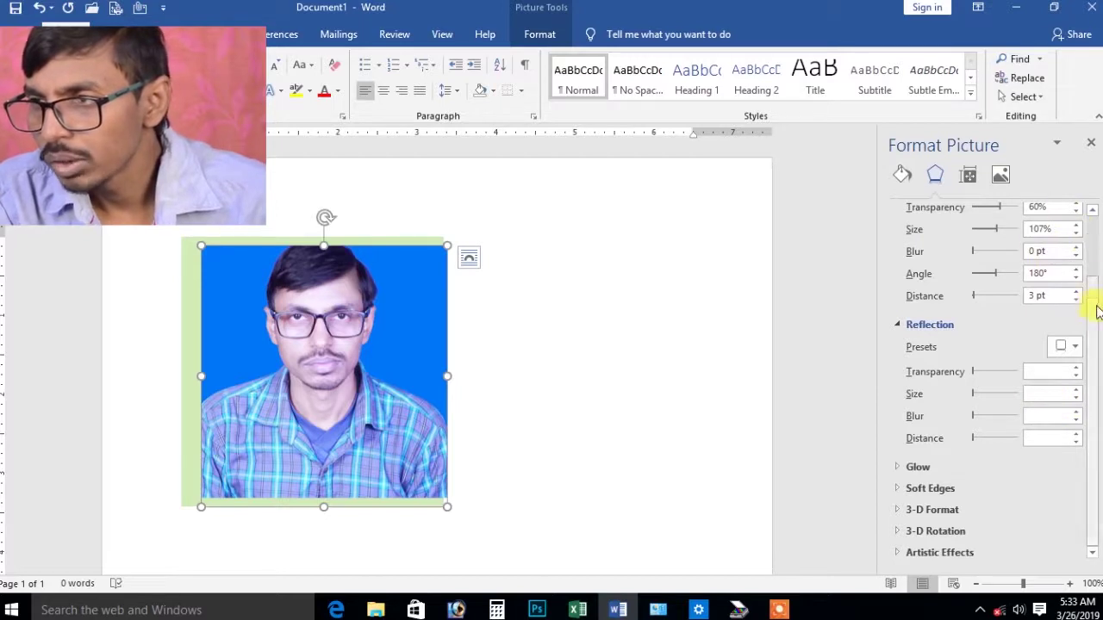
pyautogui.scroll(1, 1093, 284)
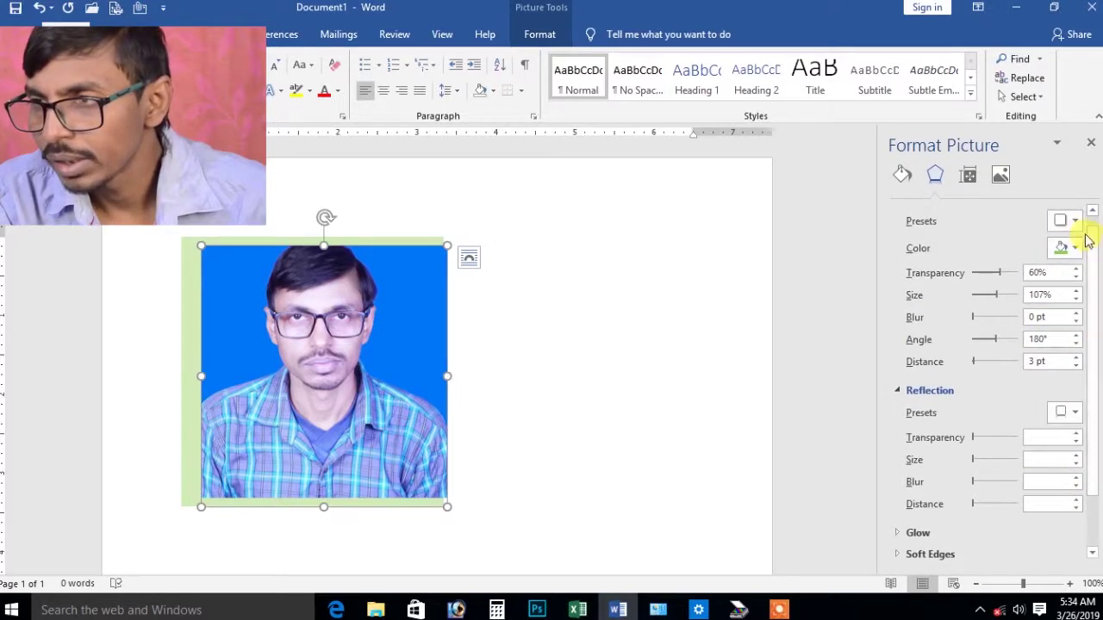
pyautogui.click(1075, 221)
pyautogui.click(984, 272)
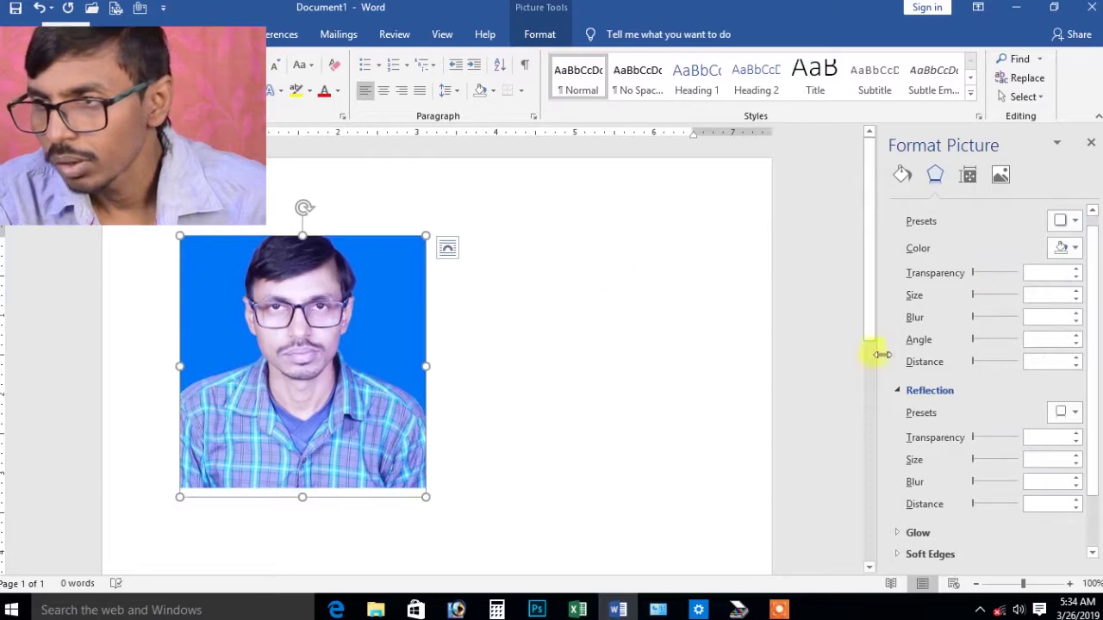
# Try a Half Reflection with higher transparency and smaller size, then choose No Reflection.
pyautogui.scroll(-1, 1092, 379)
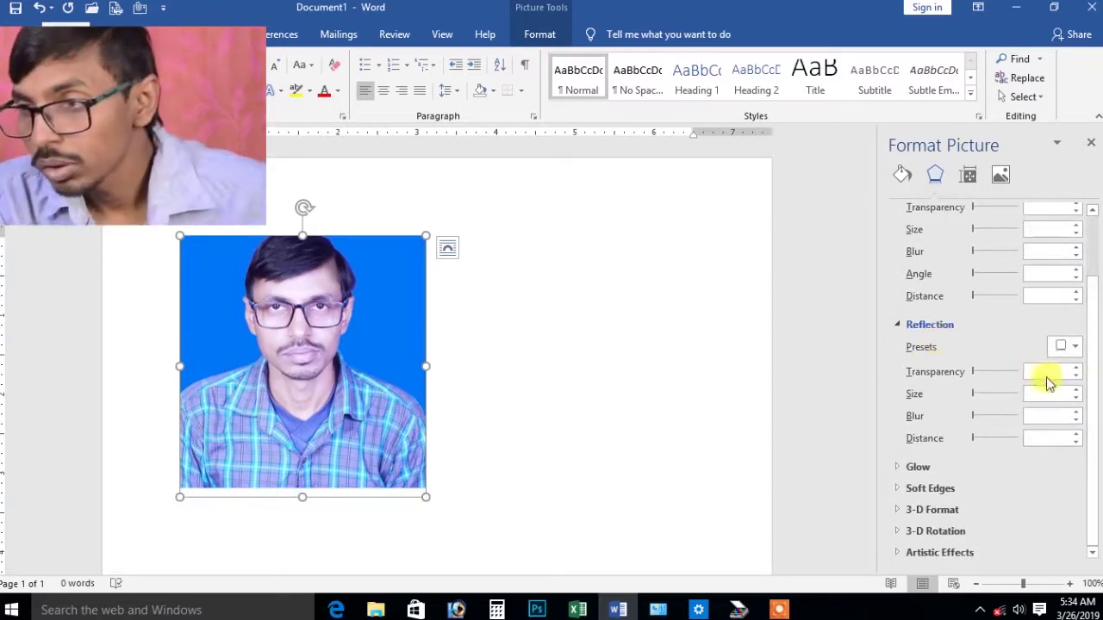
pyautogui.click(1074, 346)
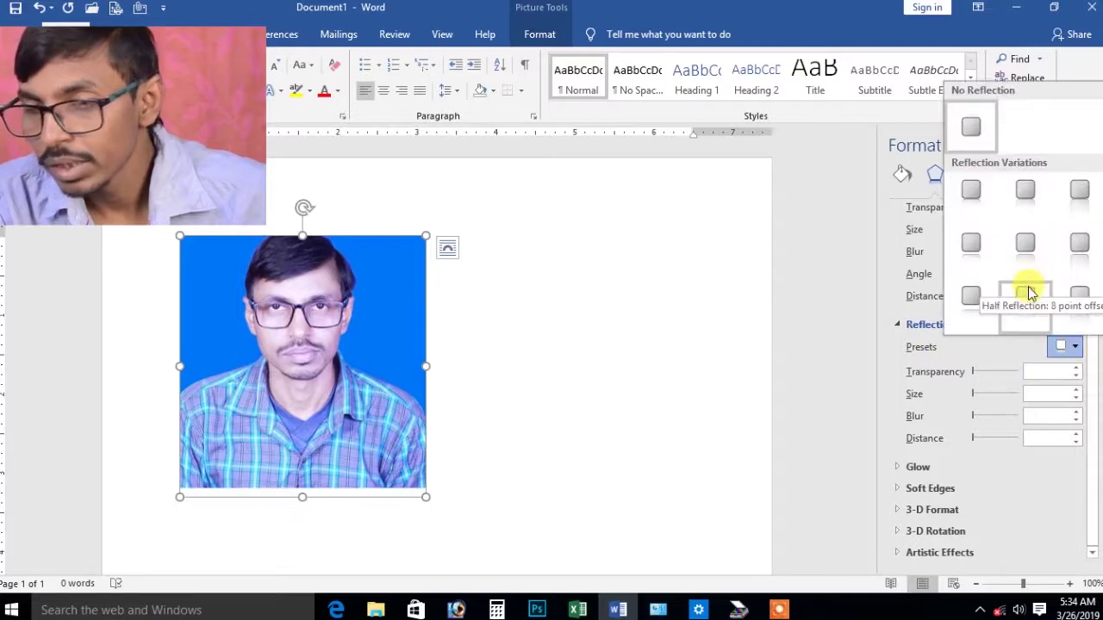
pyautogui.click(1025, 244)
pyautogui.scroll(-1, 544, 466)
pyautogui.scroll(-1, 517, 457)
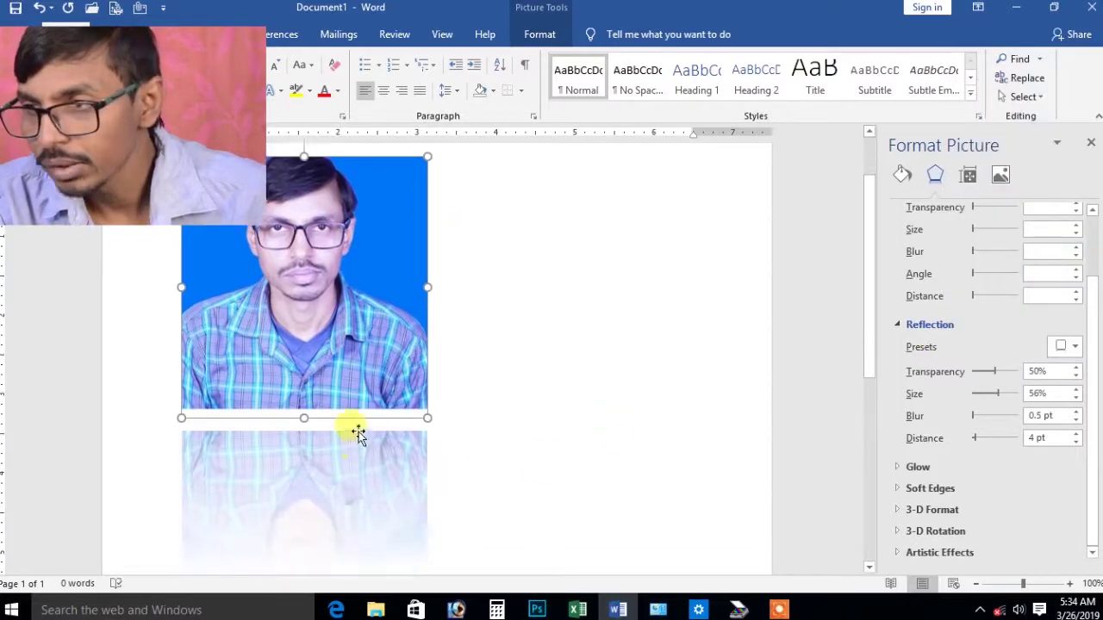
pyautogui.scroll(-1, 388, 353)
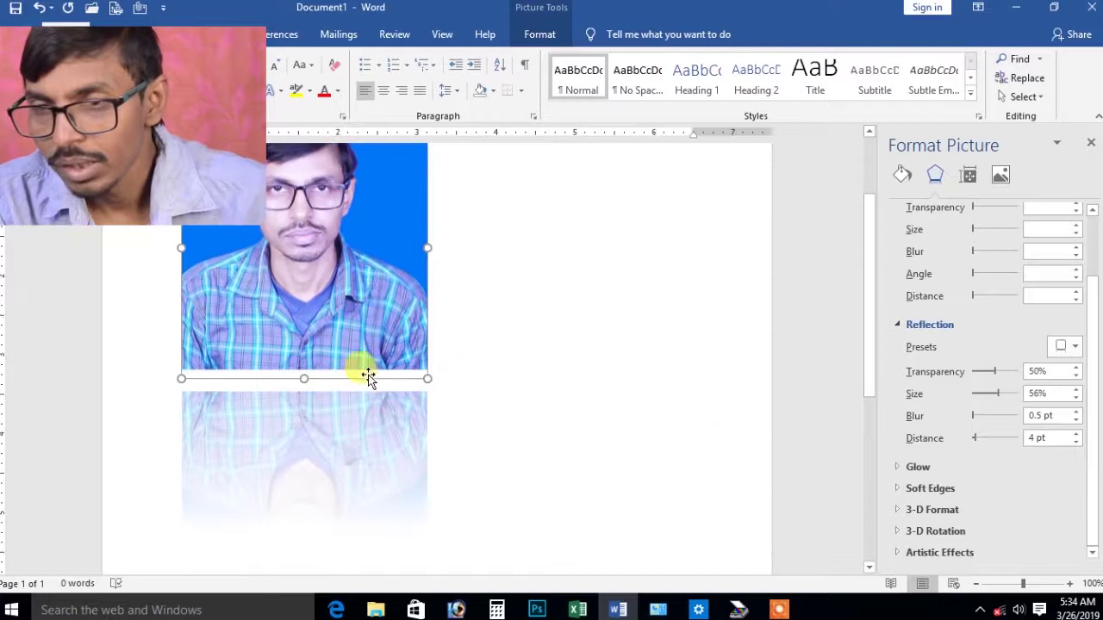
pyautogui.moveTo(1002, 375)
pyautogui.mouseDown()
pyautogui.moveTo(983, 375)
pyautogui.moveTo(1012, 375)
pyautogui.moveTo(989, 376)
pyautogui.mouseUp()
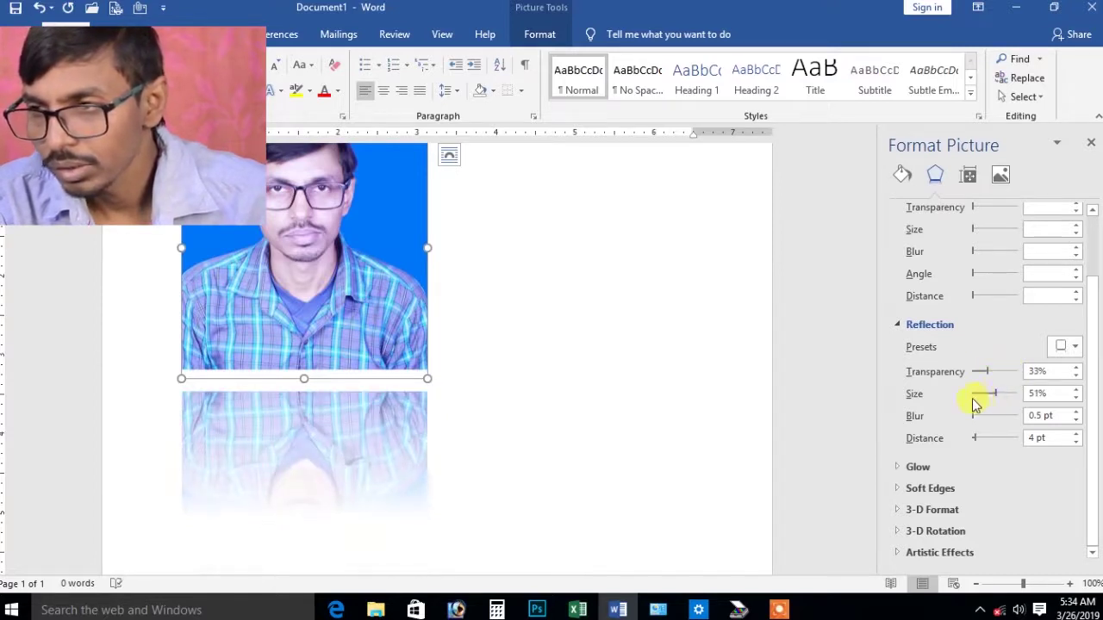
pyautogui.moveTo(985, 399)
pyautogui.mouseDown()
pyautogui.moveTo(1015, 402)
pyautogui.moveTo(975, 417)
pyautogui.moveTo(997, 441)
pyautogui.moveTo(980, 448)
pyautogui.mouseUp()
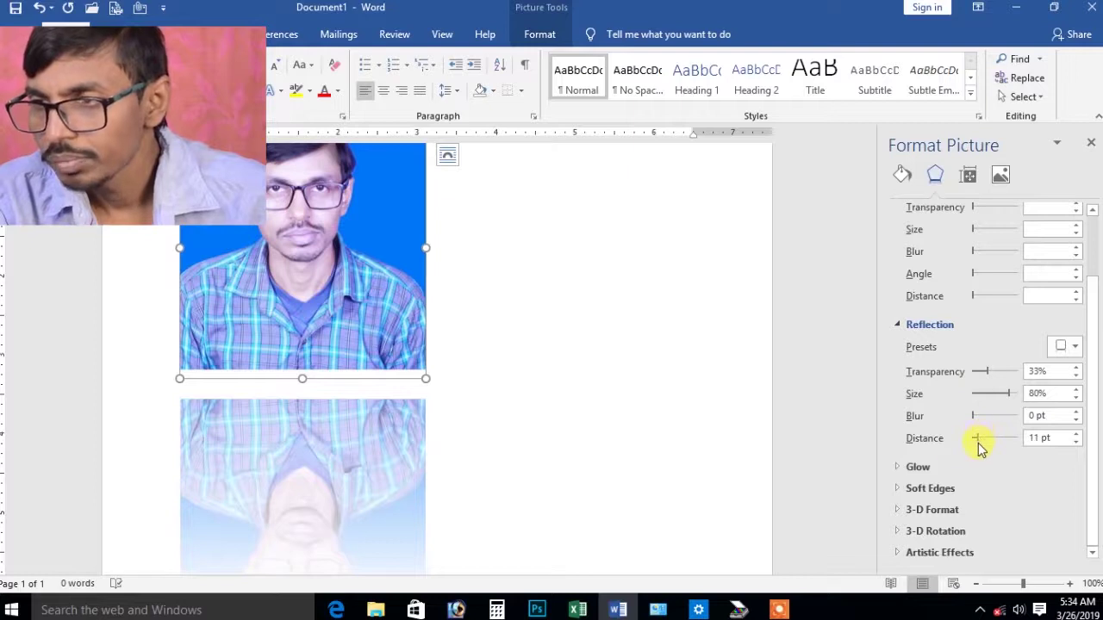
pyautogui.click(1074, 348)
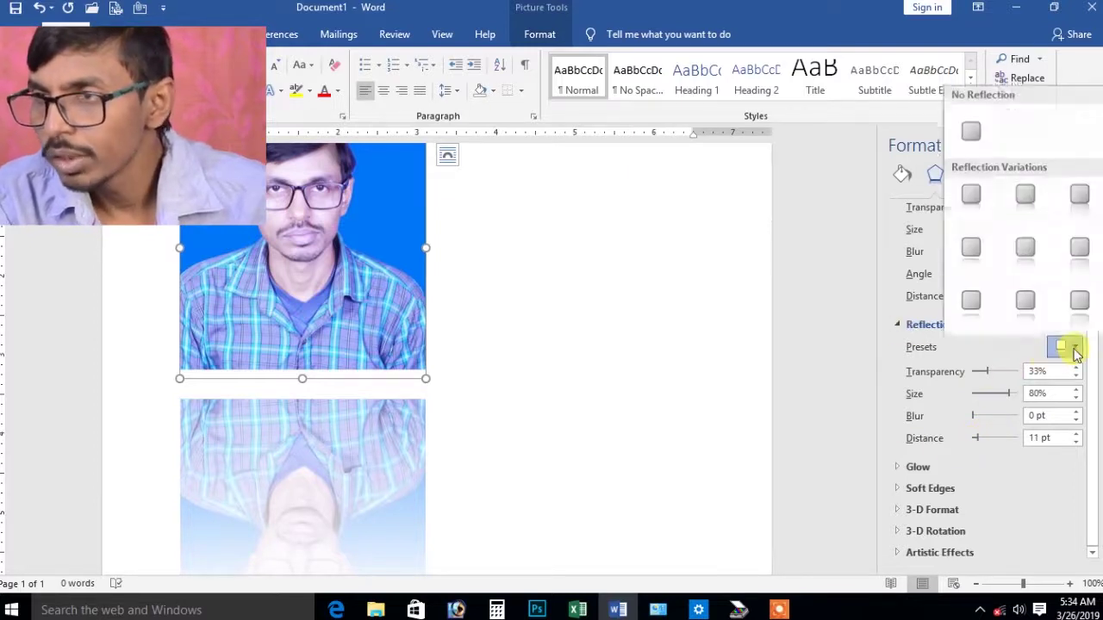
pyautogui.click(972, 130)
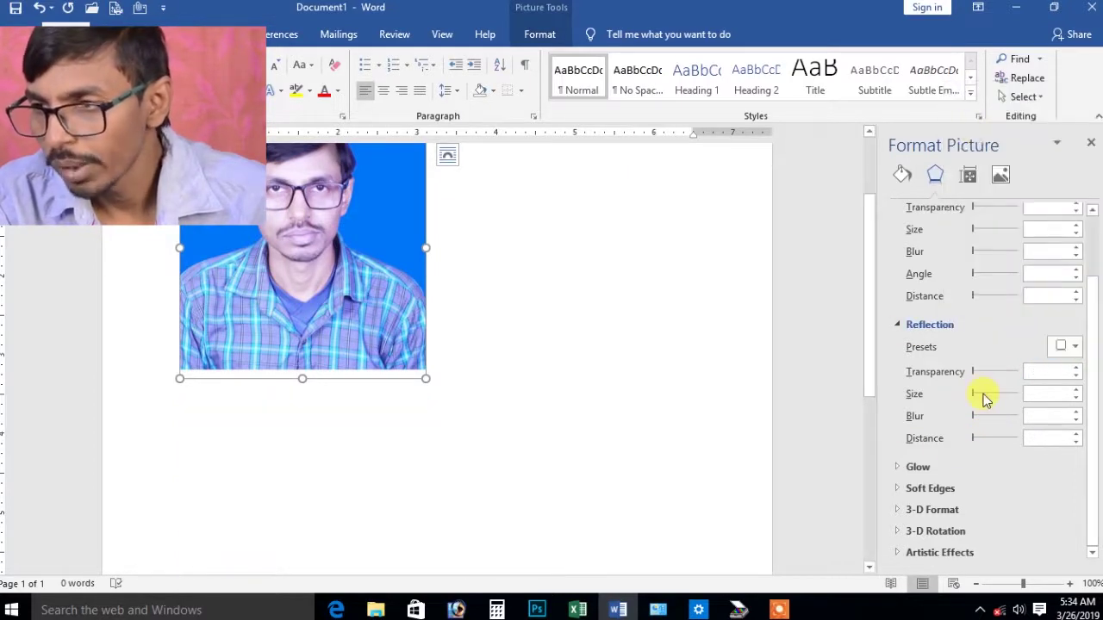
# Add an orange glow preset enlarged to 44 pt, then remove it with No Glow.
pyautogui.click(901, 467)
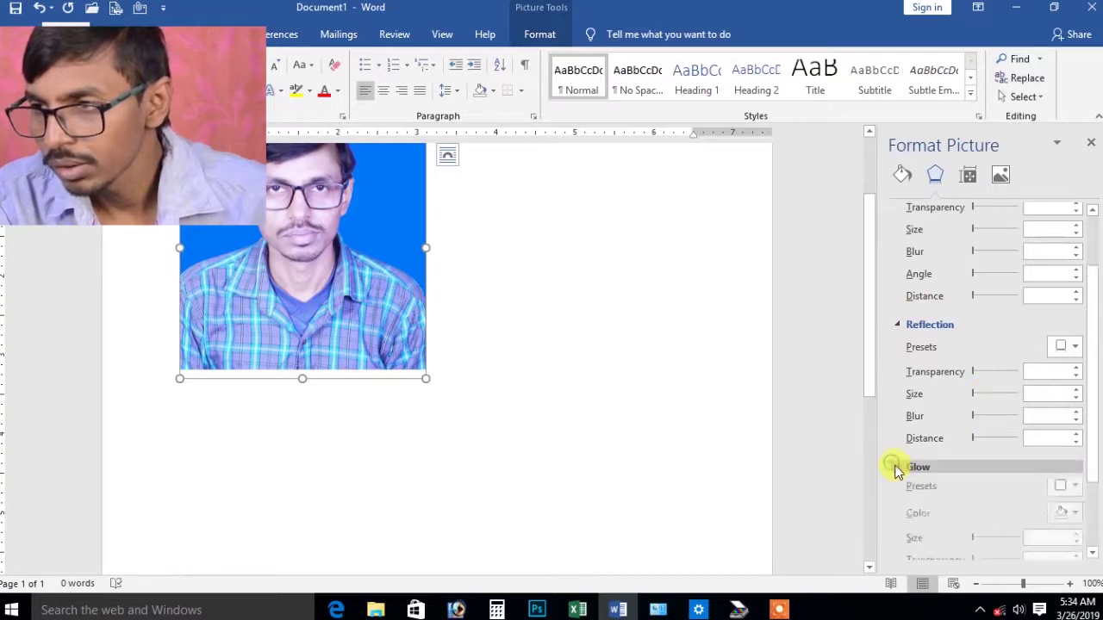
pyautogui.scroll(-3, 1094, 422)
pyautogui.click(1074, 385)
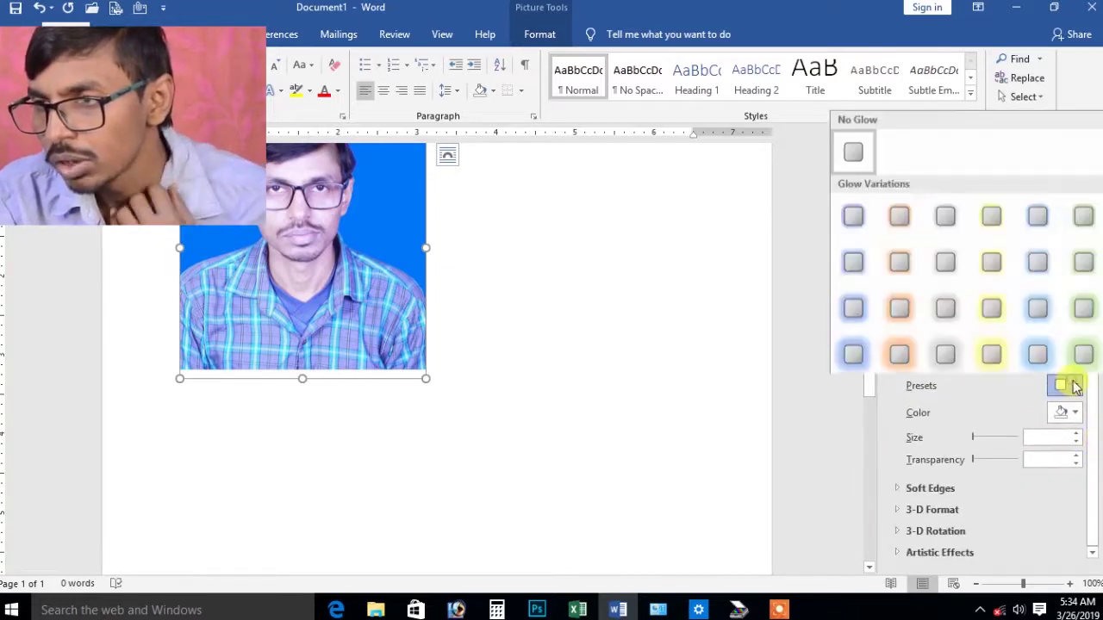
pyautogui.click(899, 310)
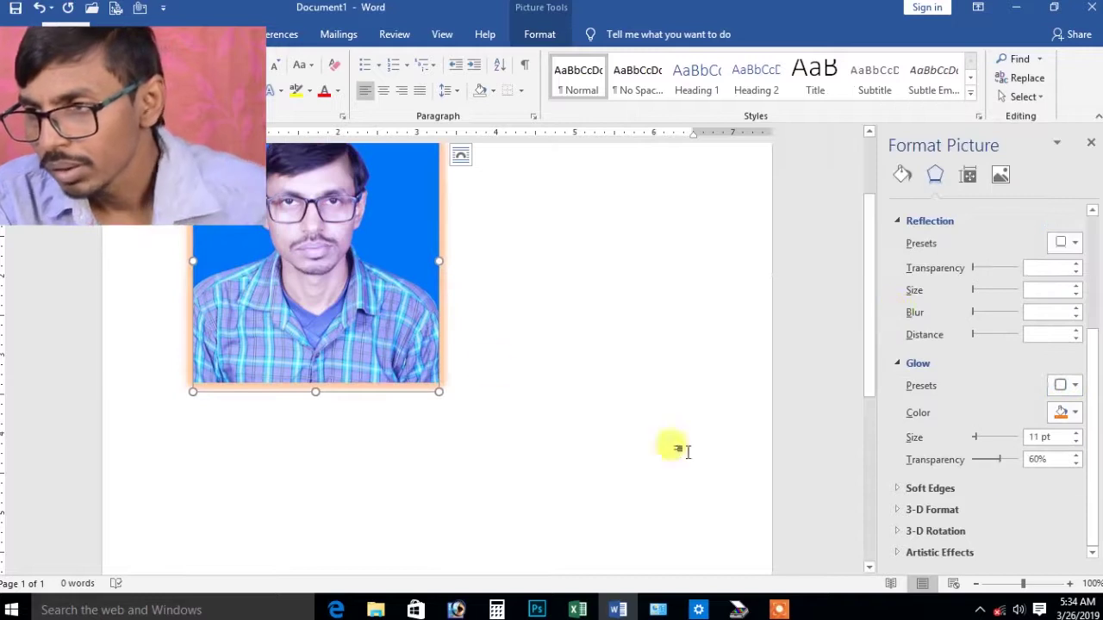
pyautogui.moveTo(976, 440)
pyautogui.mouseDown()
pyautogui.moveTo(995, 441)
pyautogui.moveTo(985, 459)
pyautogui.moveTo(1002, 464)
pyautogui.mouseUp()
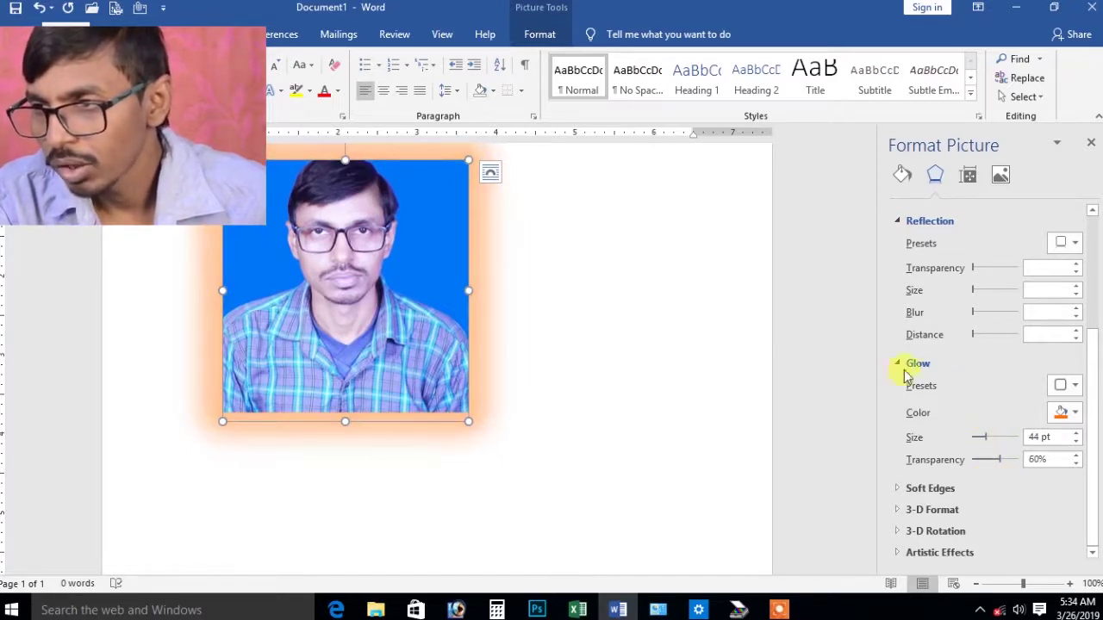
pyautogui.click(1069, 385)
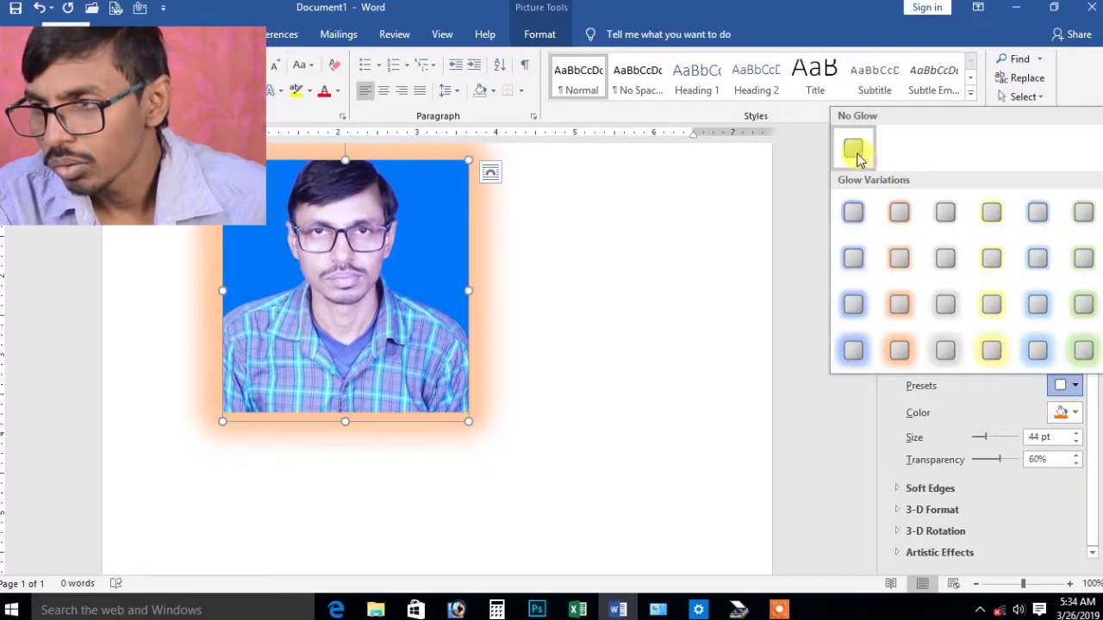
pyautogui.click(854, 151)
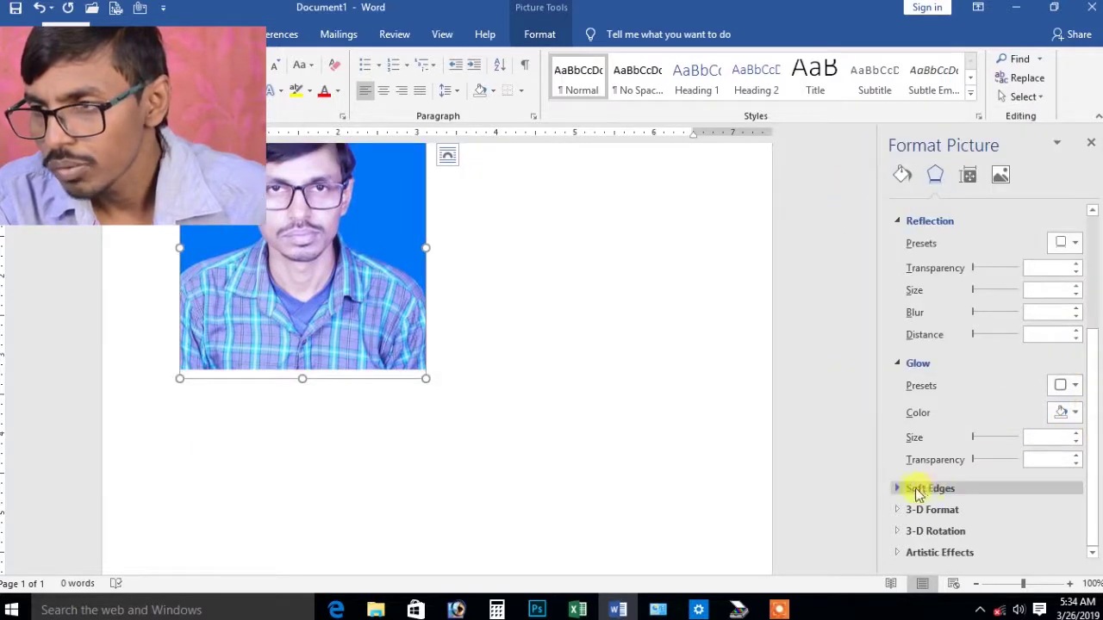
# Try a Soft Edge Variation raised to 16 pt, then choose No Soft Edges.
pyautogui.click(894, 487)
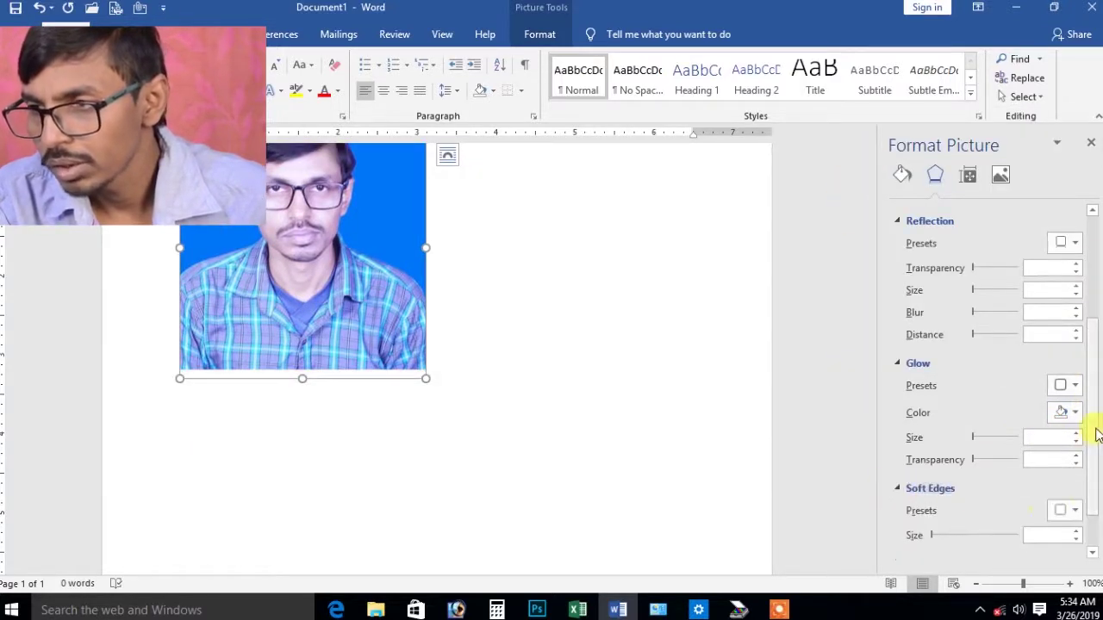
pyautogui.moveTo(1093, 426); pyautogui.dragTo(1095, 487)
pyautogui.click(1069, 455)
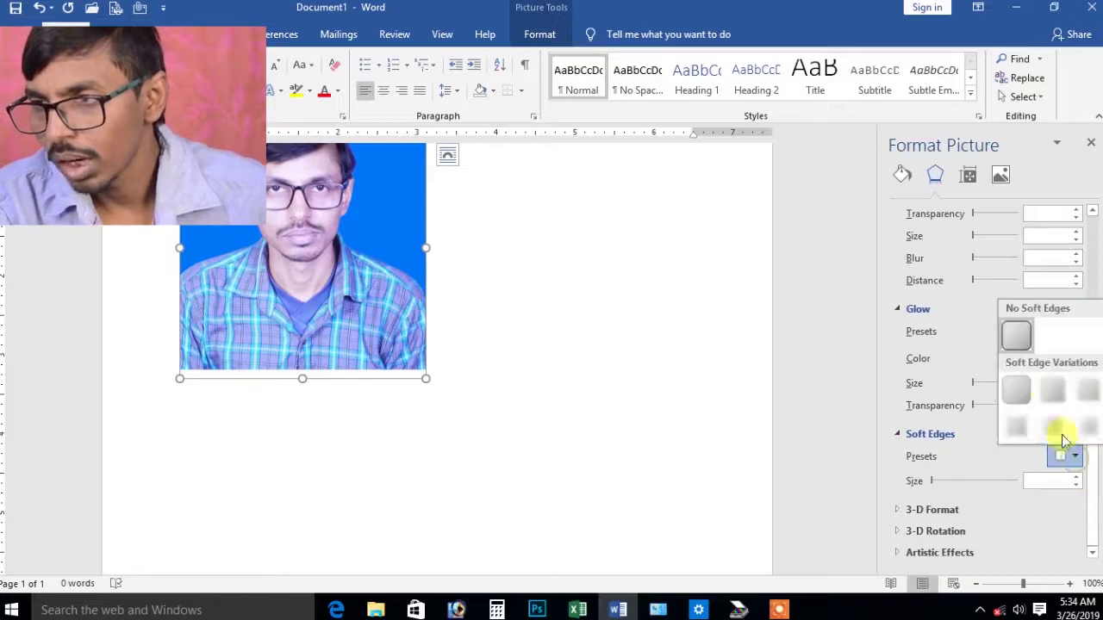
pyautogui.click(1034, 399)
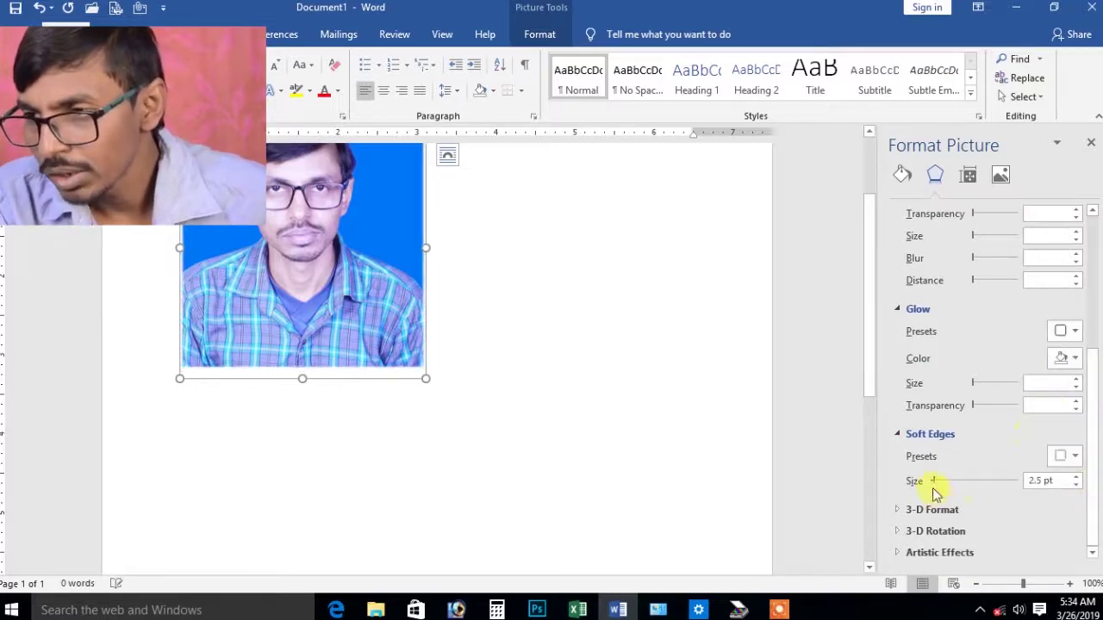
pyautogui.moveTo(935, 483)
pyautogui.mouseDown()
pyautogui.moveTo(963, 482)
pyautogui.moveTo(947, 486)
pyautogui.mouseUp()
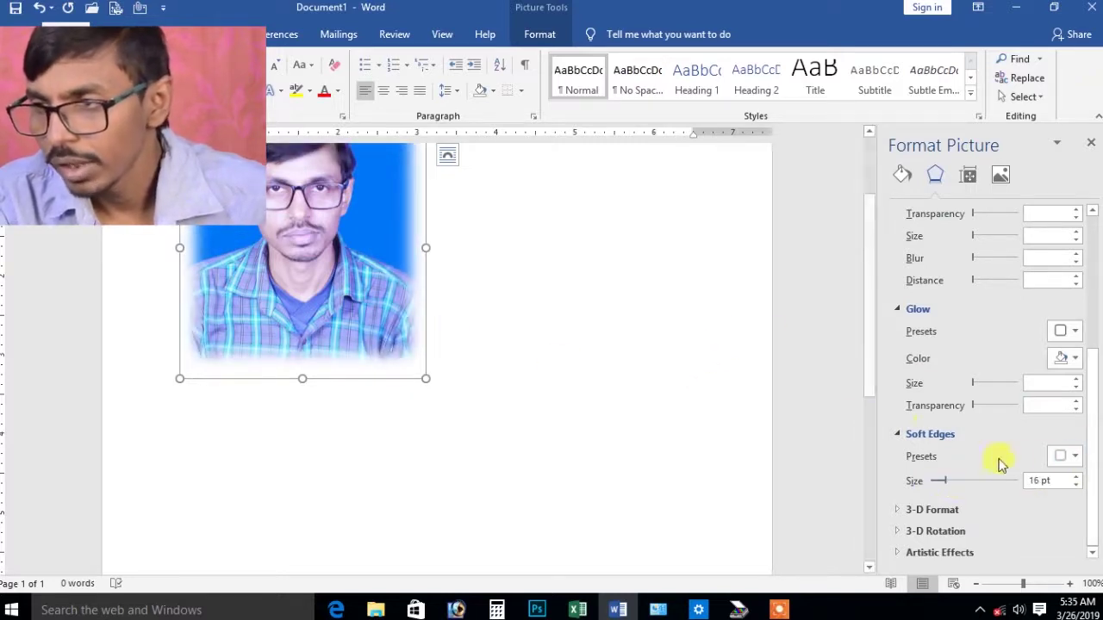
pyautogui.click(1069, 455)
pyautogui.click(1024, 336)
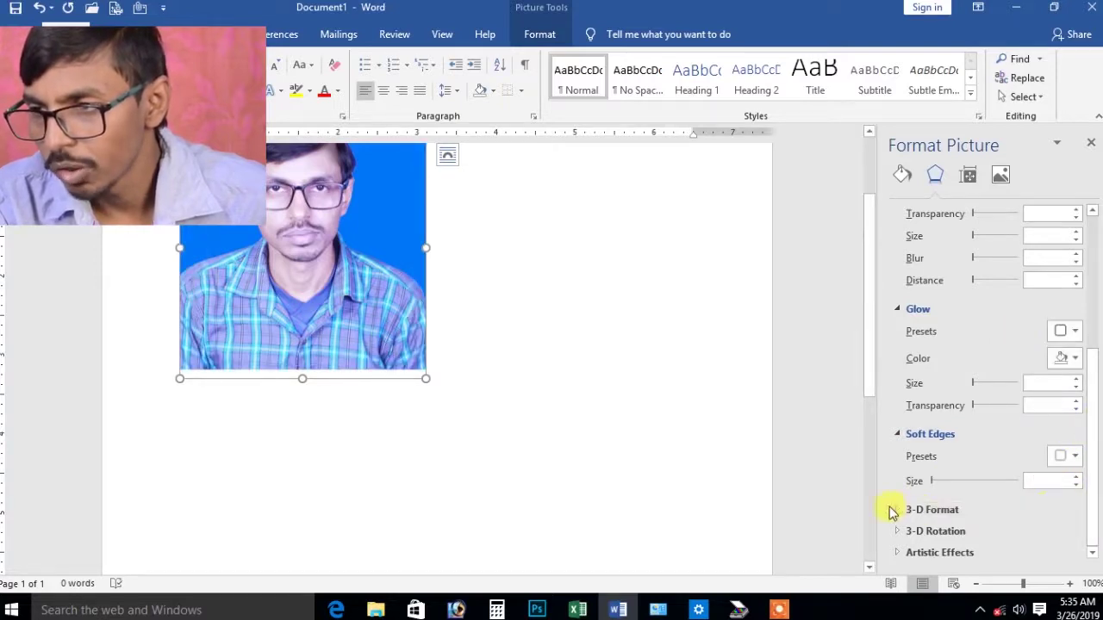
# Try a Top bevel with red depth and green contour, then reset 3-D Format to 0 pt.
pyautogui.click(898, 511)
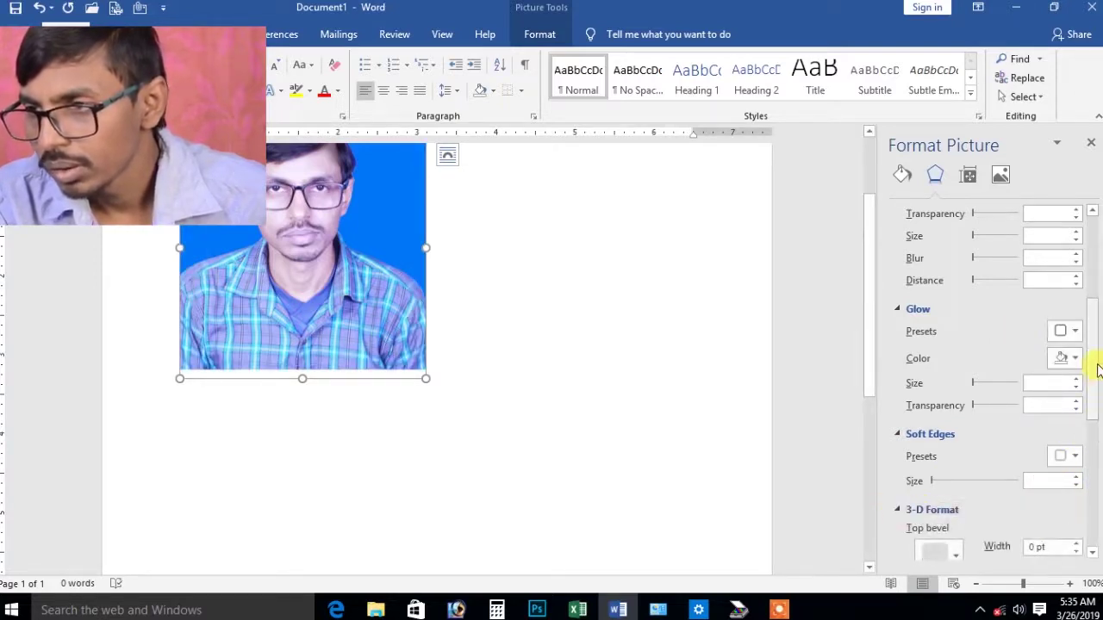
pyautogui.moveTo(1096, 365); pyautogui.dragTo(1096, 450)
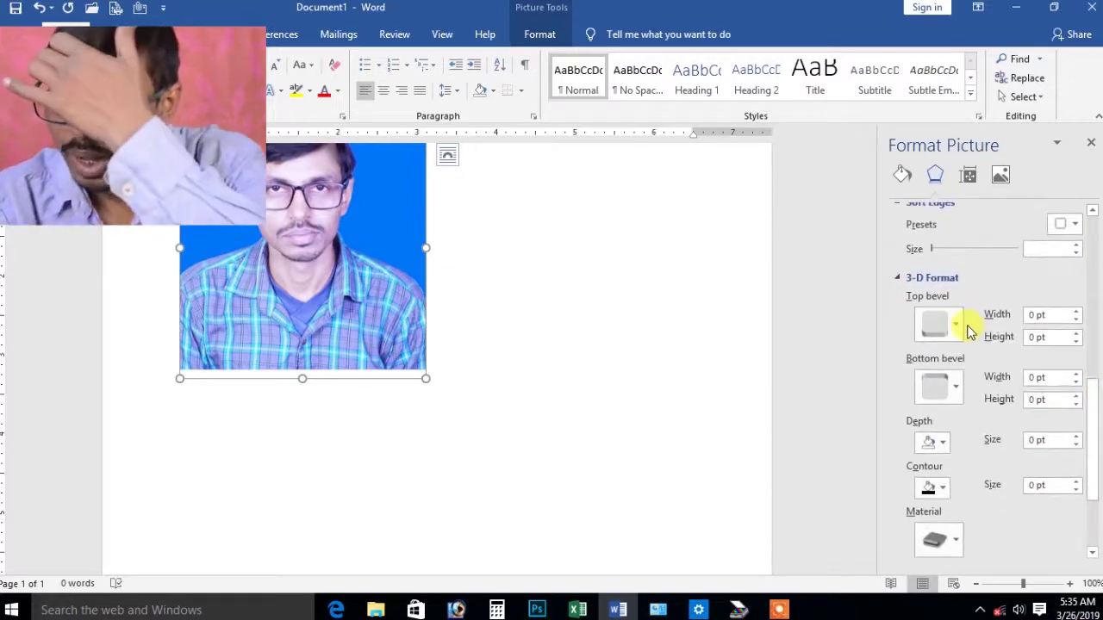
pyautogui.click(955, 327)
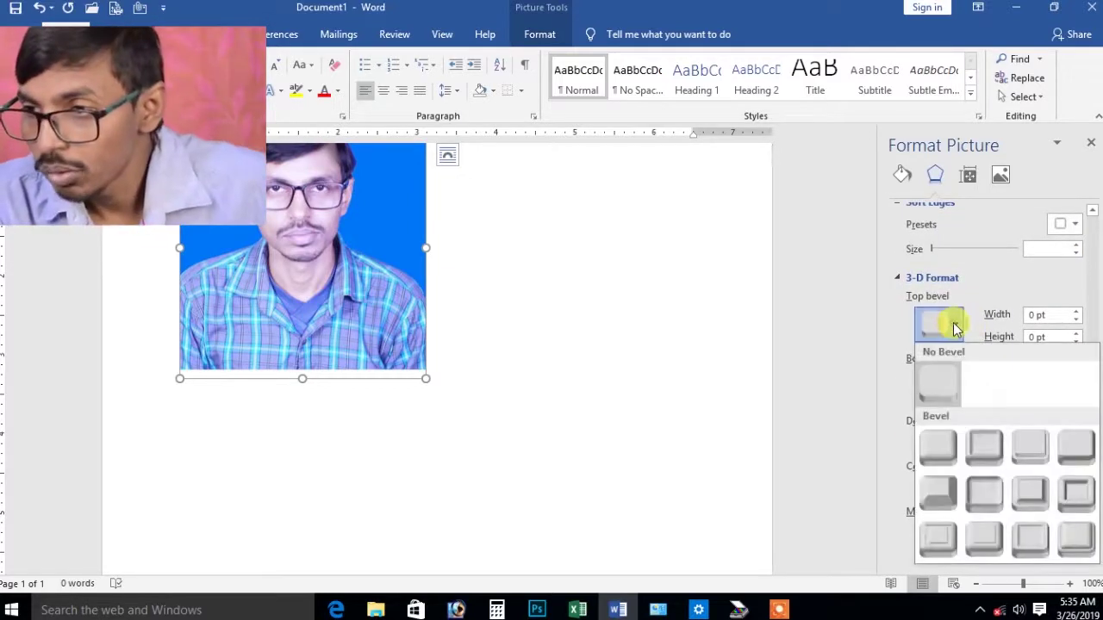
pyautogui.click(985, 446)
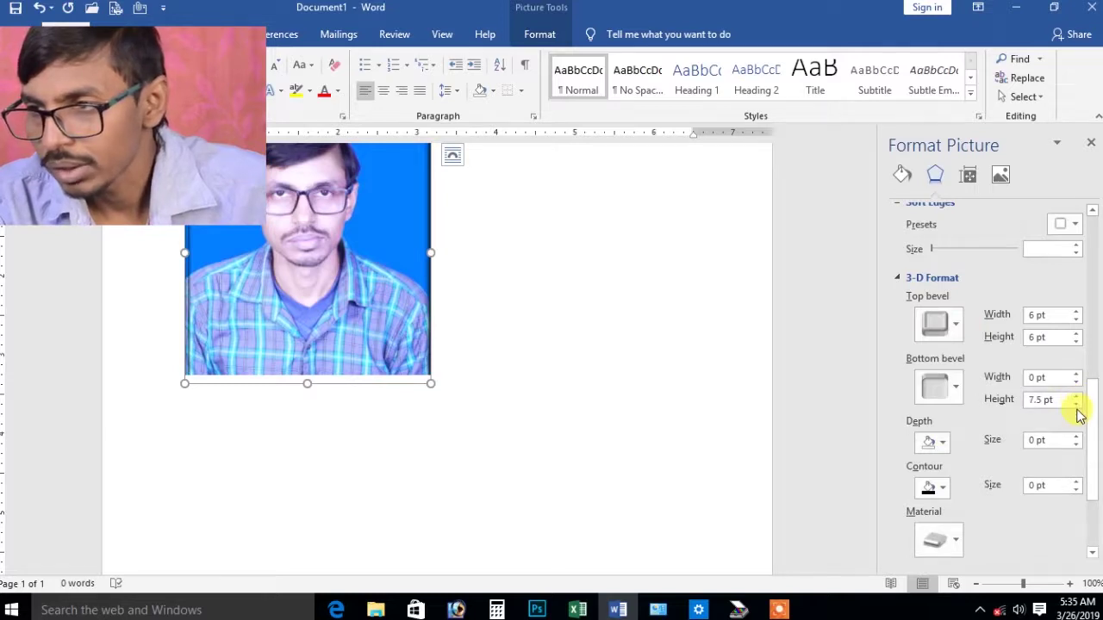
pyautogui.click(939, 445)
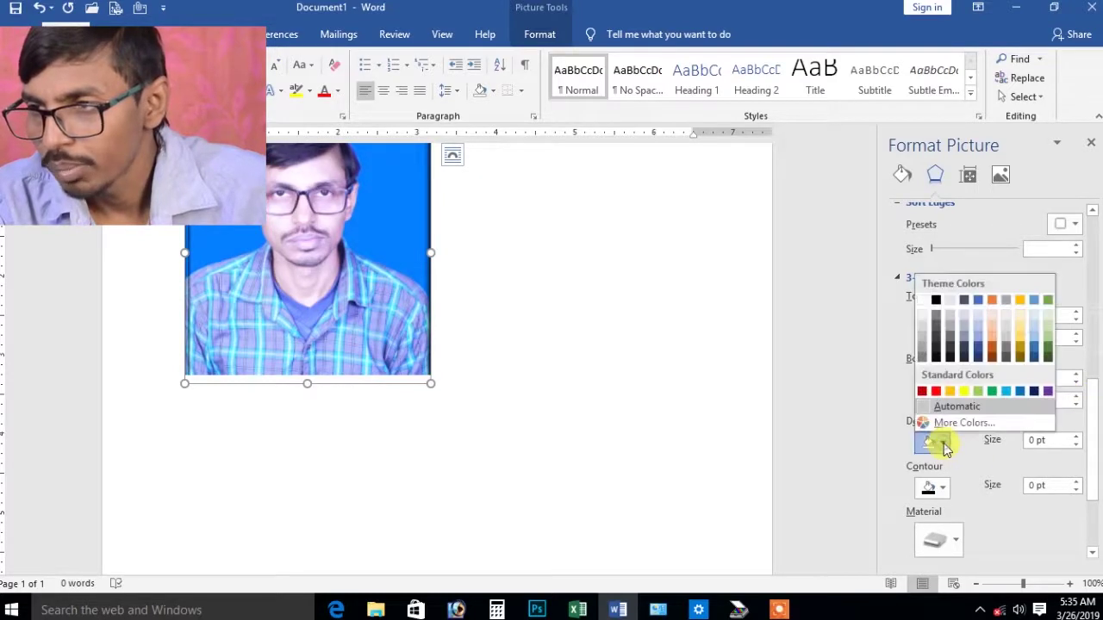
pyautogui.click(940, 394)
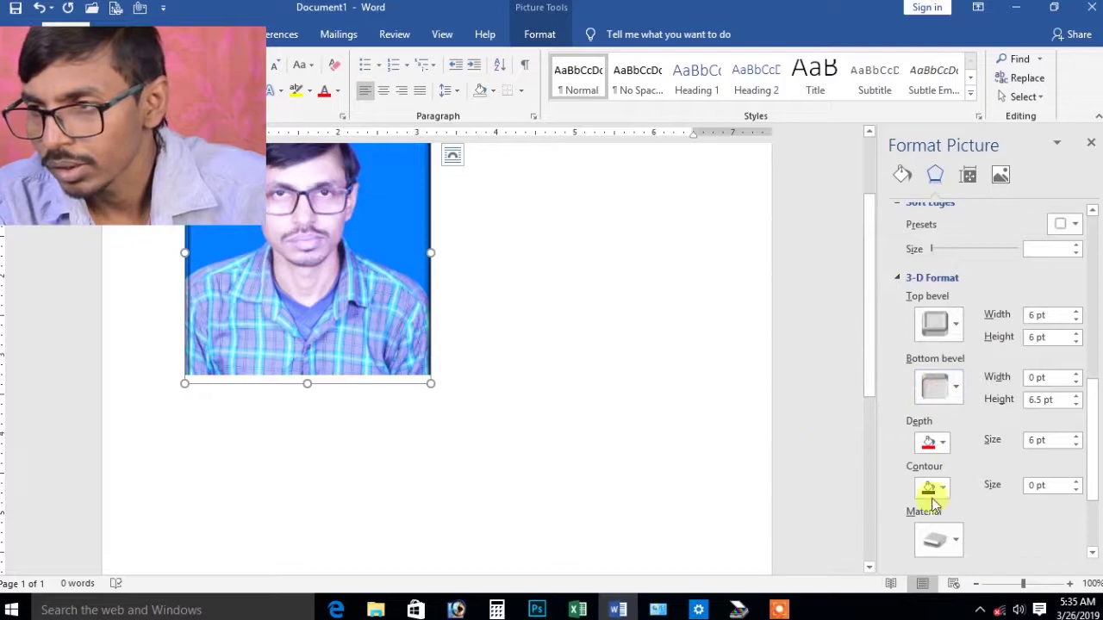
pyautogui.moveTo(1091, 406); pyautogui.dragTo(1091, 456)
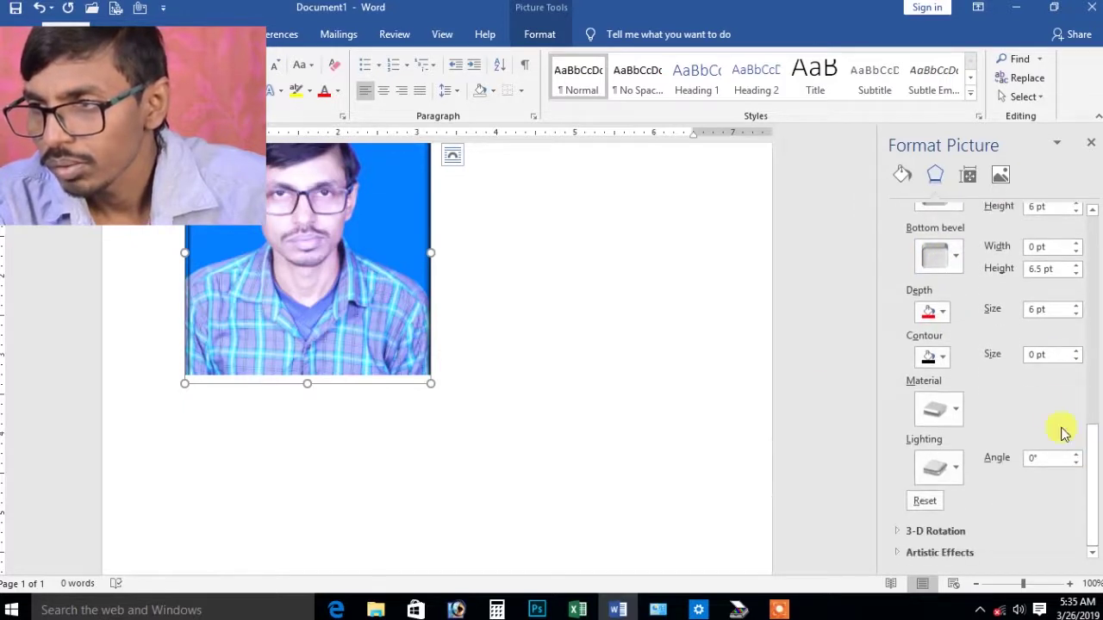
pyautogui.click(941, 360)
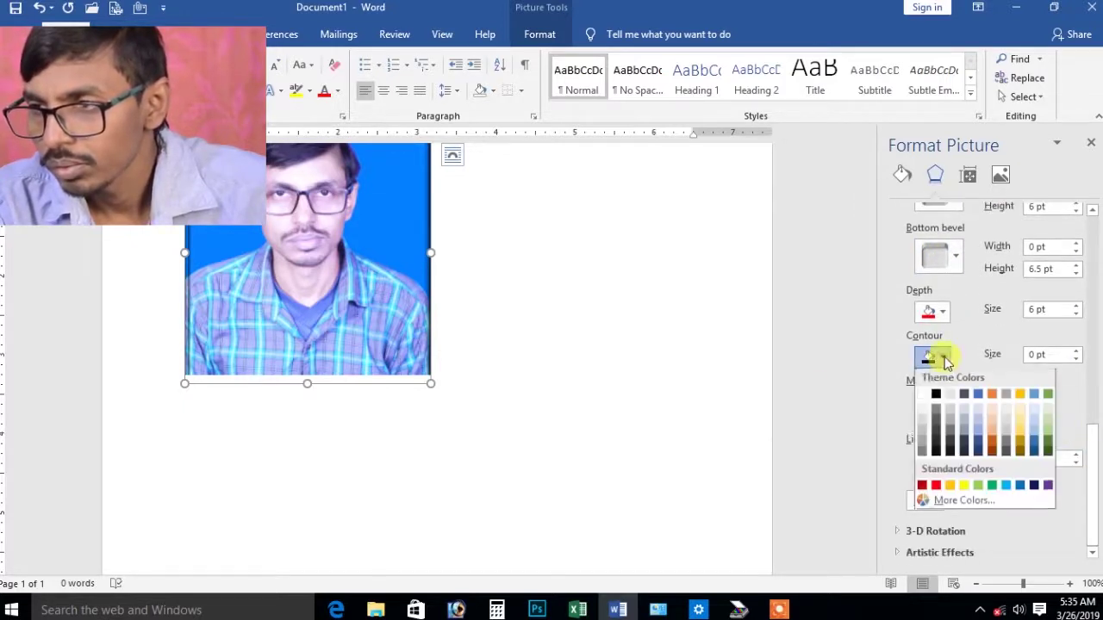
pyautogui.click(991, 490)
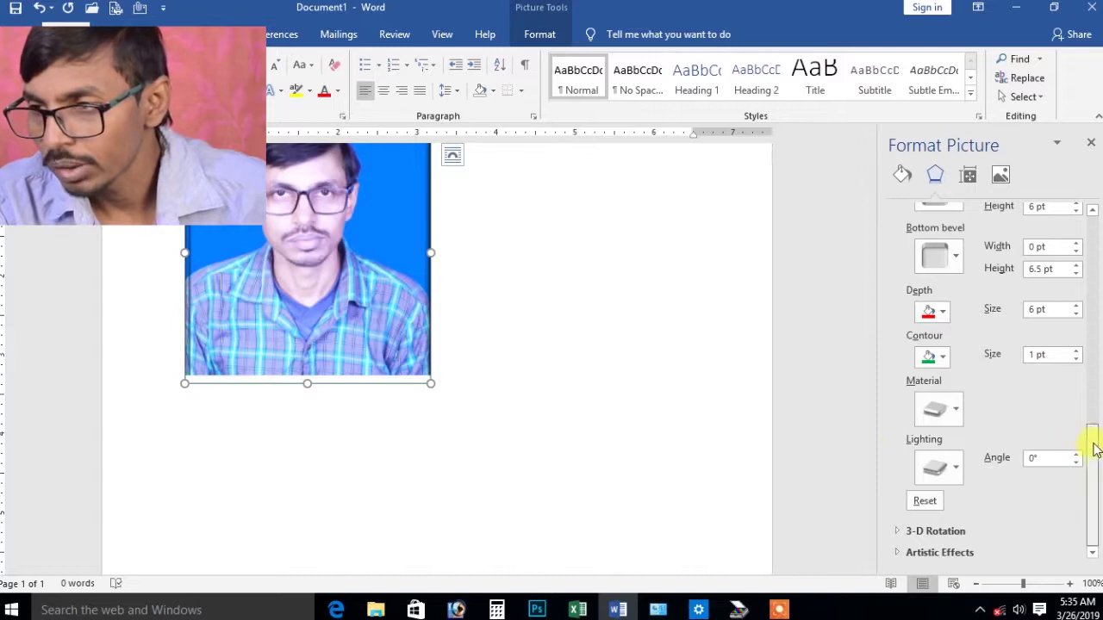
pyautogui.click(927, 501)
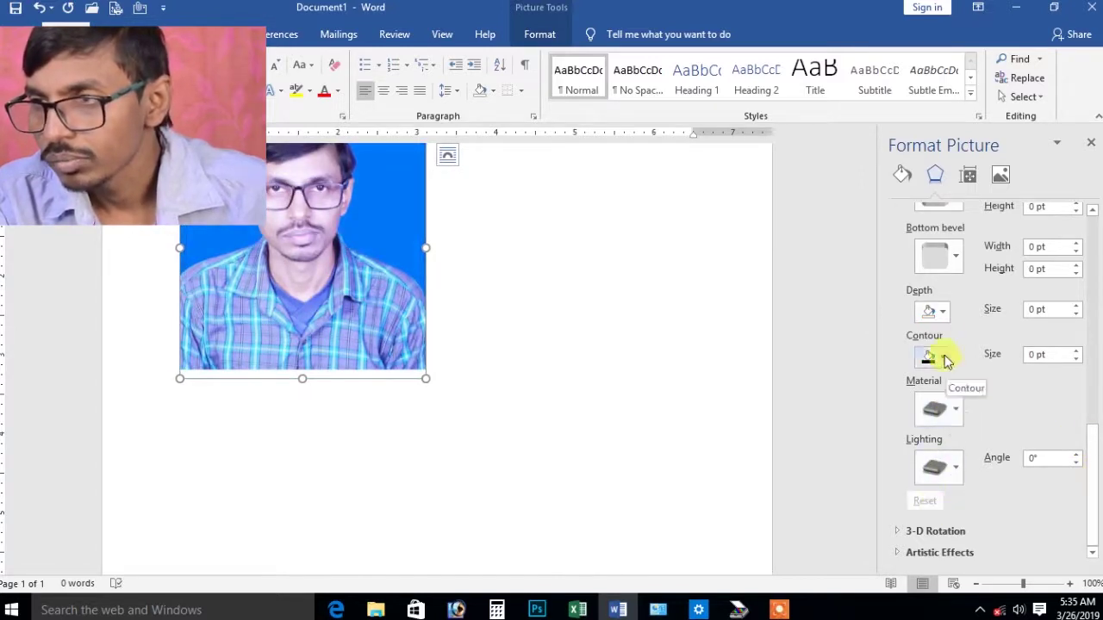
# Give the photo a 6 pt top bevel, an 8 by 6 pt bottom bevel and red depth.
pyautogui.moveTo(1096, 472); pyautogui.dragTo(1092, 435)
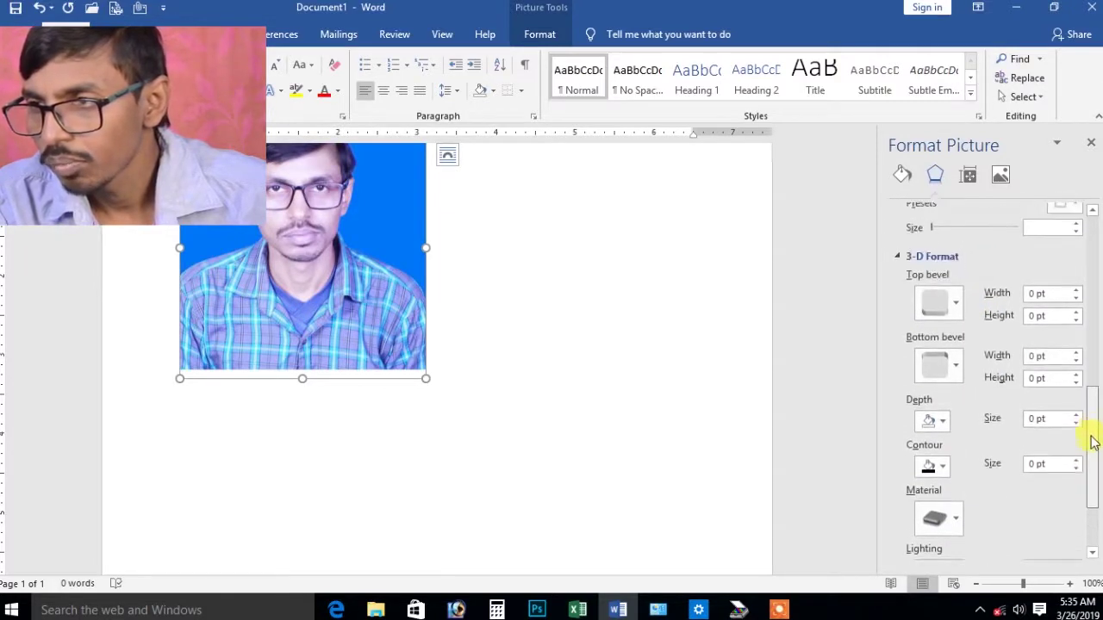
pyautogui.moveTo(1093, 441); pyautogui.dragTo(1093, 447)
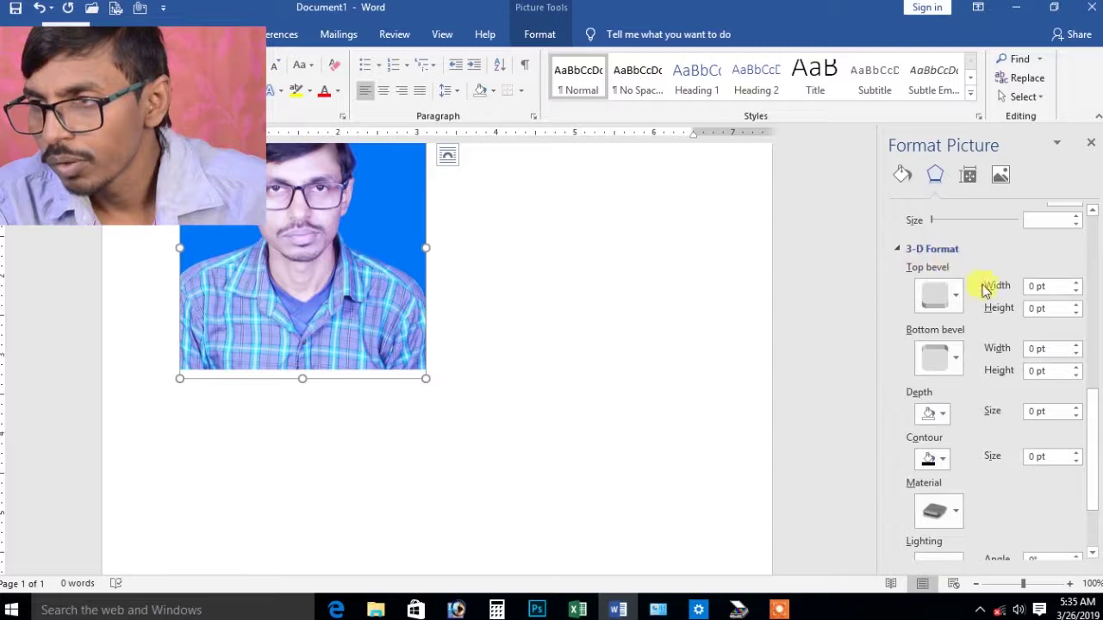
pyautogui.click(953, 297)
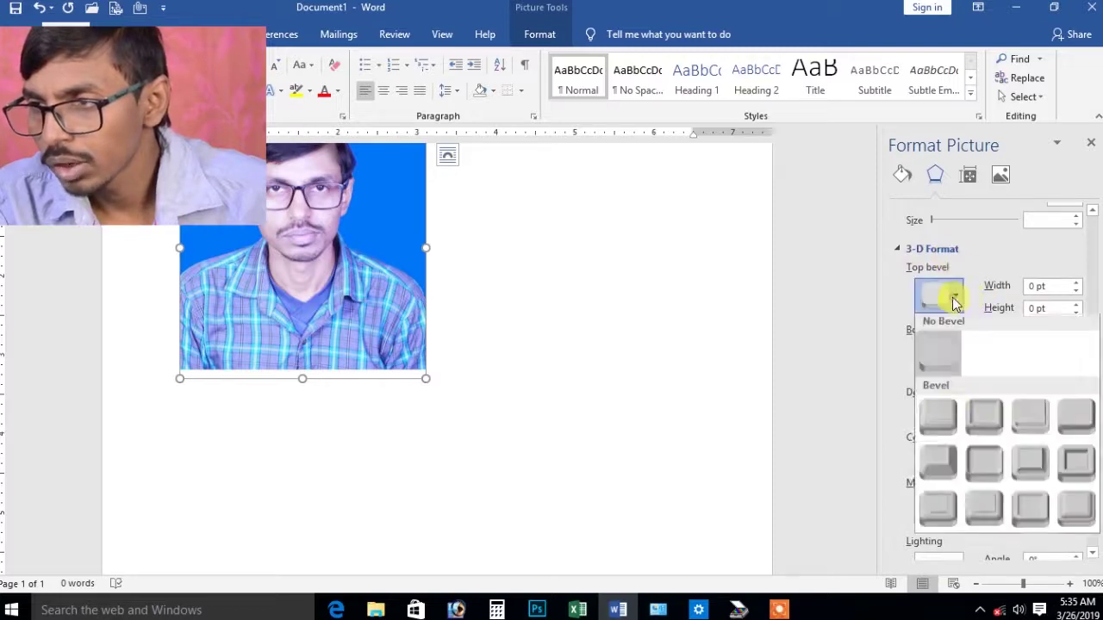
pyautogui.click(953, 413)
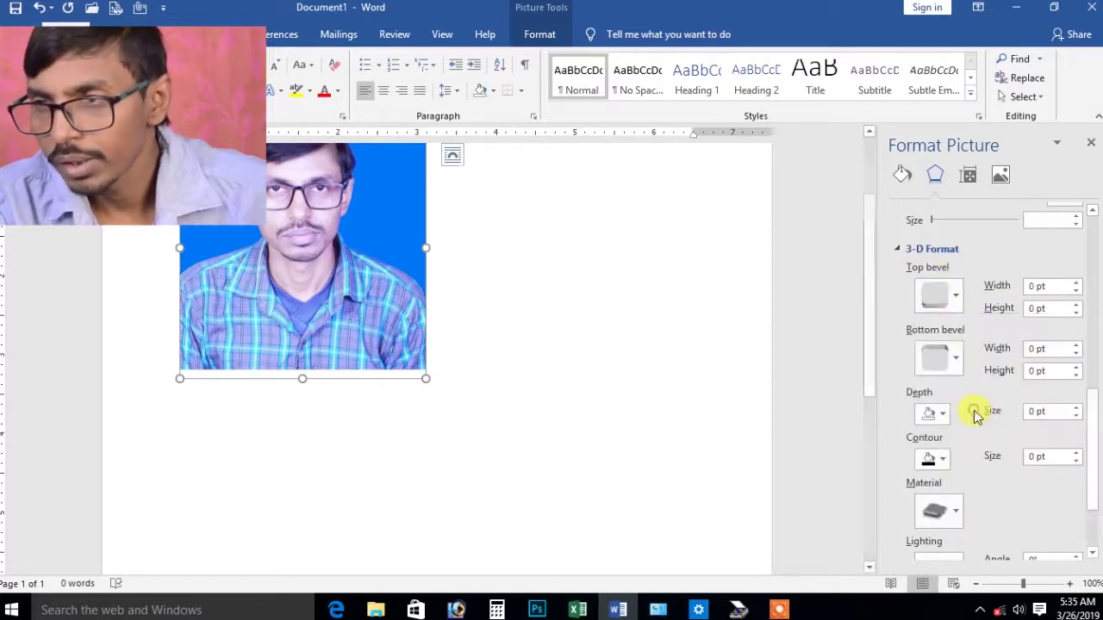
pyautogui.click(955, 358)
pyautogui.click(989, 321)
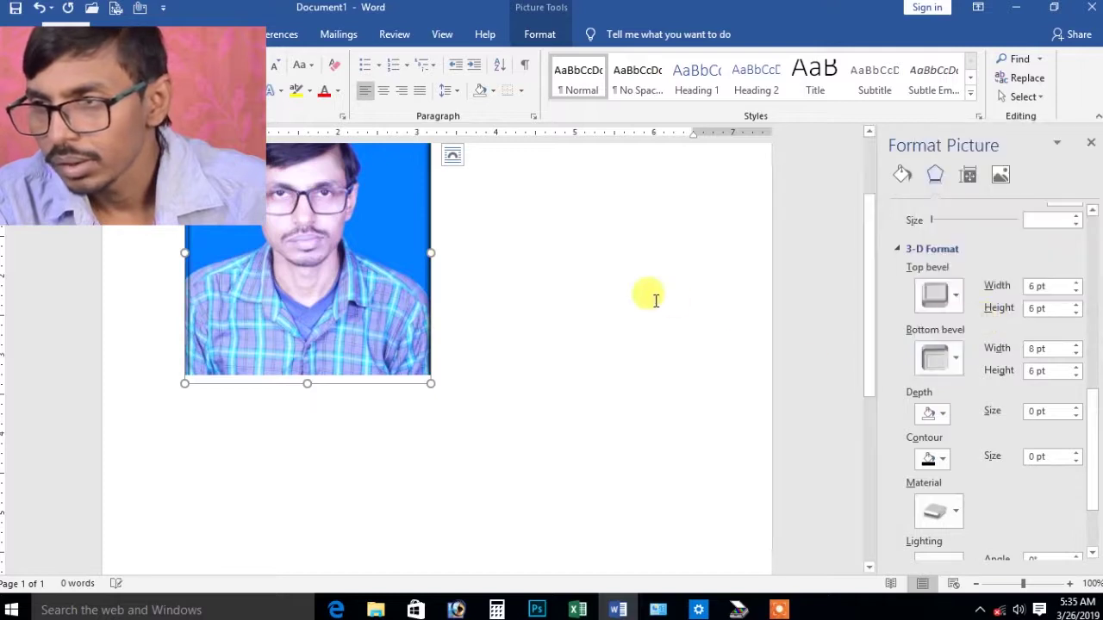
pyautogui.click(946, 420)
pyautogui.click(935, 545)
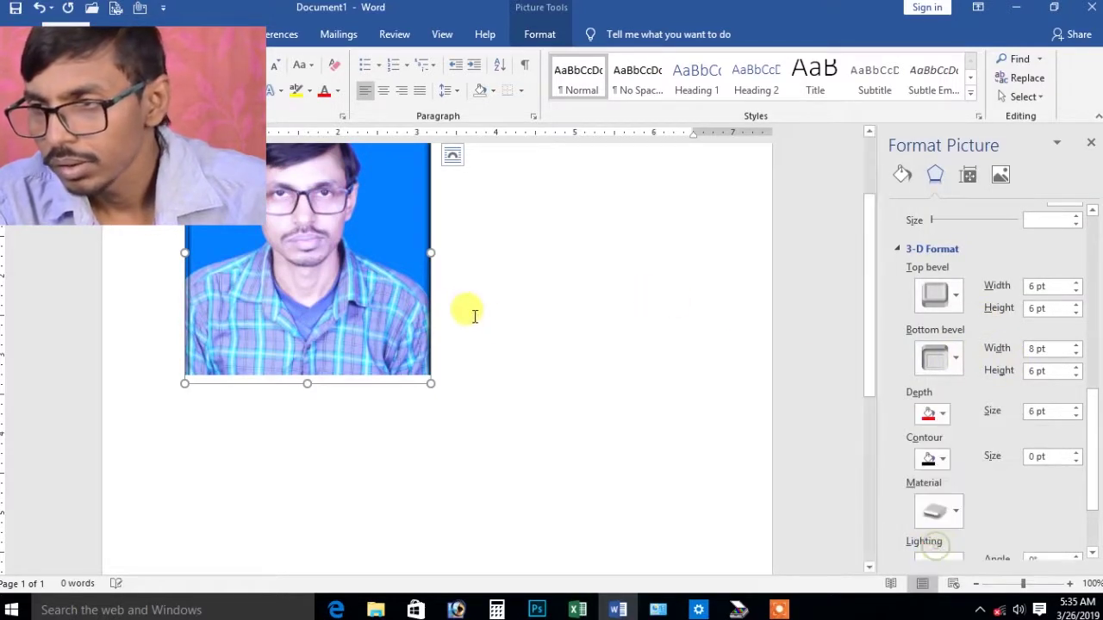
# Try two translucent materials, return to a standard material, and reset the 3-D format.
pyautogui.click(951, 507)
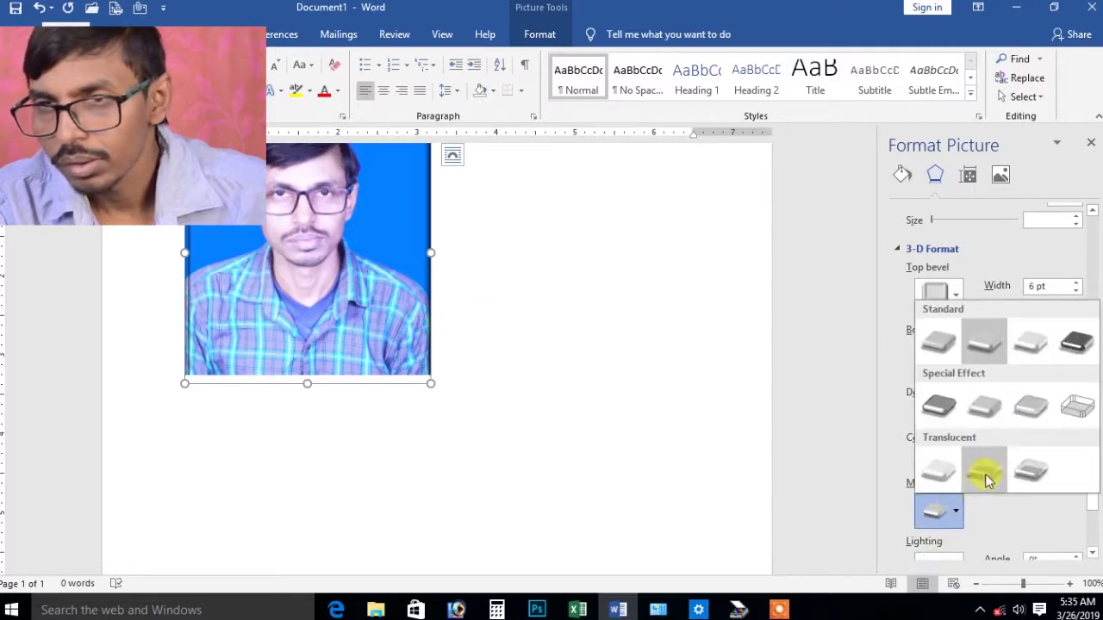
pyautogui.click(984, 476)
pyautogui.click(954, 508)
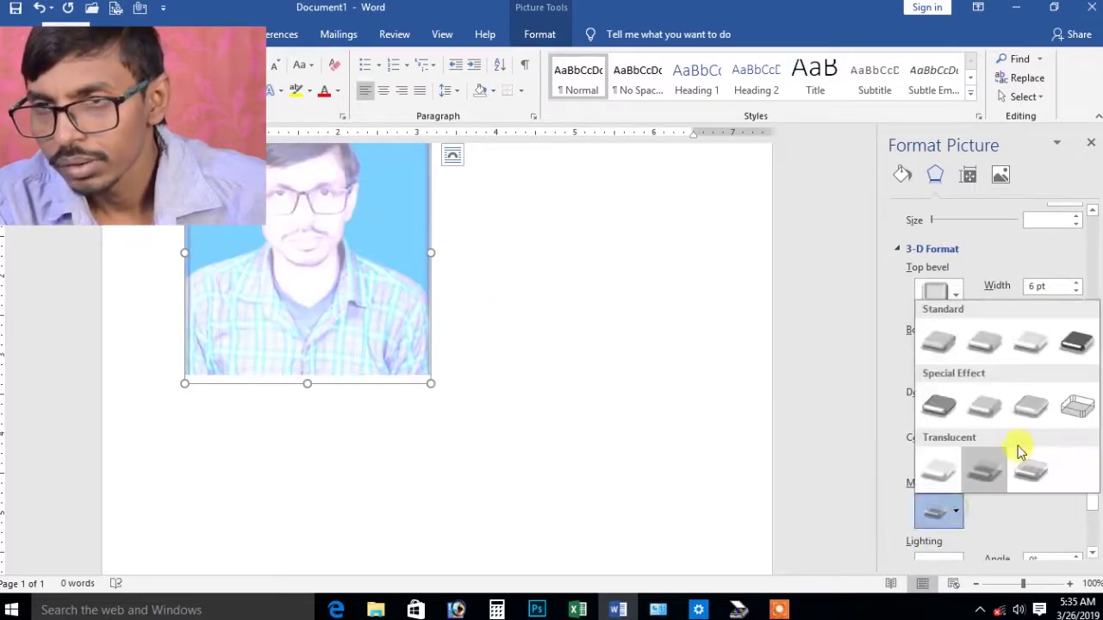
pyautogui.click(1021, 467)
pyautogui.click(953, 511)
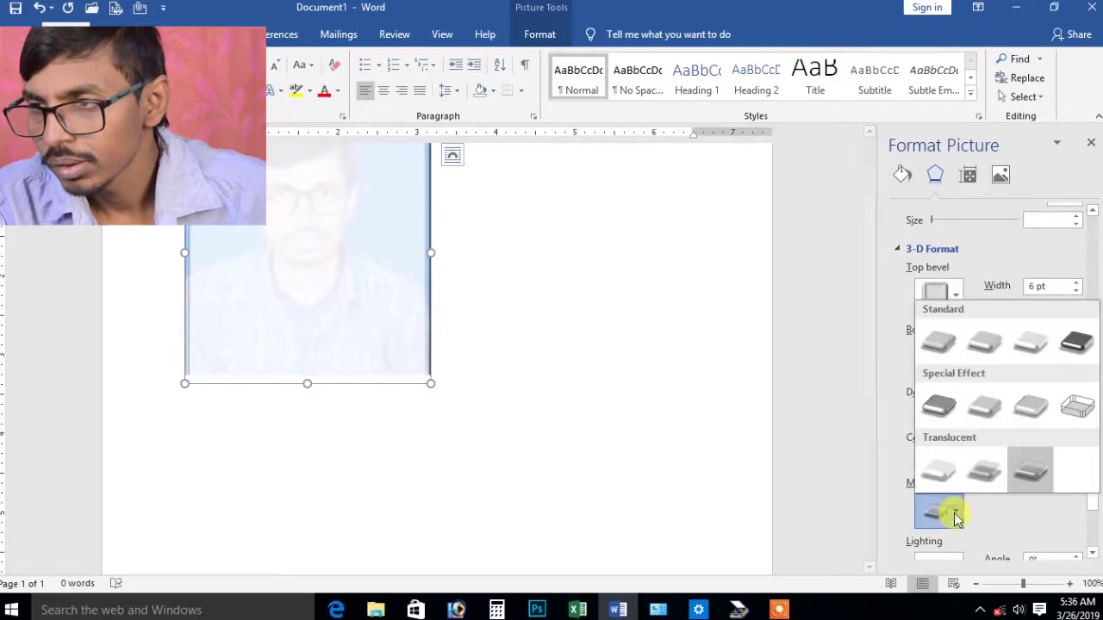
pyautogui.click(929, 347)
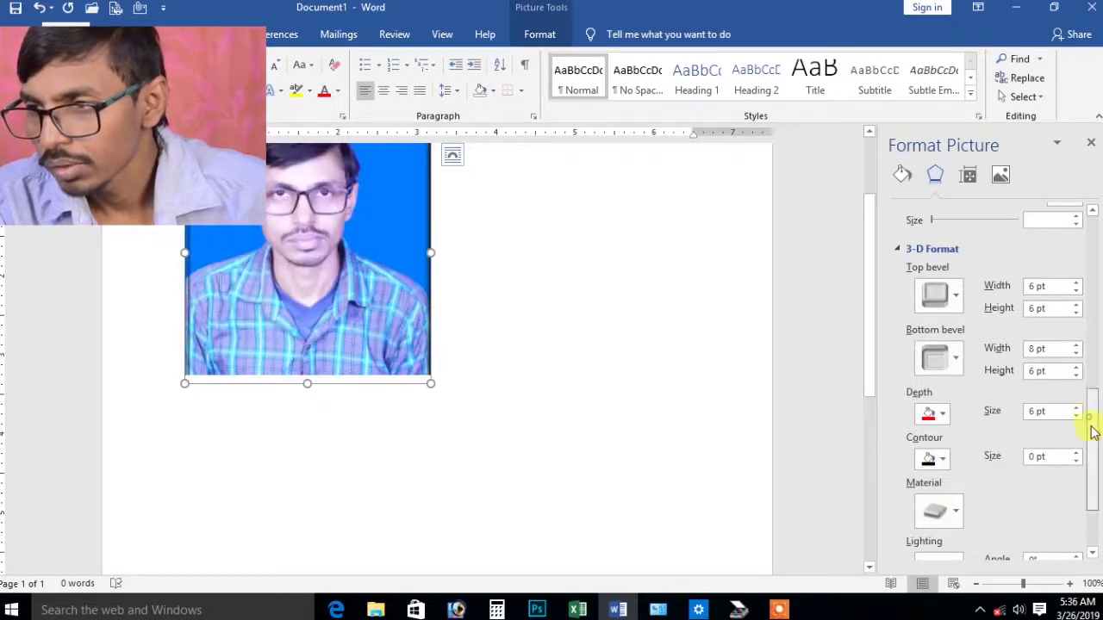
pyautogui.moveTo(1091, 431); pyautogui.dragTo(1097, 502)
pyautogui.click(926, 502)
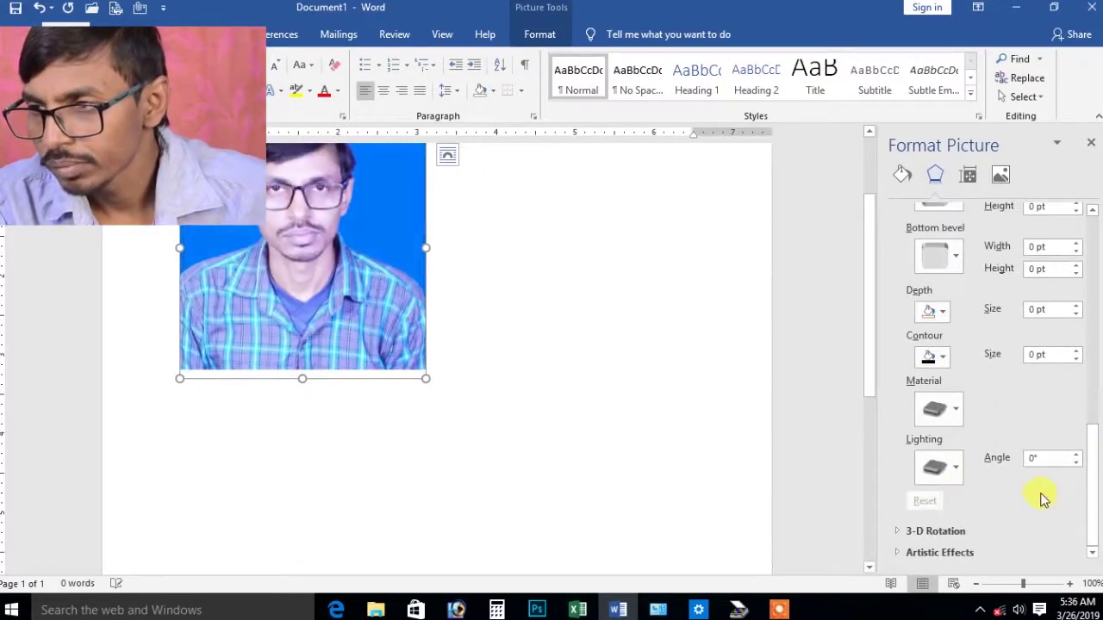
# Try a Warm lighting preset, restore the default lighting, and expand 3-D Rotation.
pyautogui.click(957, 469)
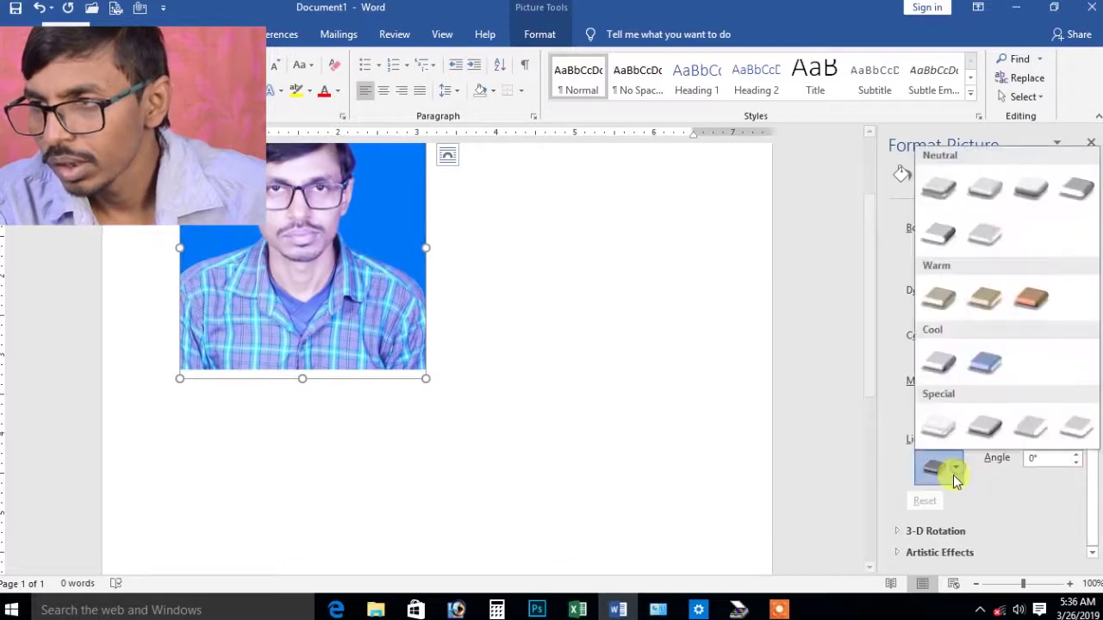
pyautogui.click(1003, 297)
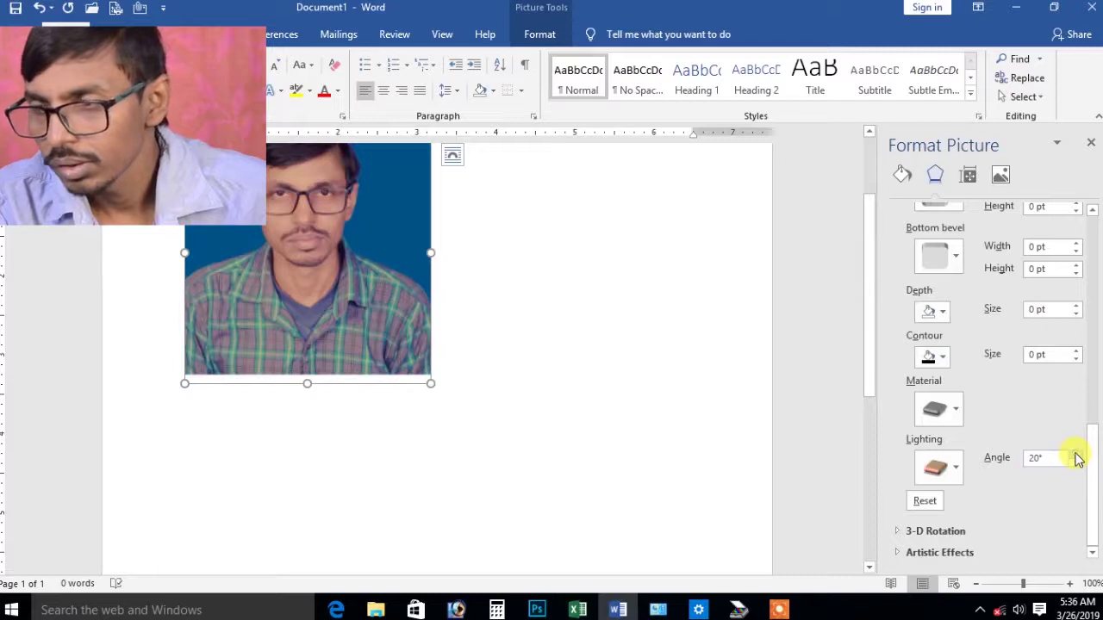
pyautogui.click(929, 501)
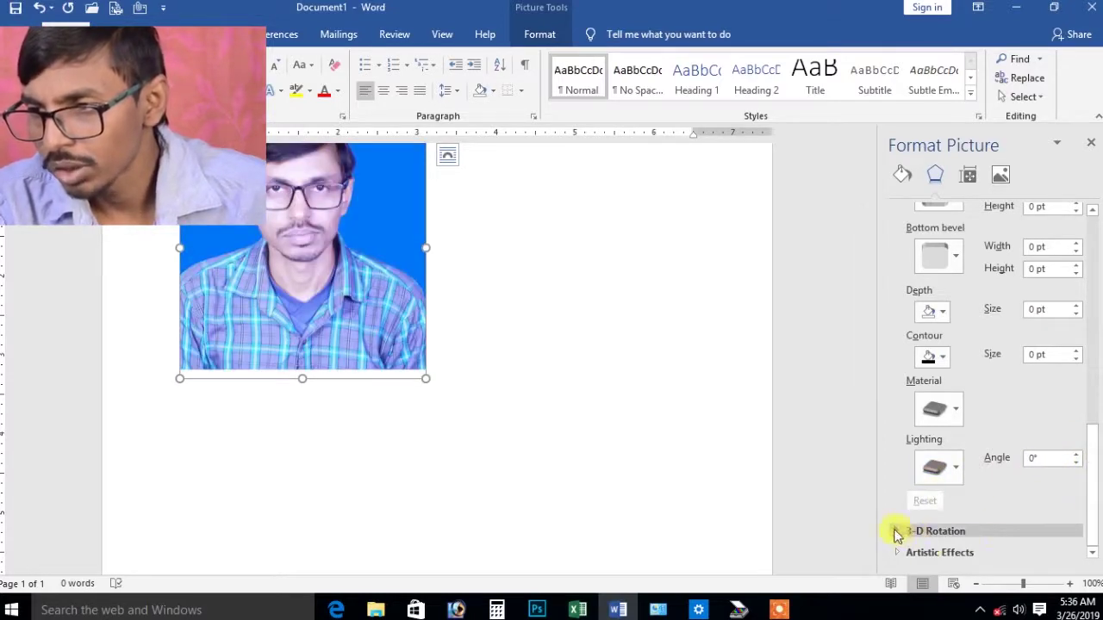
pyautogui.click(897, 532)
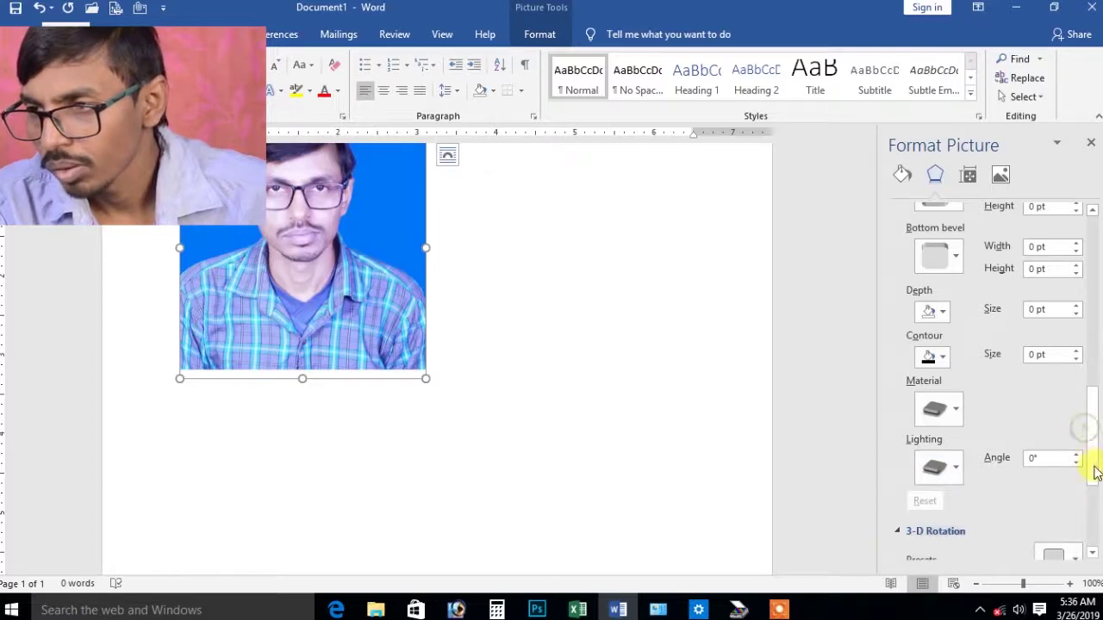
pyautogui.moveTo(1097, 457); pyautogui.dragTo(1095, 509)
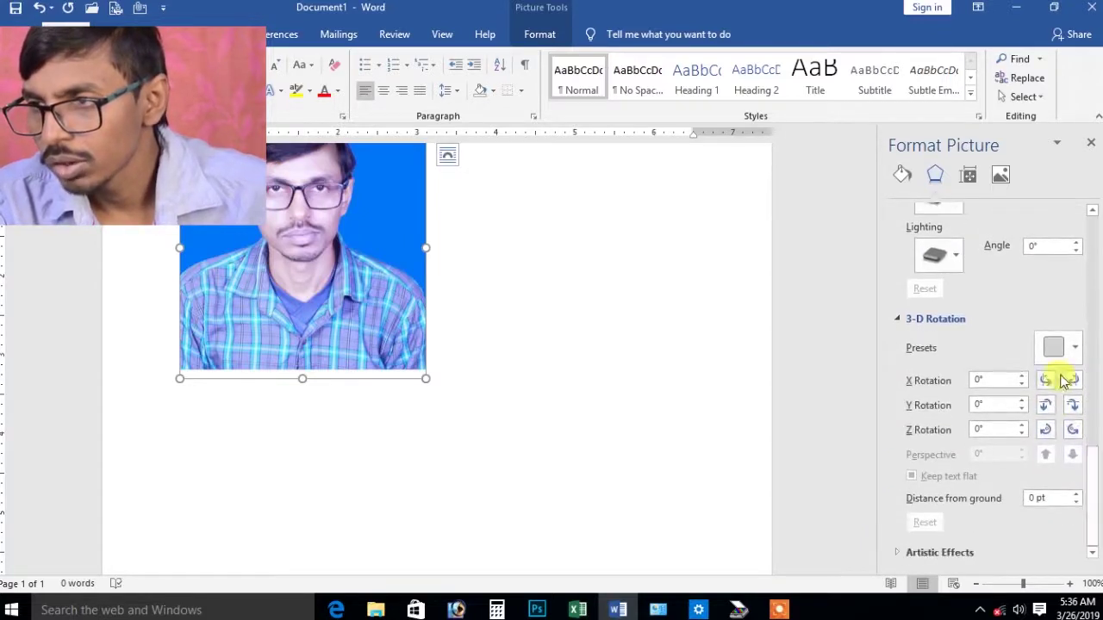
pyautogui.click(1075, 346)
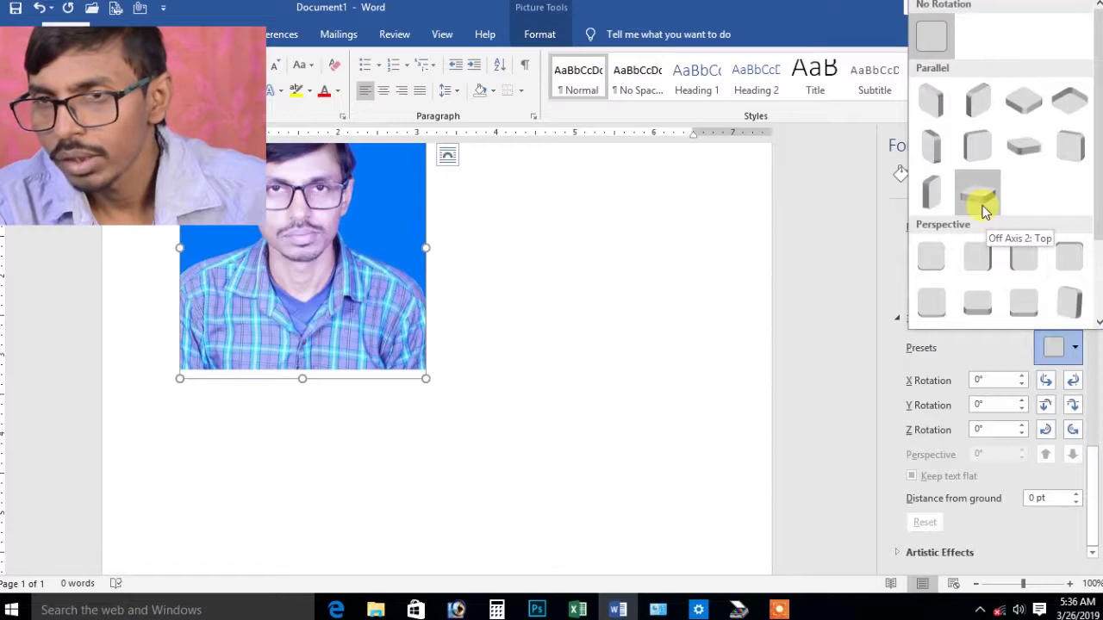
pyautogui.click(983, 205)
pyautogui.click(1075, 347)
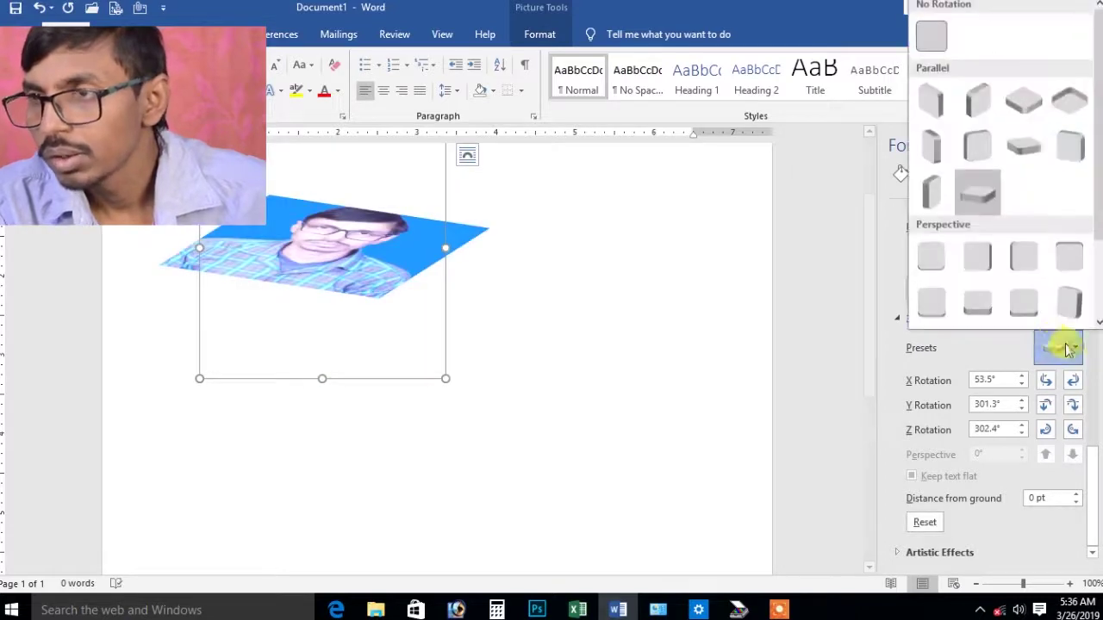
pyautogui.click(941, 105)
pyautogui.click(1074, 346)
pyautogui.click(1054, 157)
pyautogui.click(1075, 348)
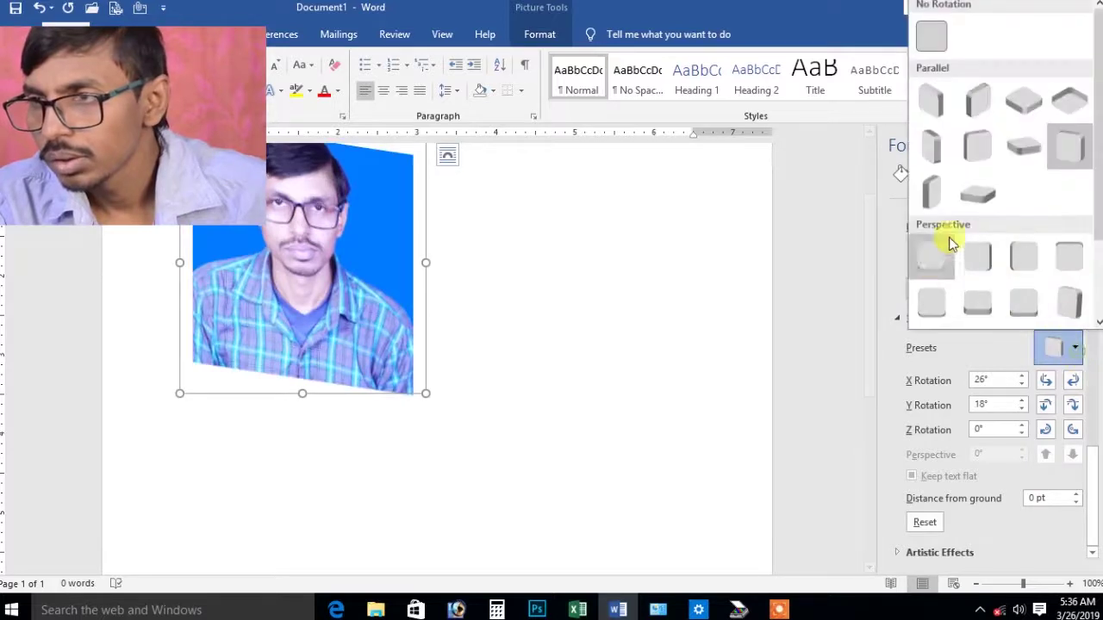
pyautogui.click(940, 264)
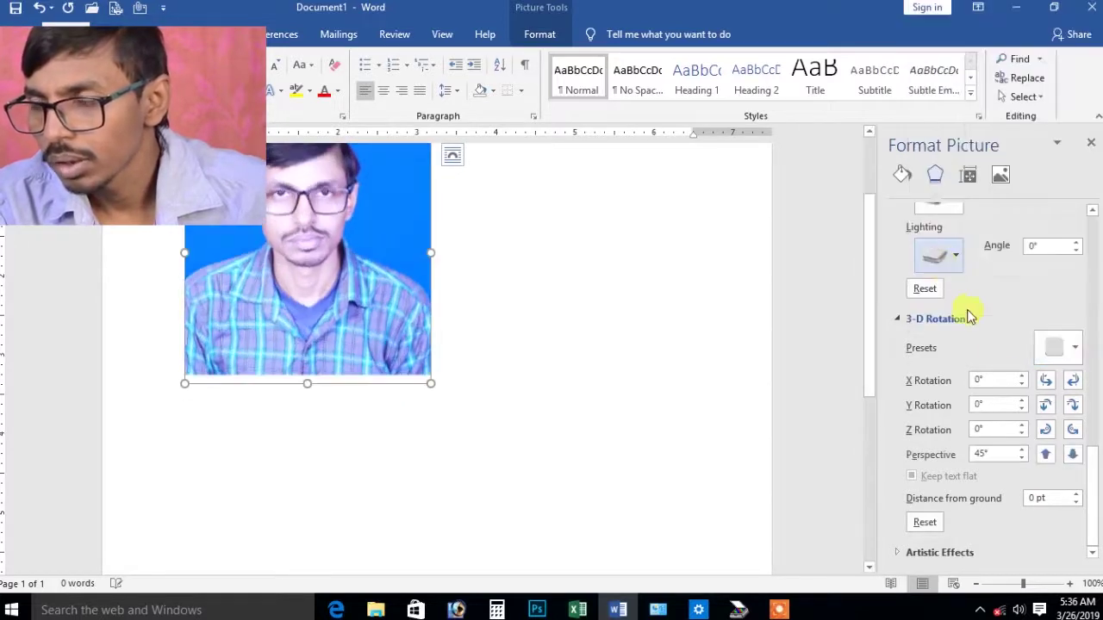
pyautogui.click(1075, 348)
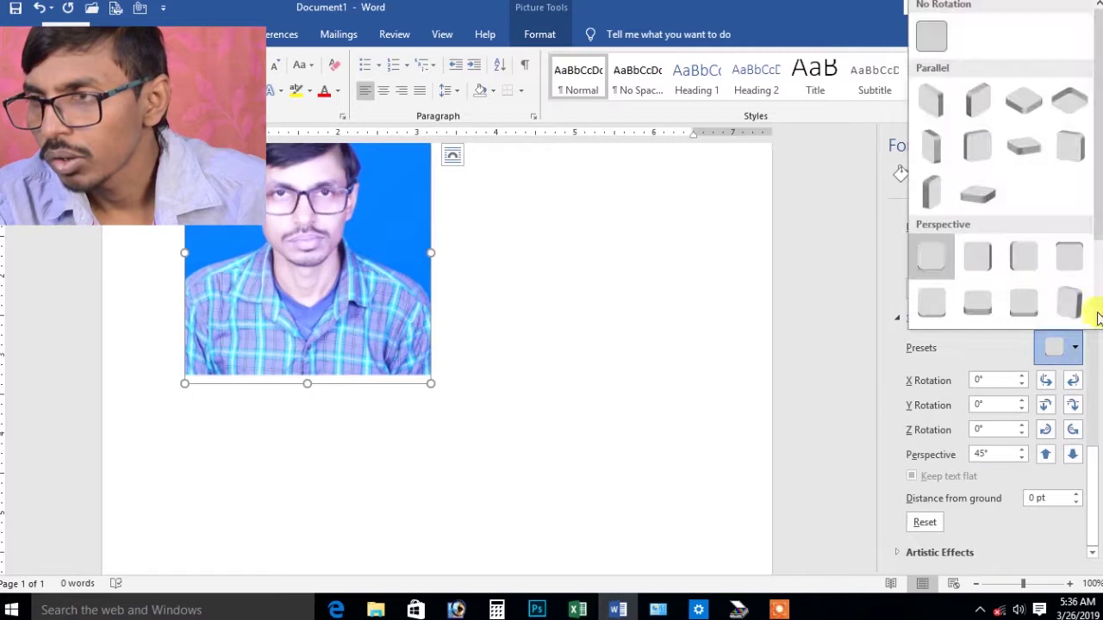
pyautogui.click(936, 37)
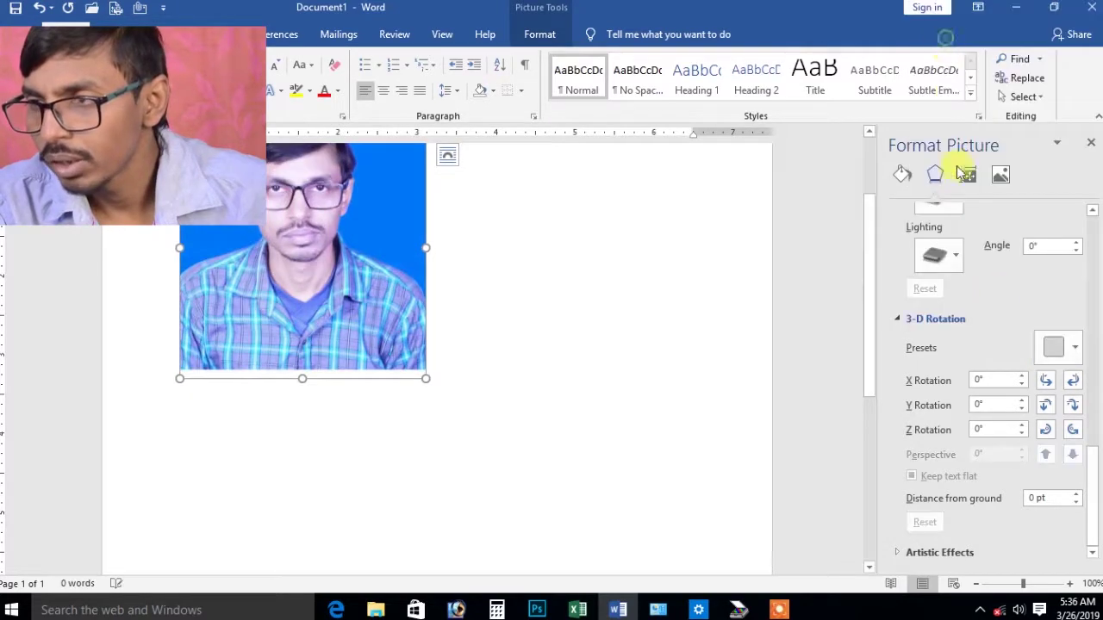
# Tilt the photo to X 30°, Y 355°, Z 10°, then reset it flat and show Artistic Effects.
pyautogui.click(1022, 376)
pyautogui.click(1022, 377)
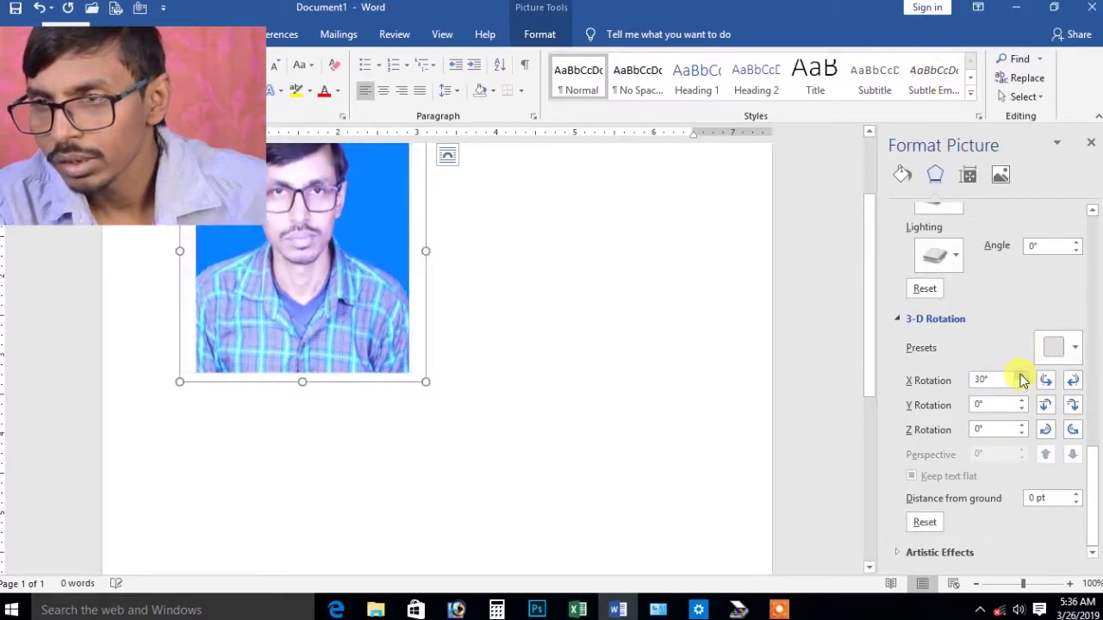
pyautogui.click(1022, 376)
pyautogui.click(1023, 385)
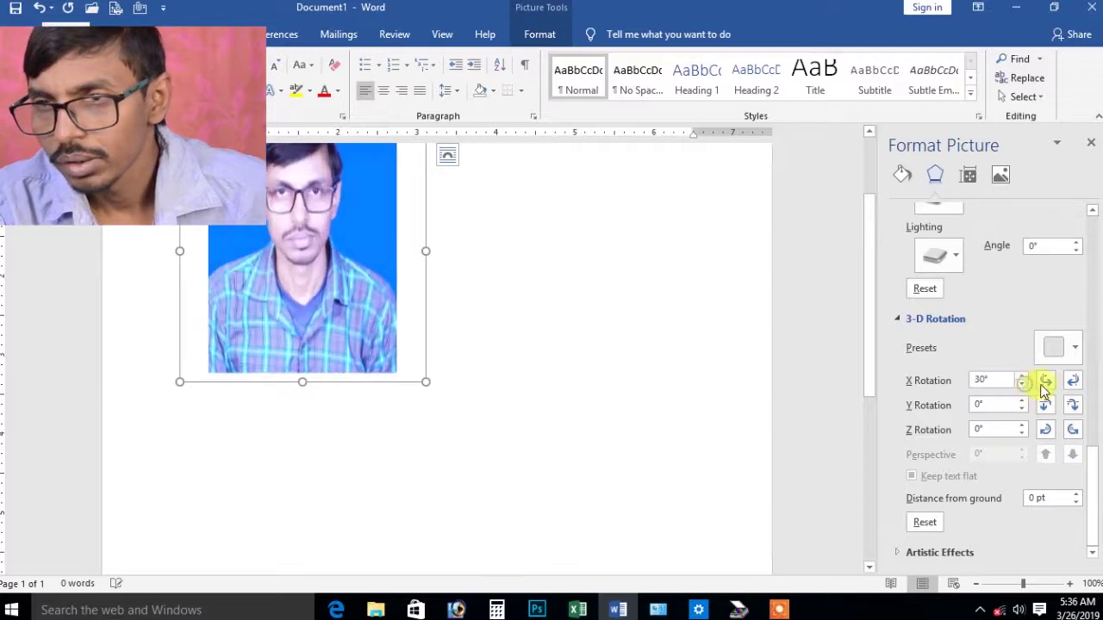
pyautogui.click(1045, 384)
pyautogui.click(1073, 382)
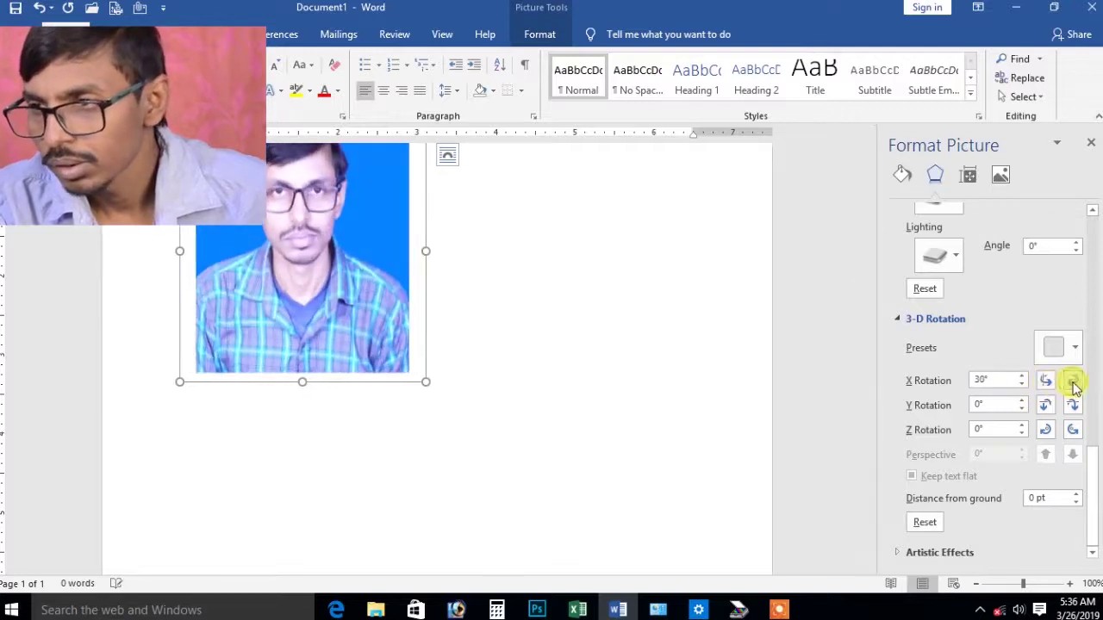
pyautogui.click(1023, 402)
pyautogui.click(1024, 409)
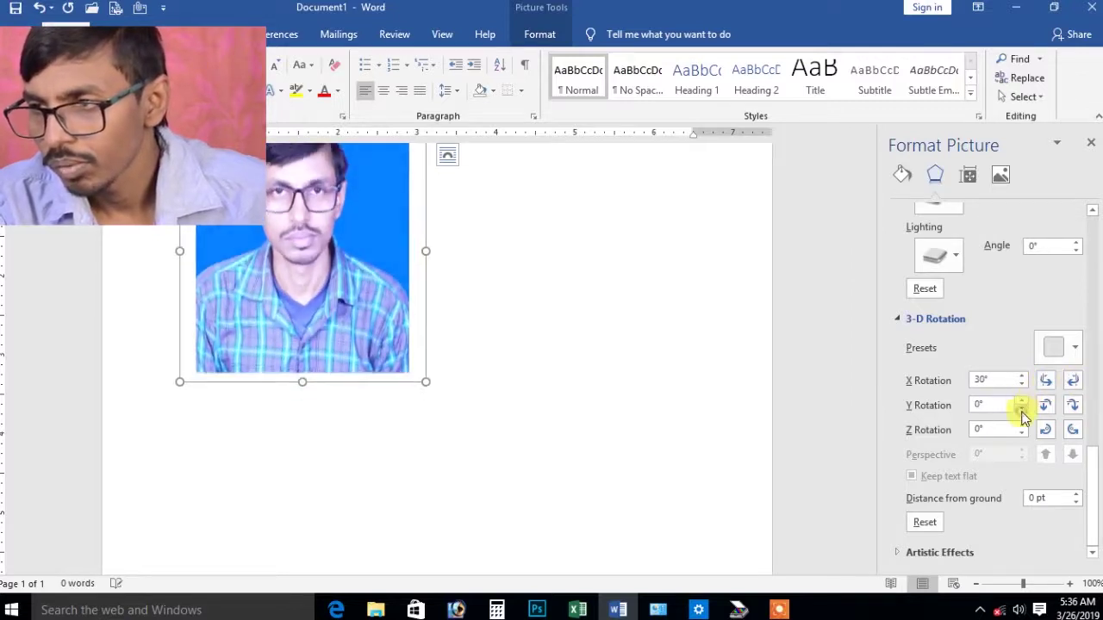
pyautogui.click(1073, 406)
pyautogui.click(1022, 427)
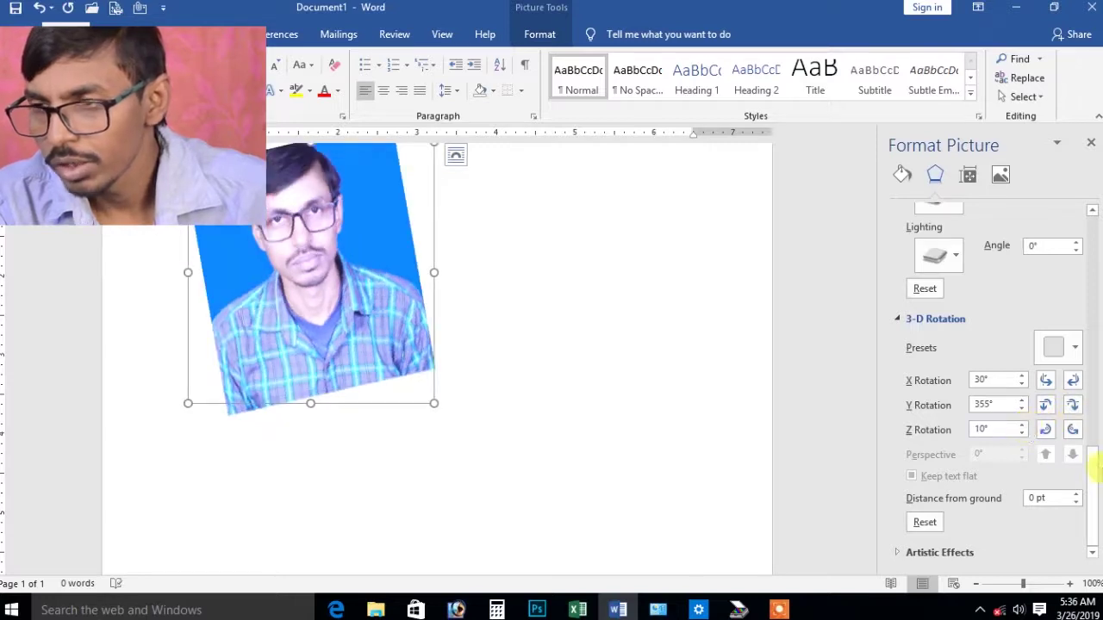
pyautogui.click(924, 522)
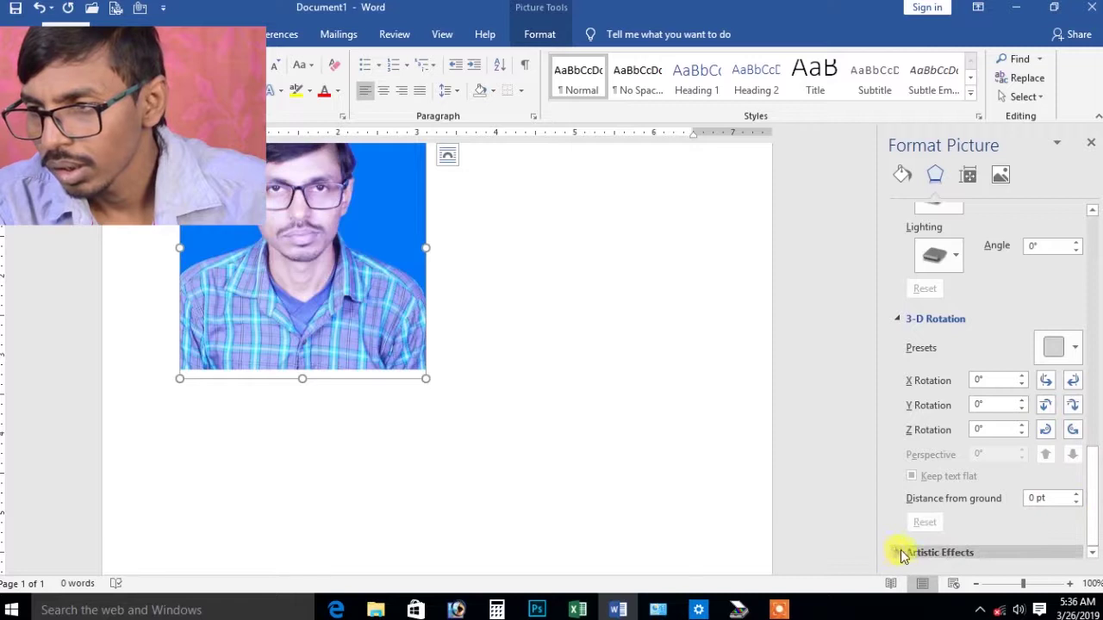
pyautogui.click(901, 555)
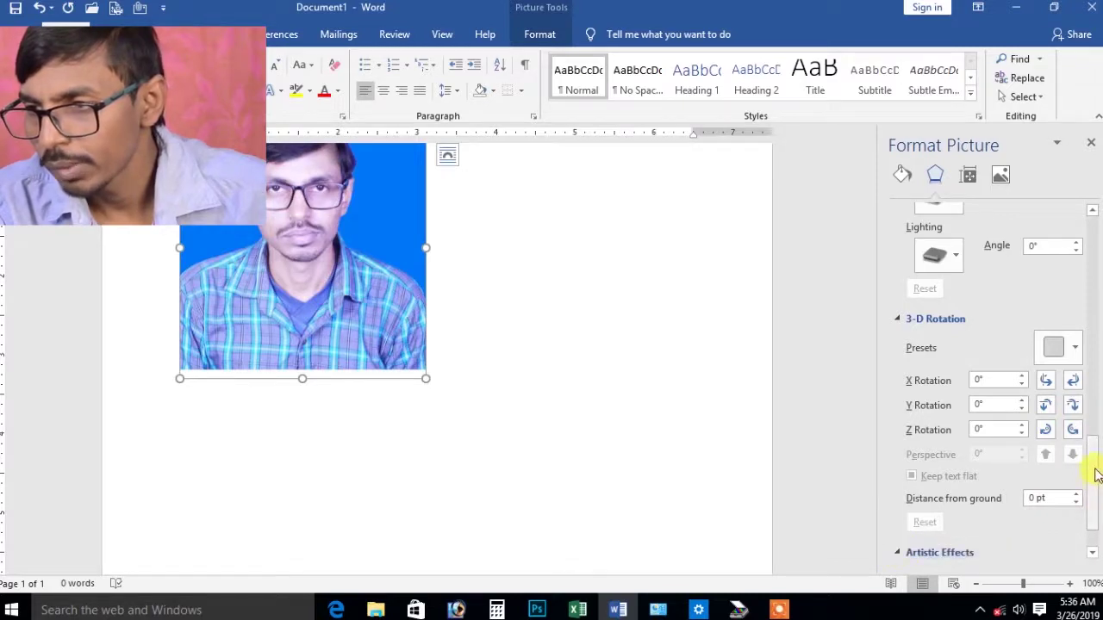
# Try the Glow Edges artistic effect on the portrait, then reset it to the original look.
pyautogui.moveTo(1095, 474); pyautogui.dragTo(1091, 551)
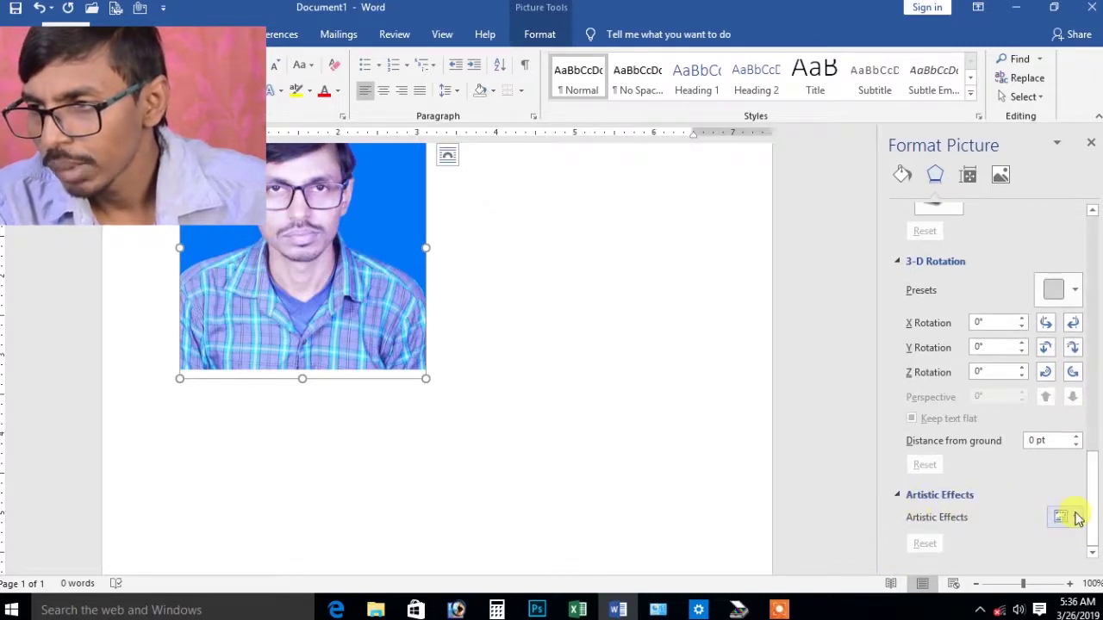
pyautogui.click(1077, 518)
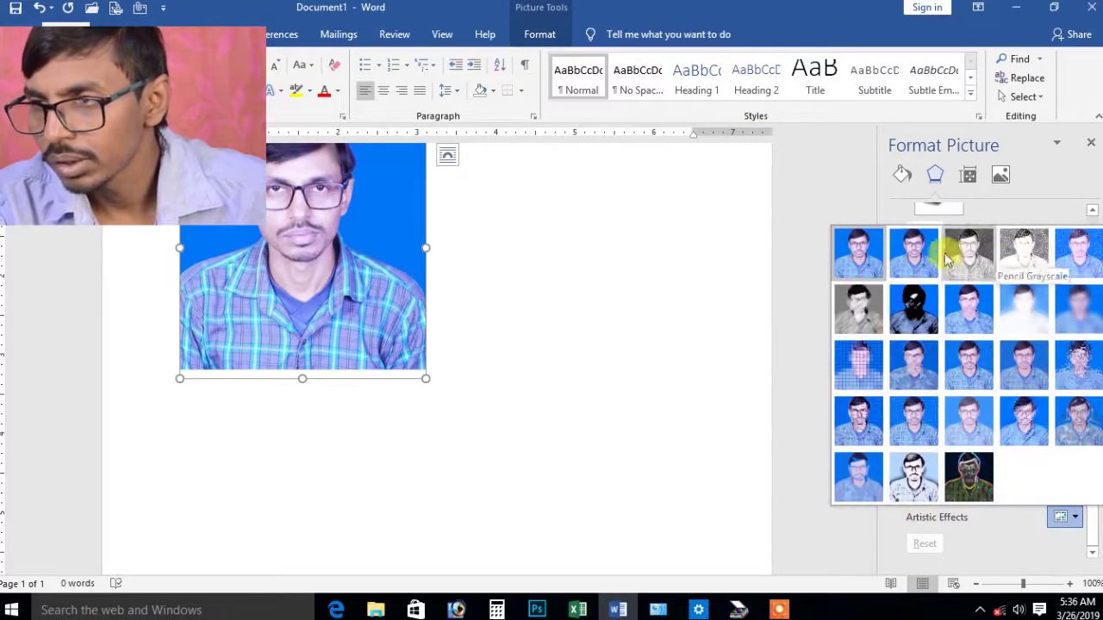
pyautogui.click(977, 479)
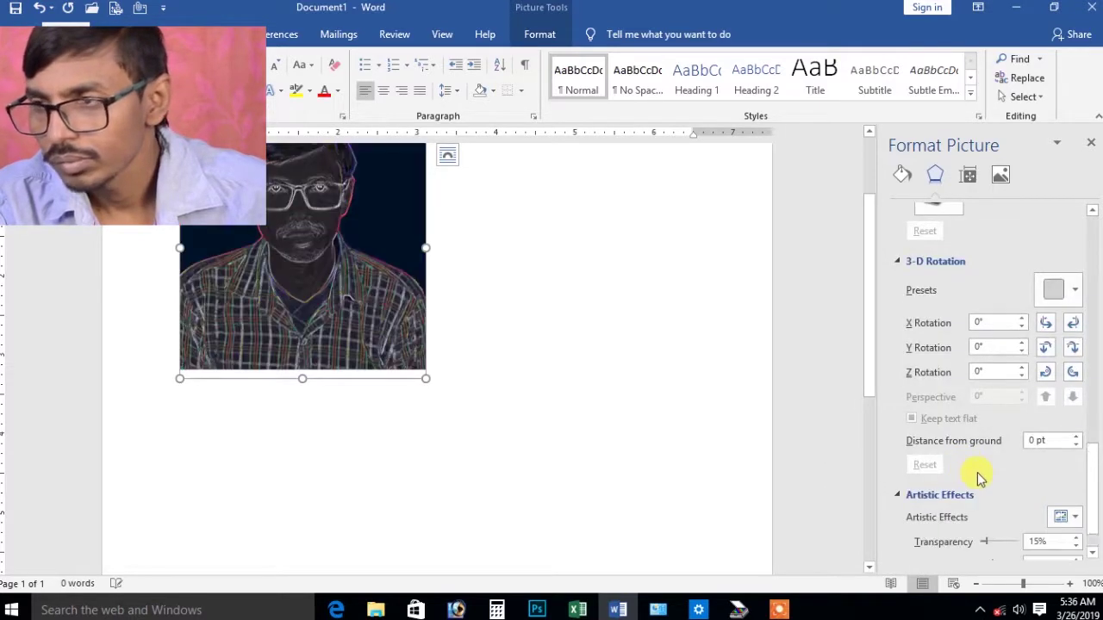
pyautogui.moveTo(1097, 478); pyautogui.dragTo(1087, 489)
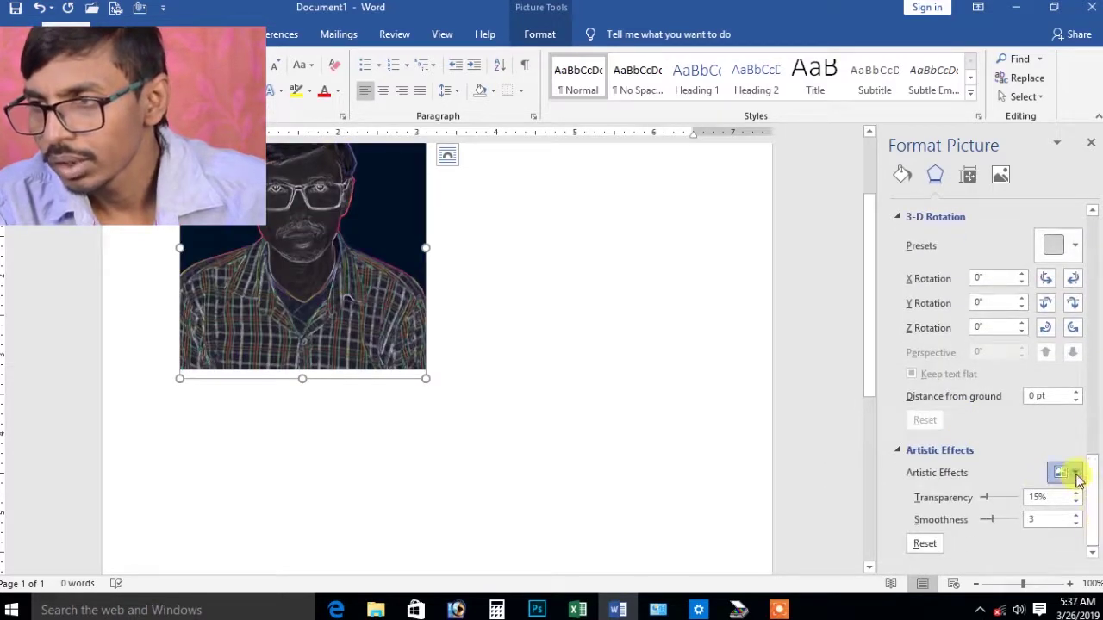
pyautogui.click(1076, 473)
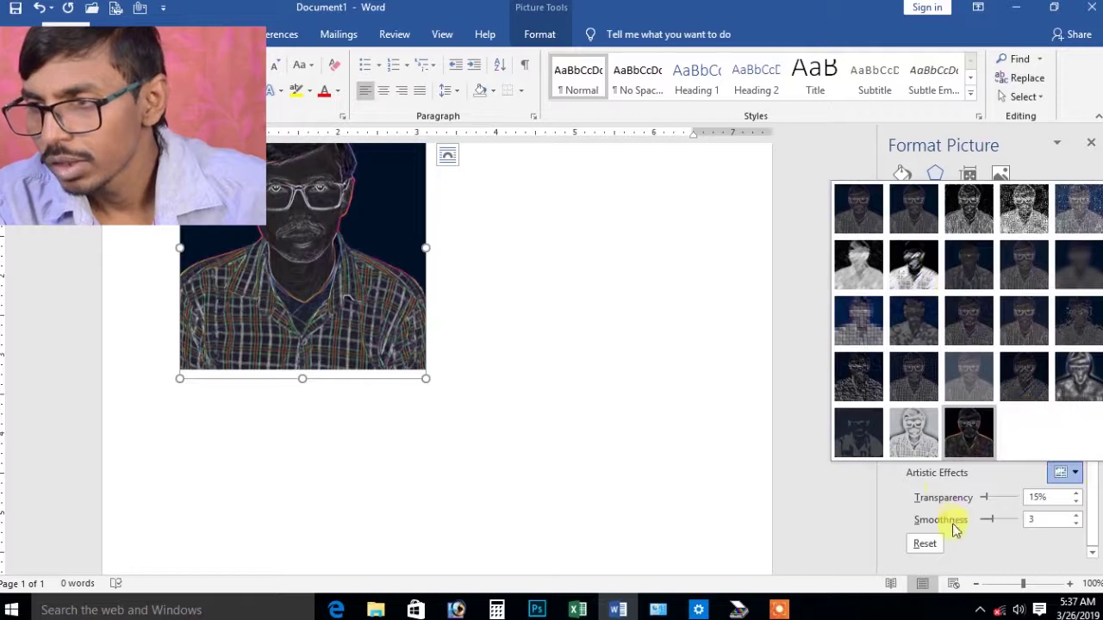
pyautogui.click(948, 535)
pyautogui.click(913, 542)
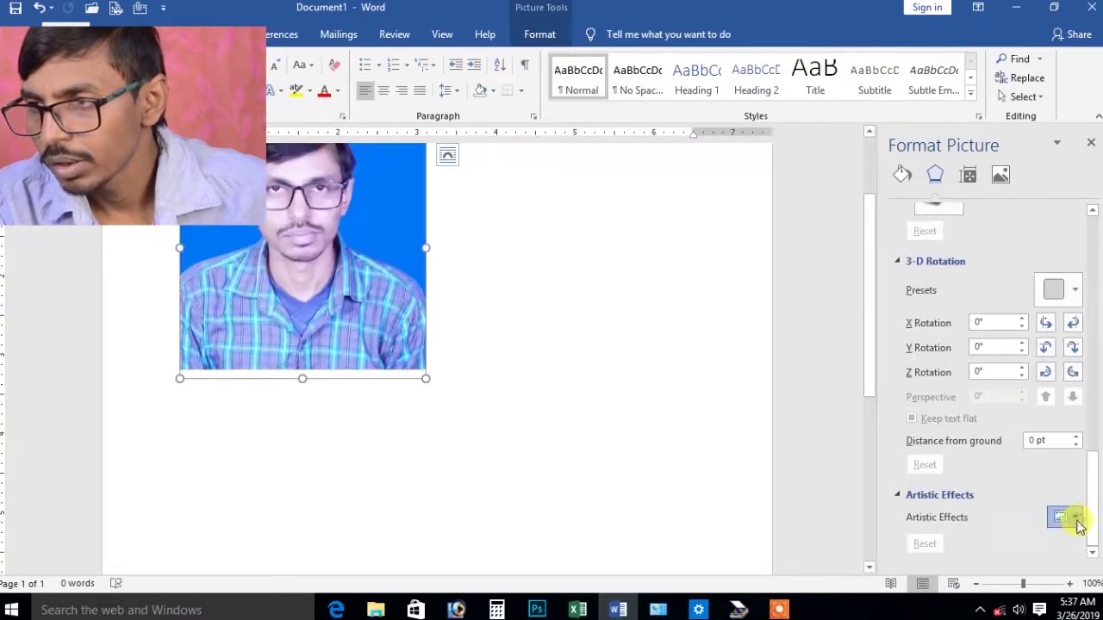
# Apply the Chalk Sketch effect, then reset to restore the blue-background colours.
pyautogui.click(1075, 518)
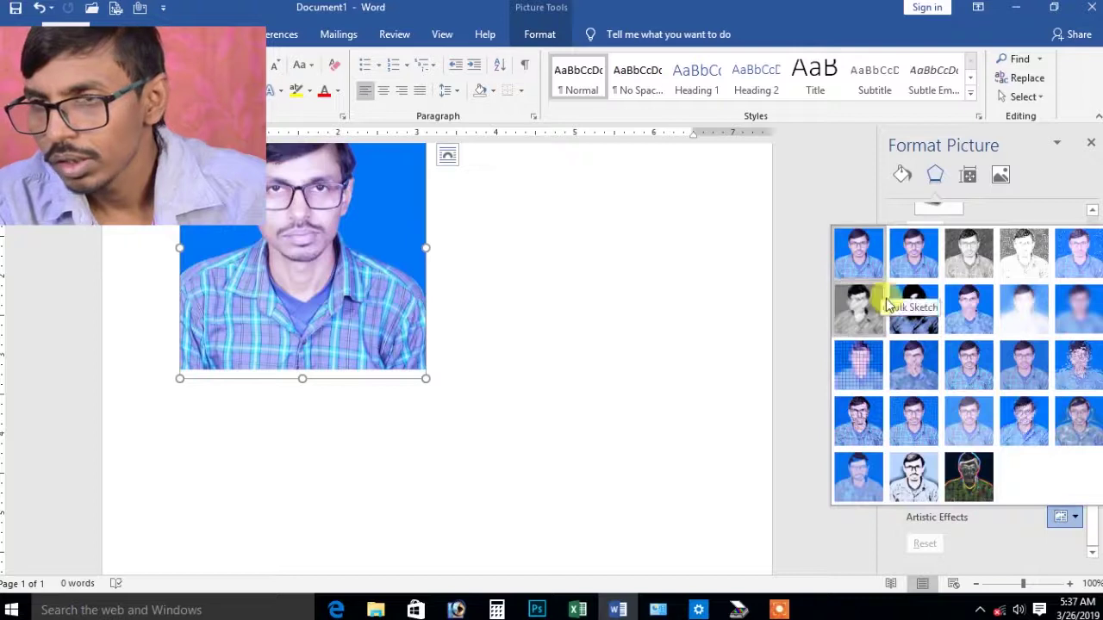
pyautogui.click(854, 299)
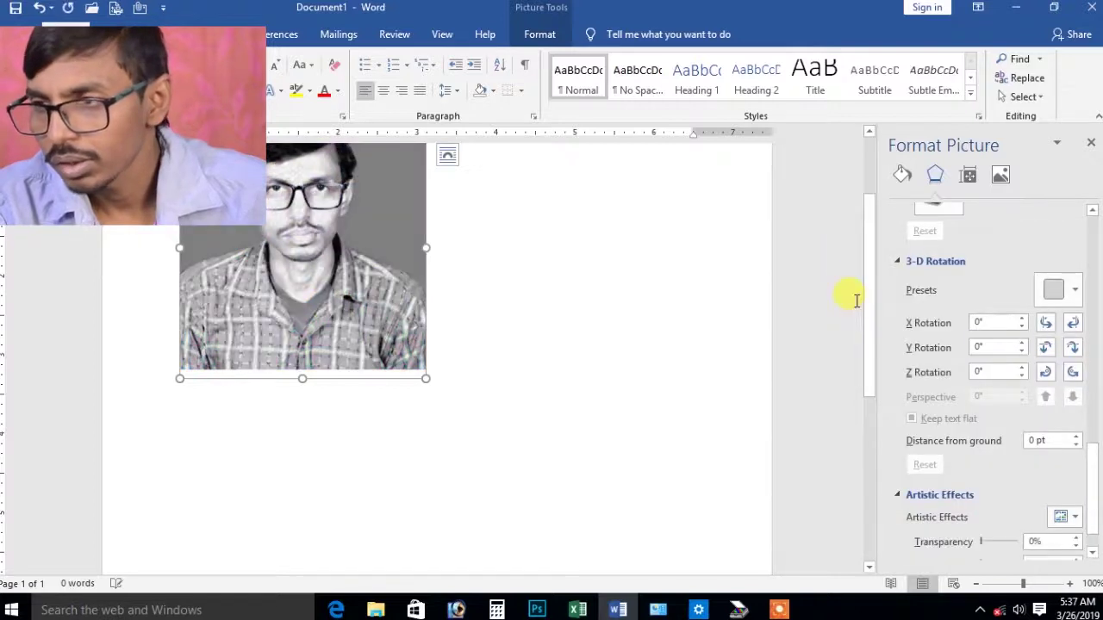
pyautogui.click(1075, 518)
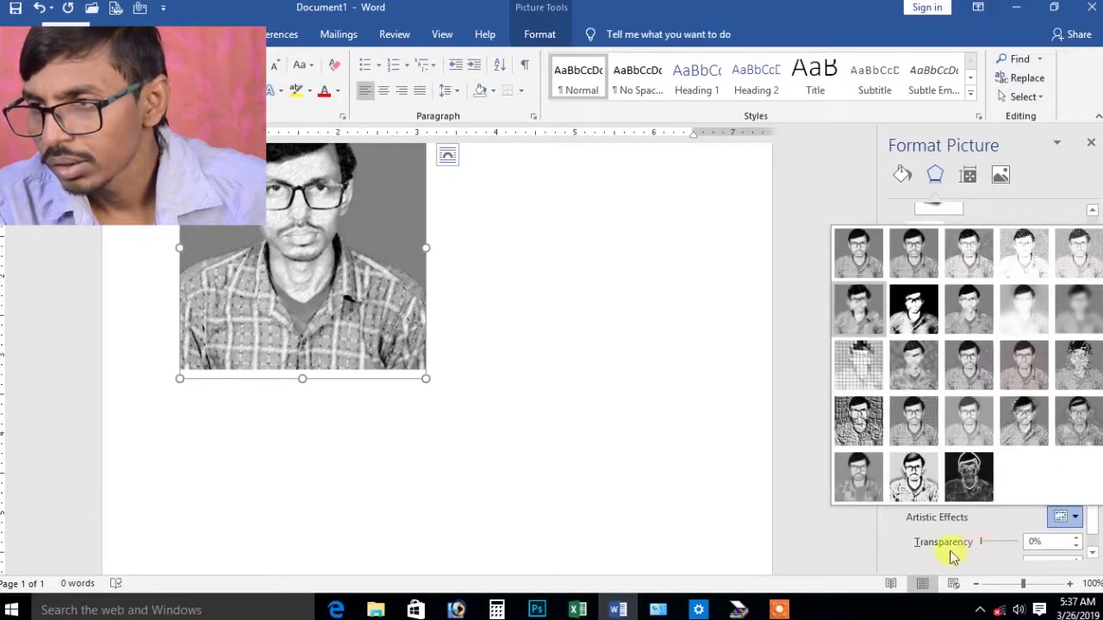
pyautogui.click(769, 379)
pyautogui.scroll(-1, 1076, 483)
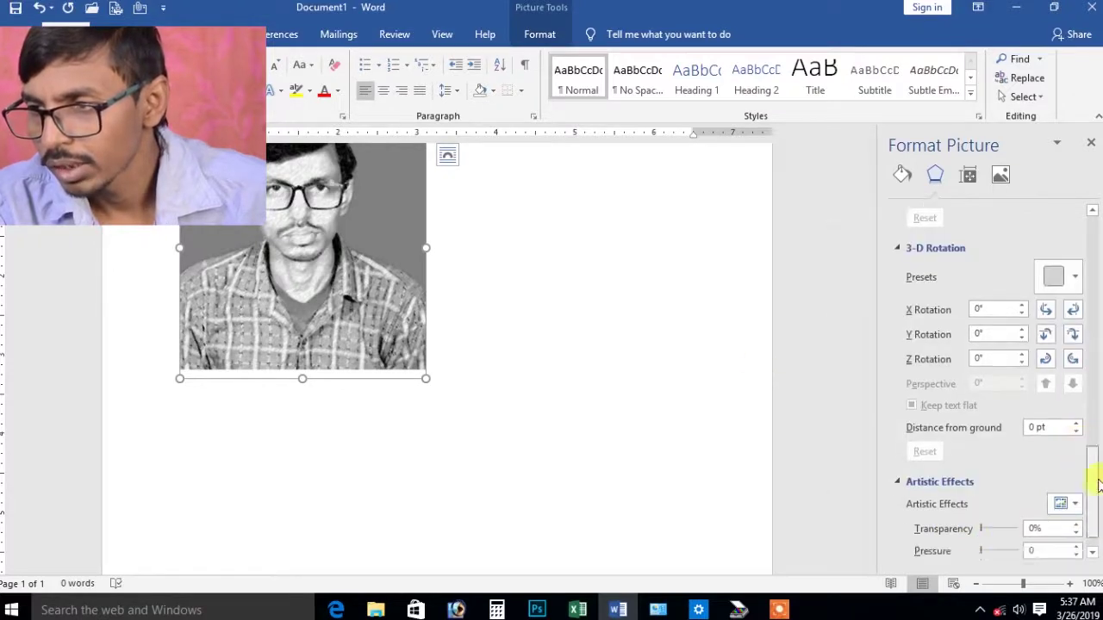
pyautogui.scroll(-2, 1076, 488)
pyautogui.click(931, 550)
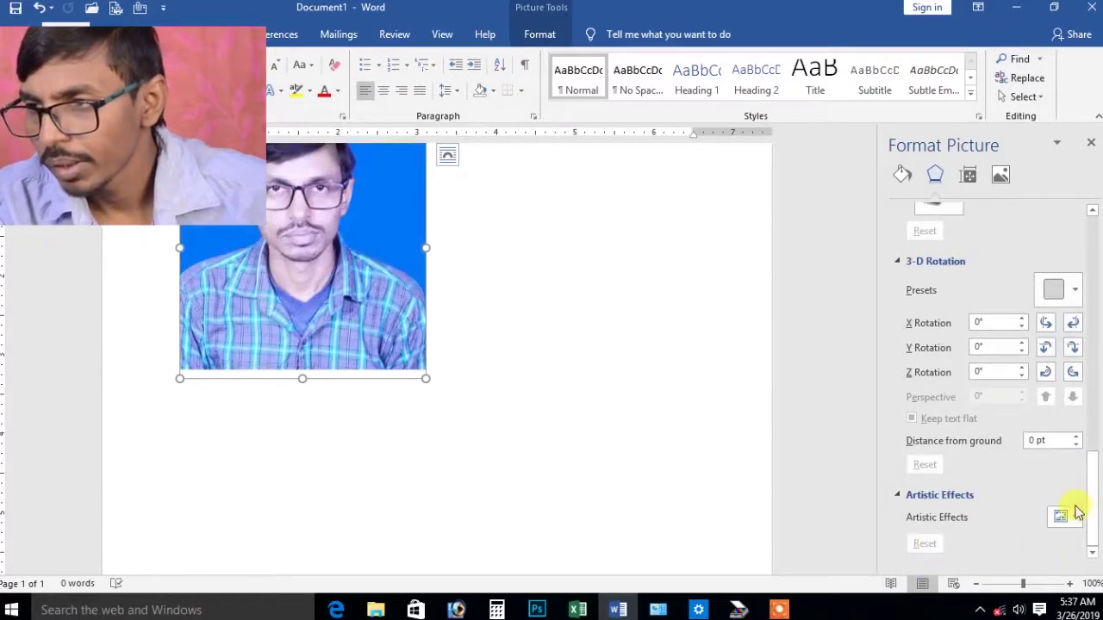
pyautogui.click(1069, 517)
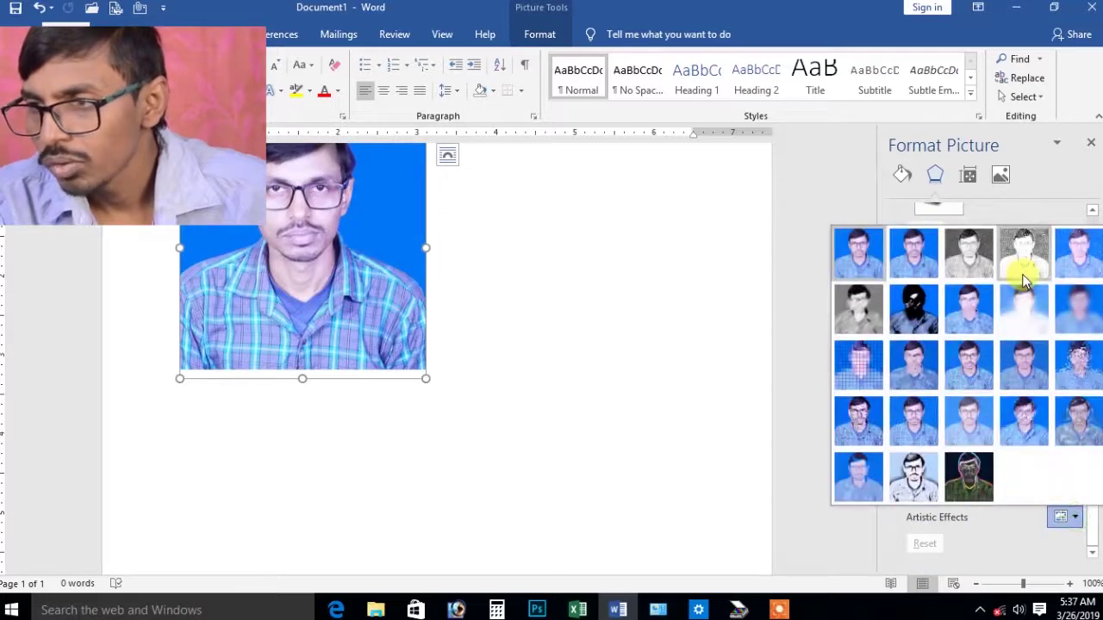
pyautogui.click(912, 423)
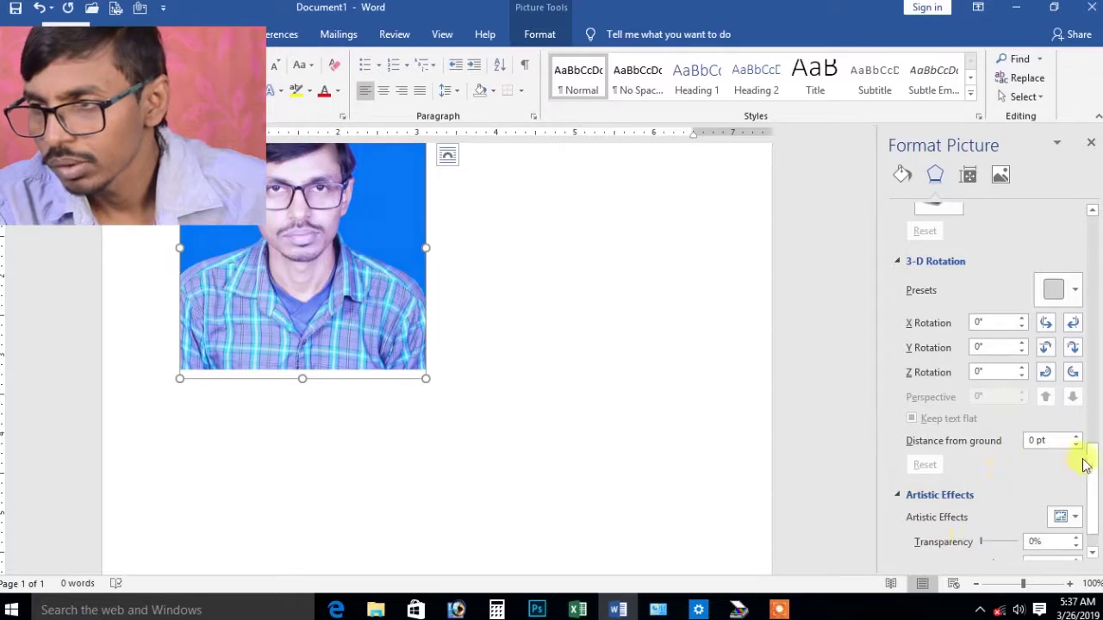
pyautogui.moveTo(1086, 465); pyautogui.dragTo(1097, 509)
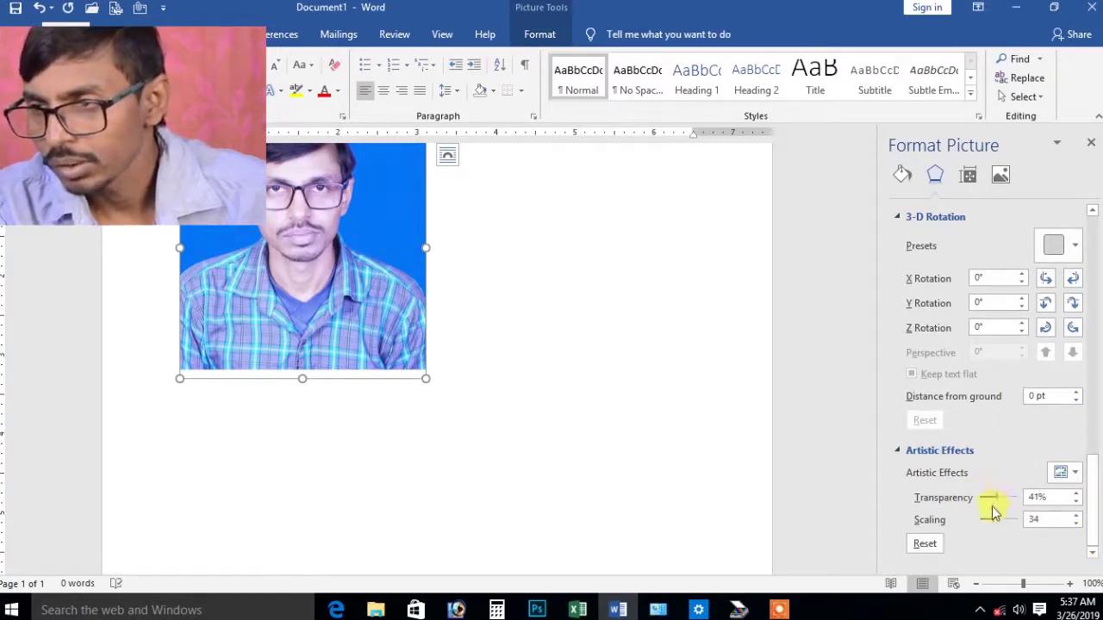
pyautogui.moveTo(998, 523); pyautogui.dragTo(1001, 524)
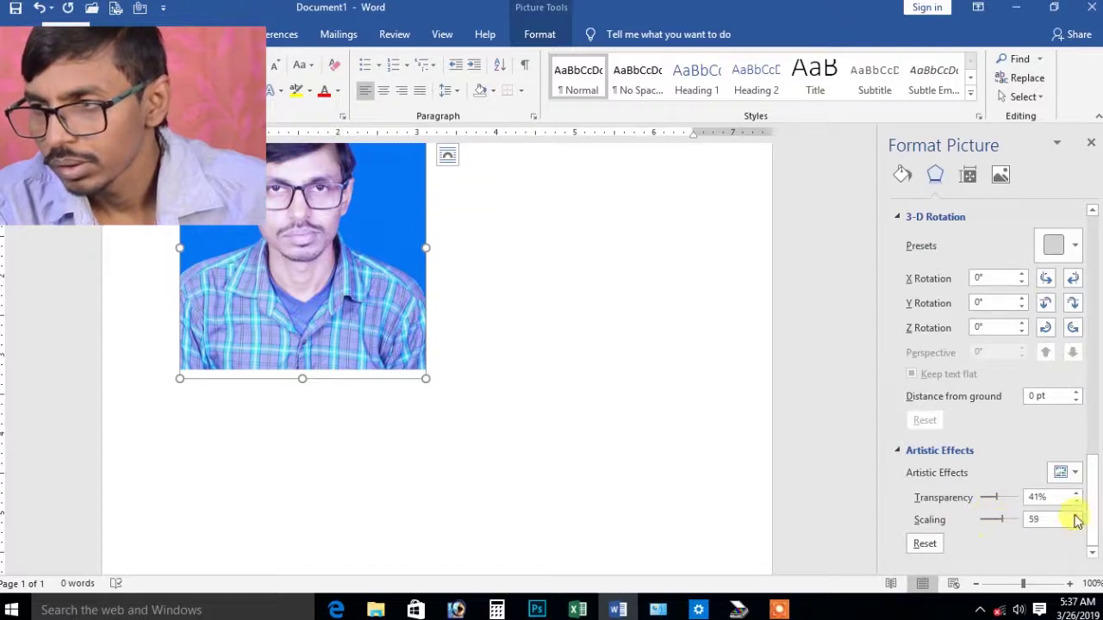
pyautogui.click(1074, 474)
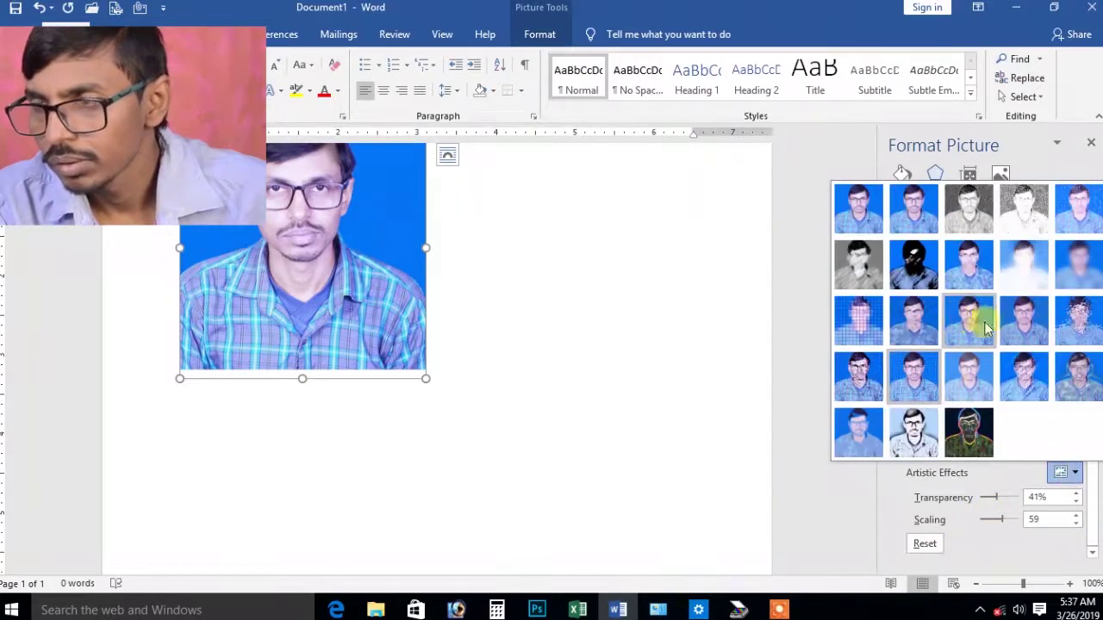
pyautogui.press('Escape')
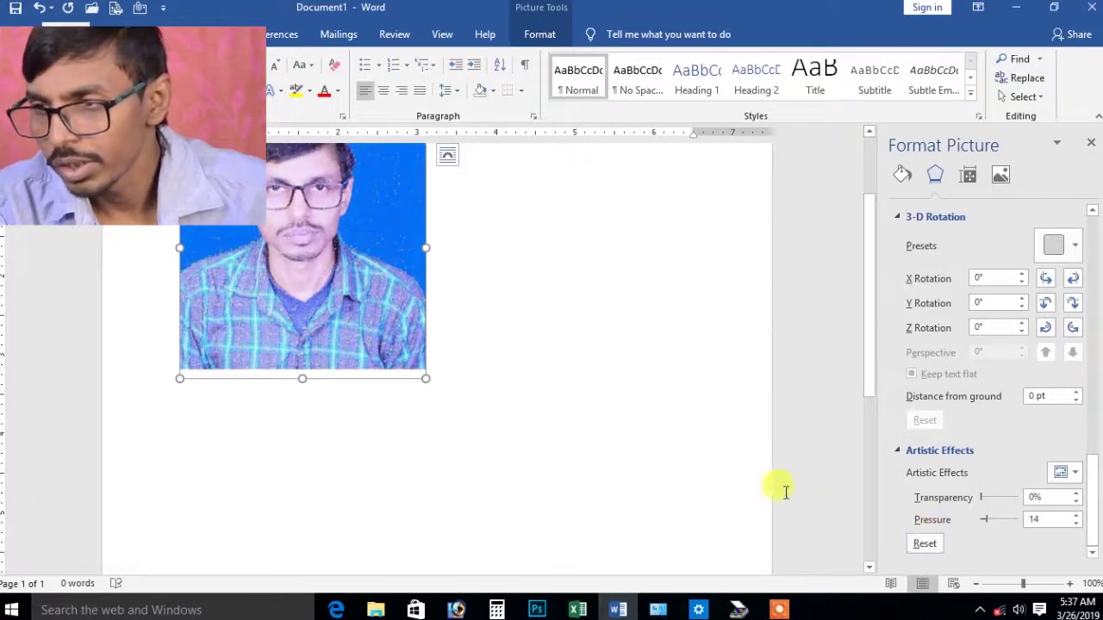
pyautogui.click(930, 543)
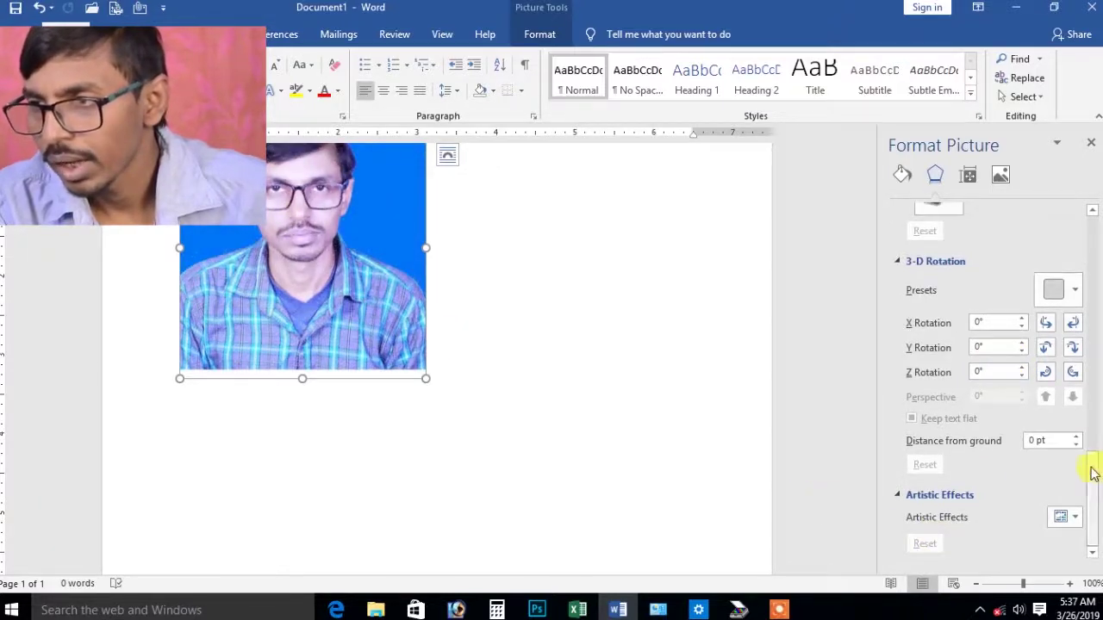
pyautogui.moveTo(1093, 526); pyautogui.dragTo(1089, 219)
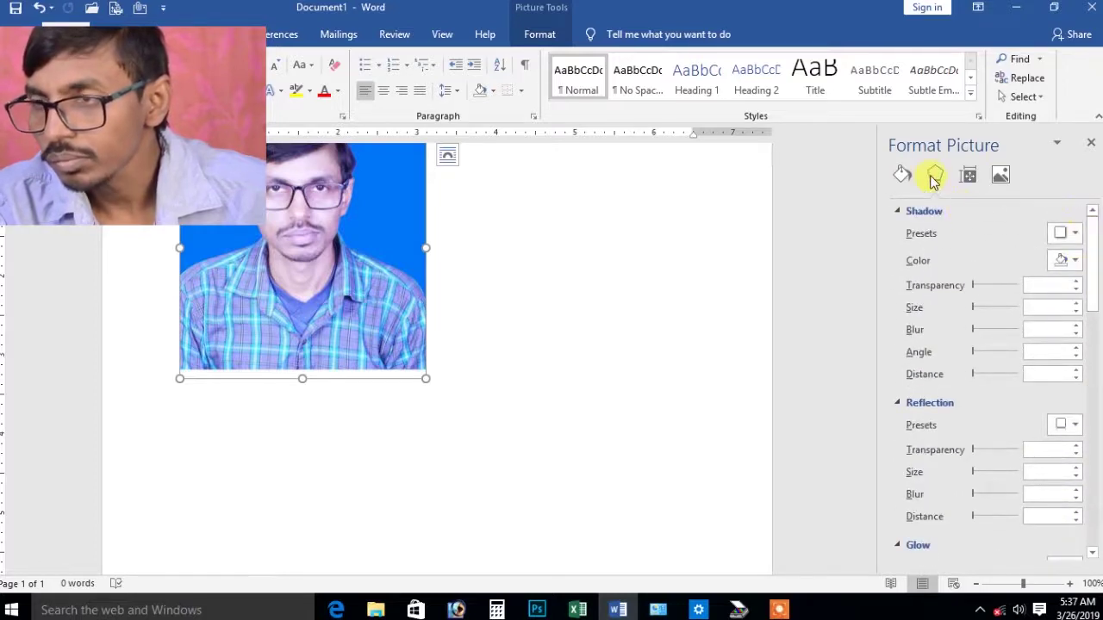
# Collapse the Shadow, Soft Edges, Glow, Reflection, 3-D Format and 3-D Rotation sections.
pyautogui.click(898, 211)
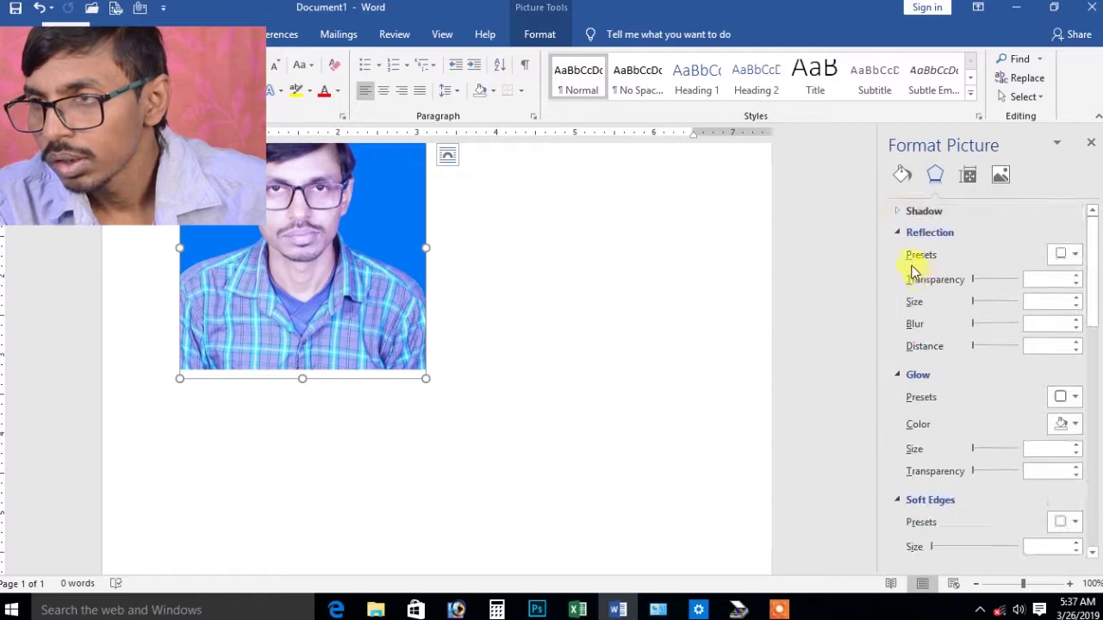
pyautogui.click(900, 500)
pyautogui.click(900, 375)
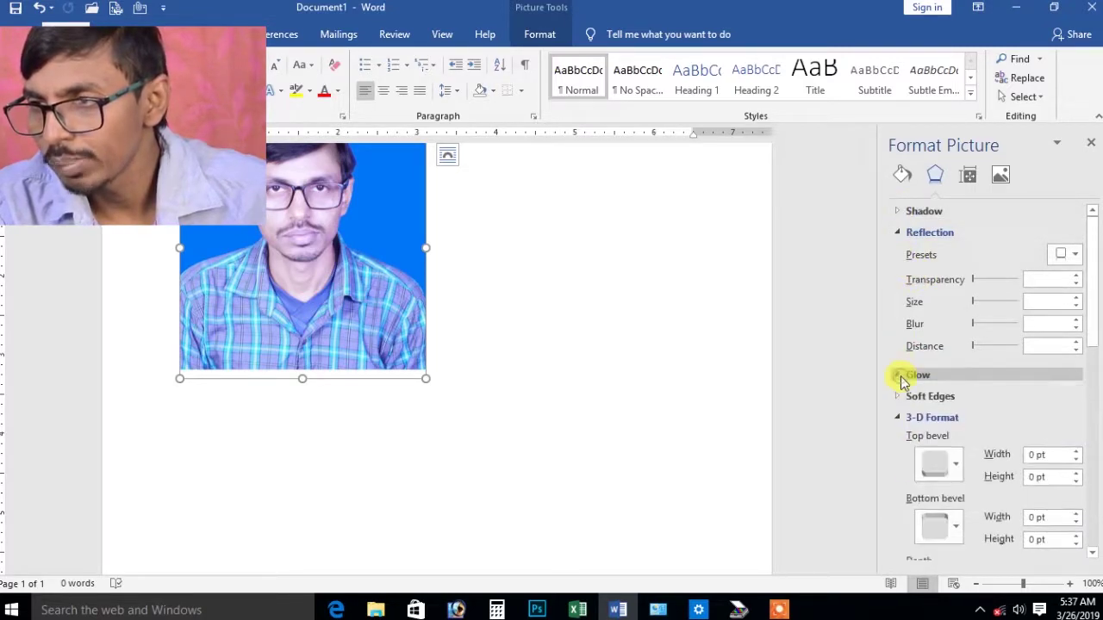
pyautogui.click(897, 235)
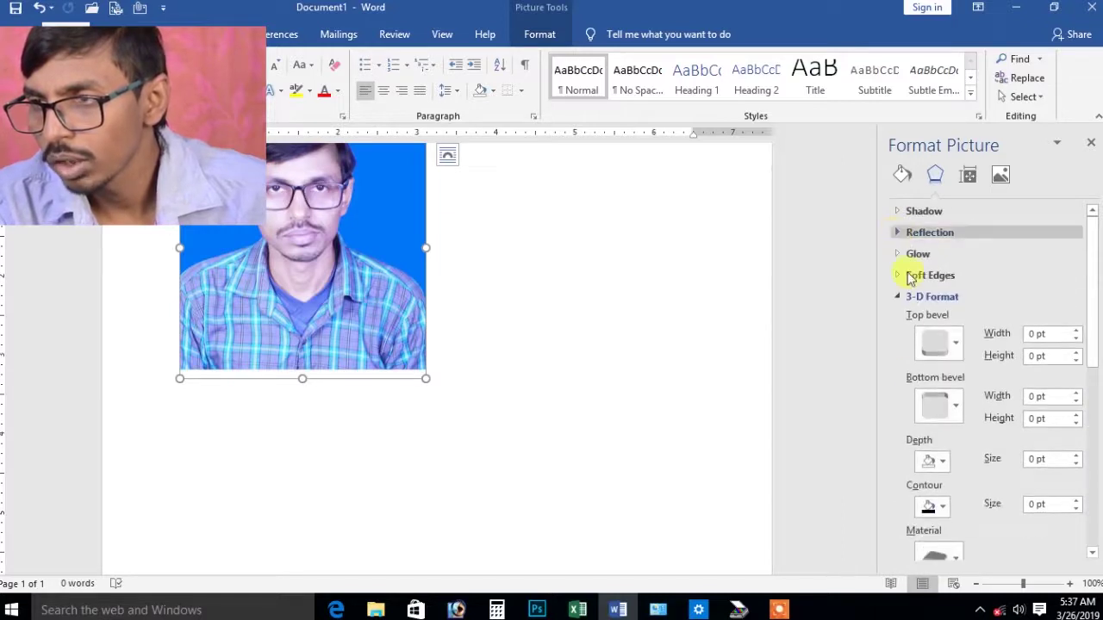
pyautogui.click(900, 297)
pyautogui.click(900, 319)
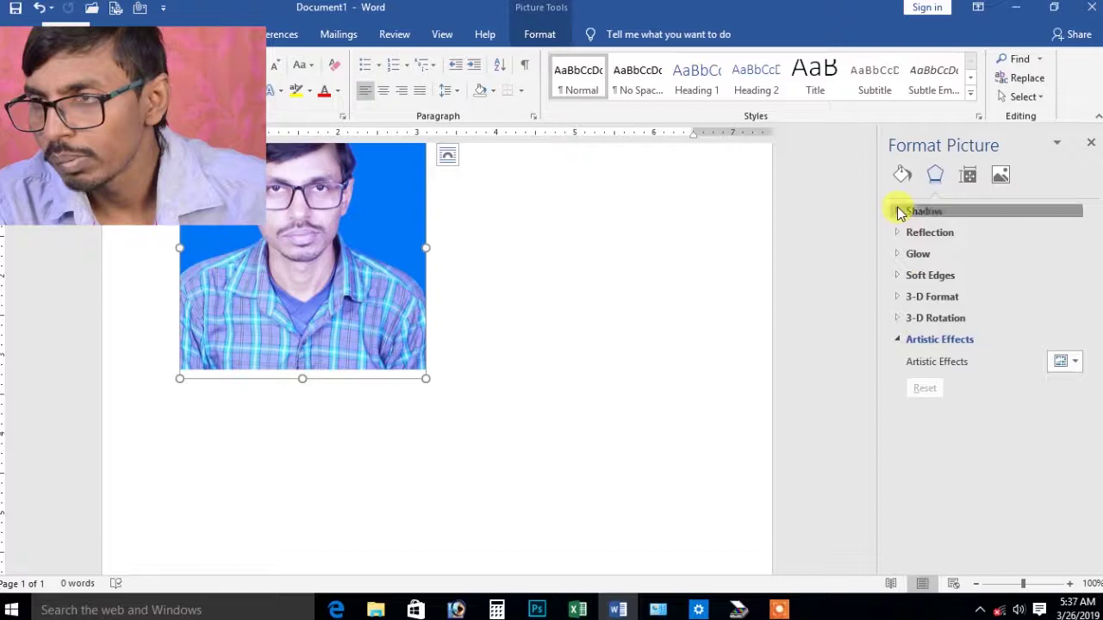
pyautogui.click(899, 213)
pyautogui.click(903, 212)
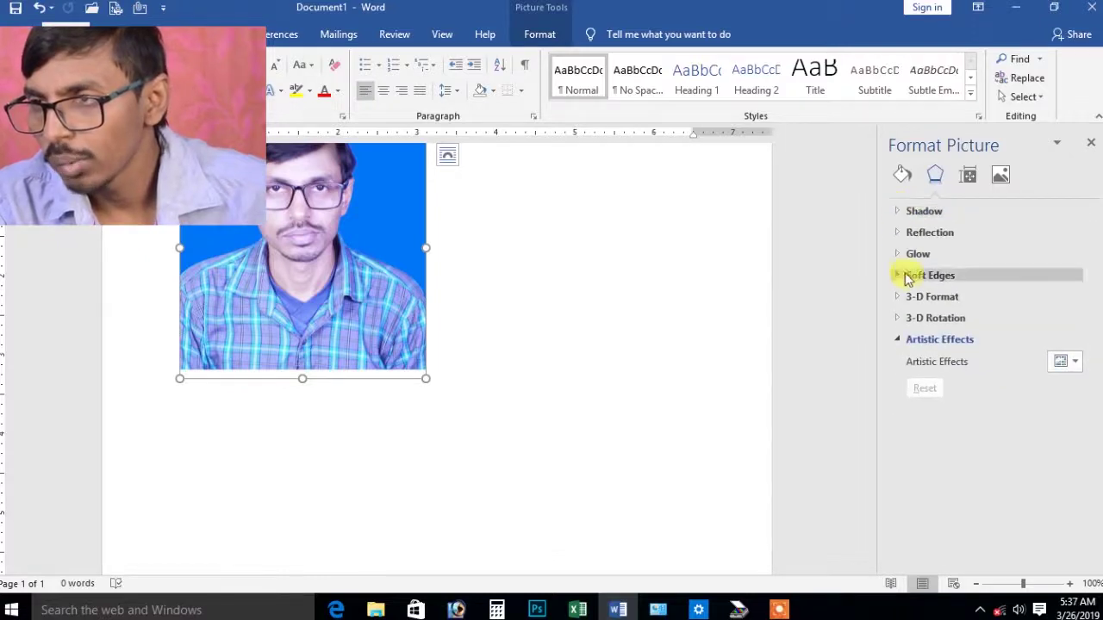